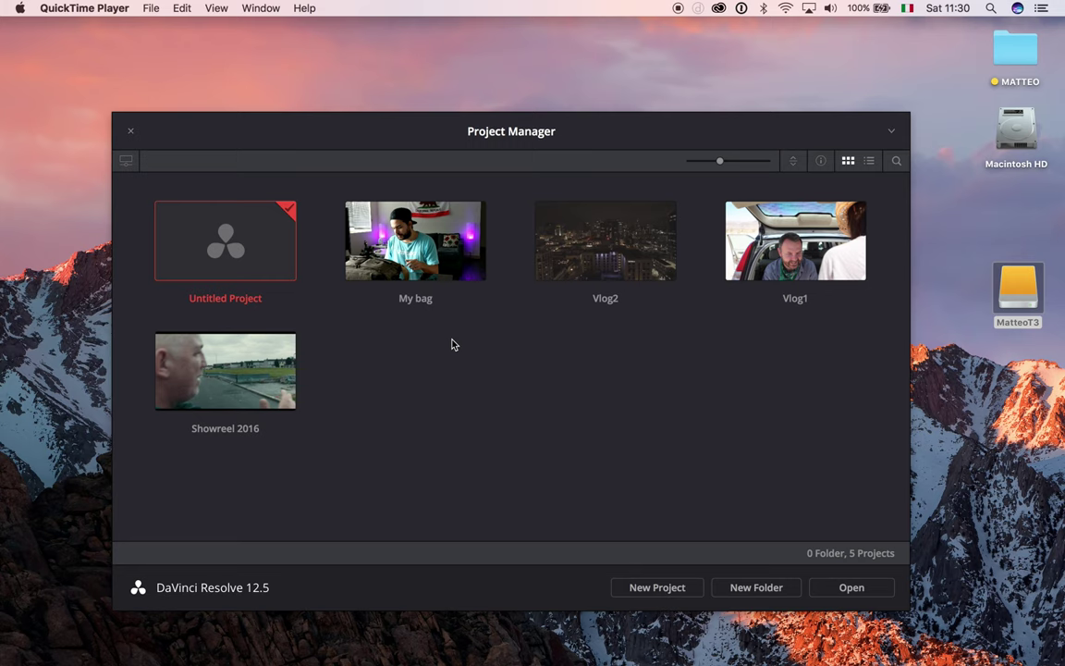
Bring the DaVinci Resolve Project Manager window to the front
click(514, 133)
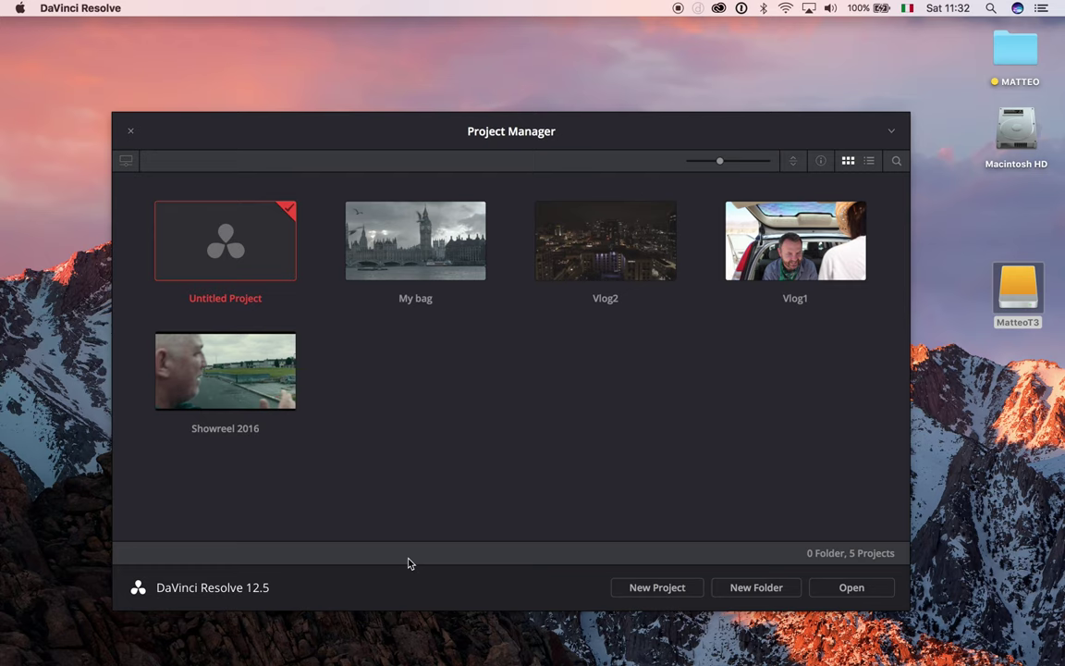
Open Untitled Project, tour the Edit, Color and Deliver pages, and return to Media
double_click(226, 231)
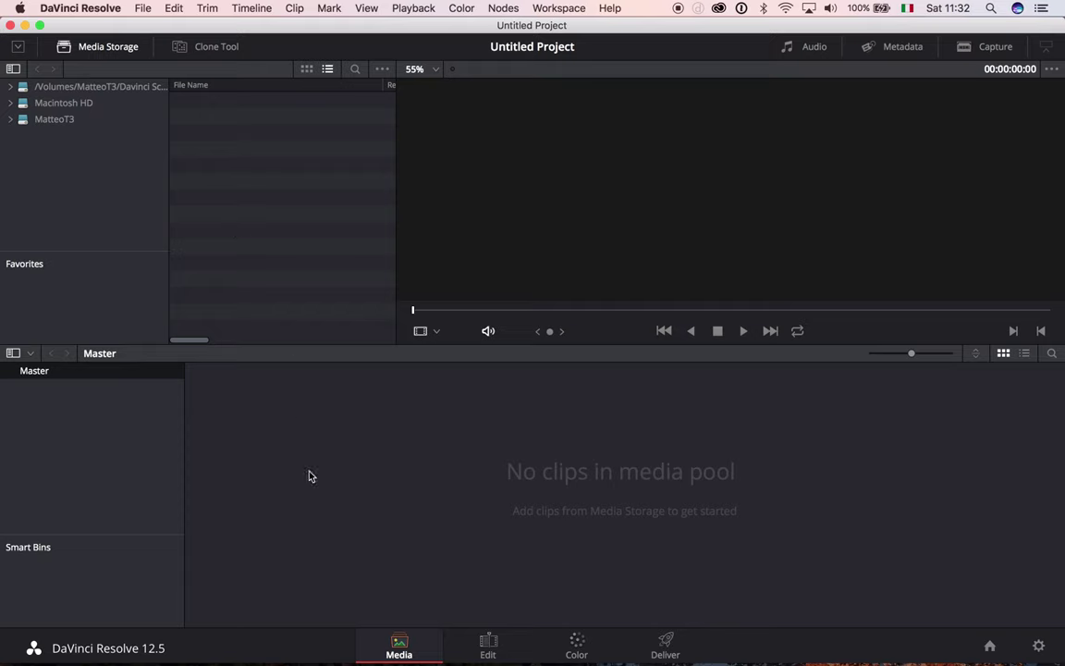
mouse_move(739, 660)
click(488, 644)
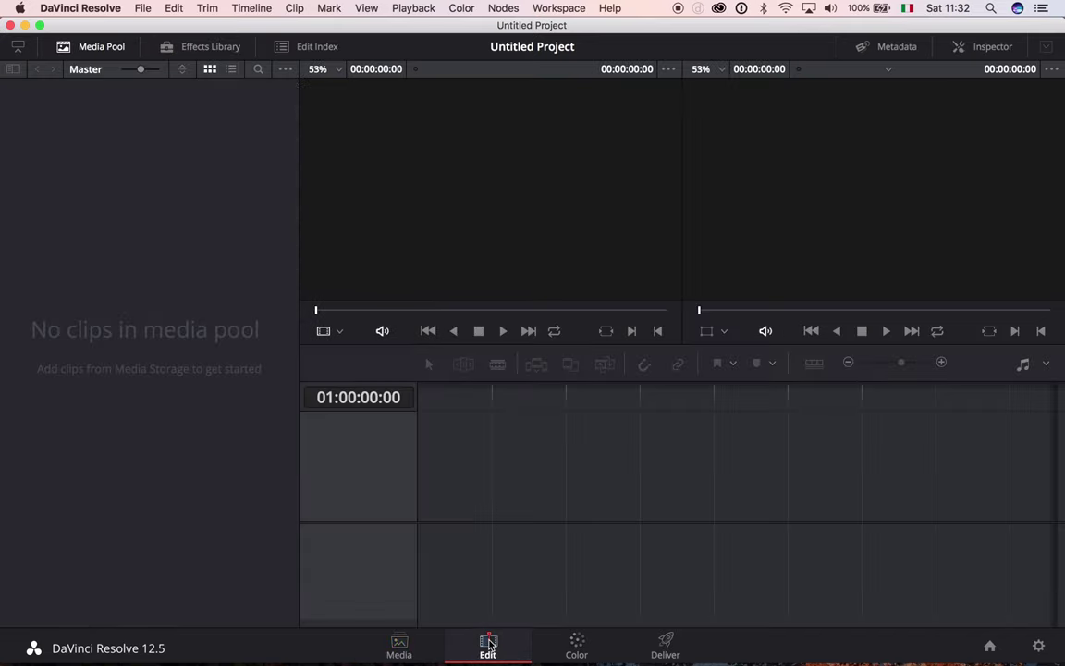
click(578, 644)
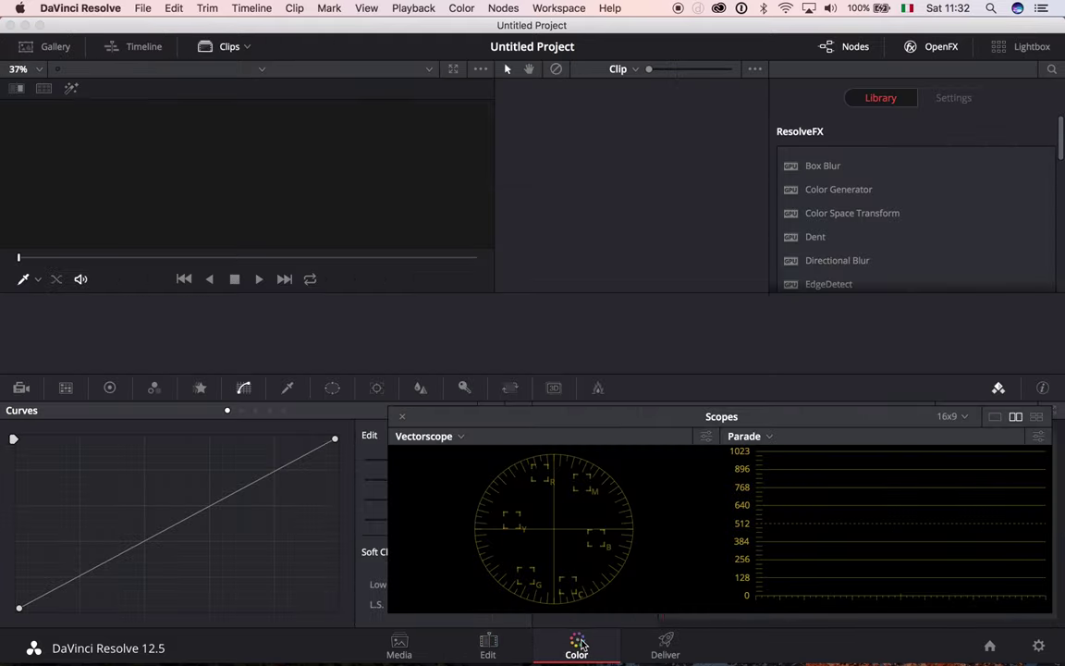
click(665, 642)
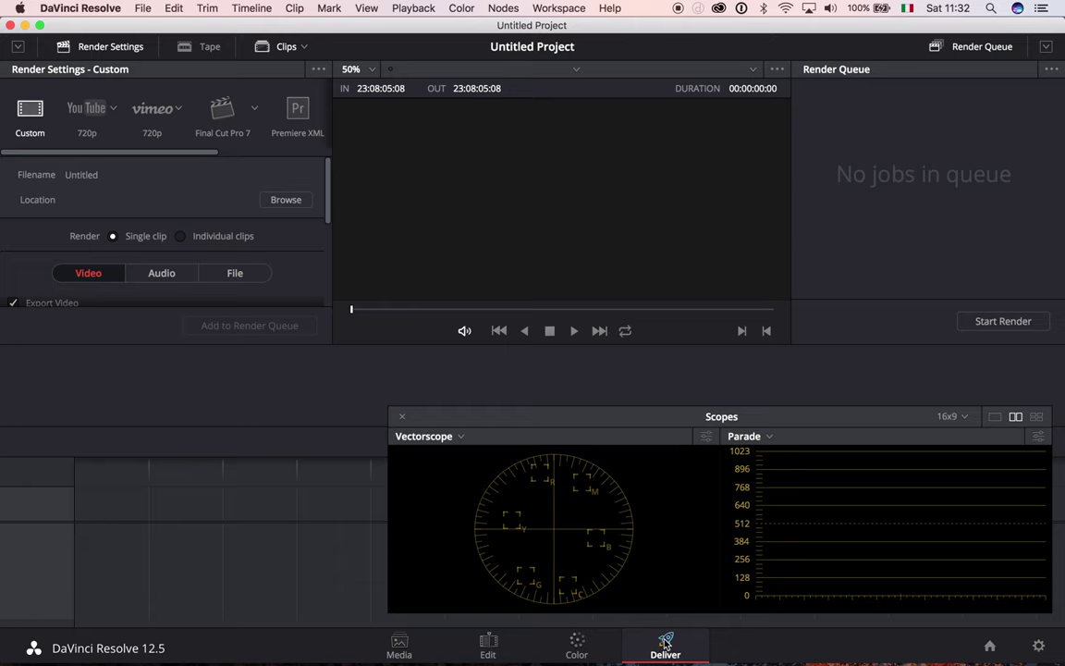
click(405, 642)
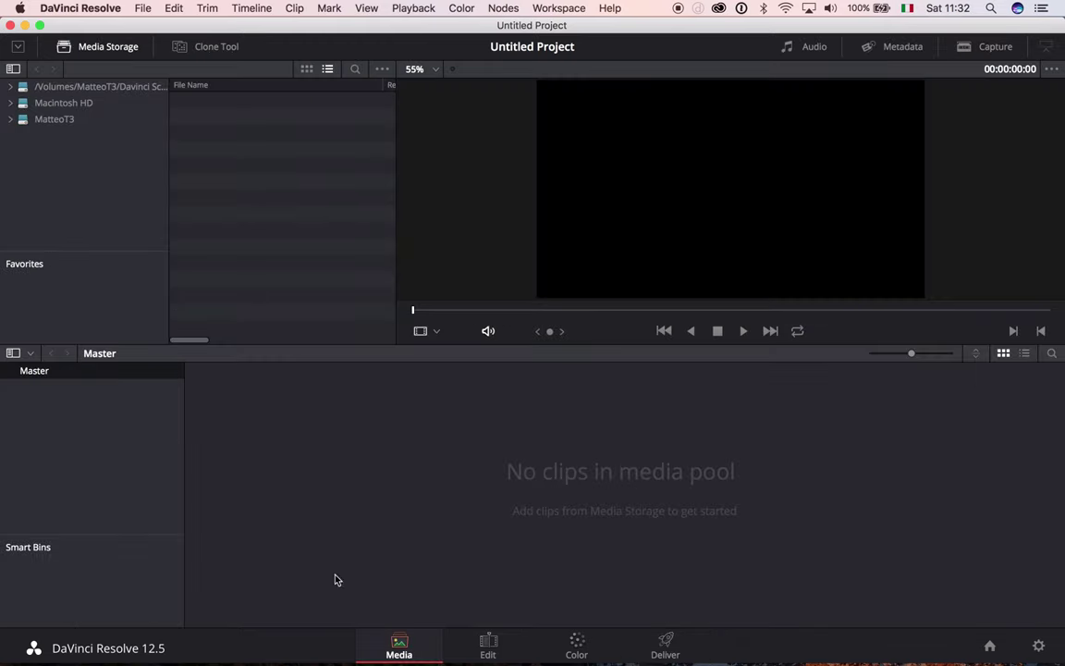
Open the Tutorial folder on MatteoT3 and preview each road-trip clip in turn
click(56, 120)
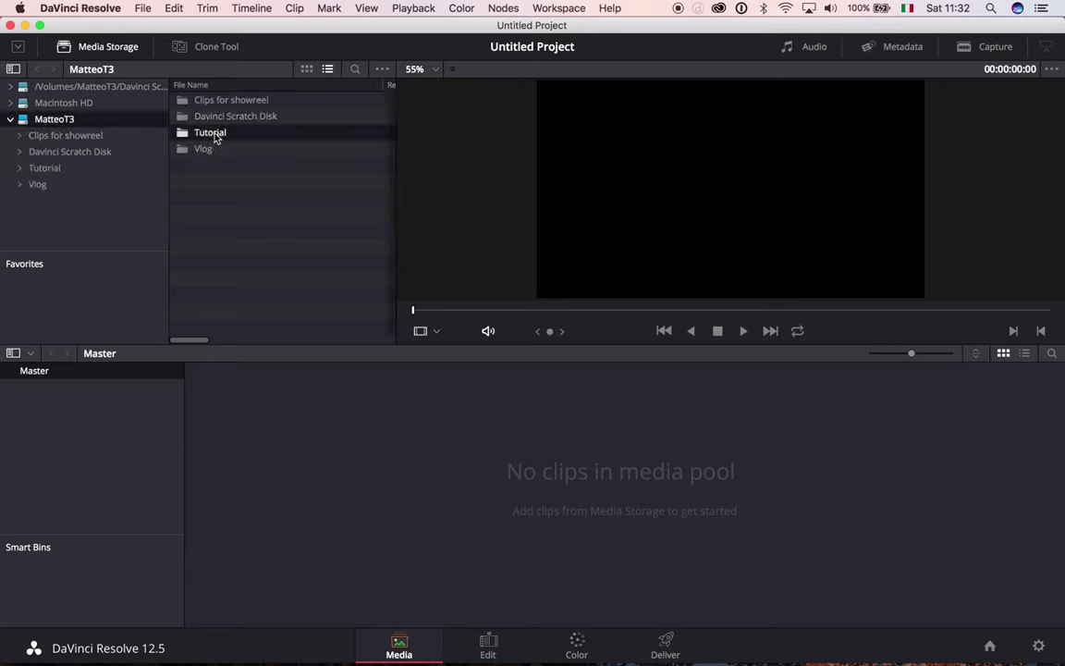
double_click(215, 135)
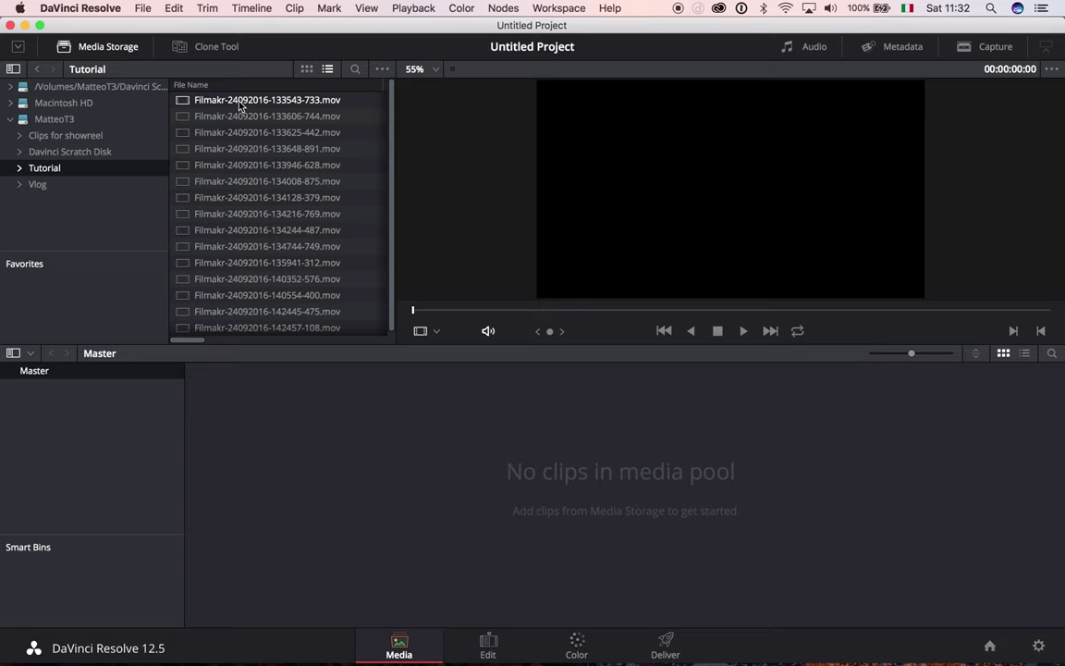
click(239, 104)
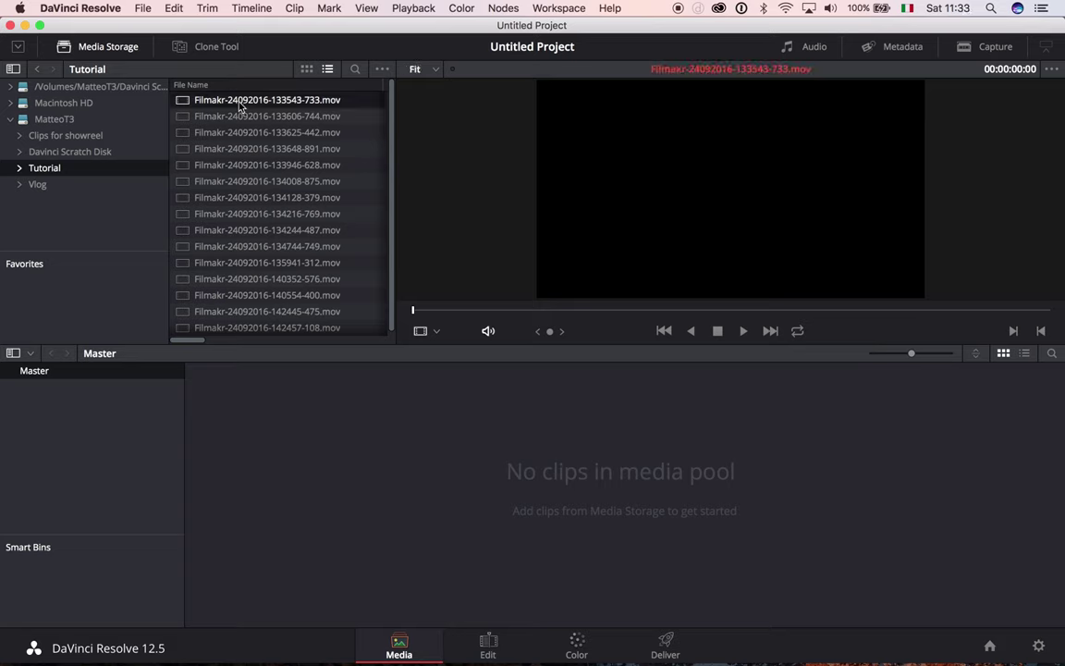
click(242, 117)
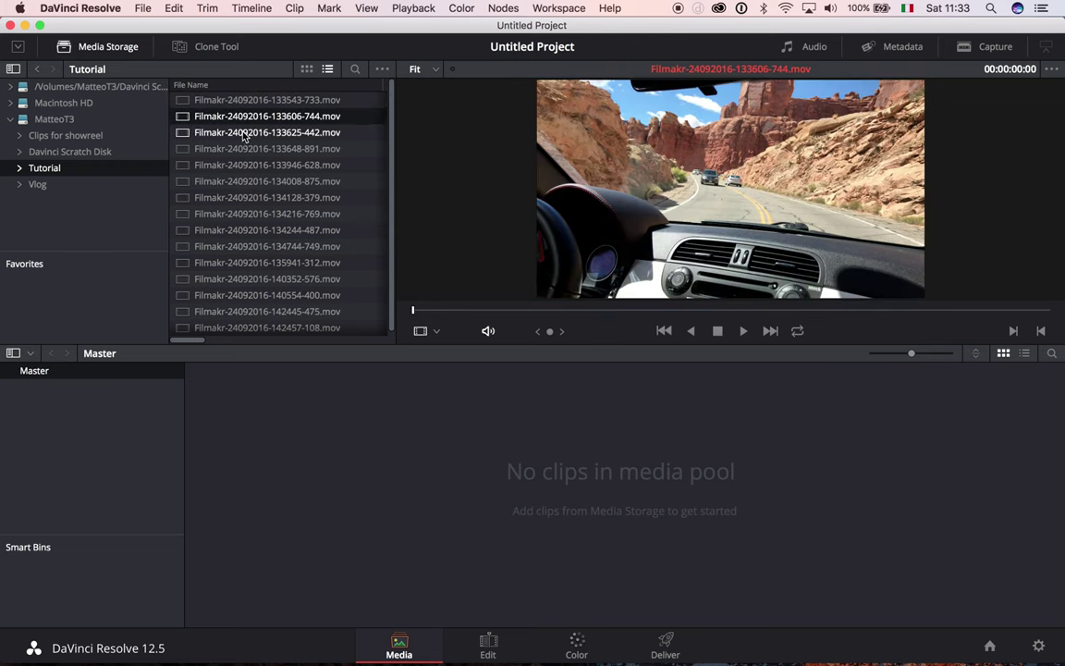
click(244, 134)
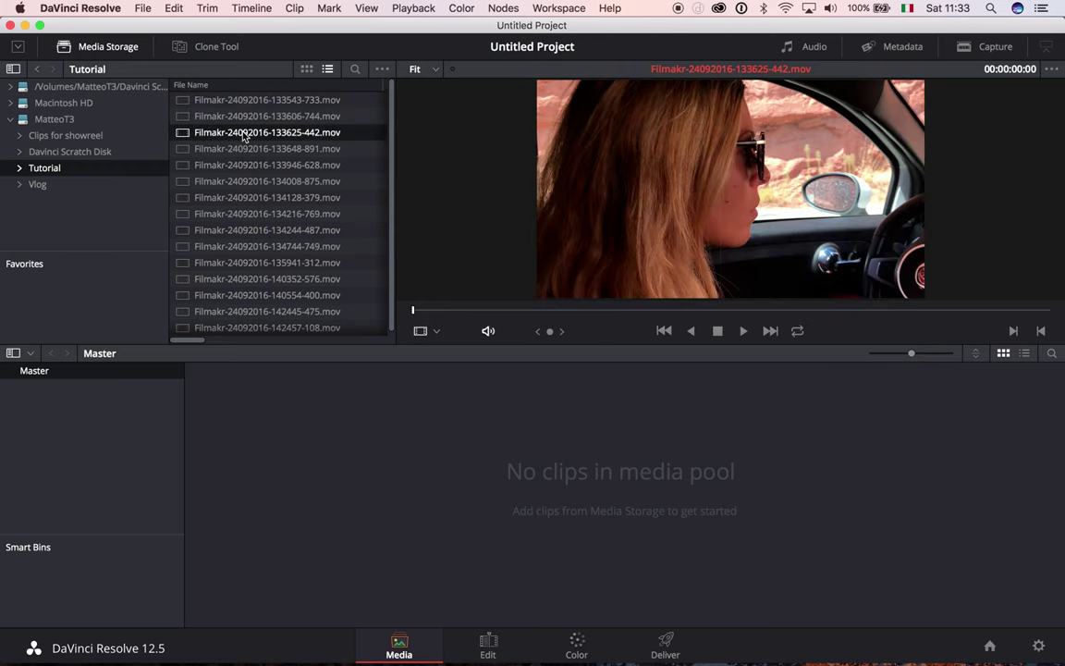
click(246, 149)
click(253, 166)
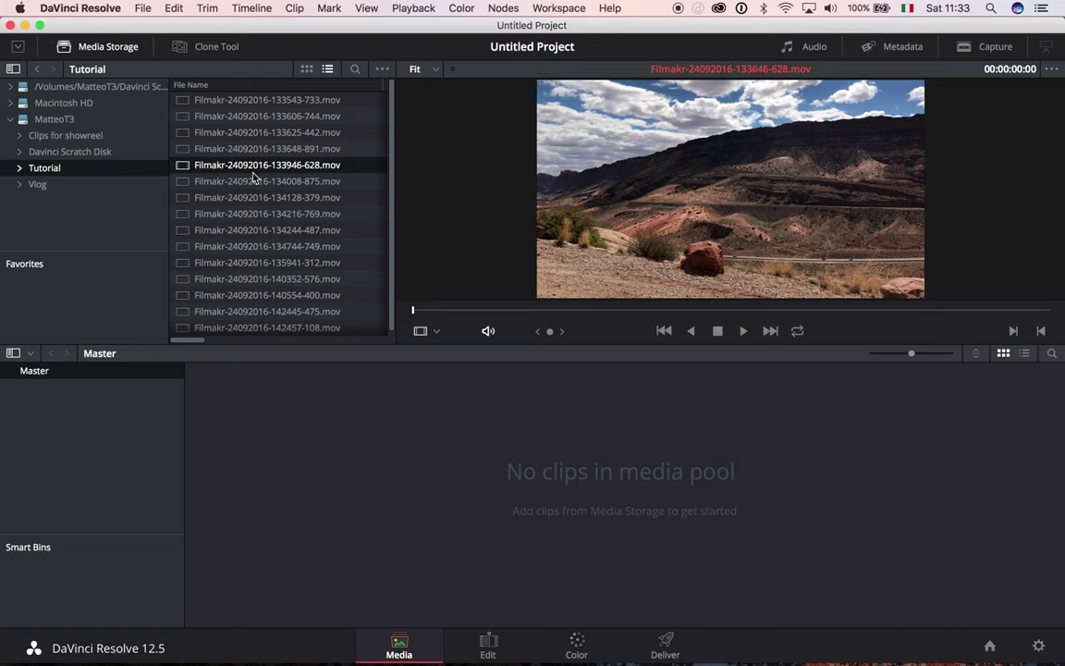
click(253, 181)
click(255, 198)
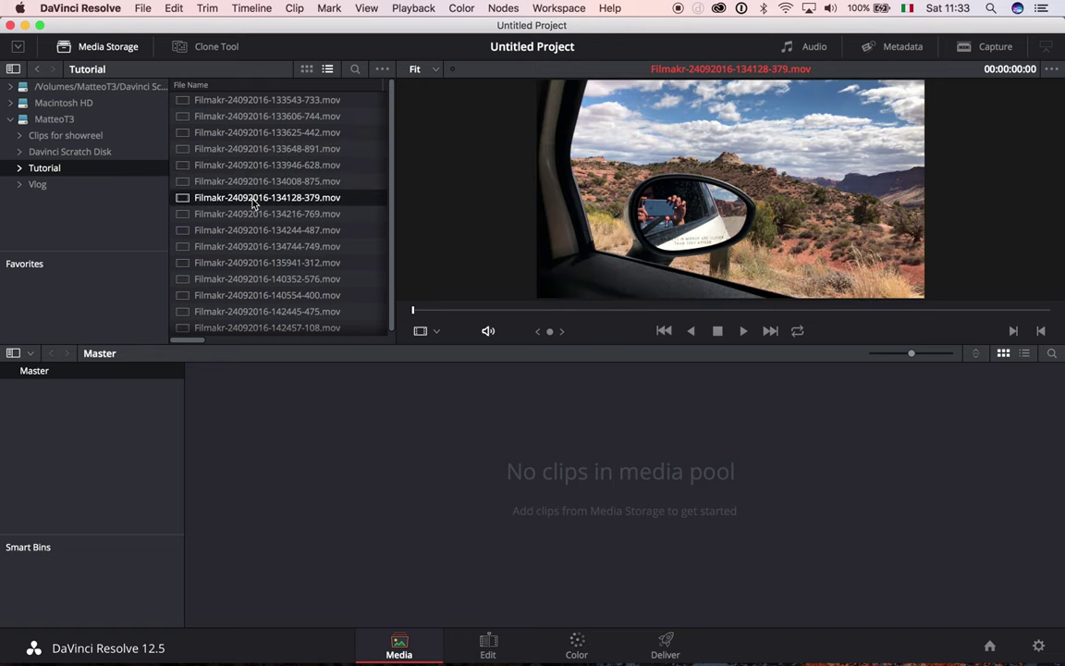
click(252, 229)
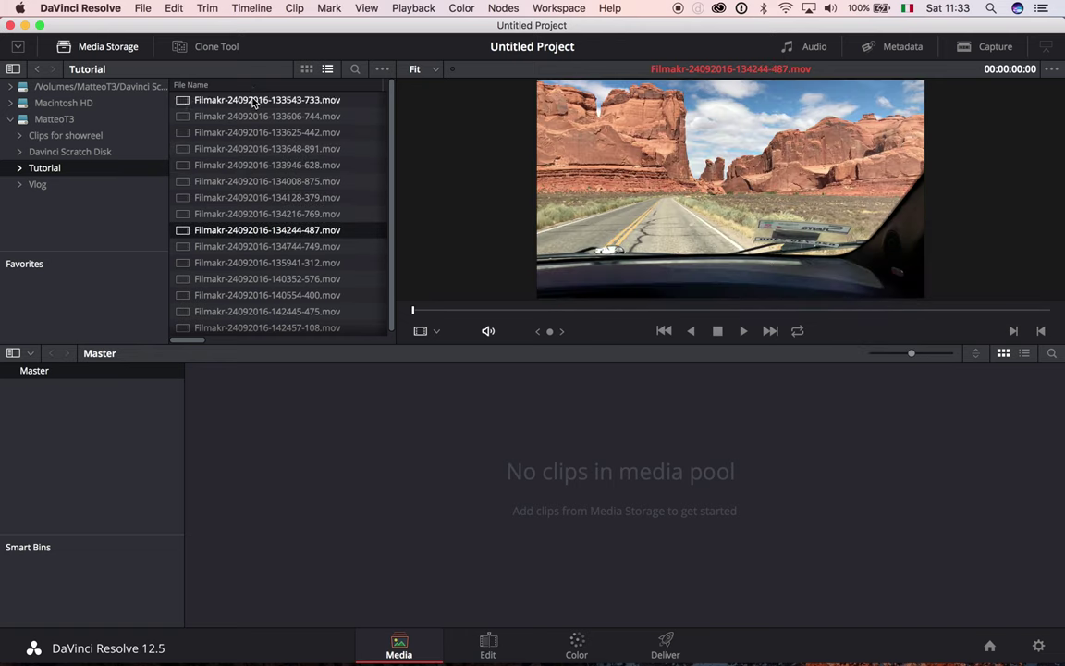
click(253, 102)
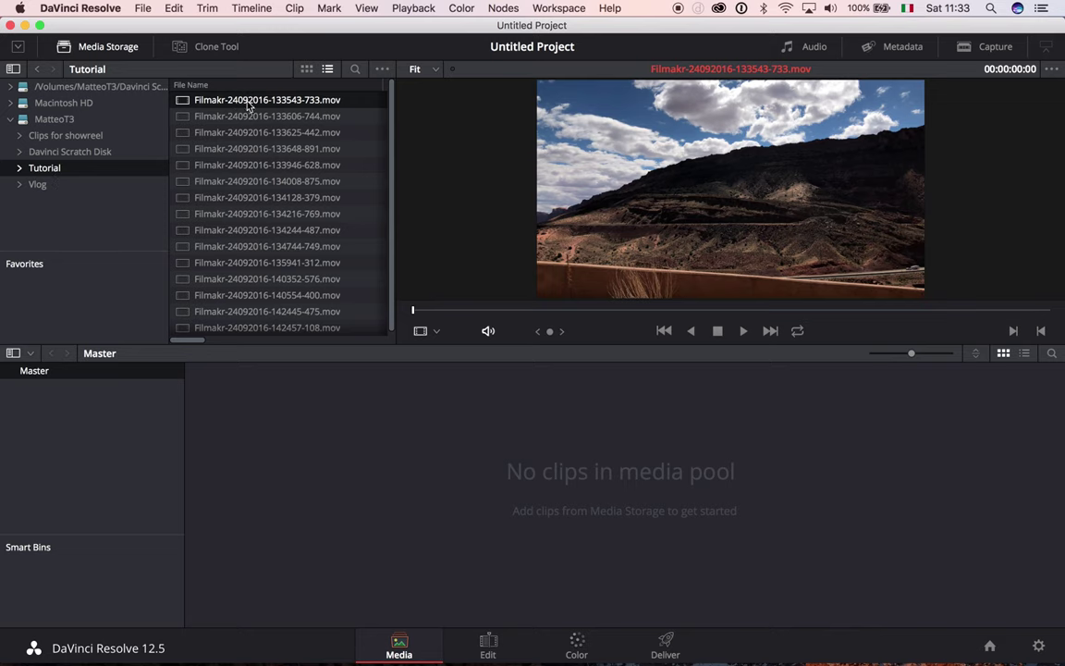
Play the first clip, then scrub through the next clip in the viewer
key(space)
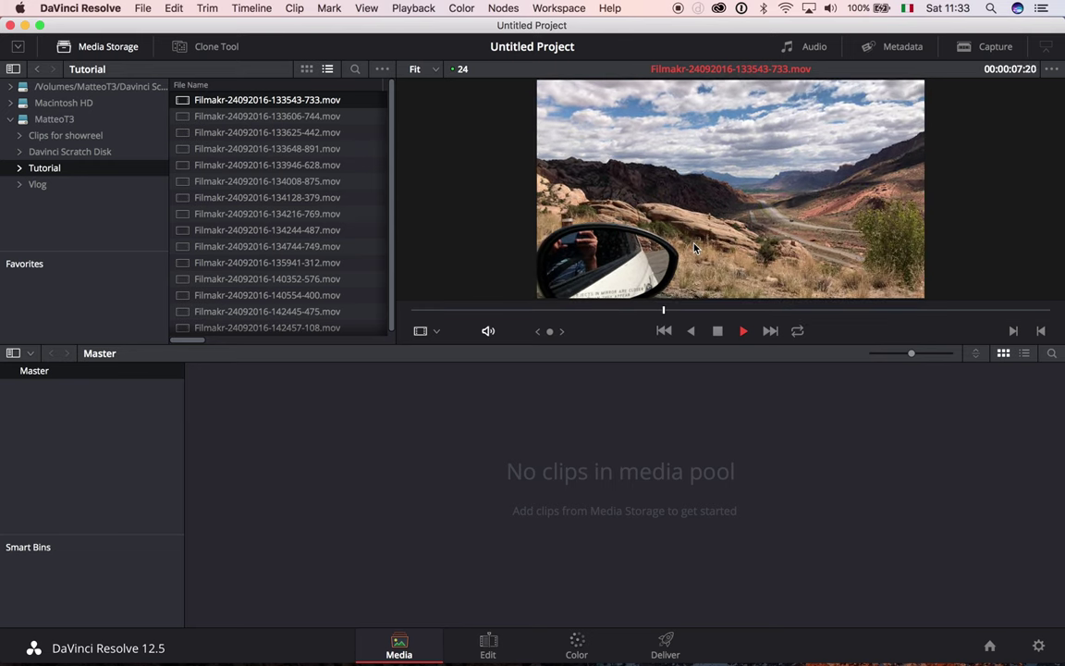
key(space)
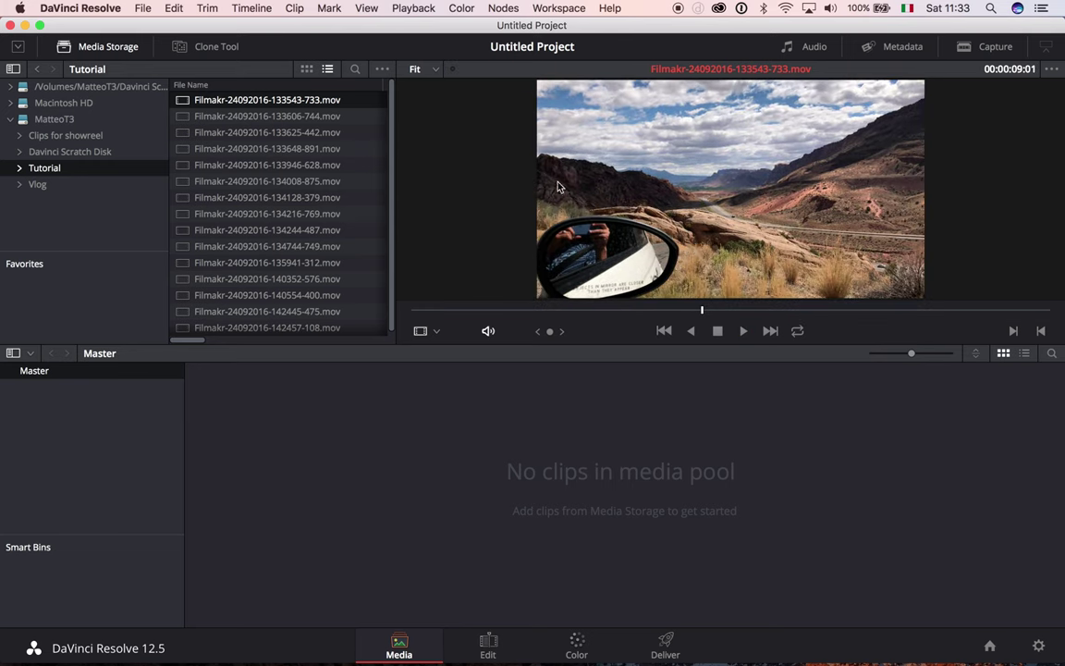
key(Down)
drag(507, 303, 851, 309)
click(516, 305)
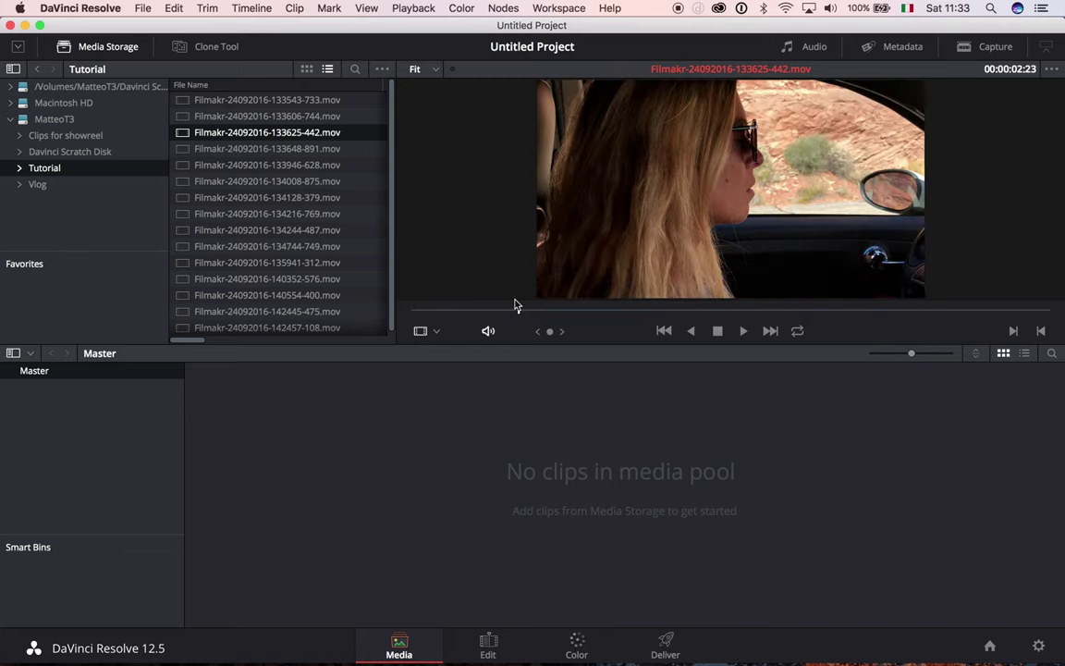
click(448, 306)
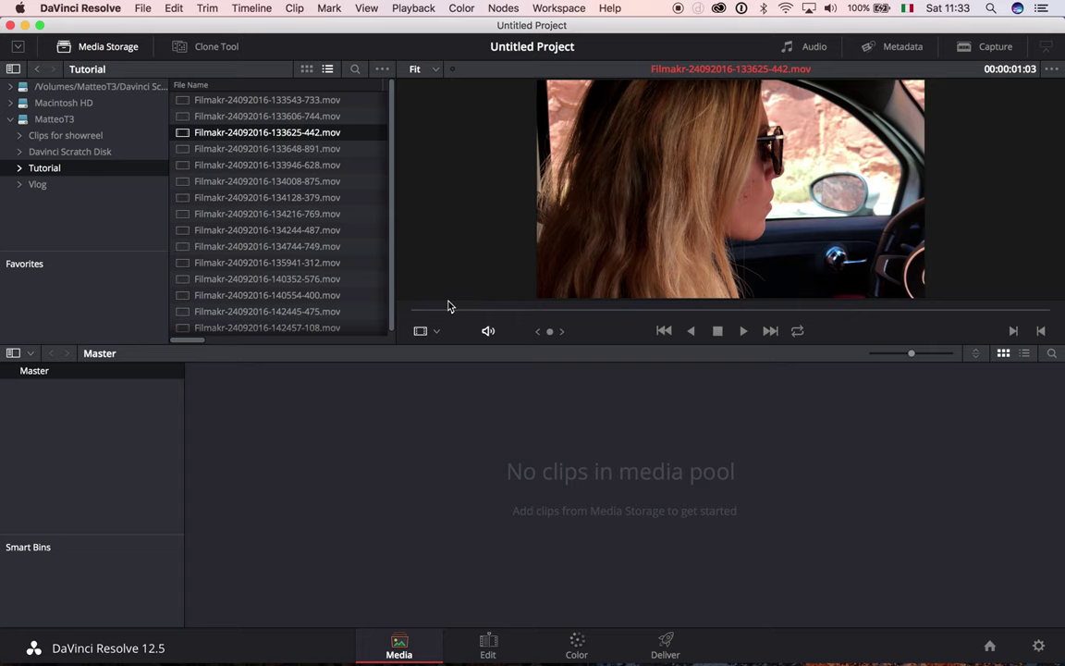
key(shift+9)
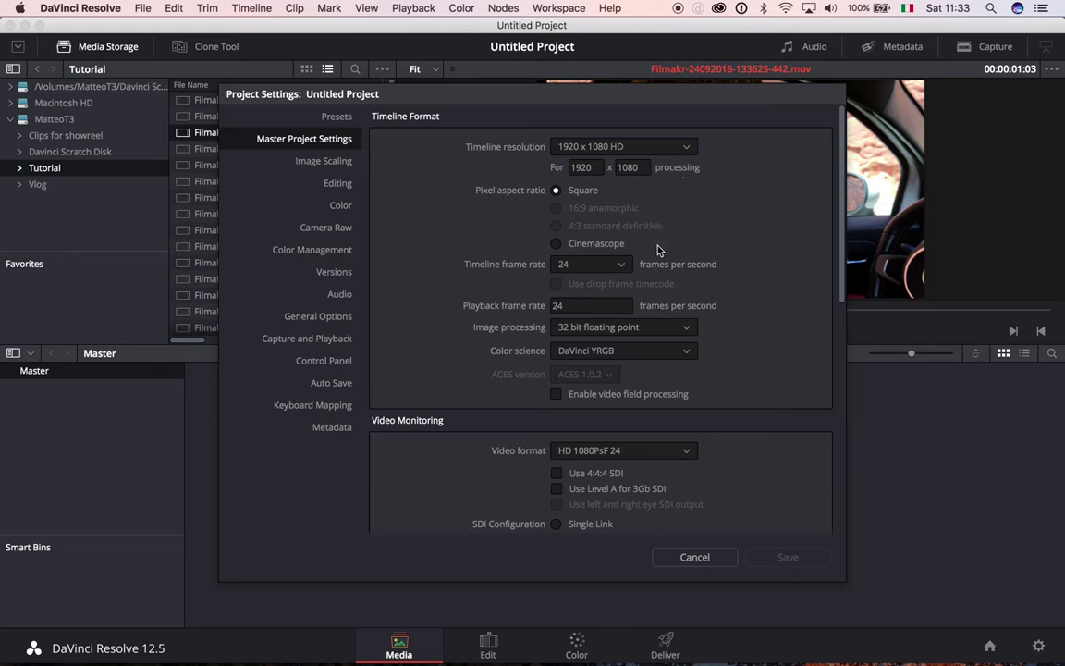
Set the project's timeline resolution to 3840 x 2160 Ultra HD
click(687, 148)
scroll(666, 219, down, 3)
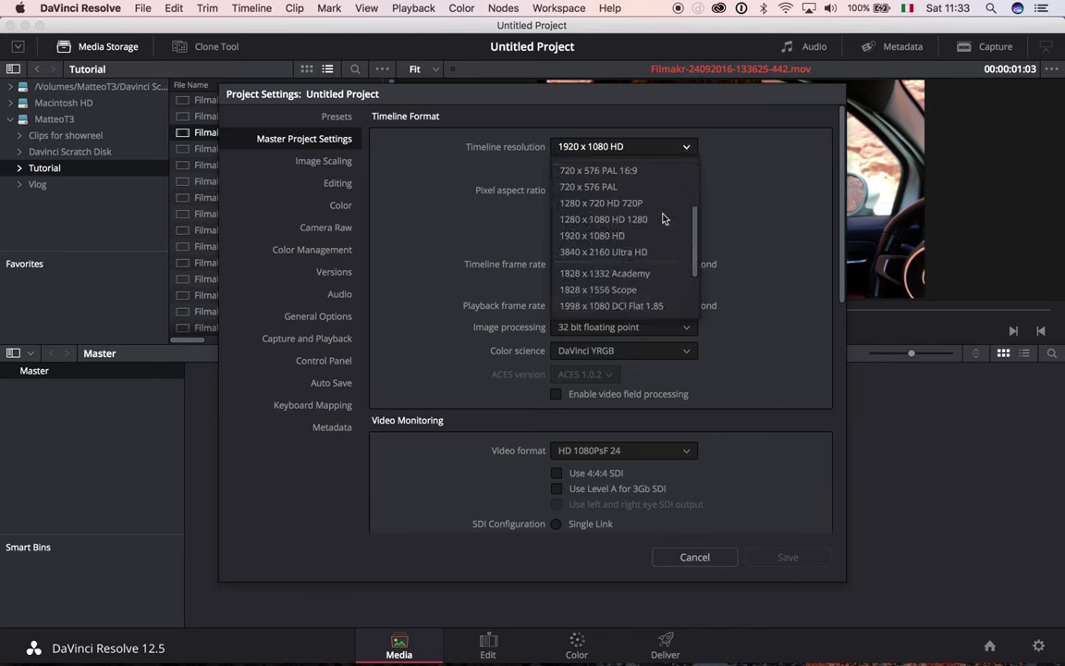
click(621, 252)
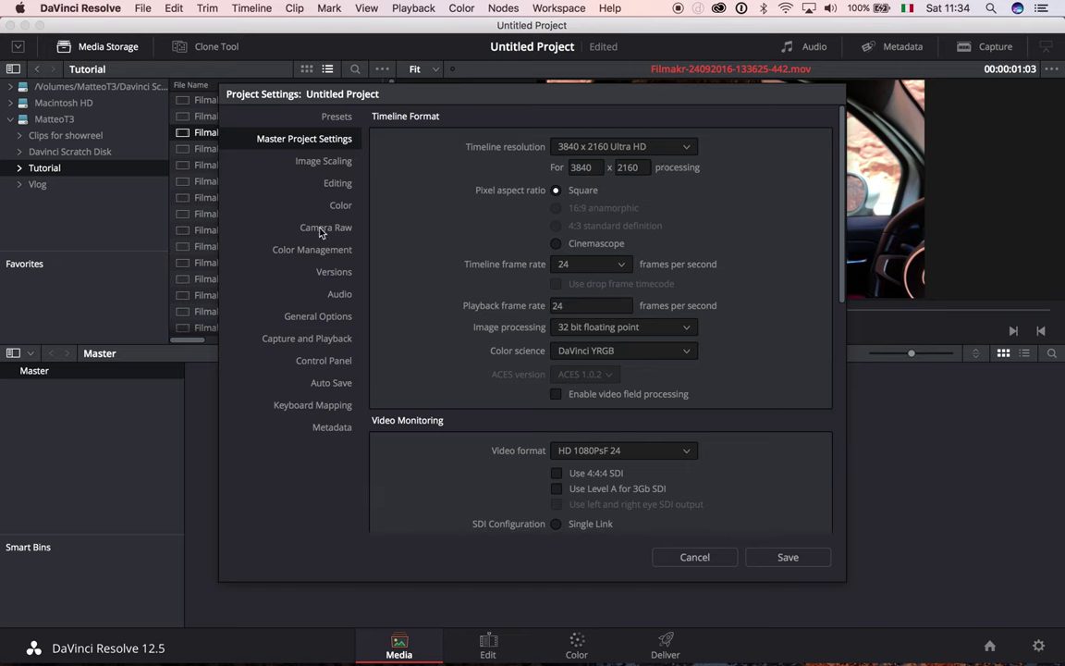
click(332, 317)
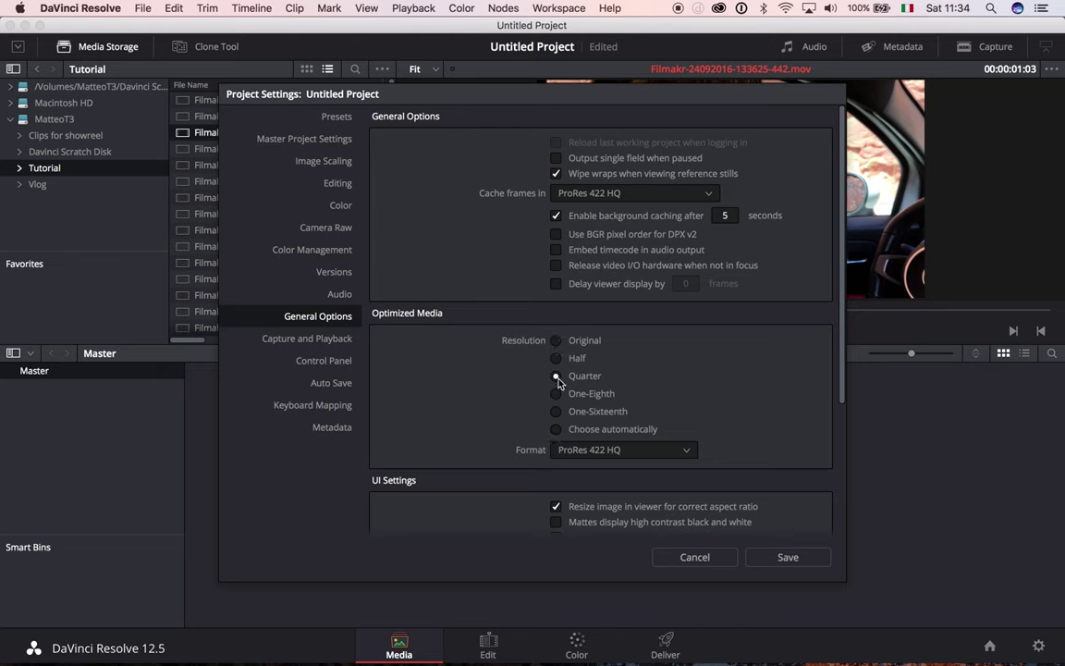
Switch the optimized media format to ProRes 422 LT and save the project settings
click(658, 453)
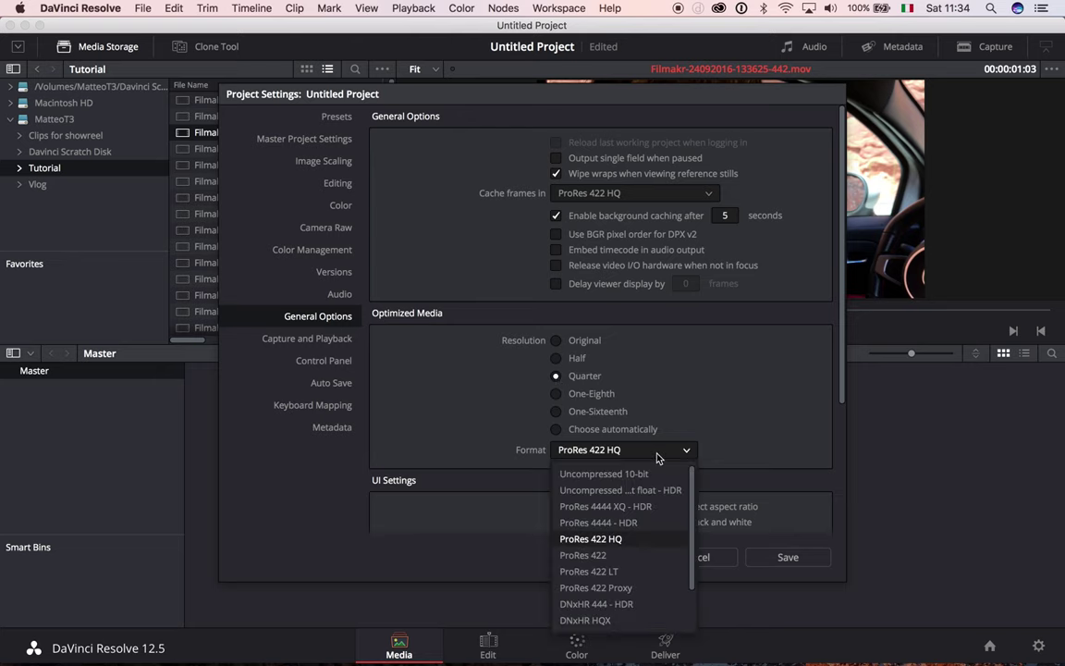
click(608, 572)
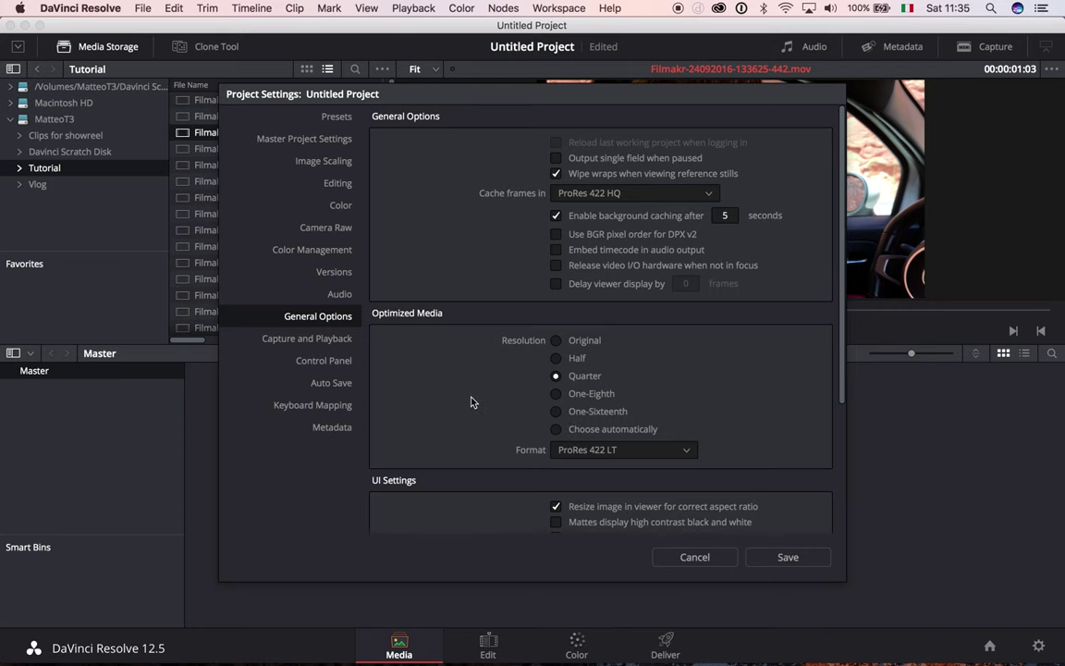
scroll(690, 404, down, 5)
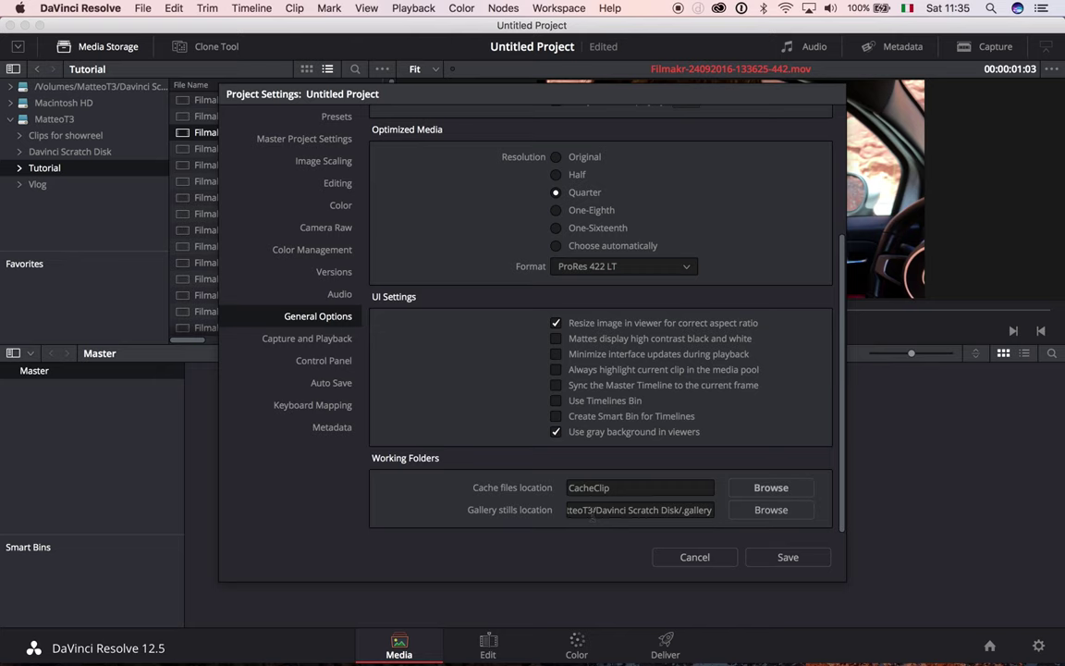
click(816, 561)
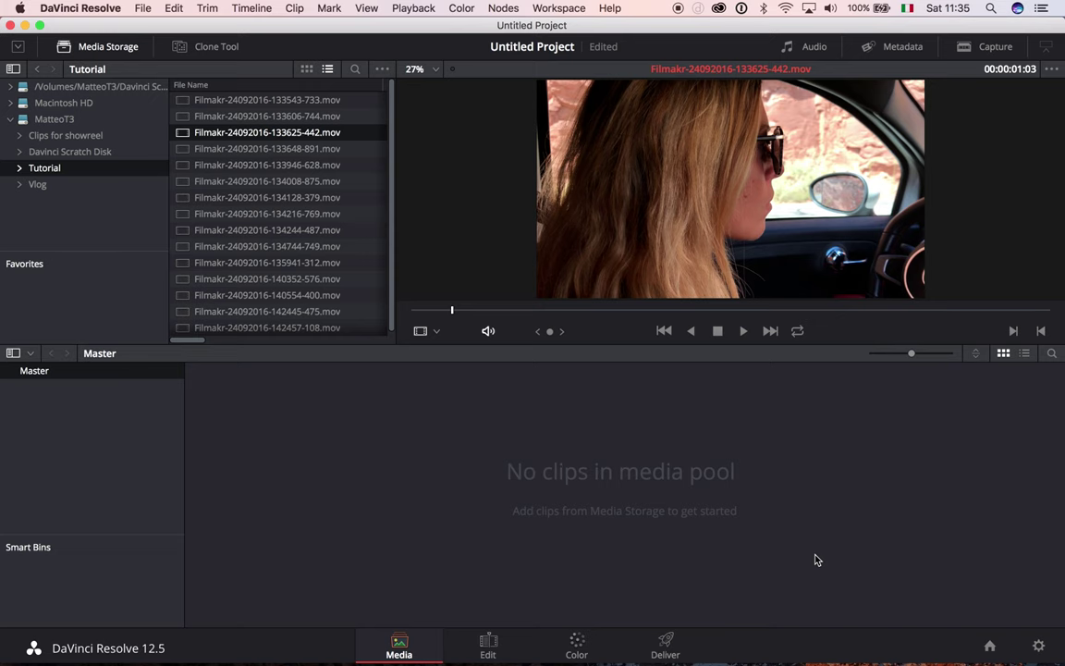
Select all fifteen Tutorial clips and drag them into the Media Pool
click(258, 100)
scroll(254, 176, down, 1)
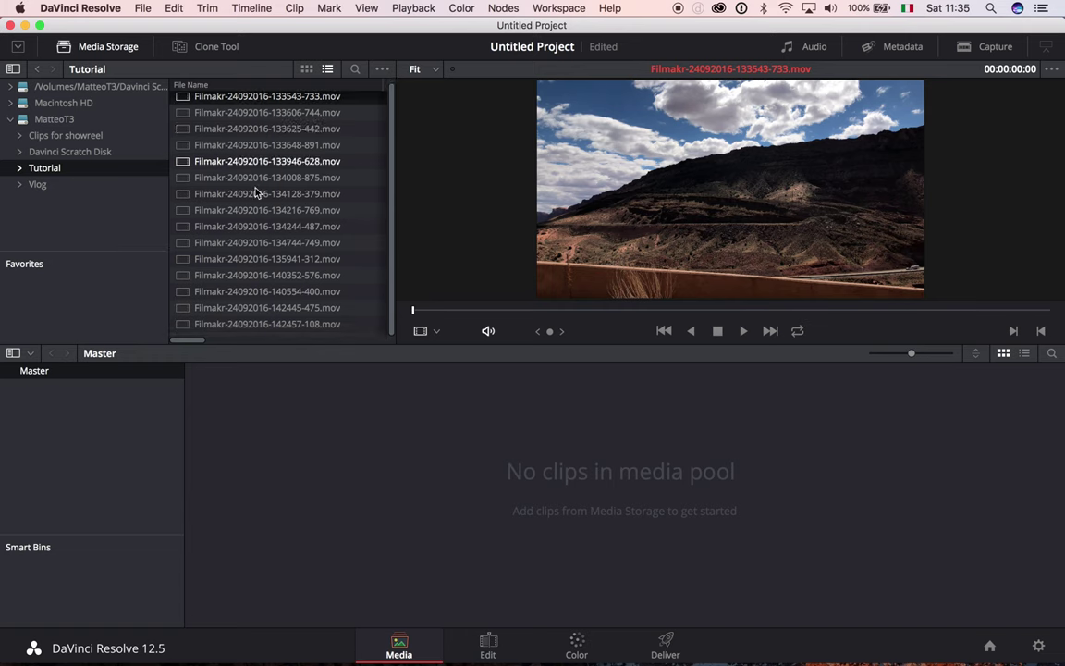
key(super+a)
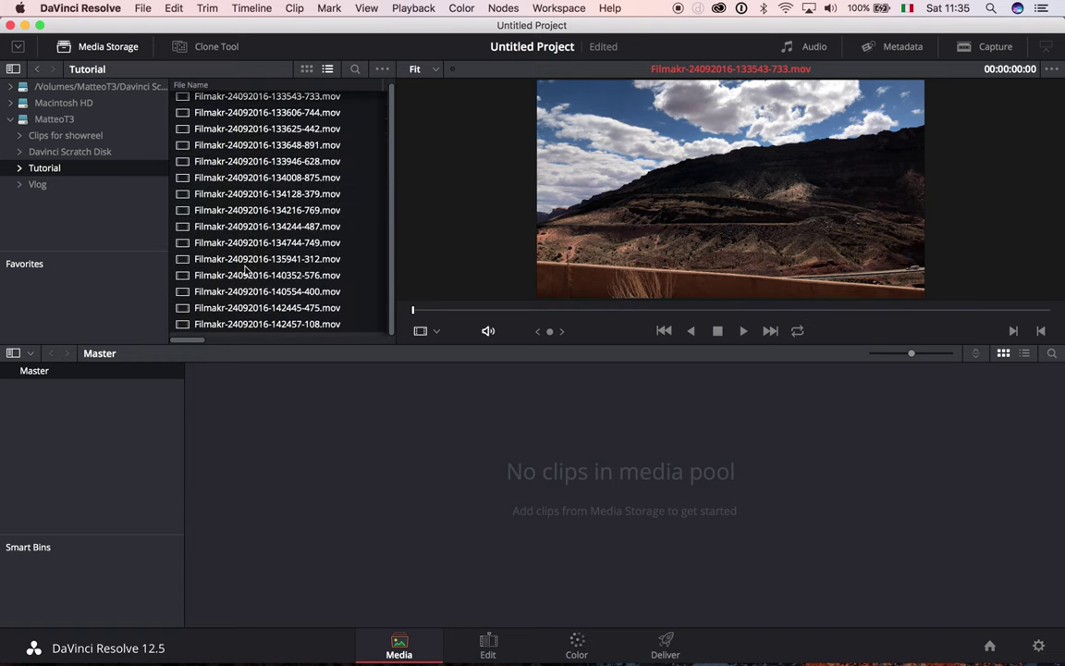
drag(230, 95, 383, 430)
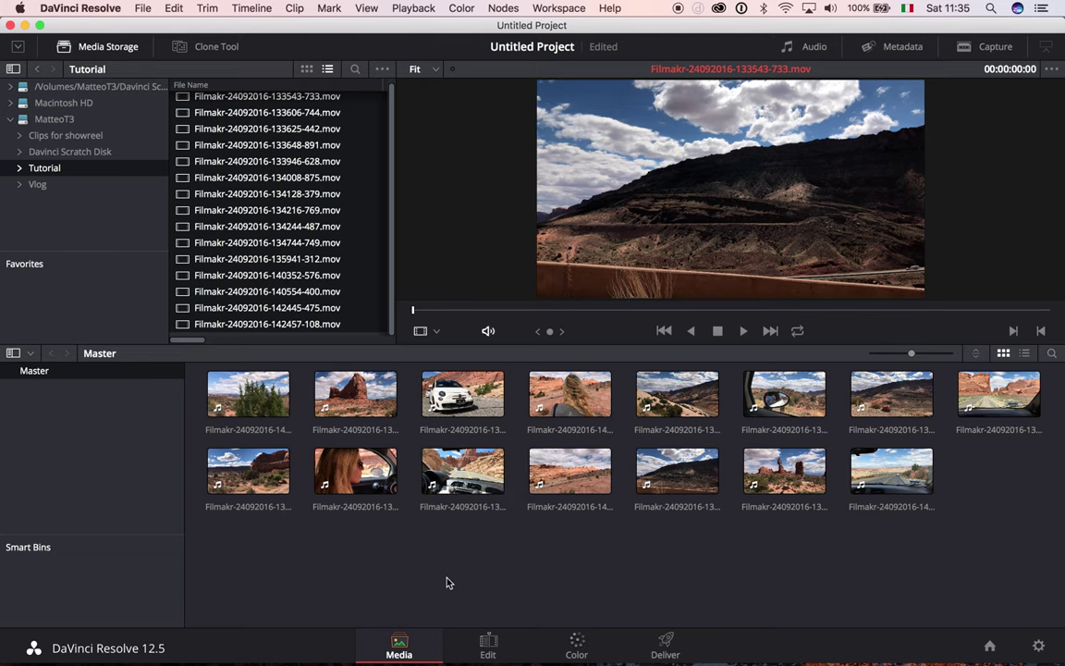
click(489, 650)
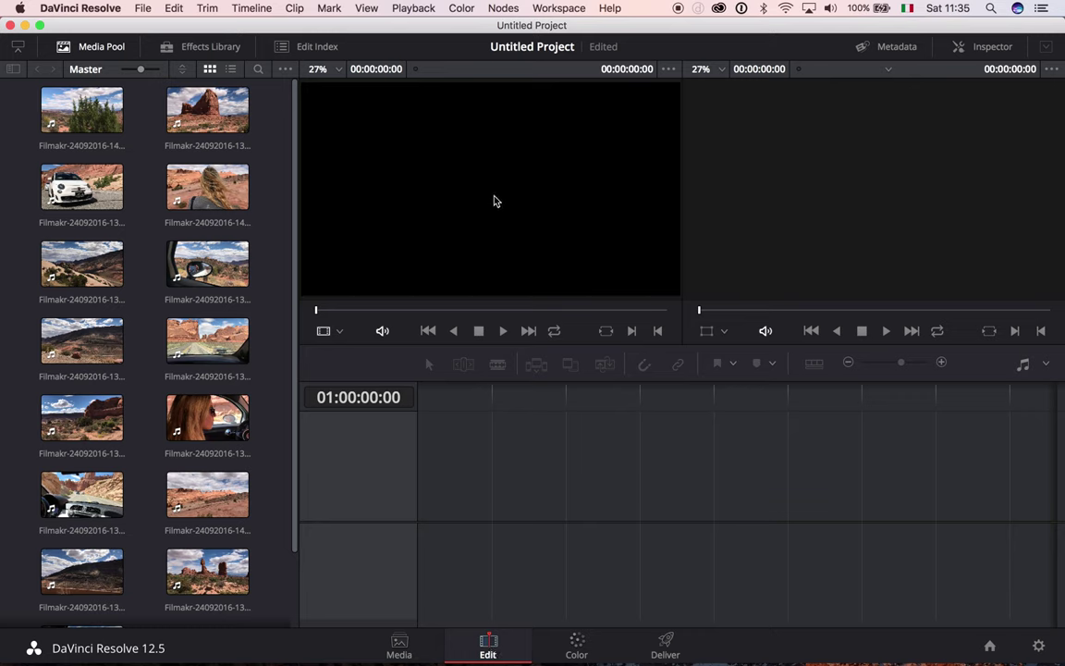
Put the red rock clip on a new Timeline 1, mute A1, play it, then delete it
click(68, 115)
double_click(69, 115)
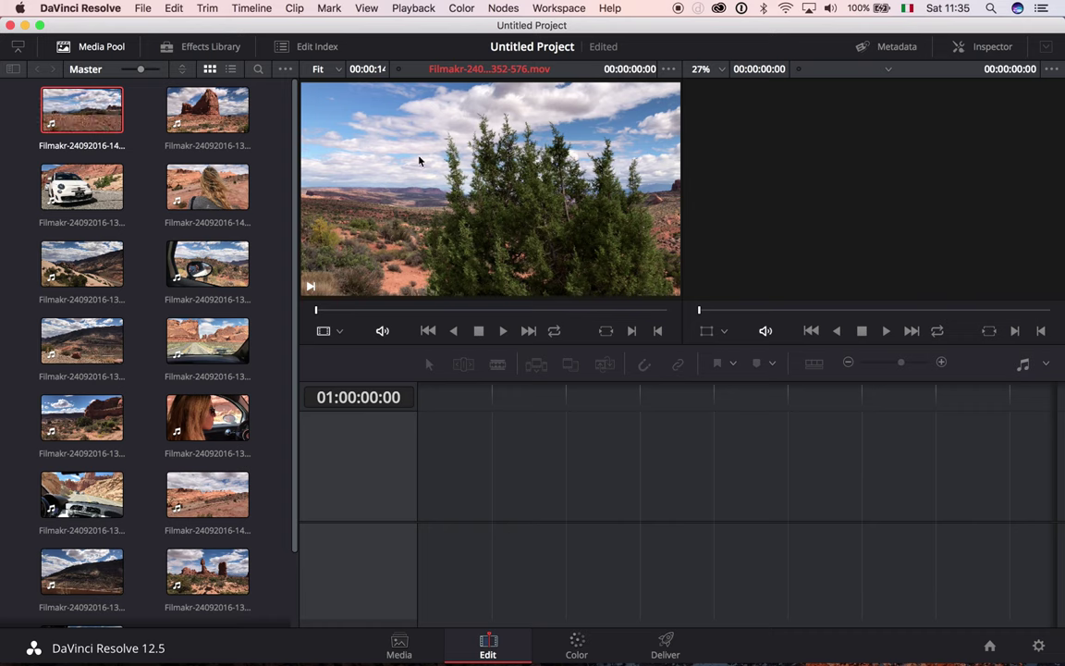
click(193, 114)
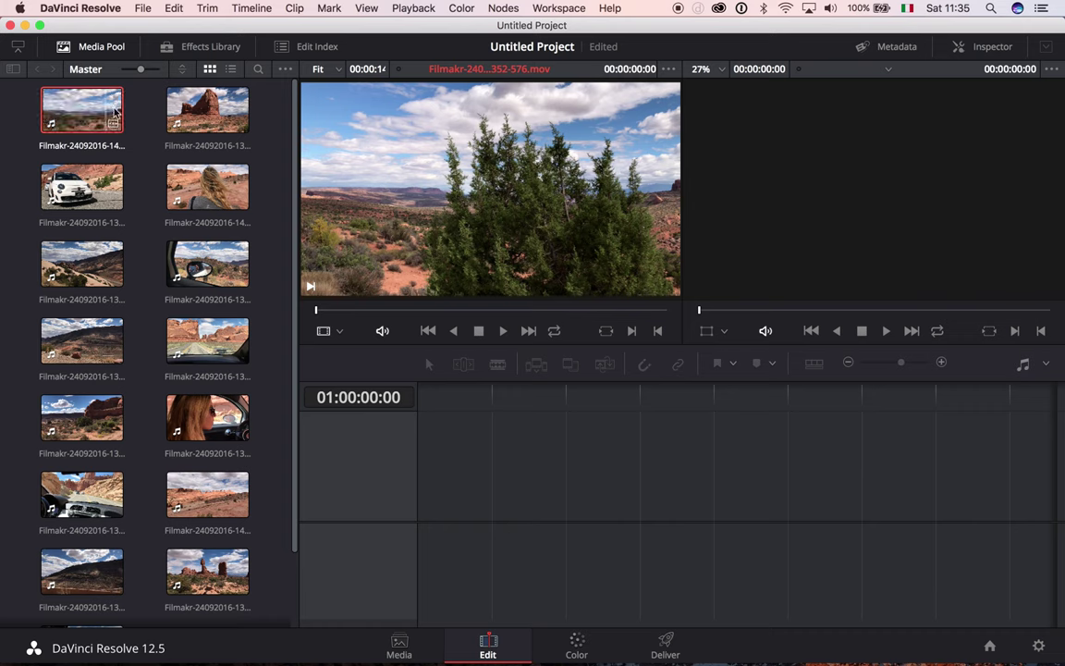
click(54, 111)
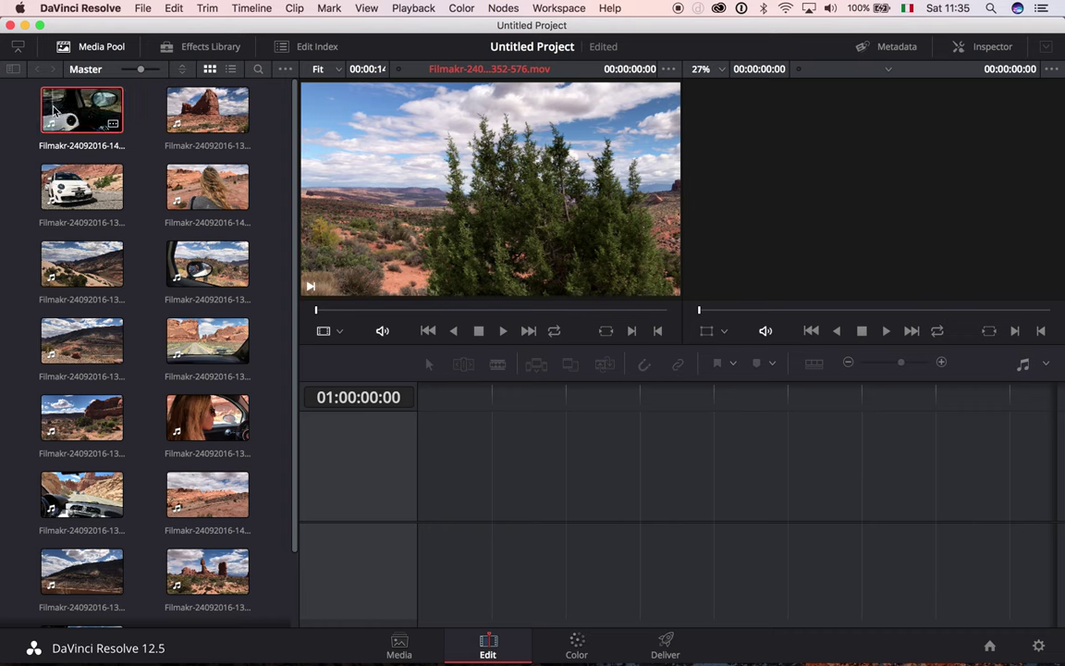
click(193, 104)
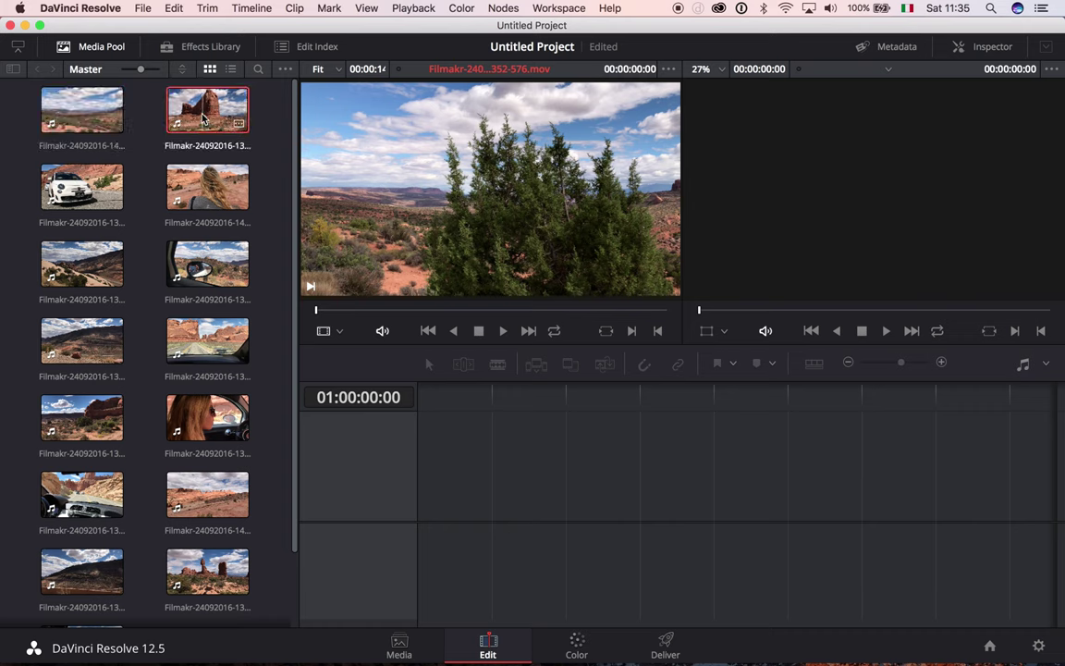
drag(193, 103, 420, 507)
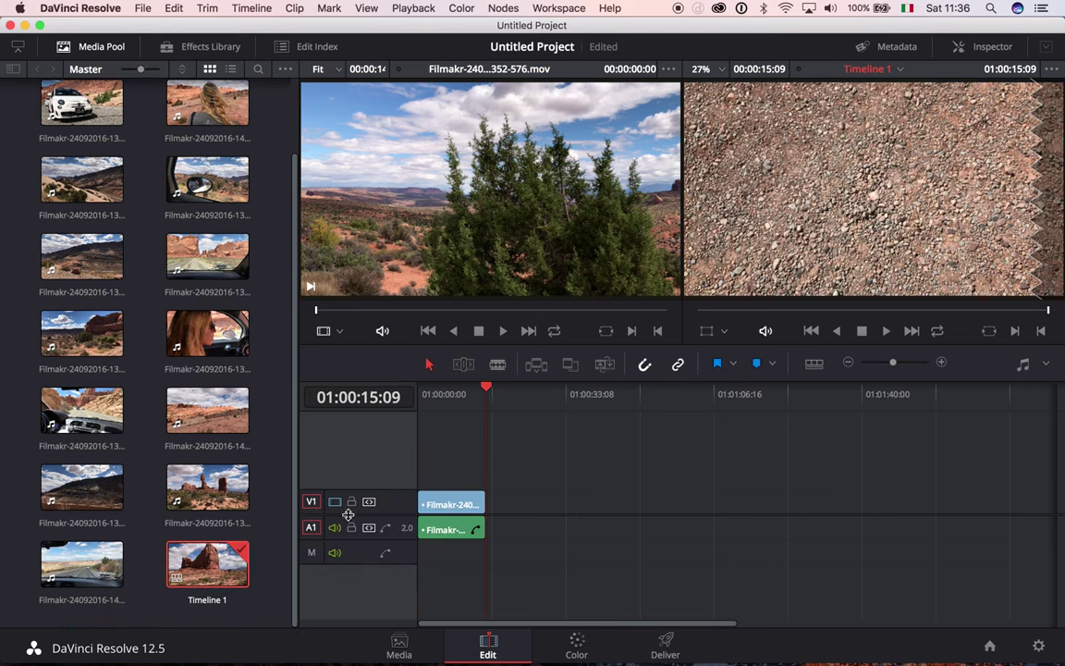
click(335, 527)
drag(488, 399, 407, 407)
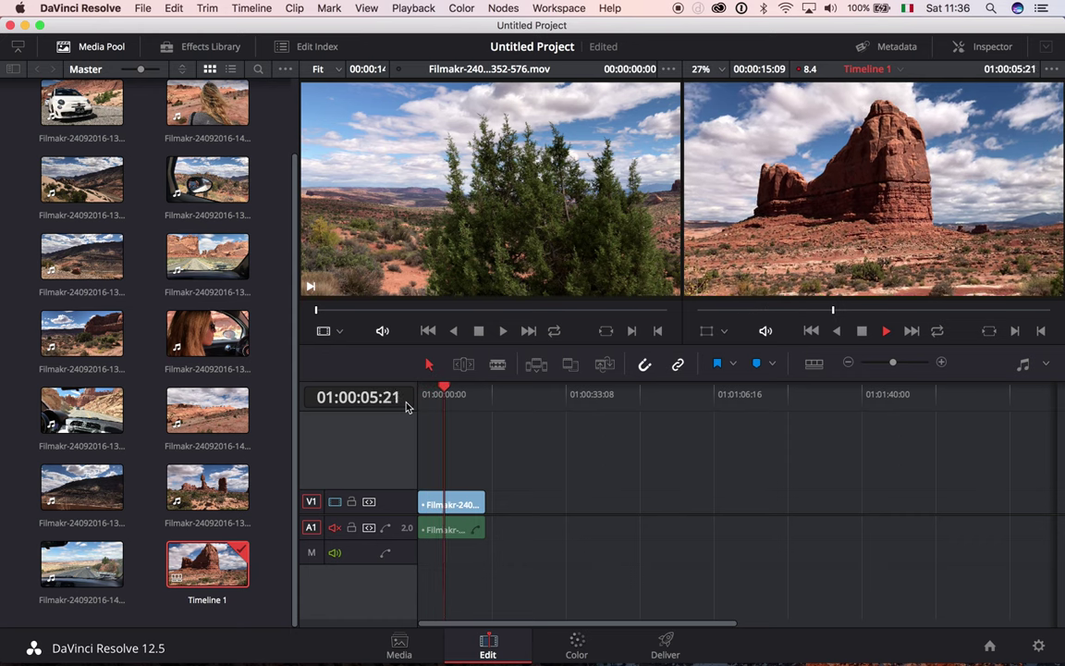
key(space)
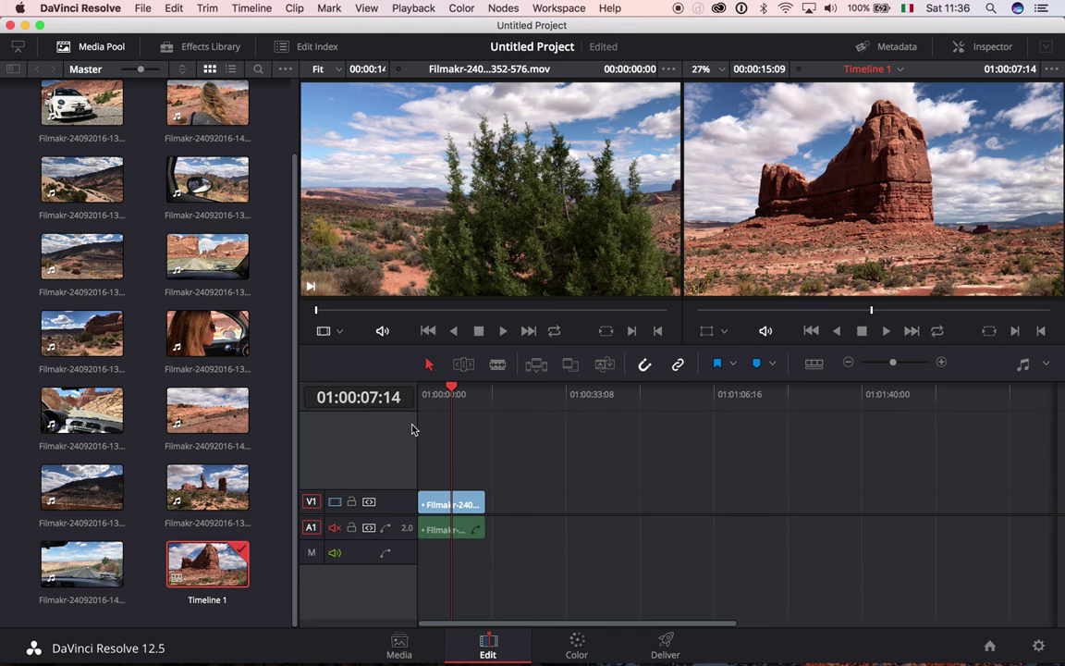
click(448, 505)
key(BackSpace)
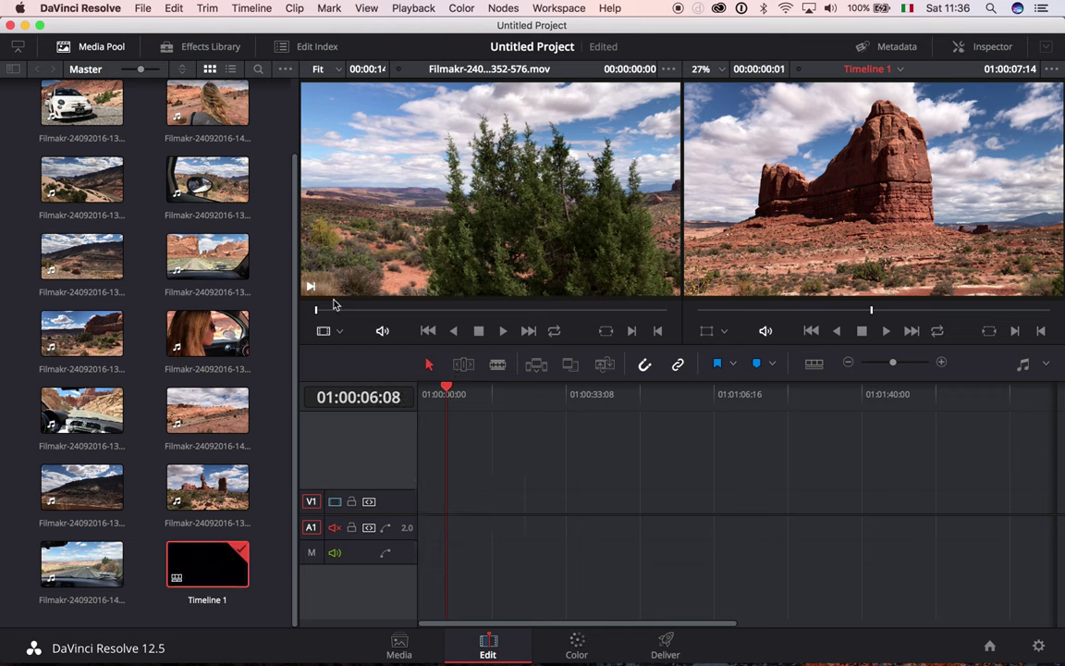
Add the car-mirror clip to the timeline, play it from the start, then delete it
click(203, 104)
click(194, 178)
drag(197, 180, 425, 506)
key(End)
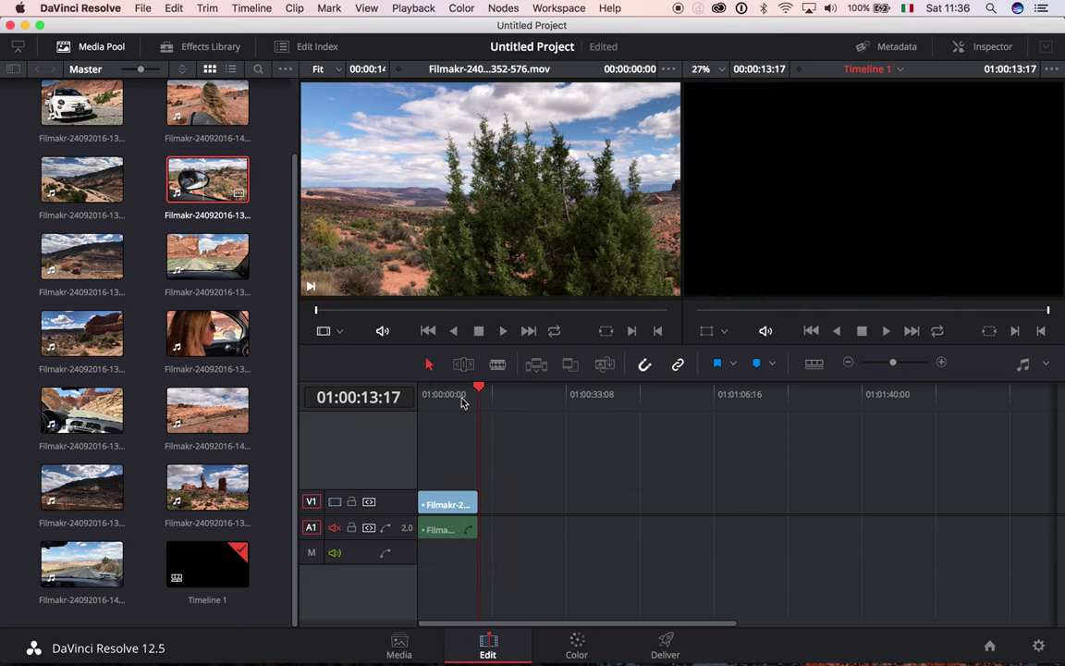
key(Home)
key(space)
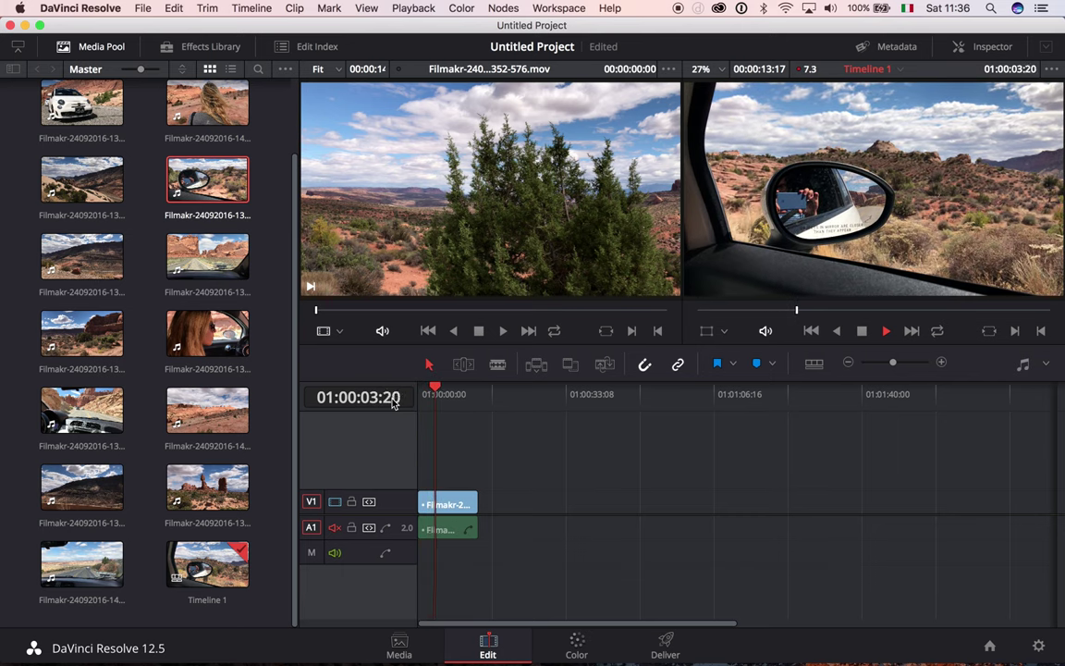
key(space)
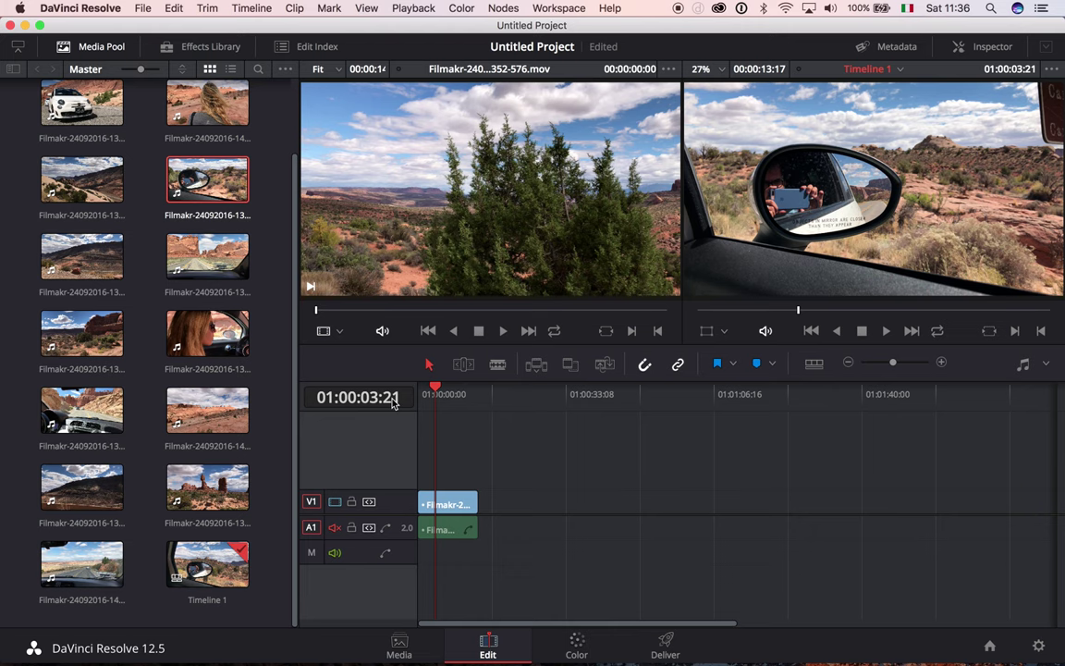
click(449, 499)
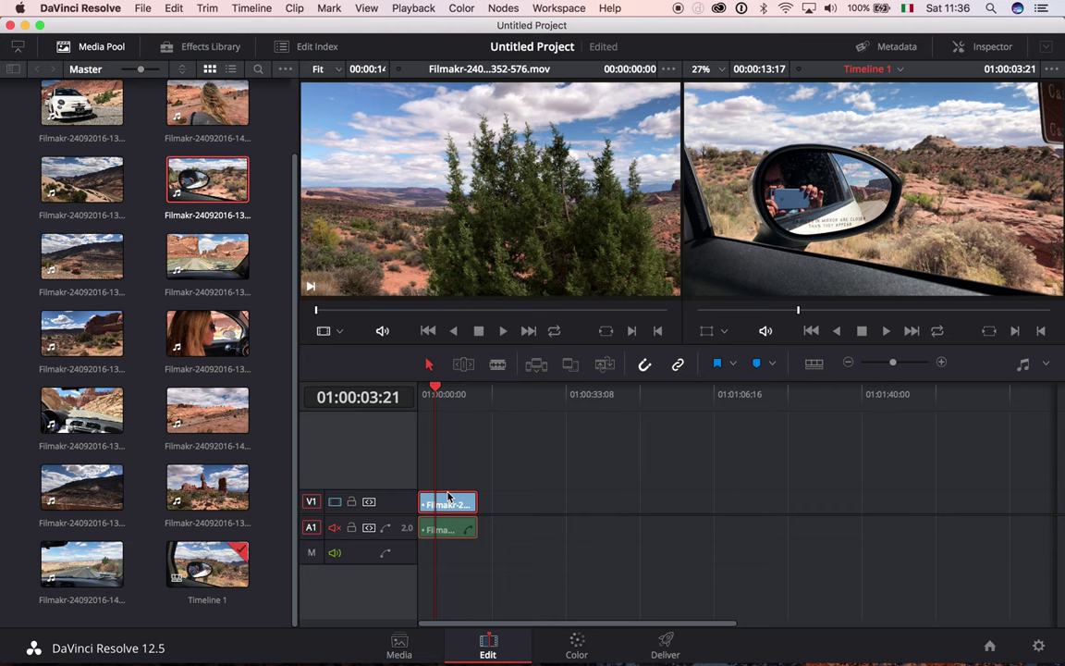
key(Delete)
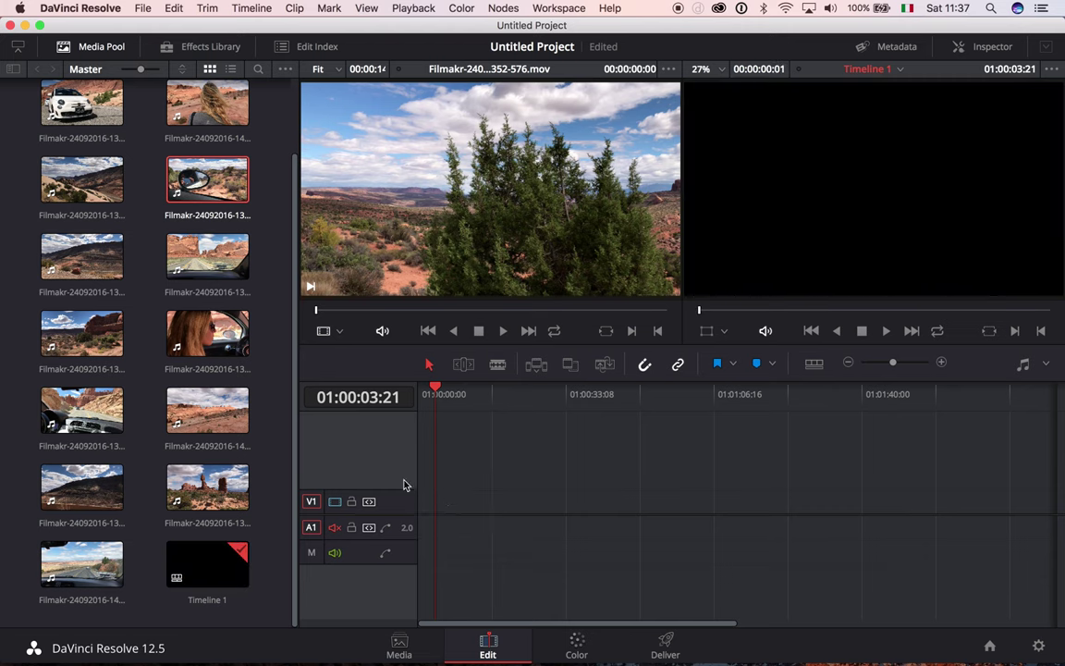
scroll(83, 240, up, 2)
click(98, 124)
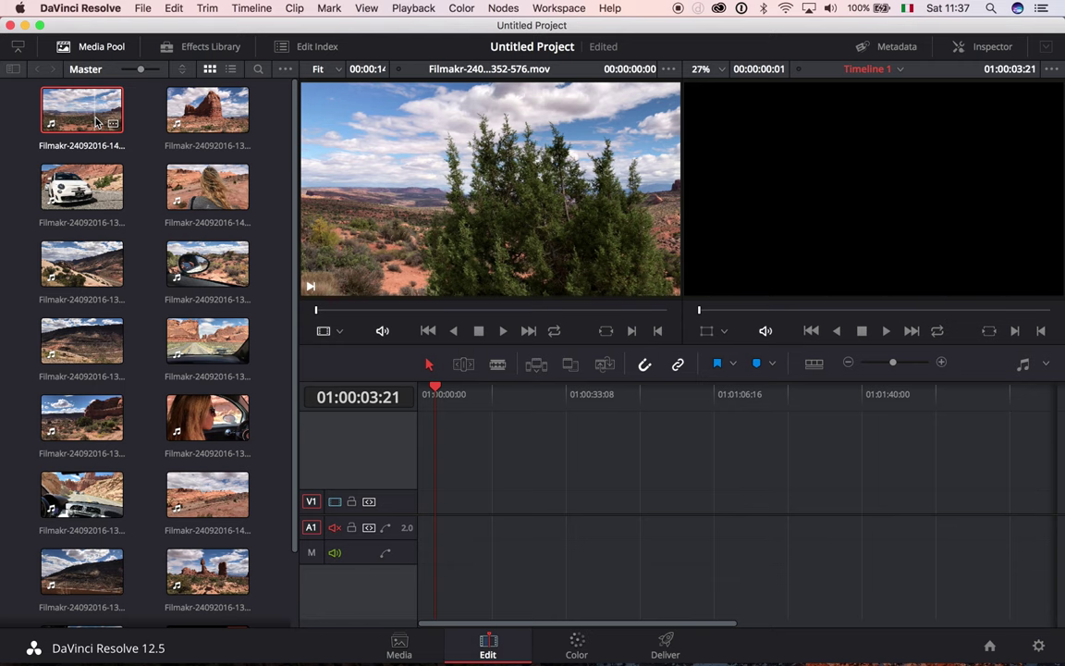
Generate optimized media for the car-mirror clip from its Media Pool context menu
right_click(98, 123)
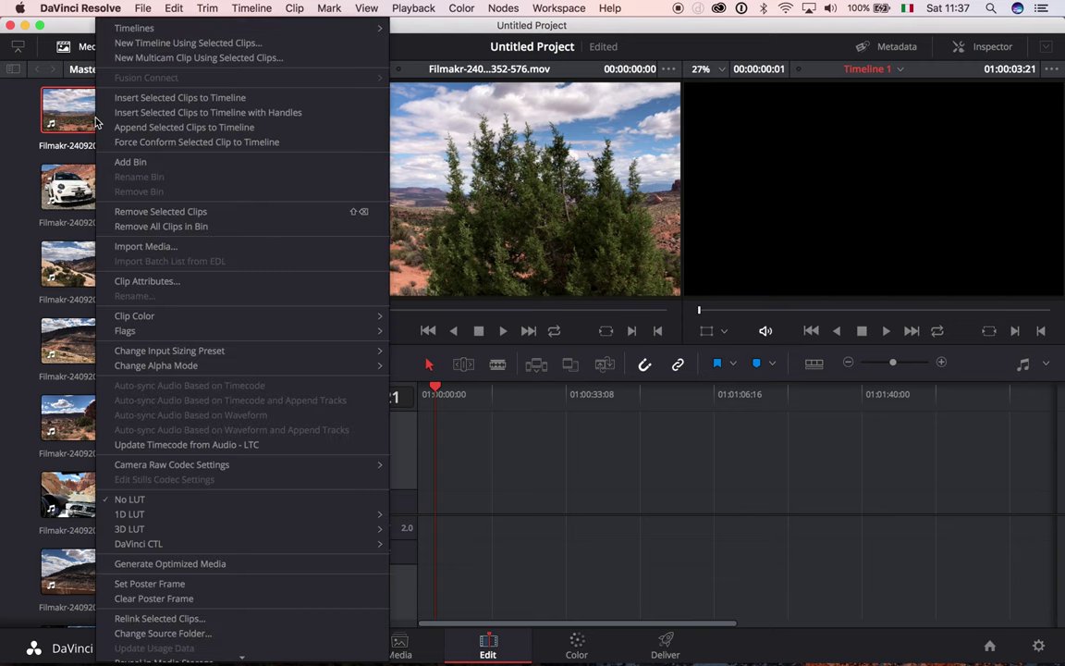
mouse_move(185, 550)
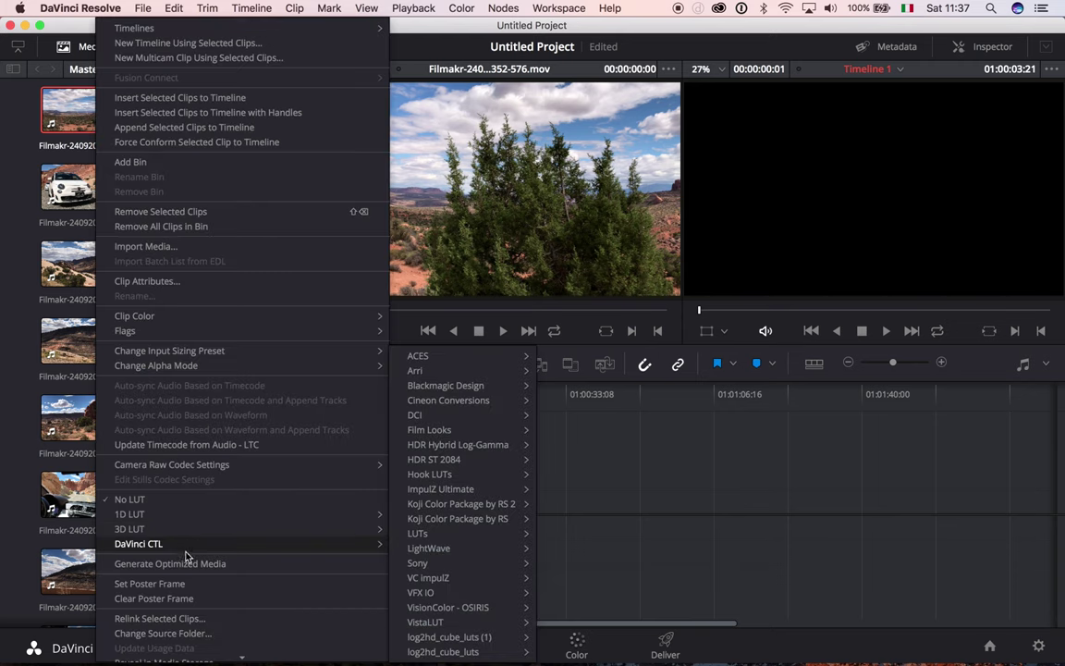
click(23, 259)
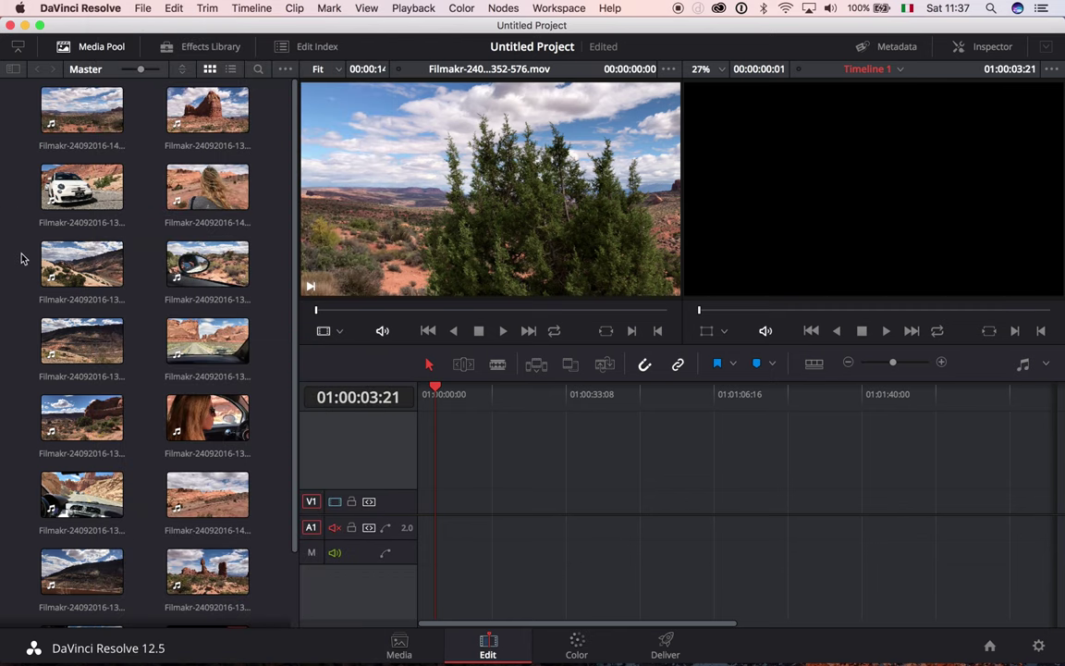
click(193, 275)
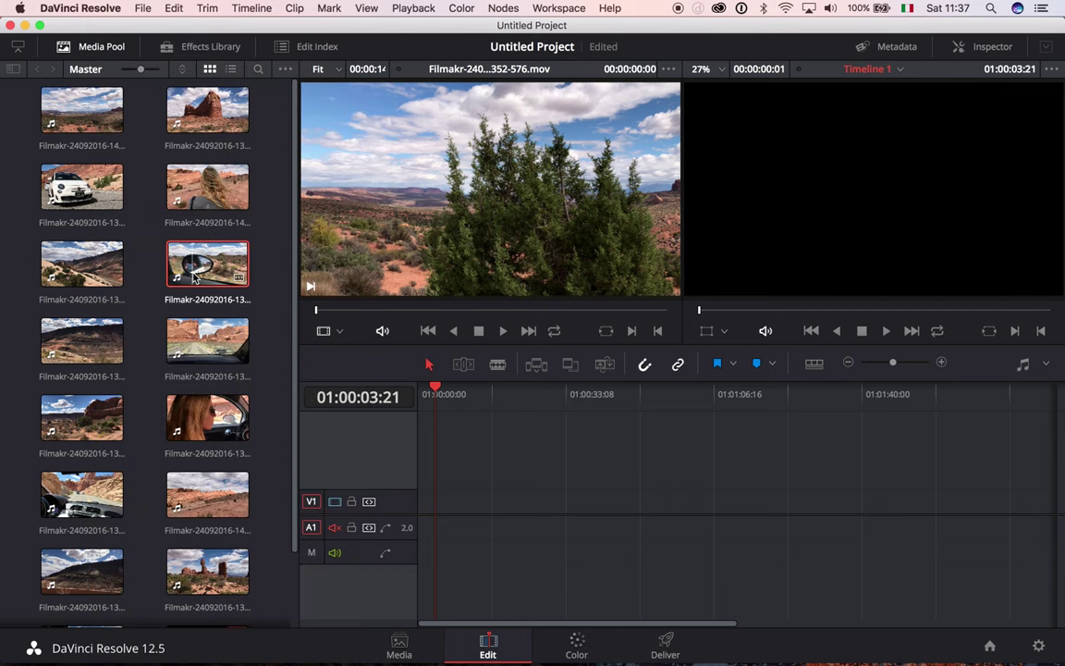
right_click(193, 276)
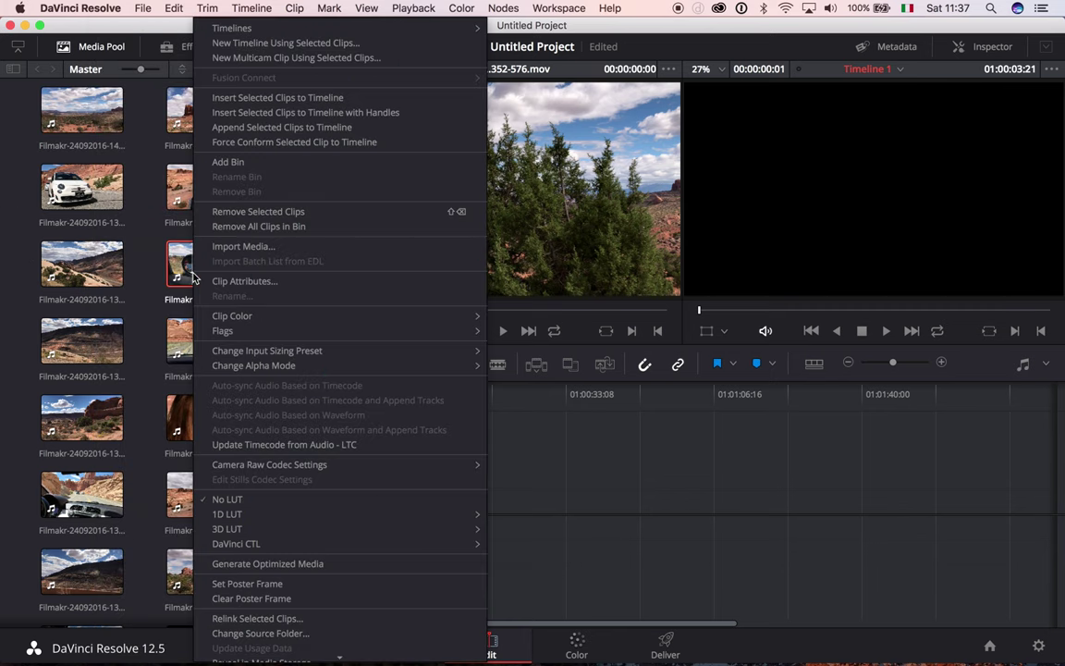
click(260, 564)
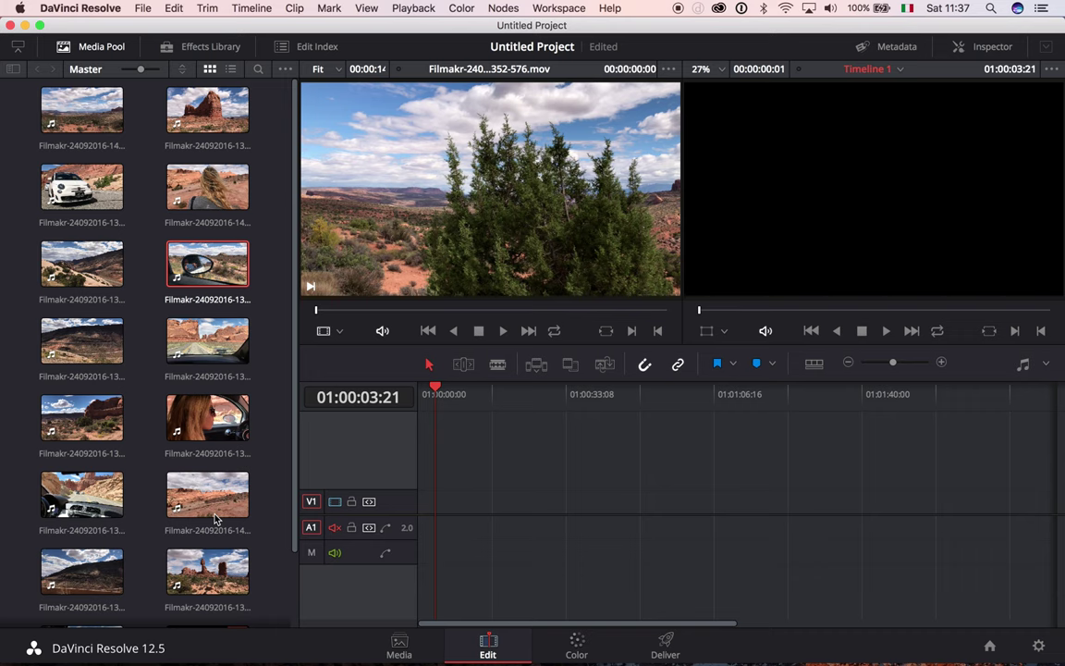
drag(215, 518, 421, 504)
key(Home)
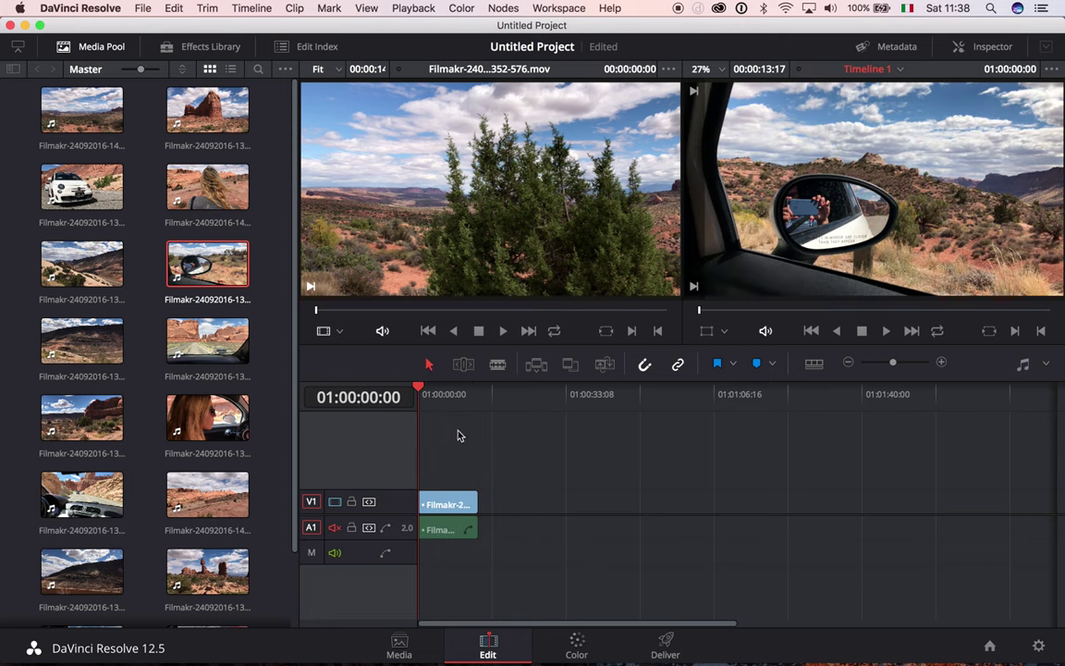
click(412, 9)
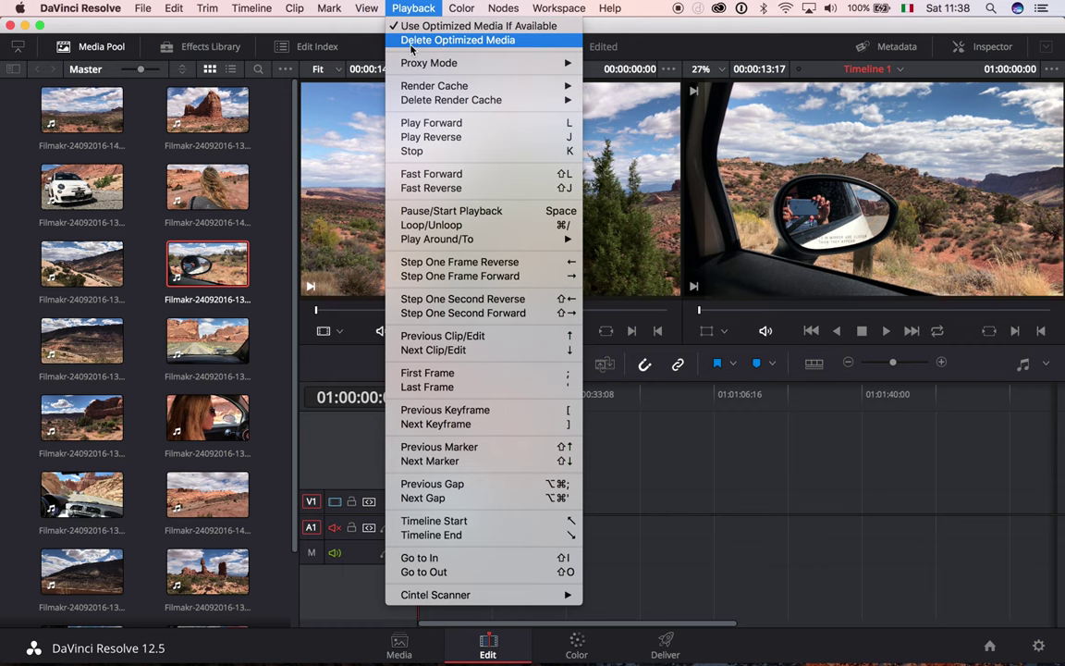
click(683, 464)
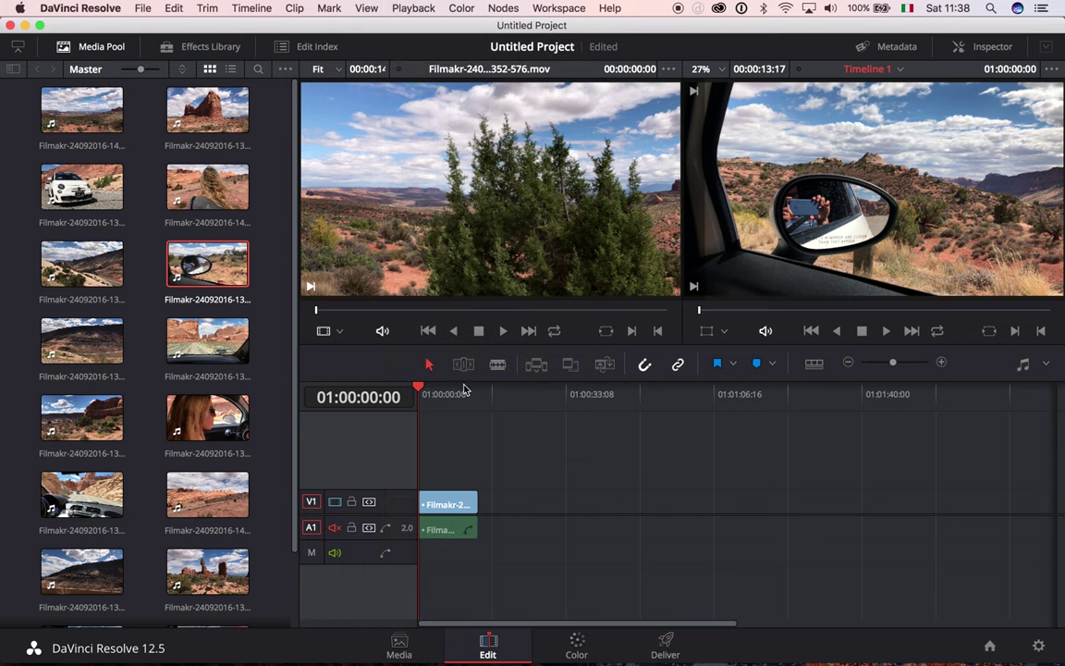
drag(465, 389, 255, 368)
key(space)
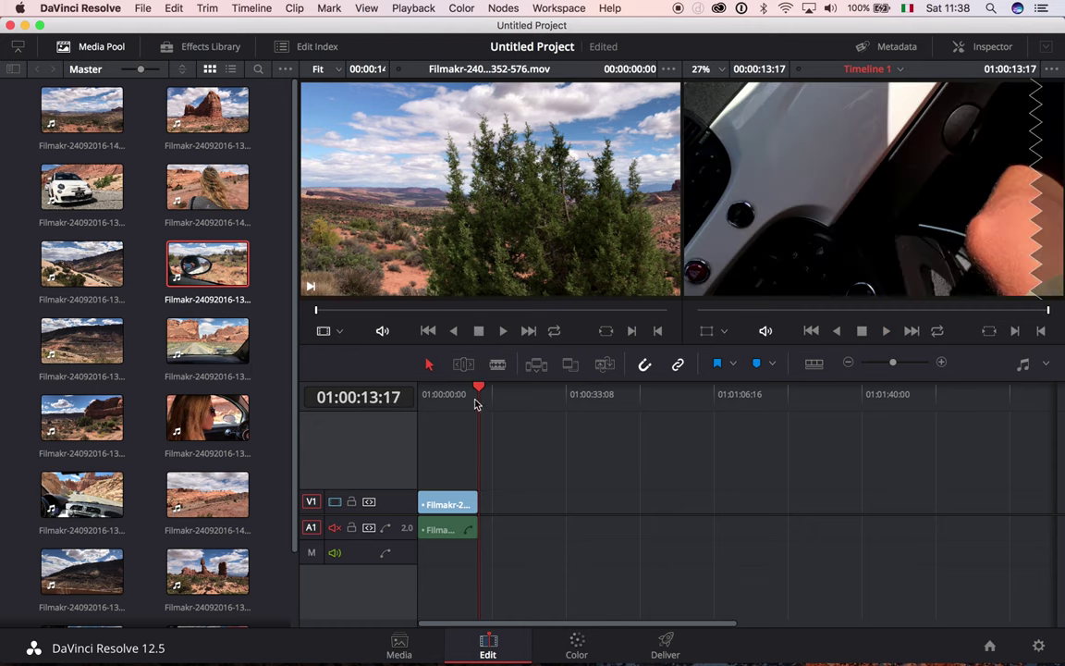
drag(474, 402, 411, 402)
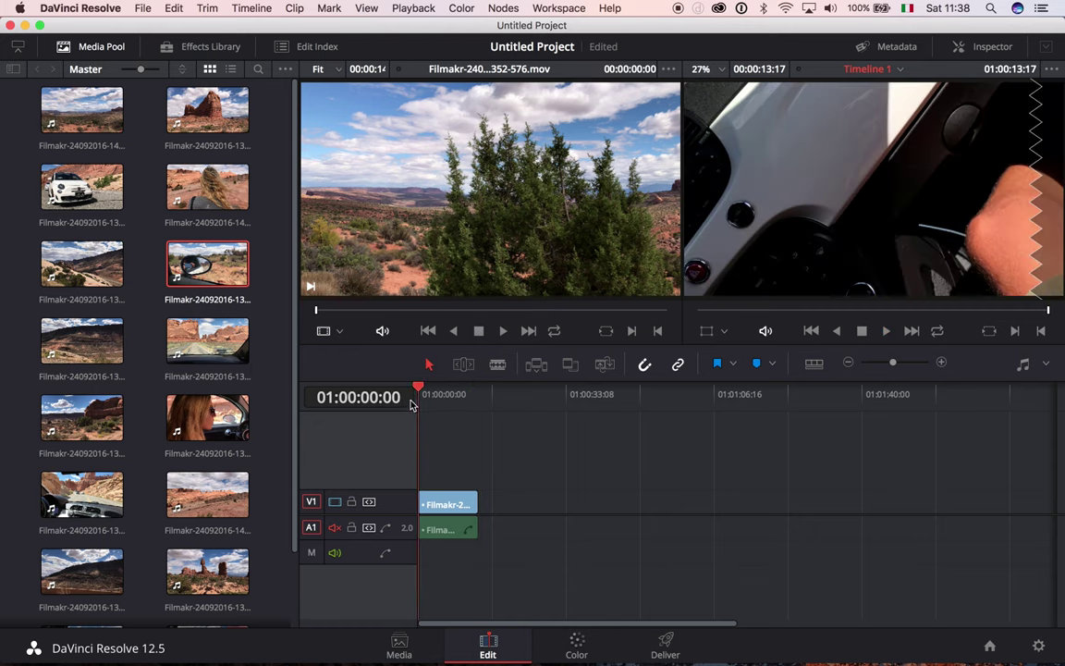
key(space)
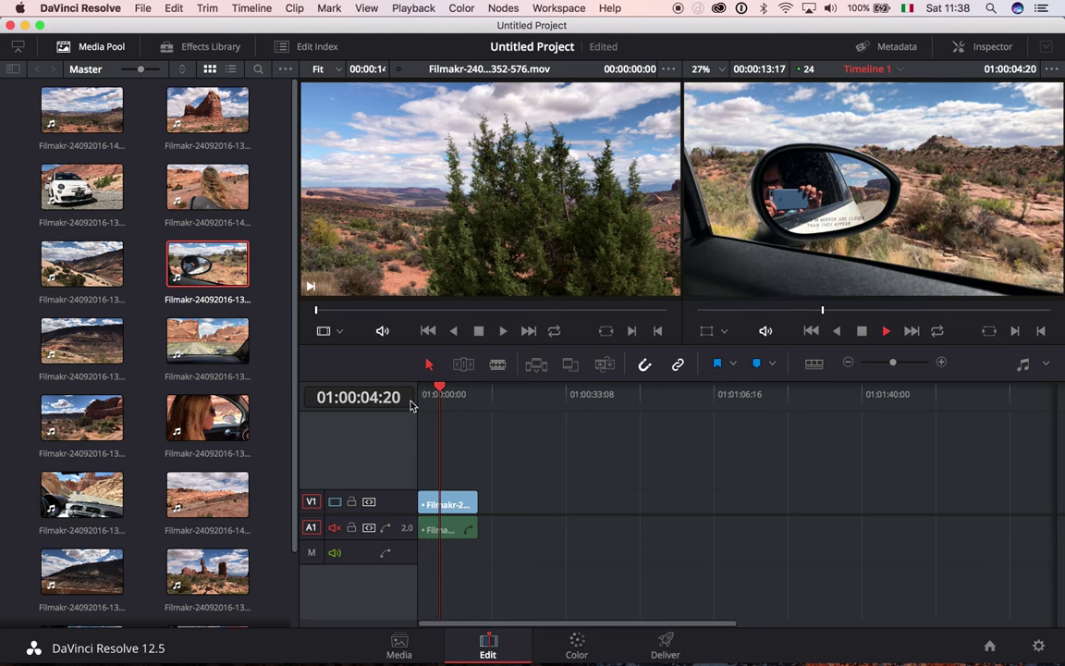
key(space)
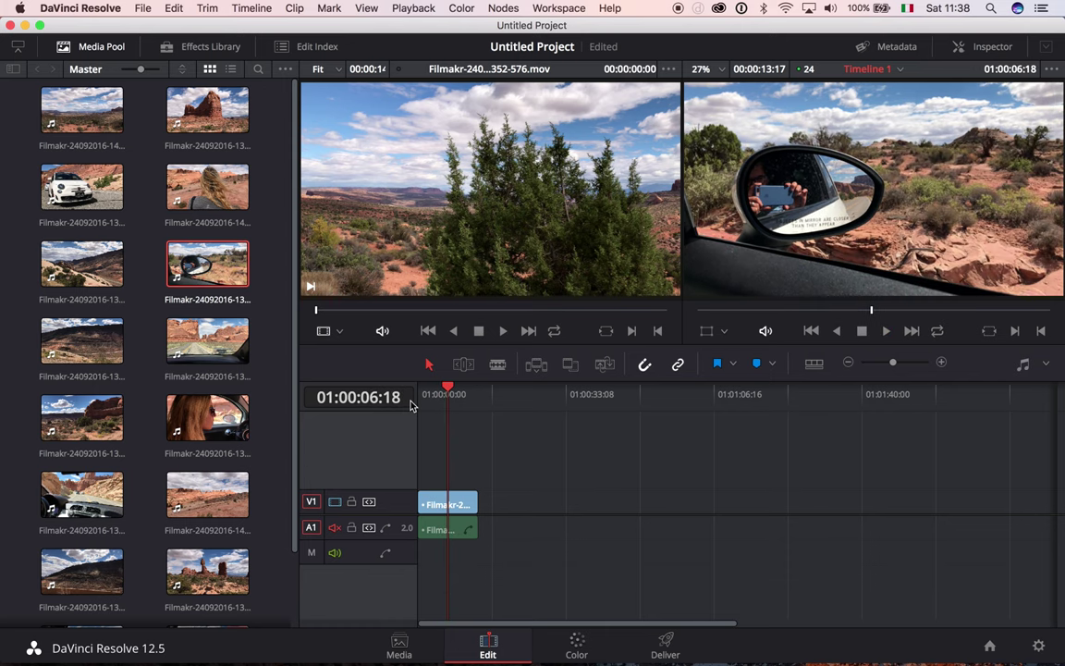
click(450, 504)
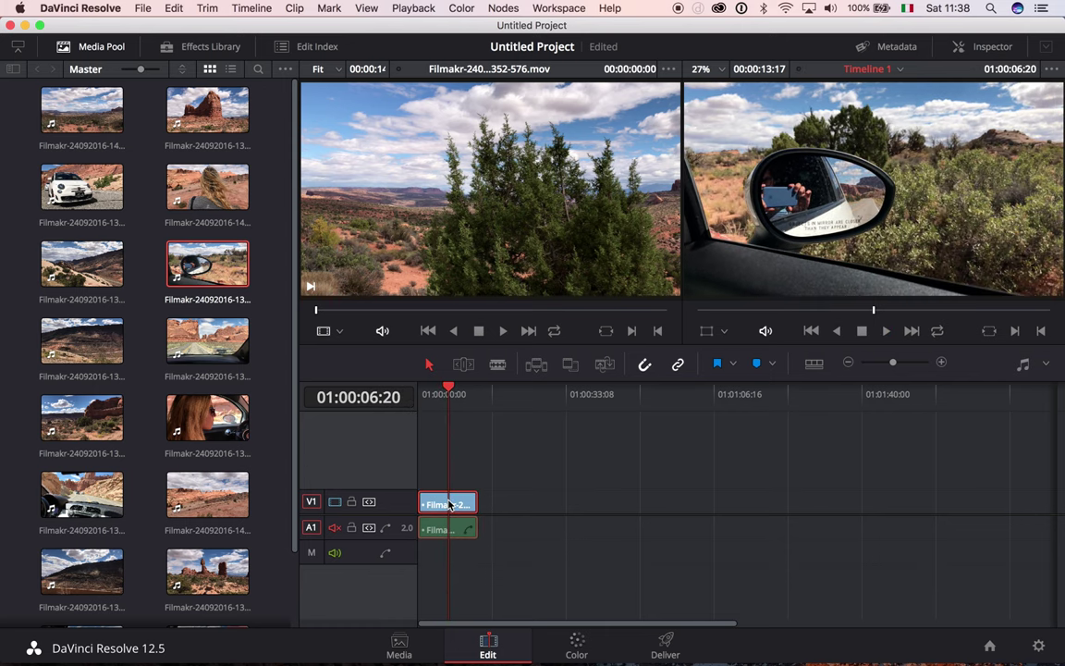
key(Delete)
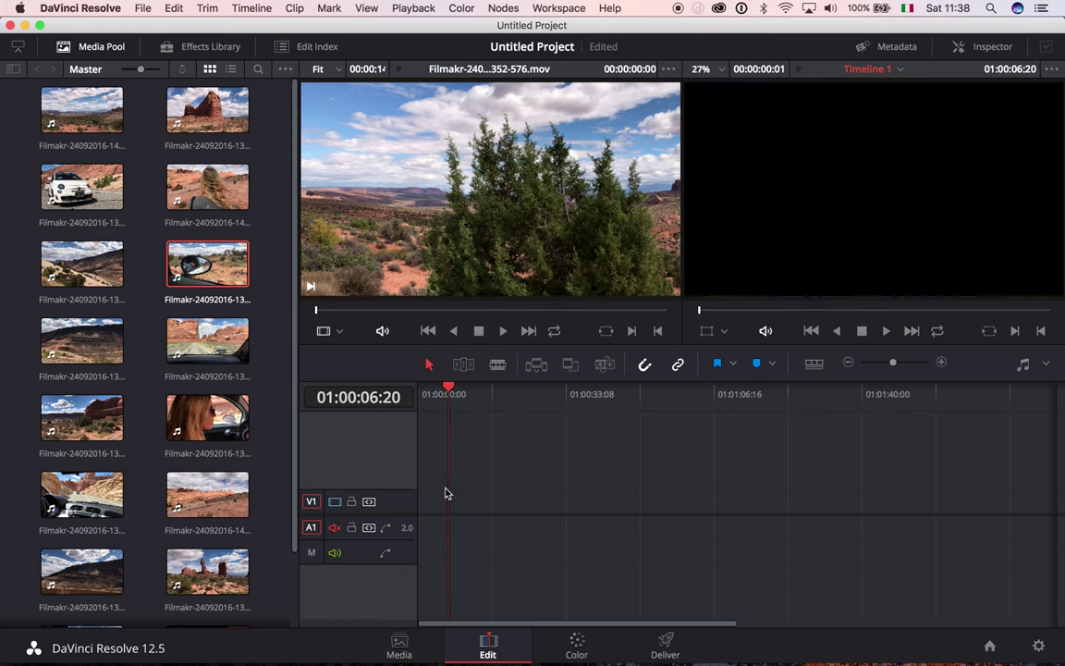
click(414, 7)
click(416, 27)
click(413, 8)
Preview the red rock and windswept-hair clips by scrubbing through them
click(226, 162)
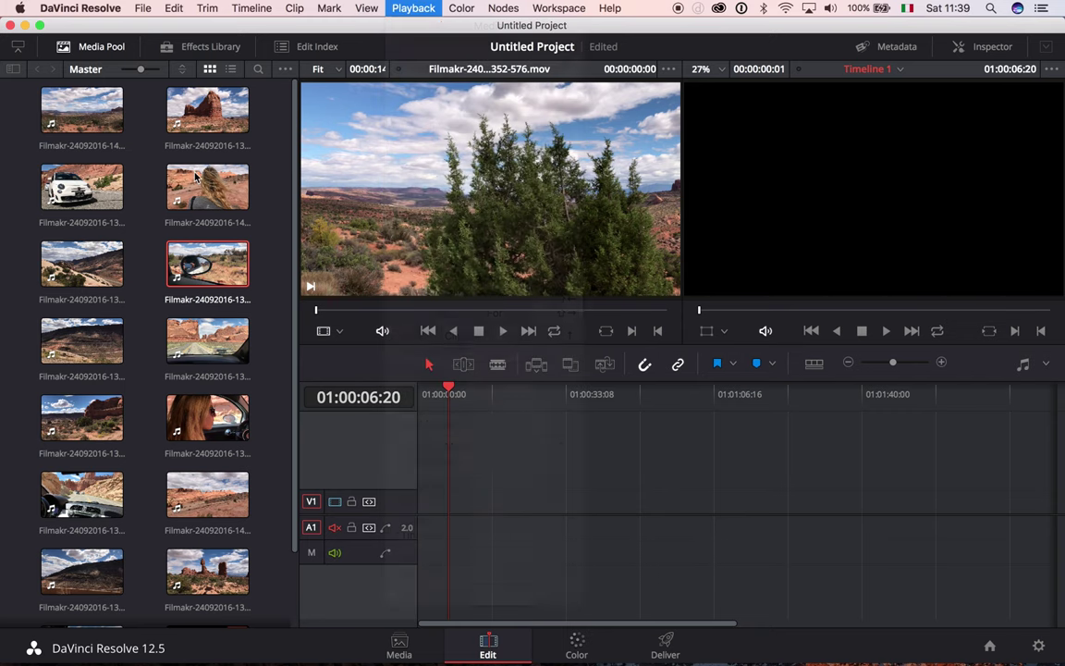
click(196, 126)
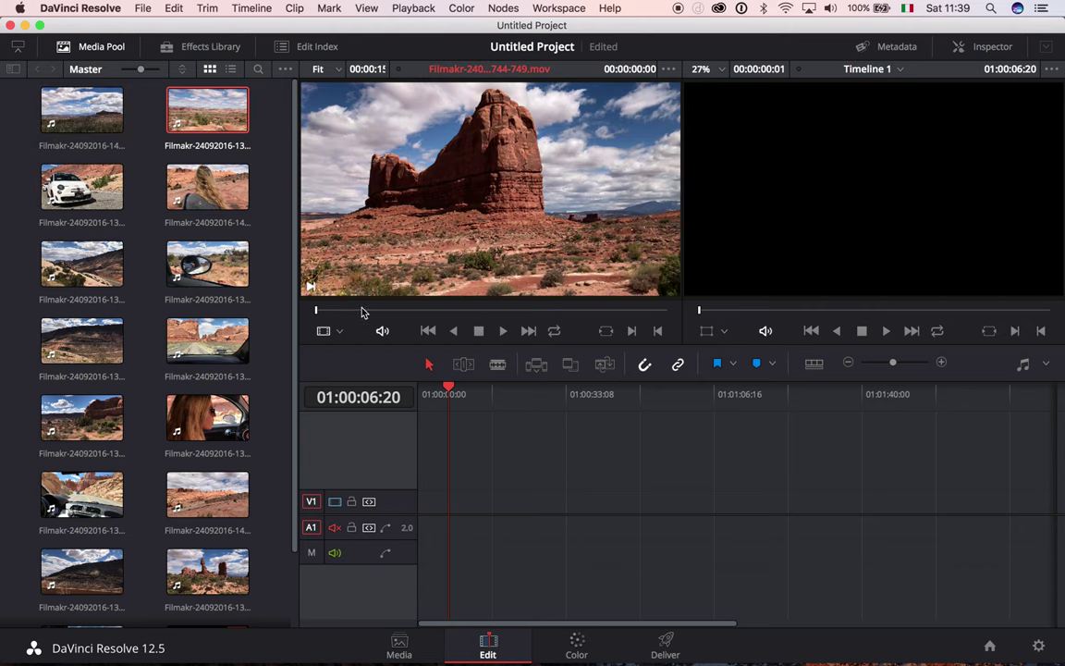
drag(361, 312, 310, 322)
key(Down)
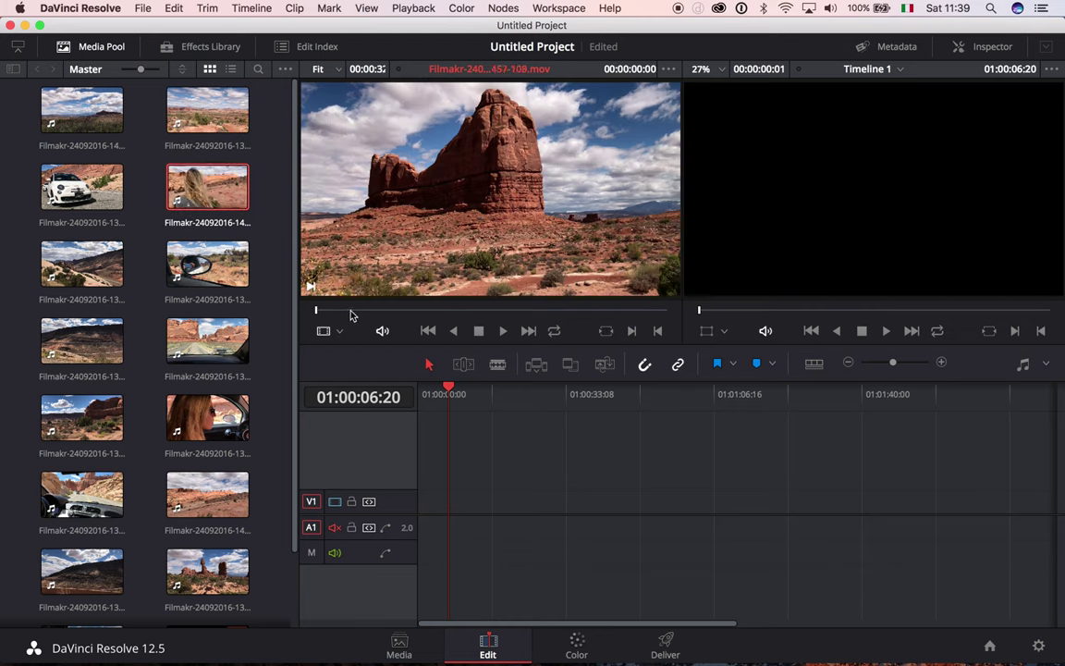
drag(363, 314, 416, 311)
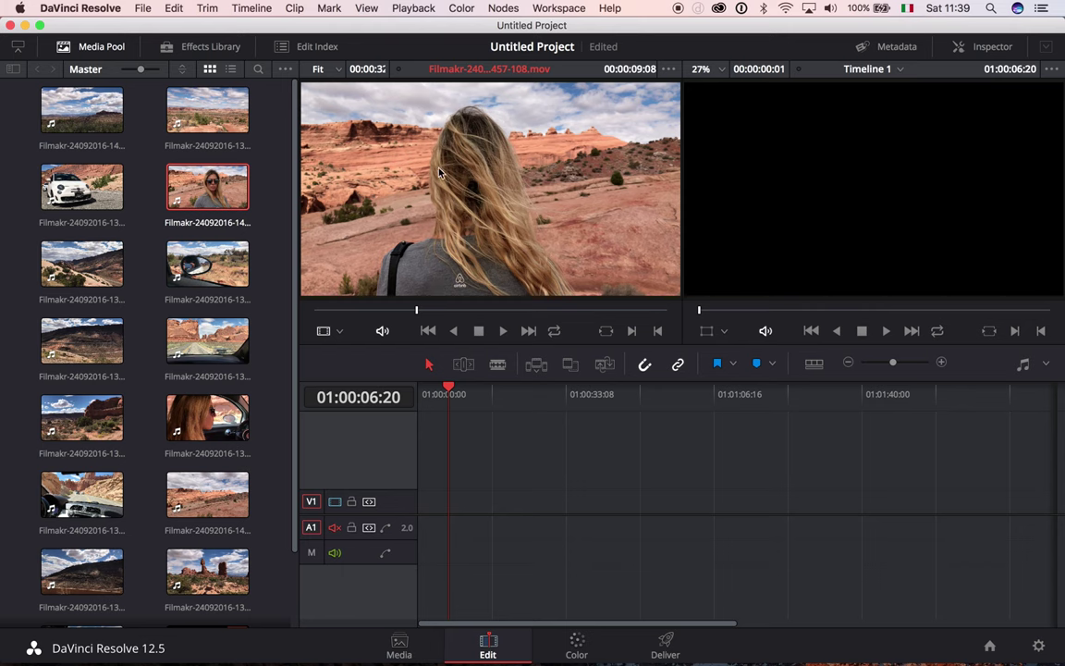
Load the car-mirror clip in the source viewer and drop it at the timeline start on V1/A1
click(190, 270)
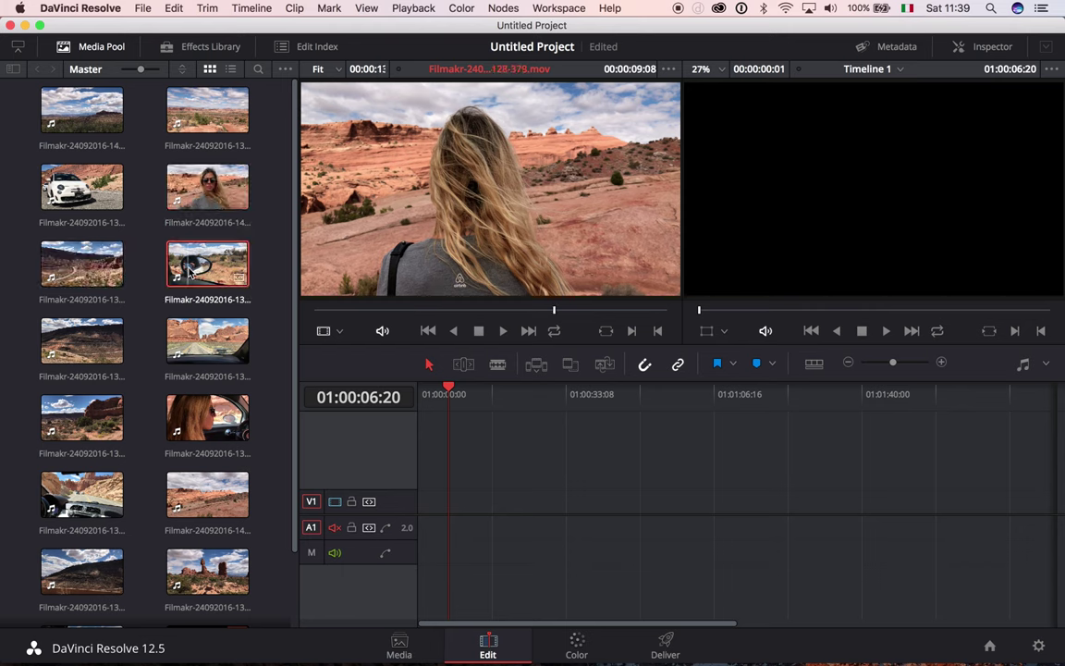
double_click(190, 270)
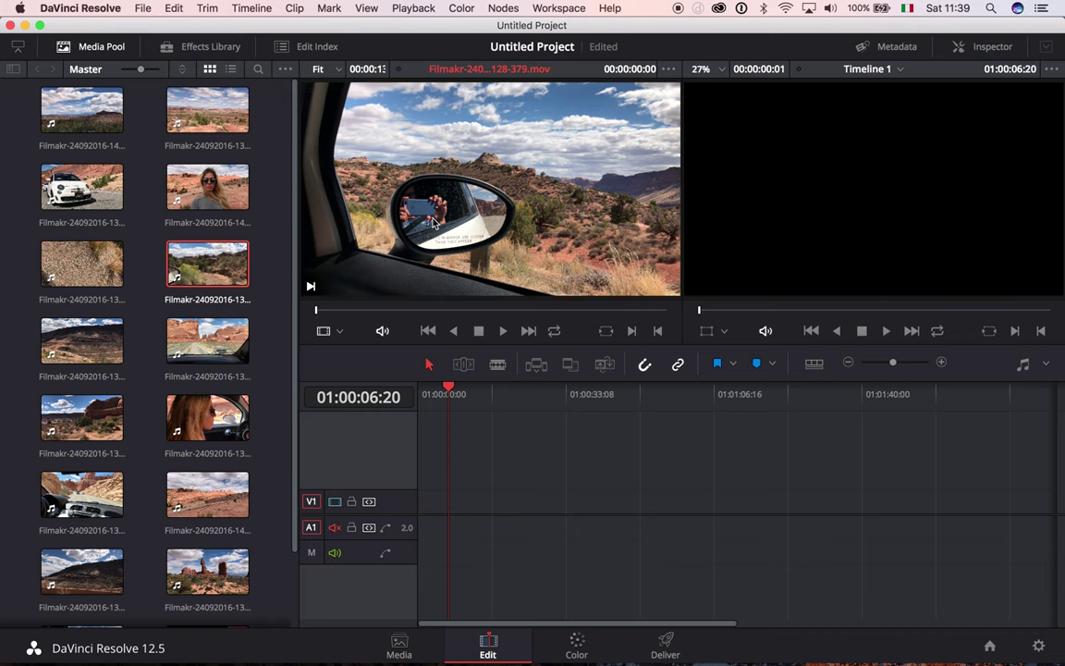
drag(433, 222, 428, 504)
click(471, 412)
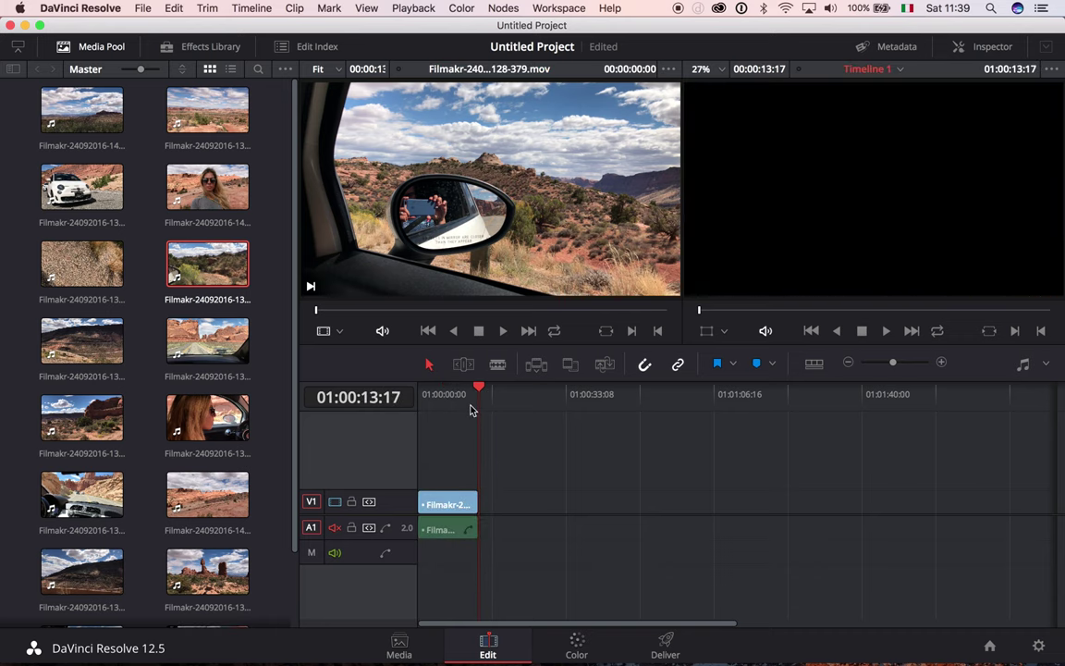
Play the car-mirror clip from the timeline start, replay it, then delete it
key(Home)
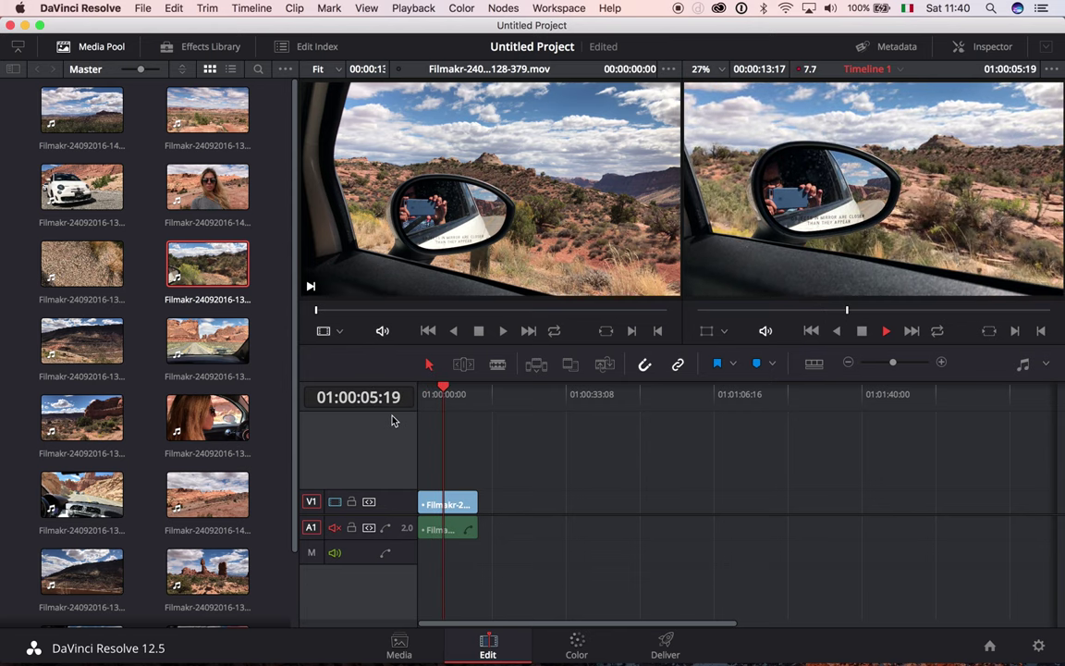
key(space)
click(408, 9)
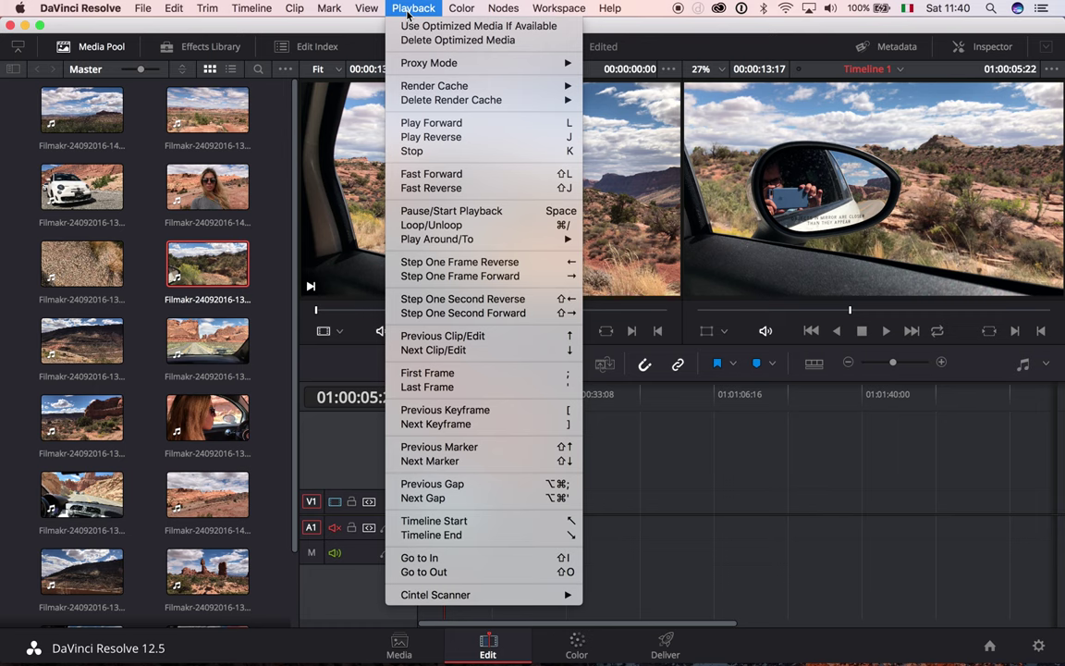
click(413, 27)
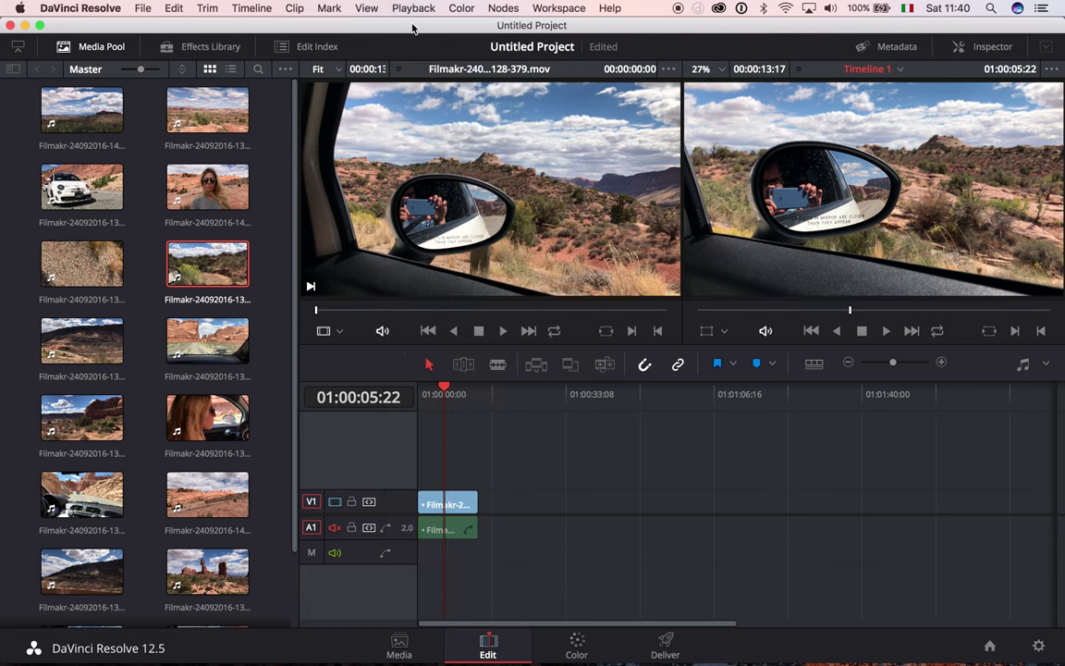
drag(450, 396, 356, 408)
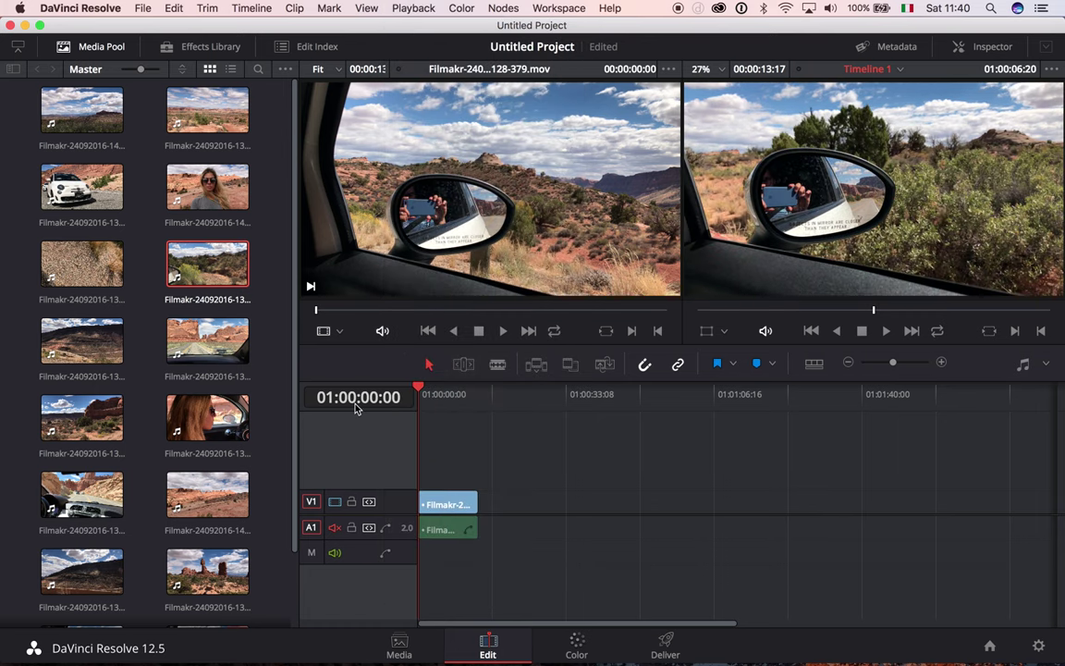
key(space)
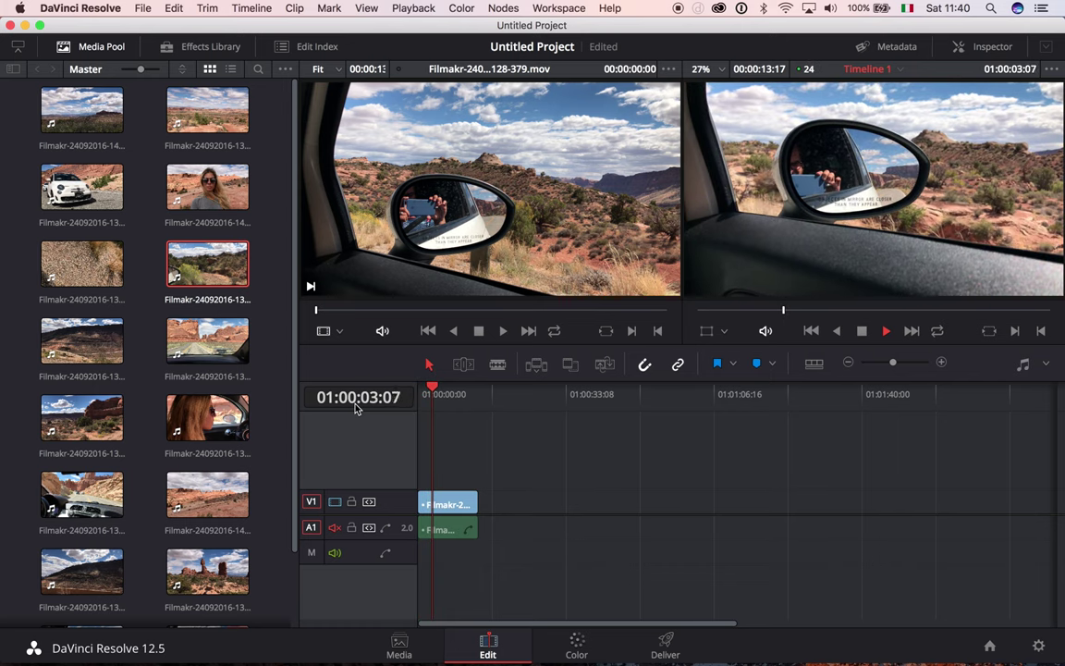
key(space)
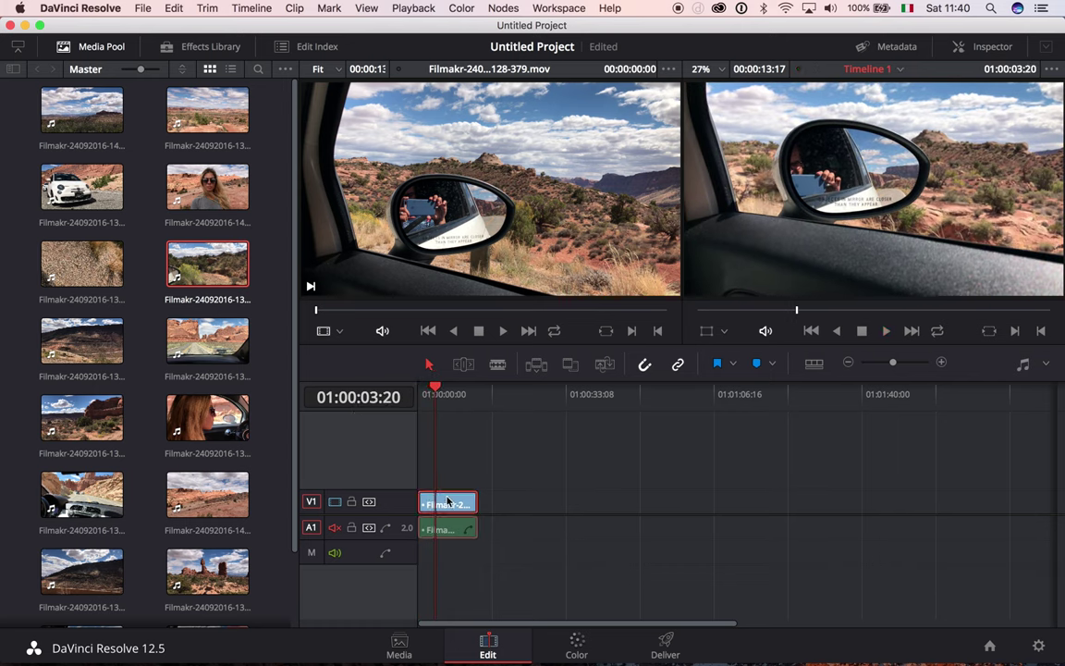
key(Delete)
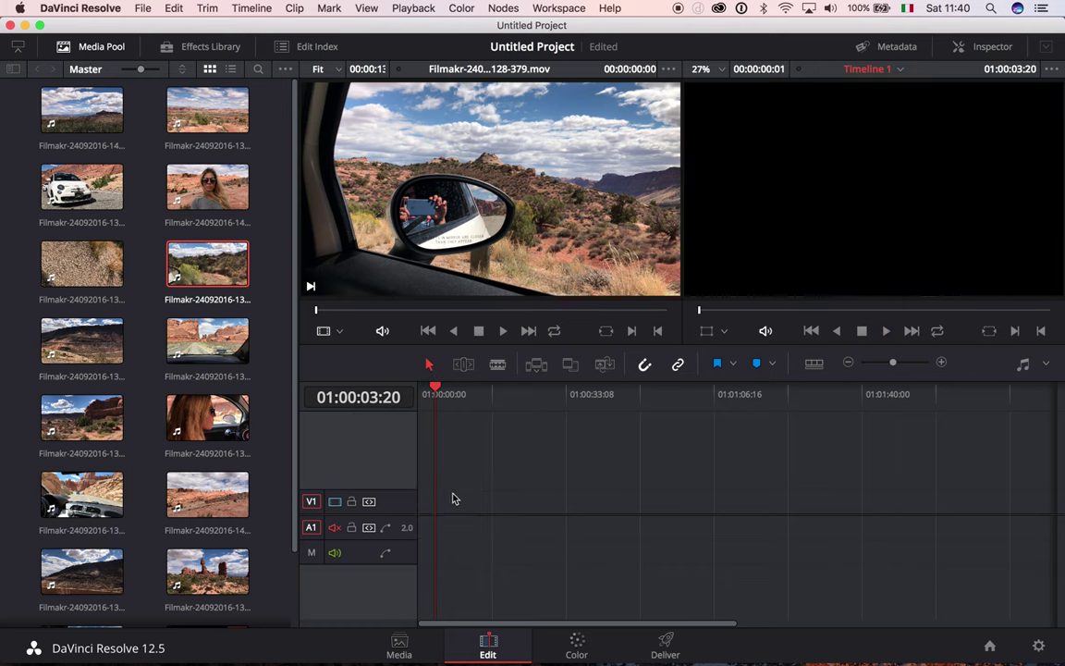
Set Optimized Media resolution to One-Eighth in Project Settings, then generate optimized media for the car-mirror clip
click(1040, 645)
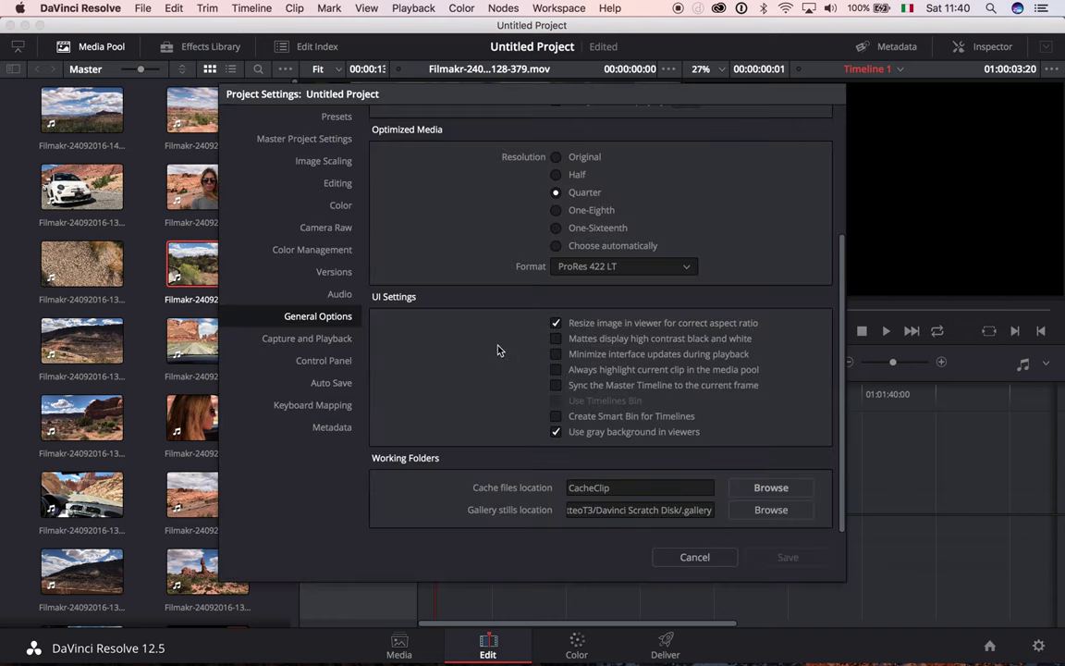
scroll(421, 416, up, 5)
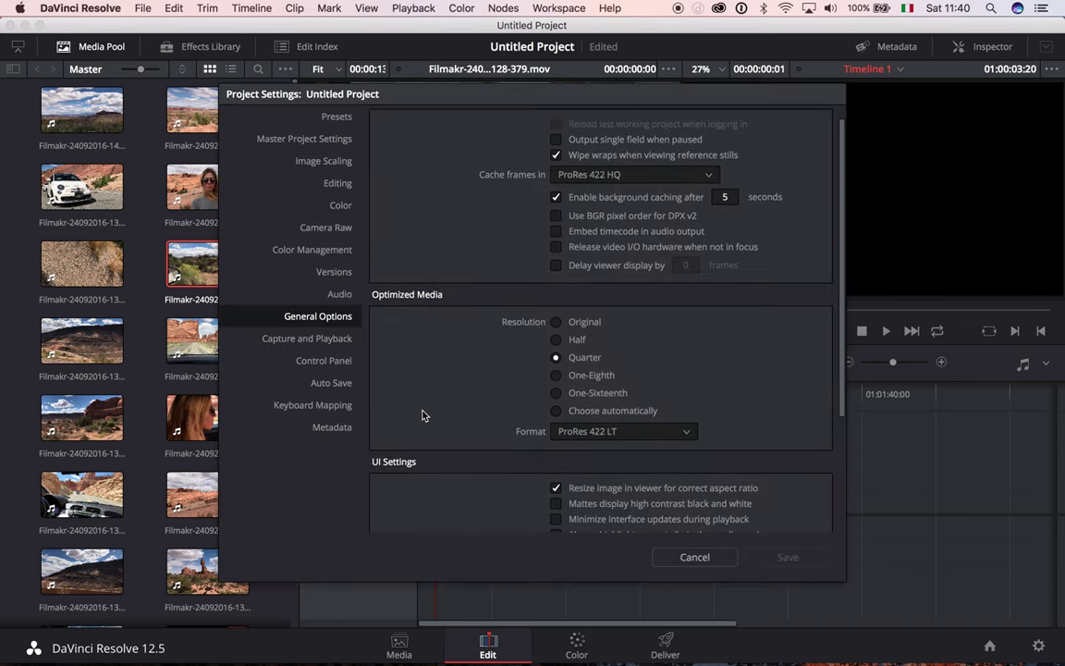
click(555, 376)
click(817, 559)
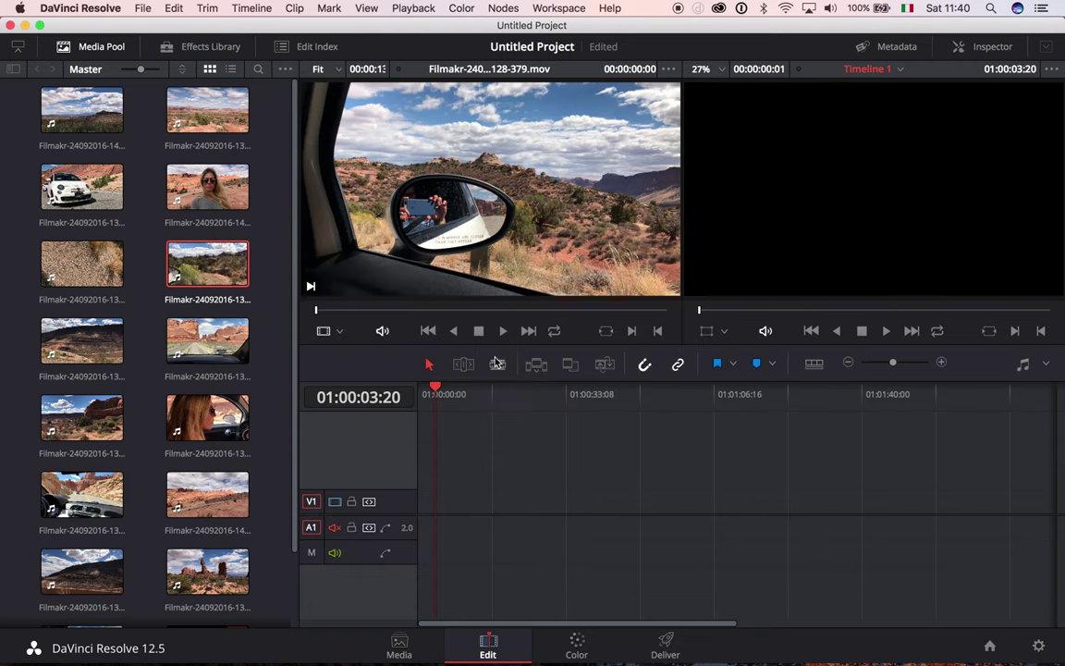
right_click(210, 262)
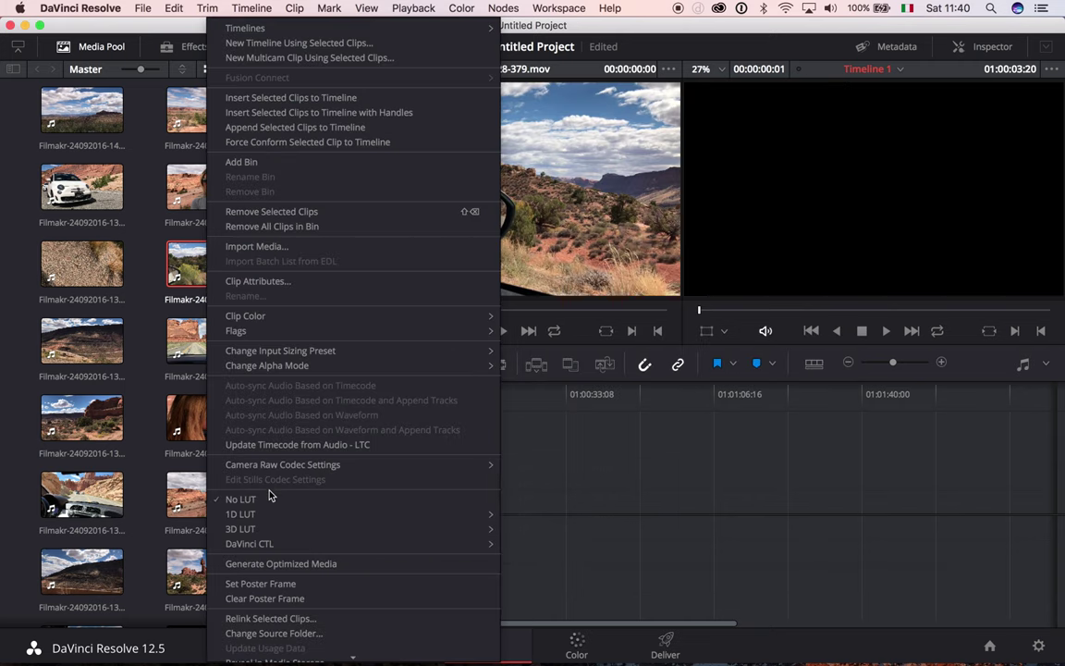
click(292, 562)
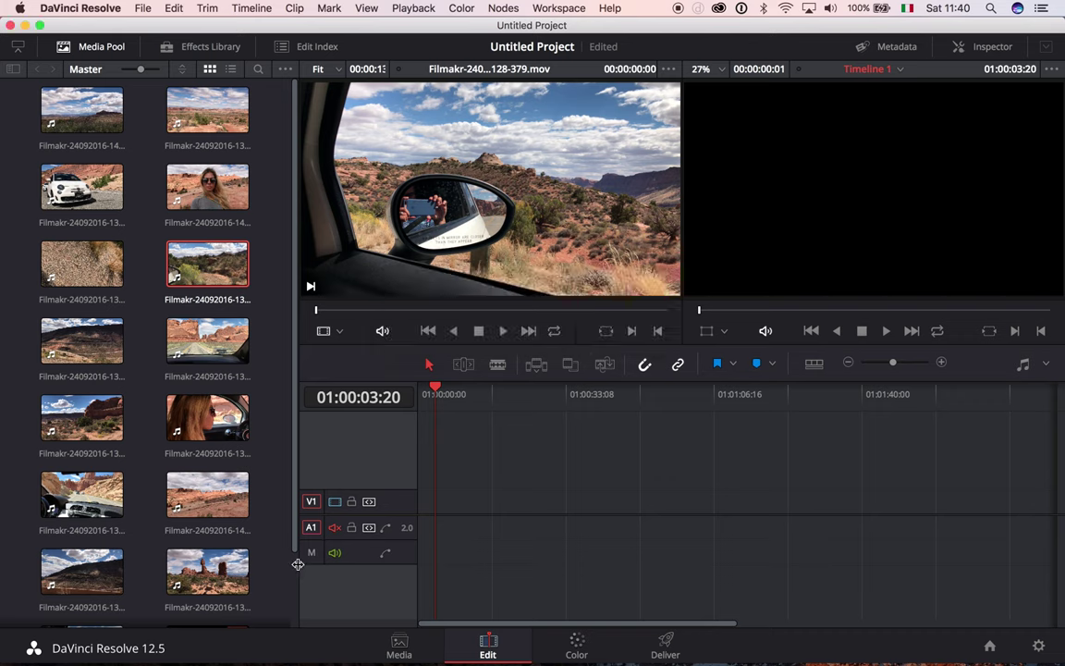
drag(217, 257, 370, 504)
key(Home)
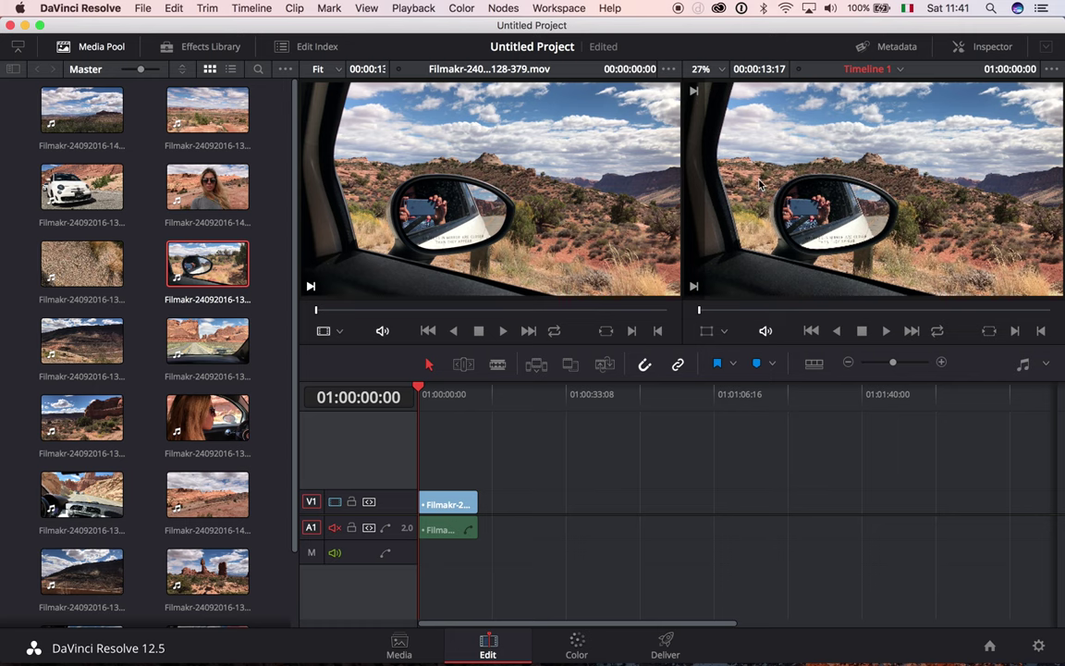
key(space)
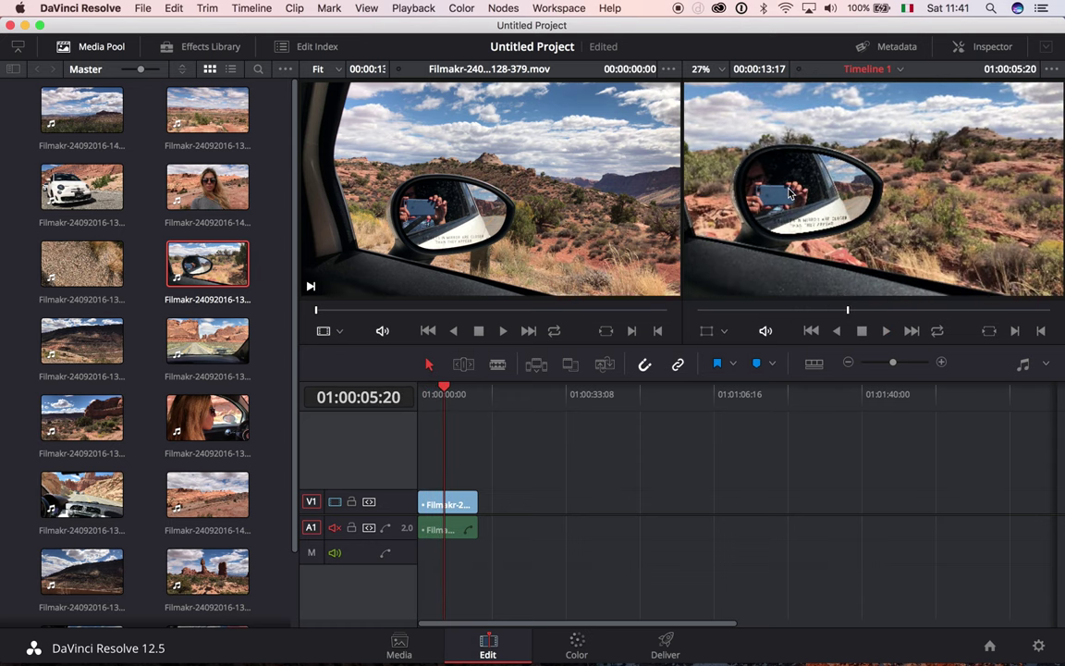
key(space)
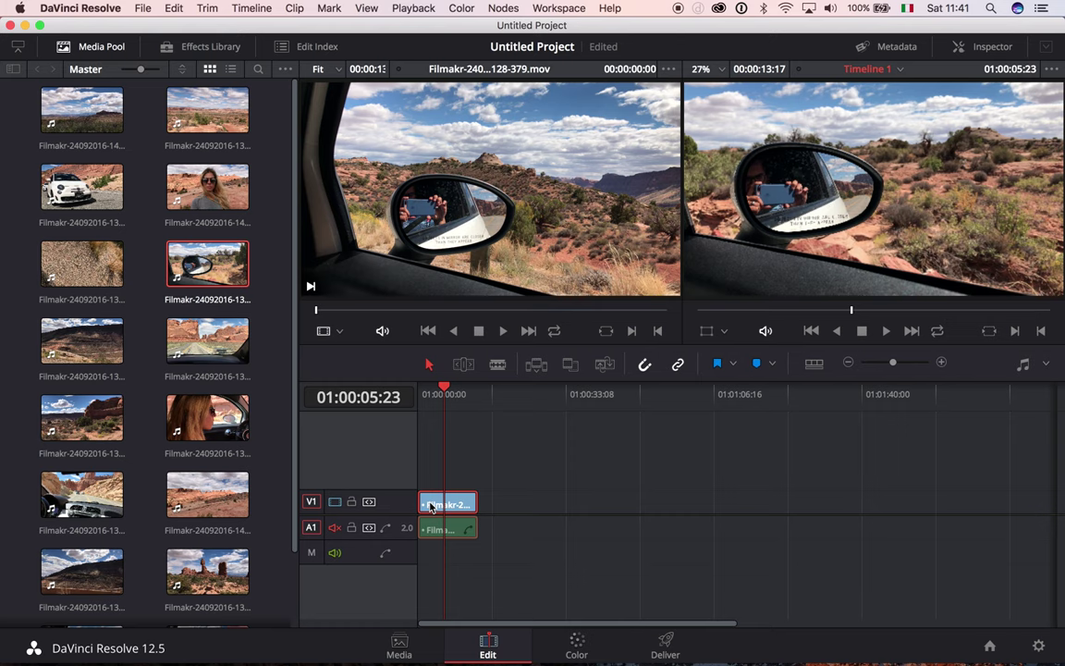
key(Delete)
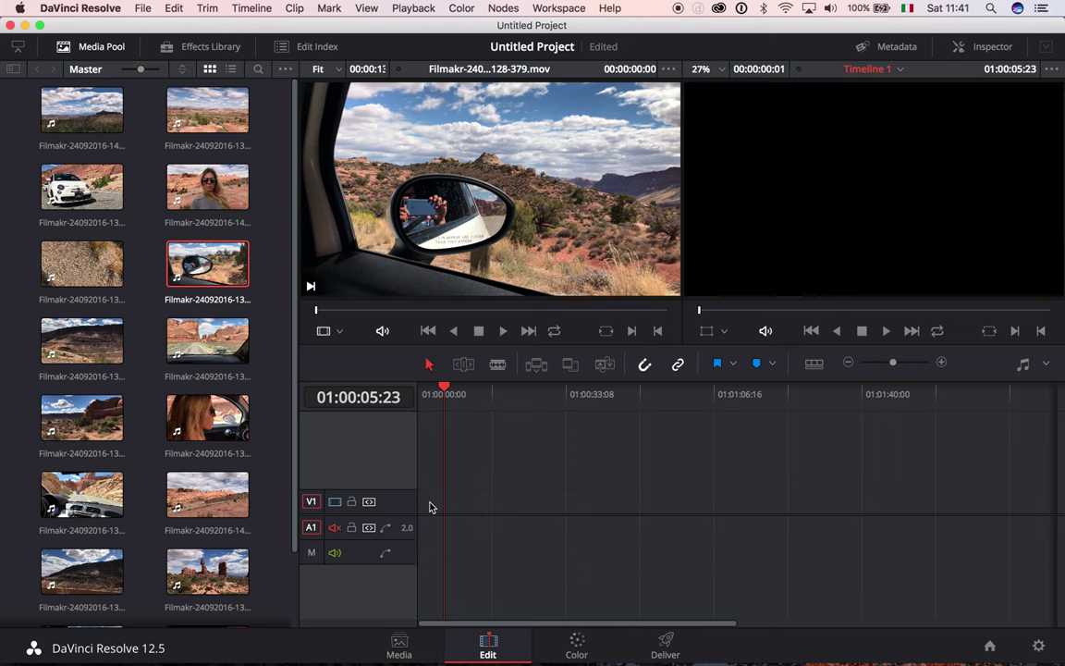
Switch the Master Project Settings timeline resolution to 1920 x 1080 HD and save
click(1039, 645)
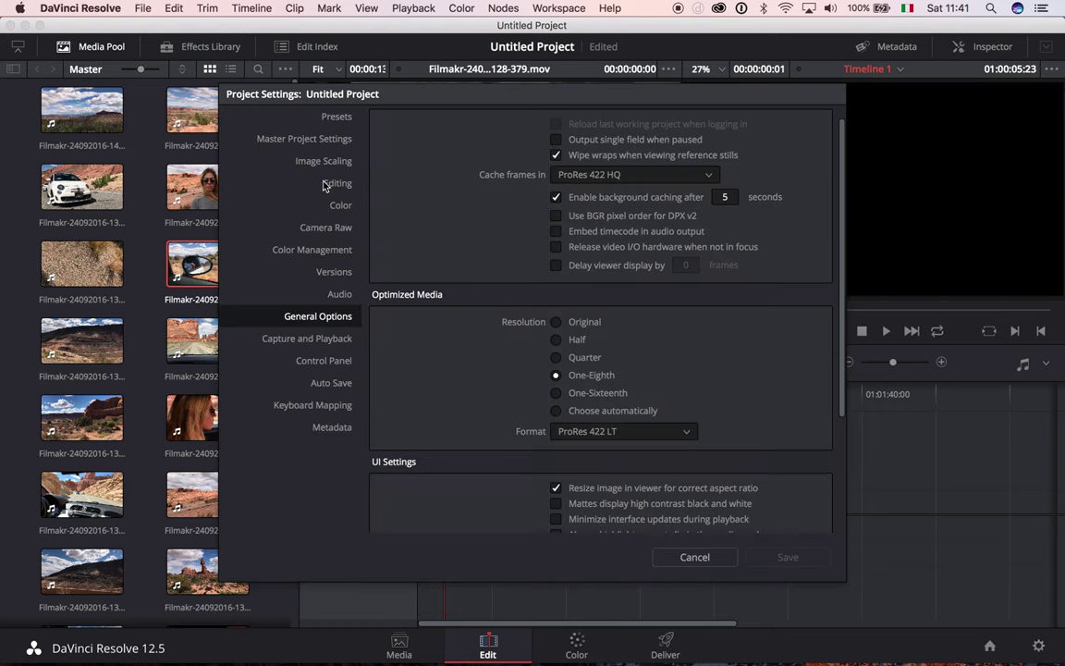
click(301, 138)
click(685, 147)
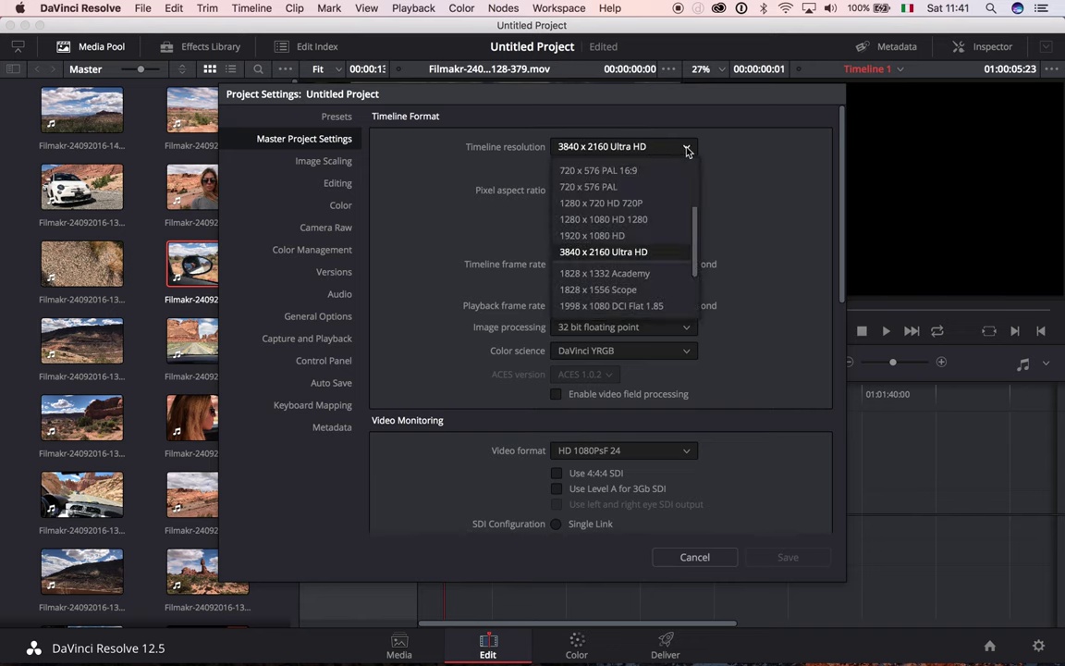
click(631, 236)
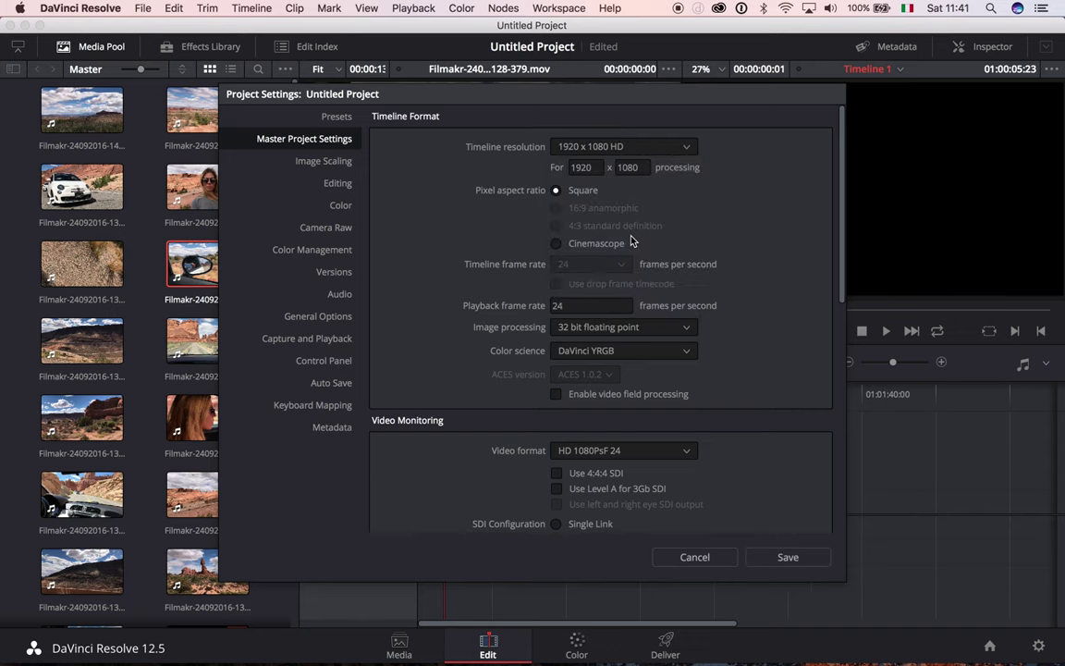
click(773, 559)
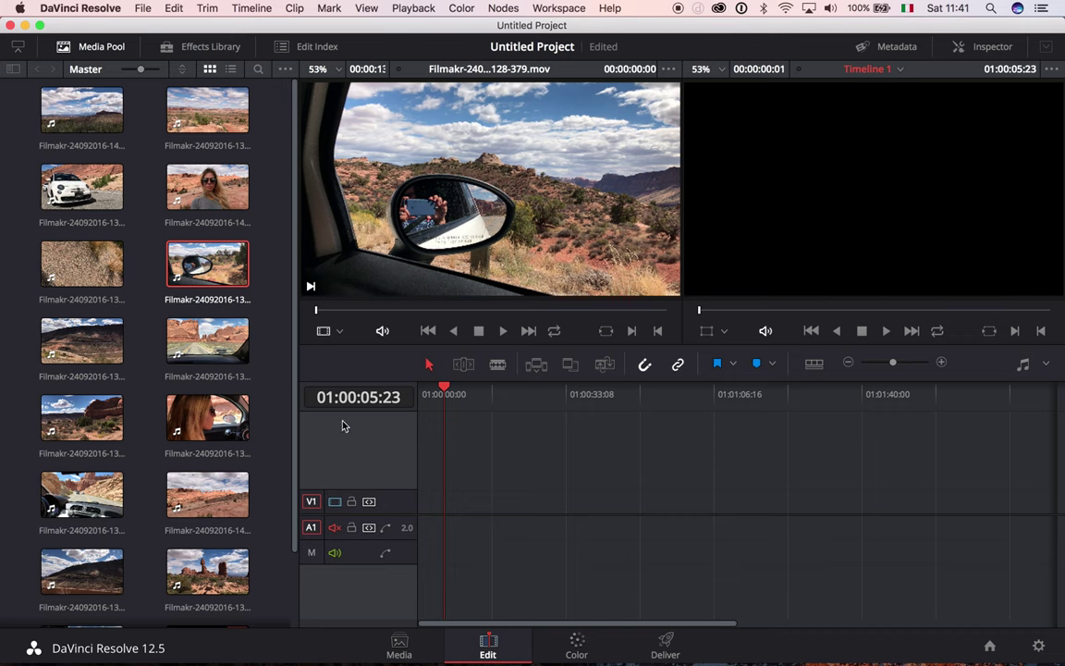
drag(207, 263, 407, 520)
key(space)
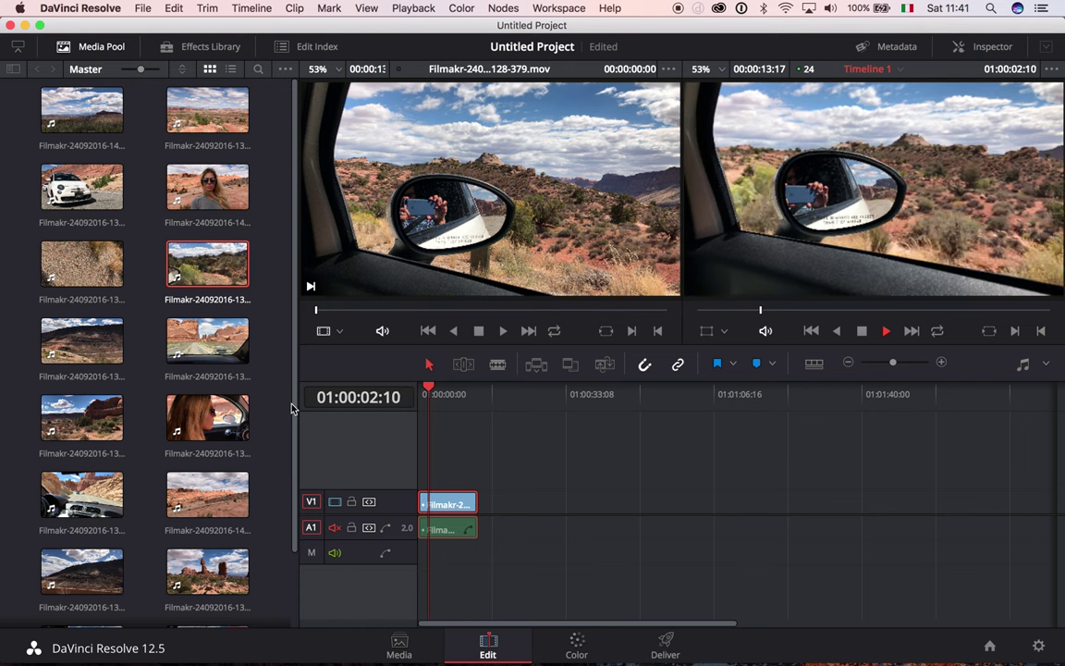
key(space)
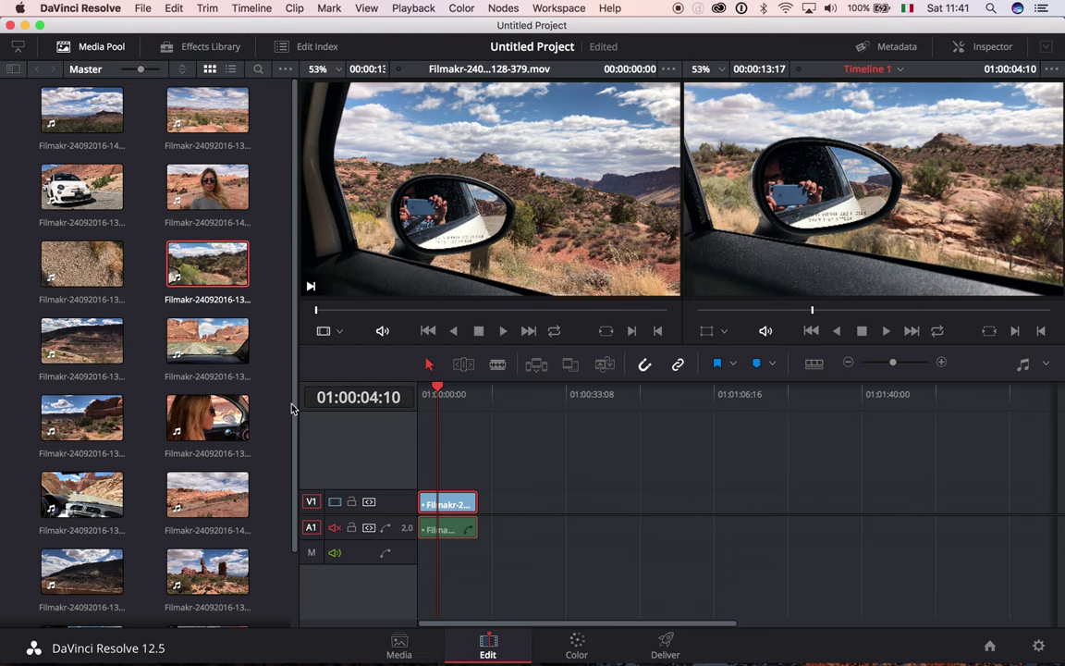
click(433, 395)
key(space)
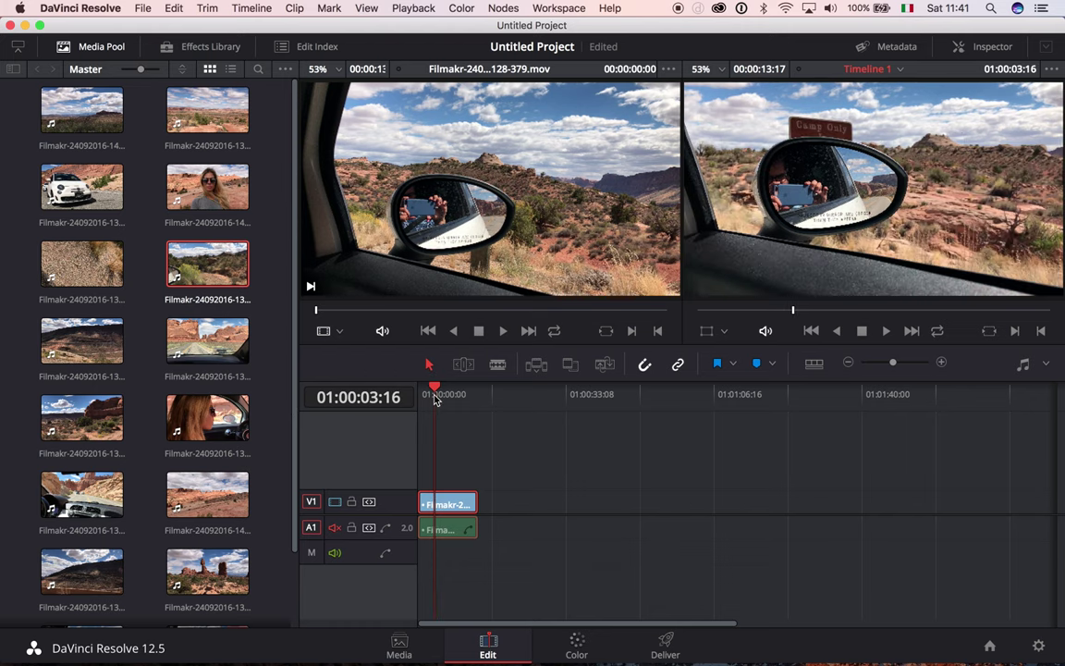
key(space)
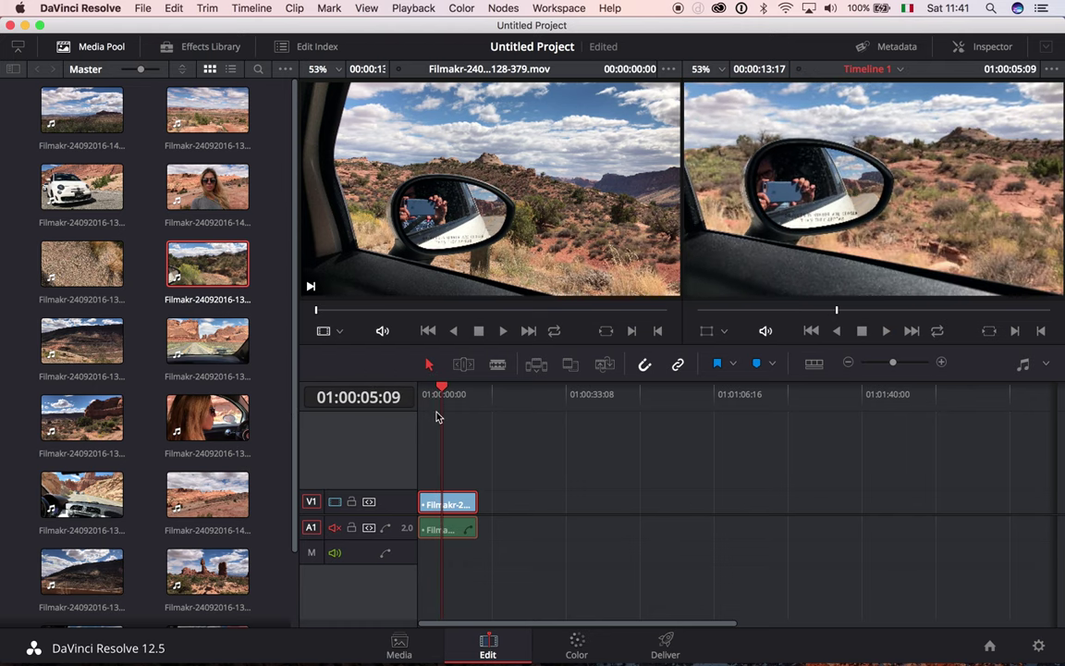
click(447, 504)
key(BackSpace)
click(197, 354)
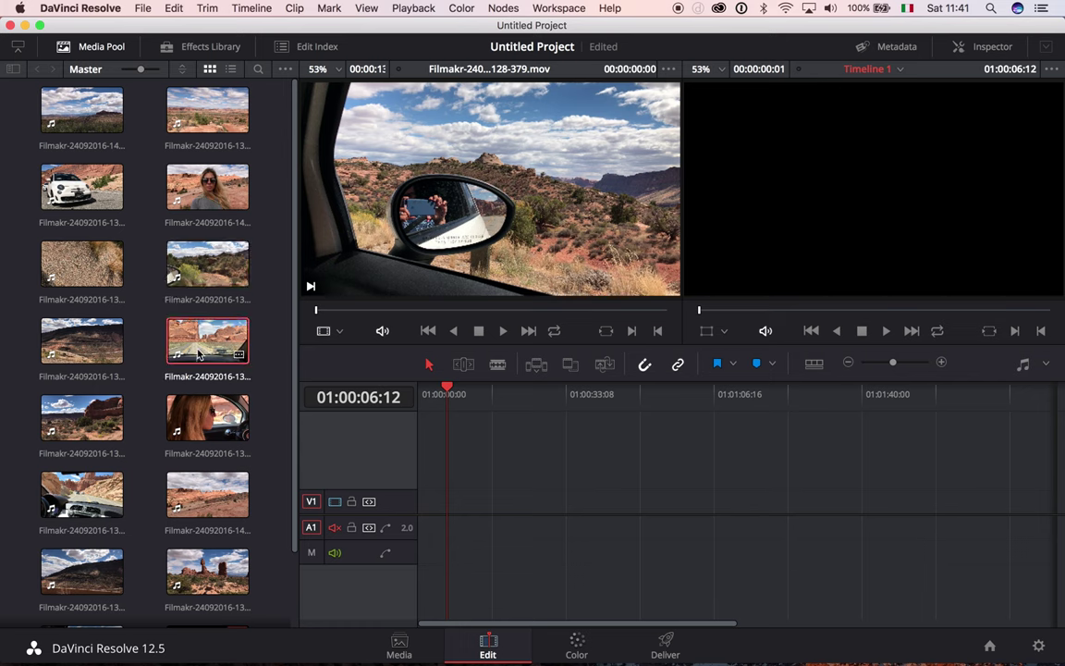
drag(197, 355, 421, 504)
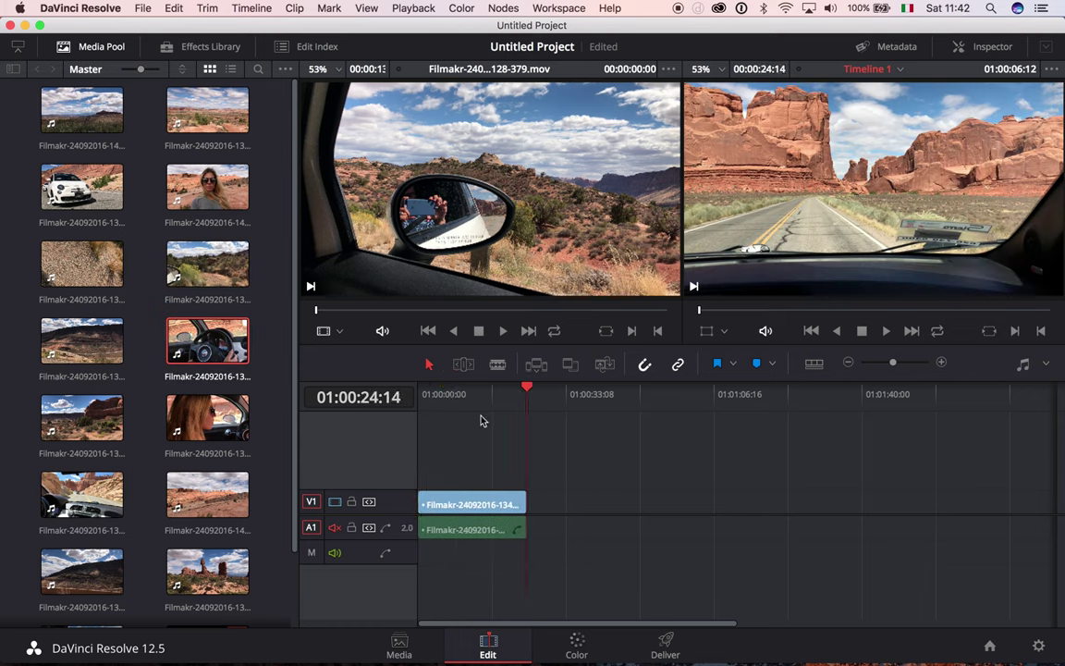
click(462, 394)
key(Home)
key(space)
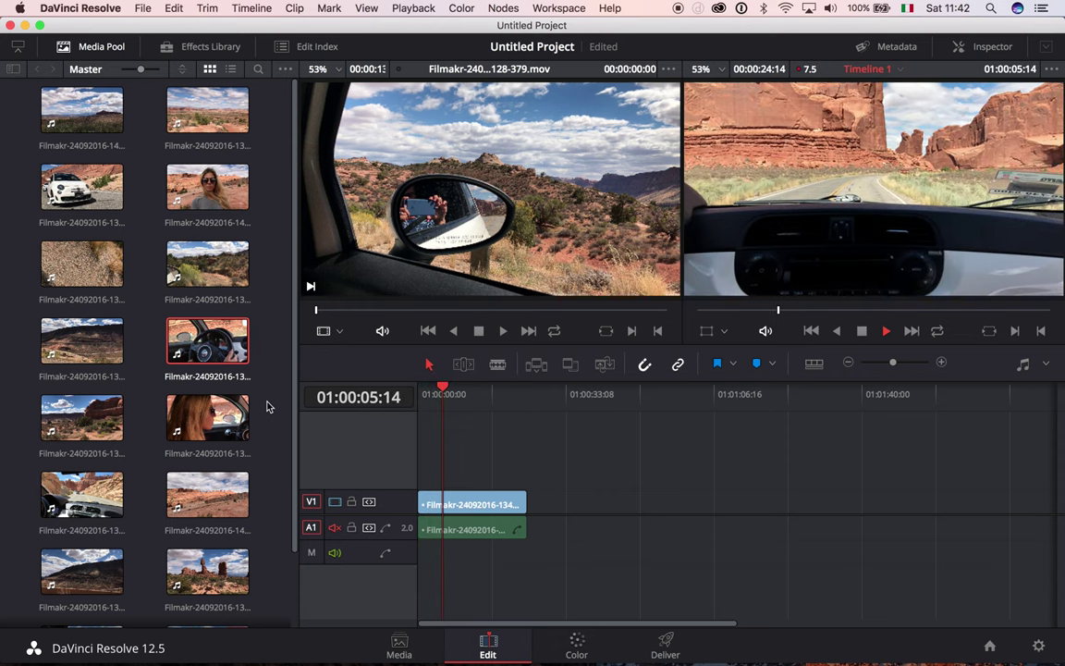
key(space)
click(460, 505)
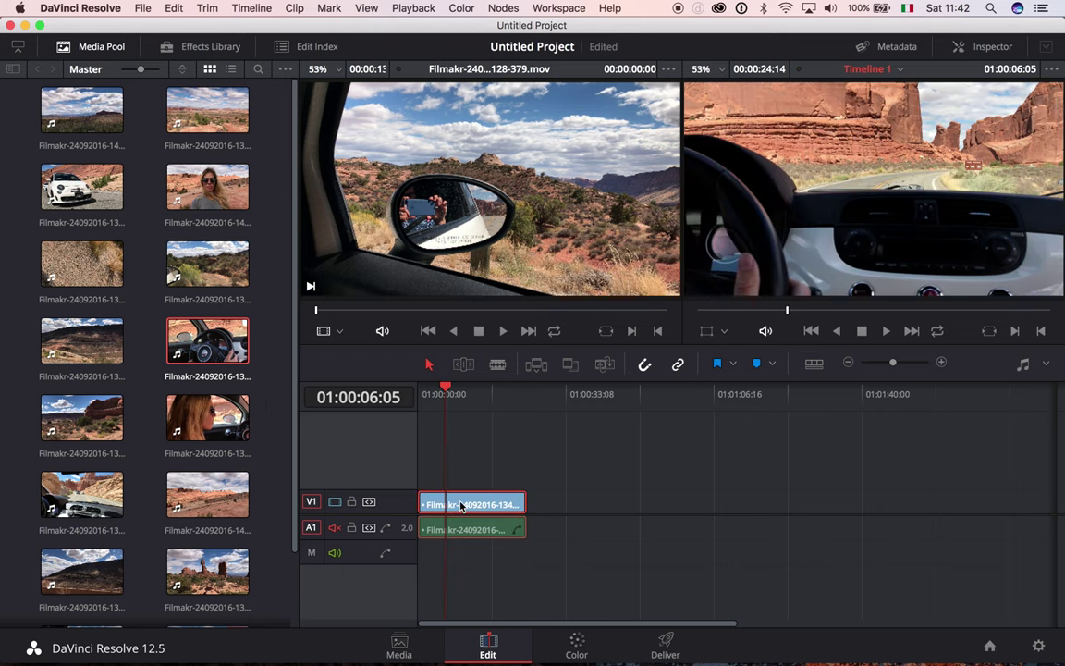
key(BackSpace)
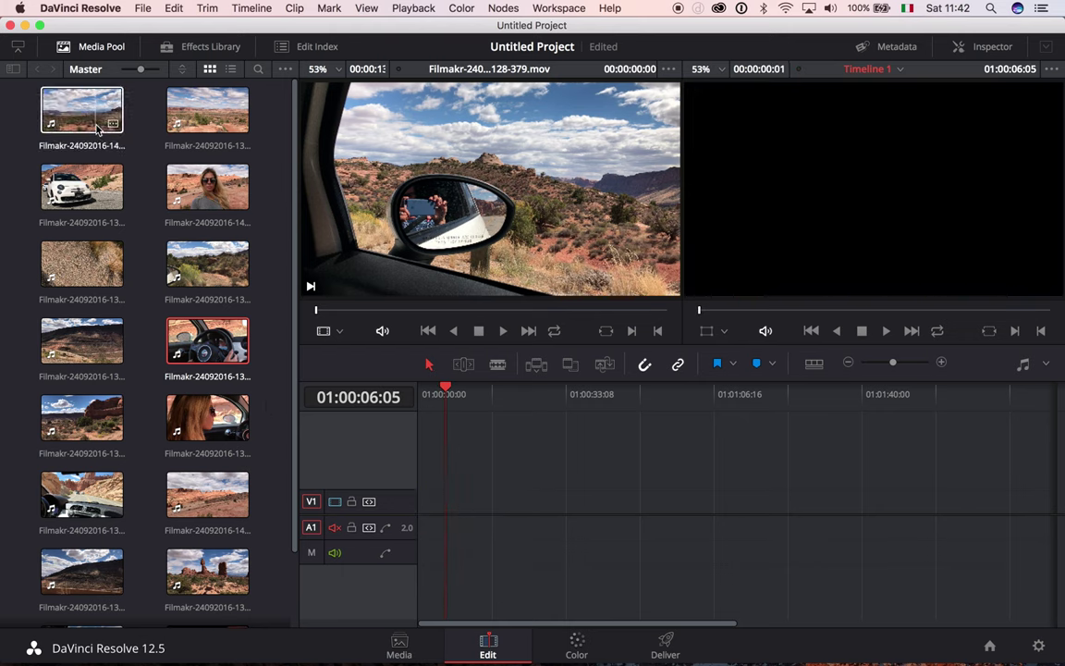
Select the car-mirror and woman clips, then preview the road shot in the source viewer
click(212, 278)
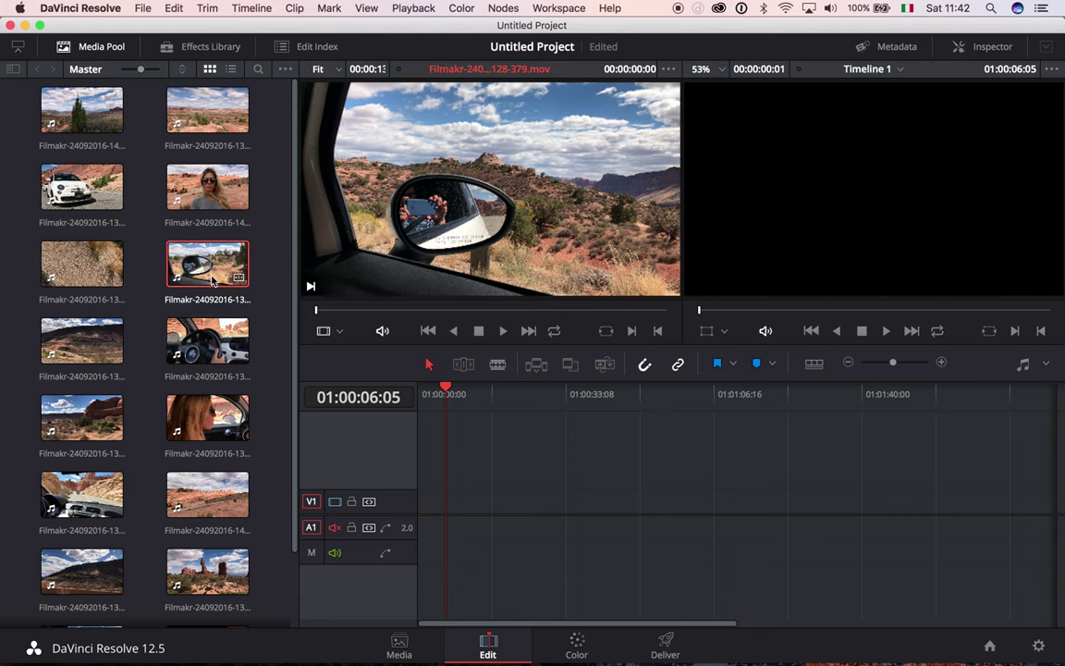
click(205, 189)
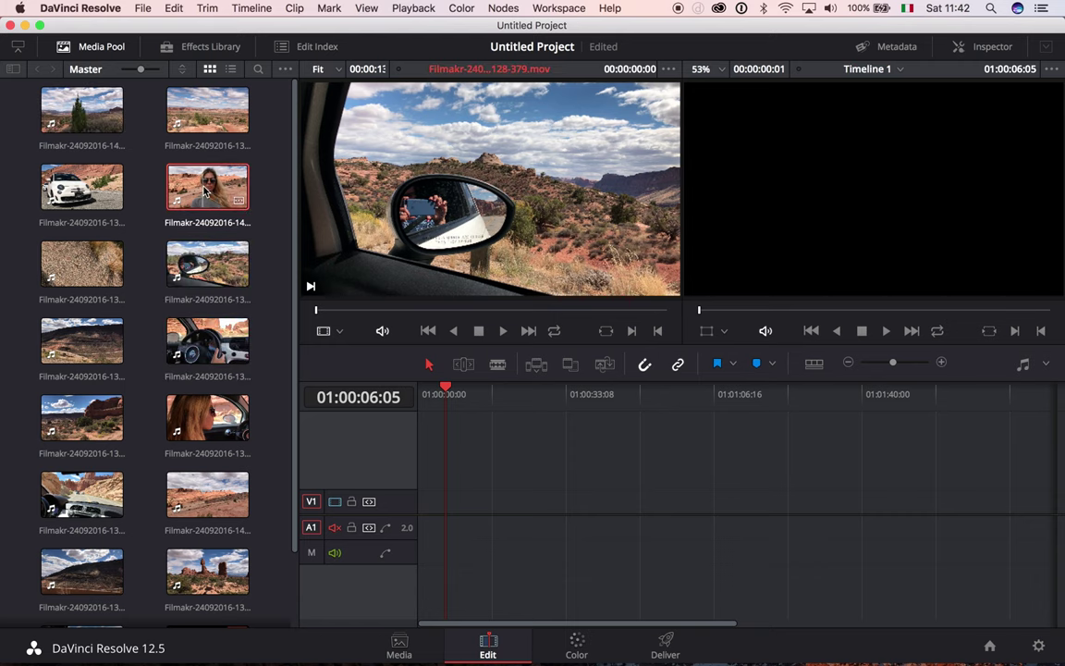
right_click(205, 189)
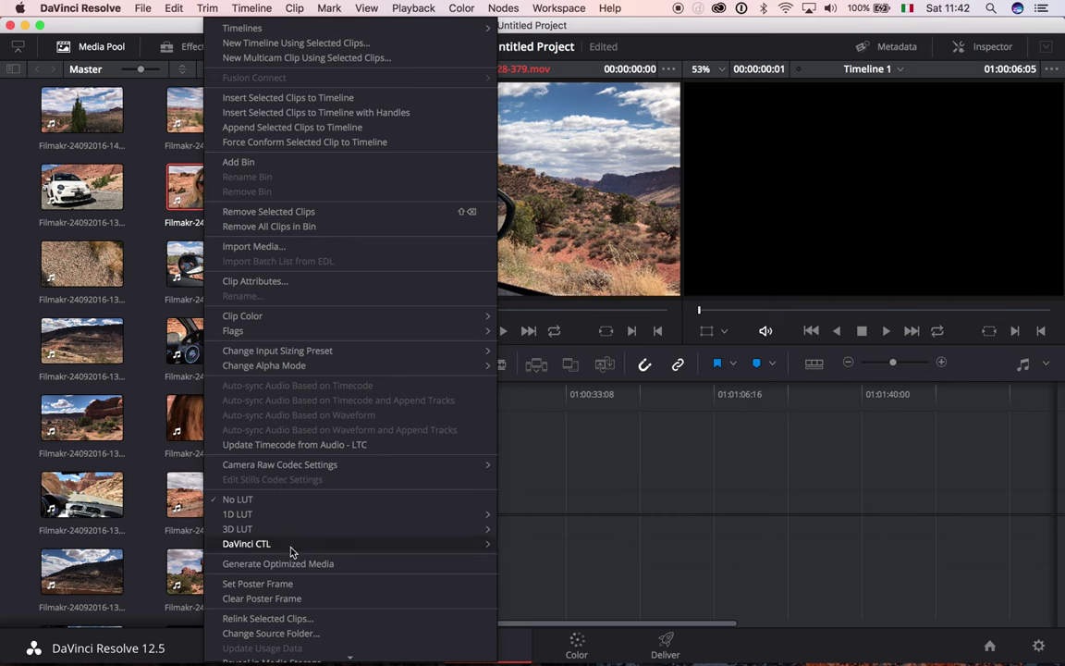
click(188, 191)
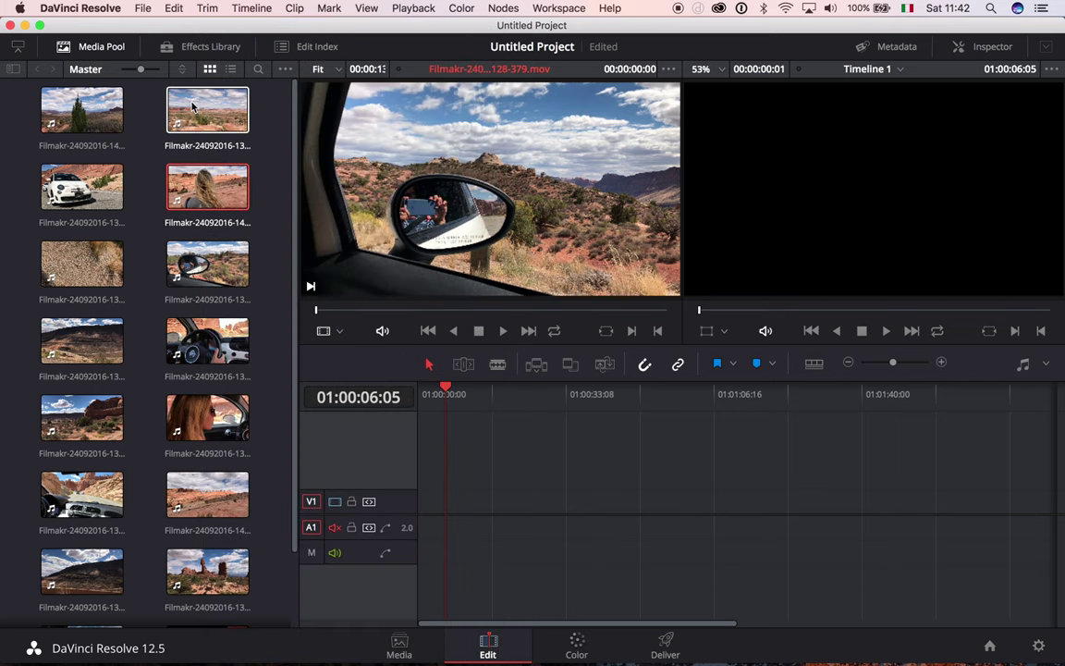
scroll(135, 384, down, 1)
scroll(135, 383, down, 3)
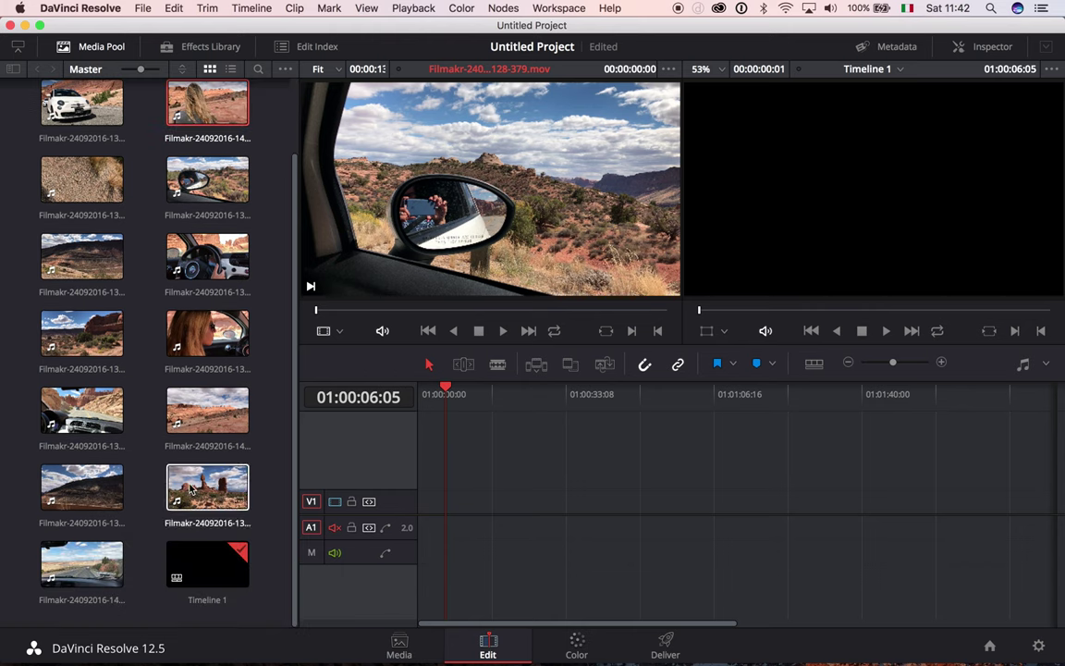
click(78, 566)
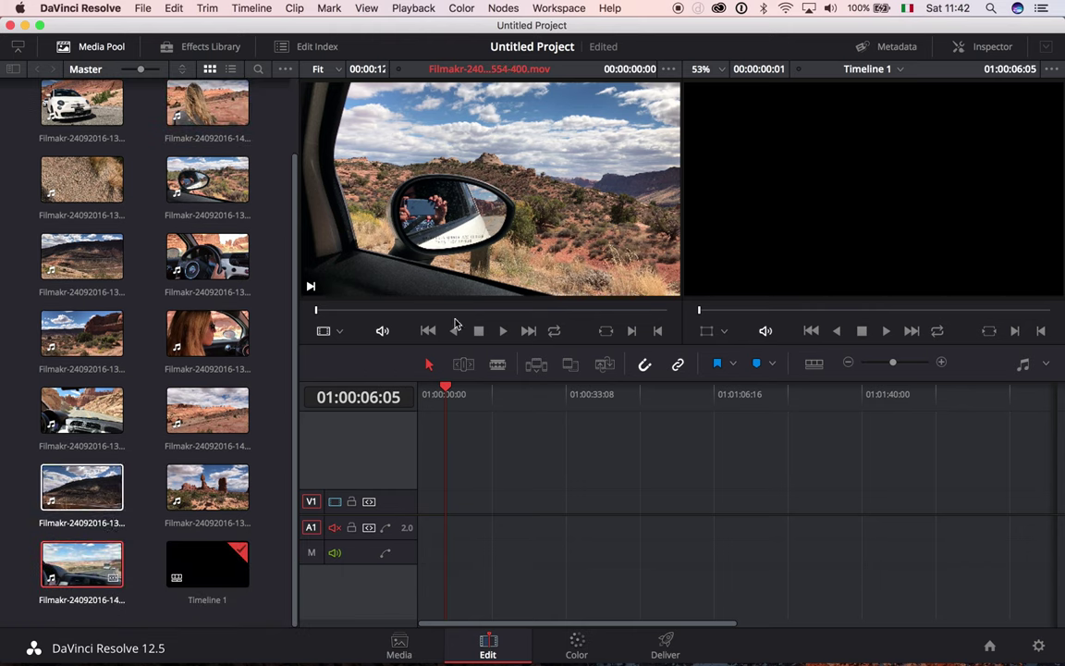
drag(400, 312, 559, 311)
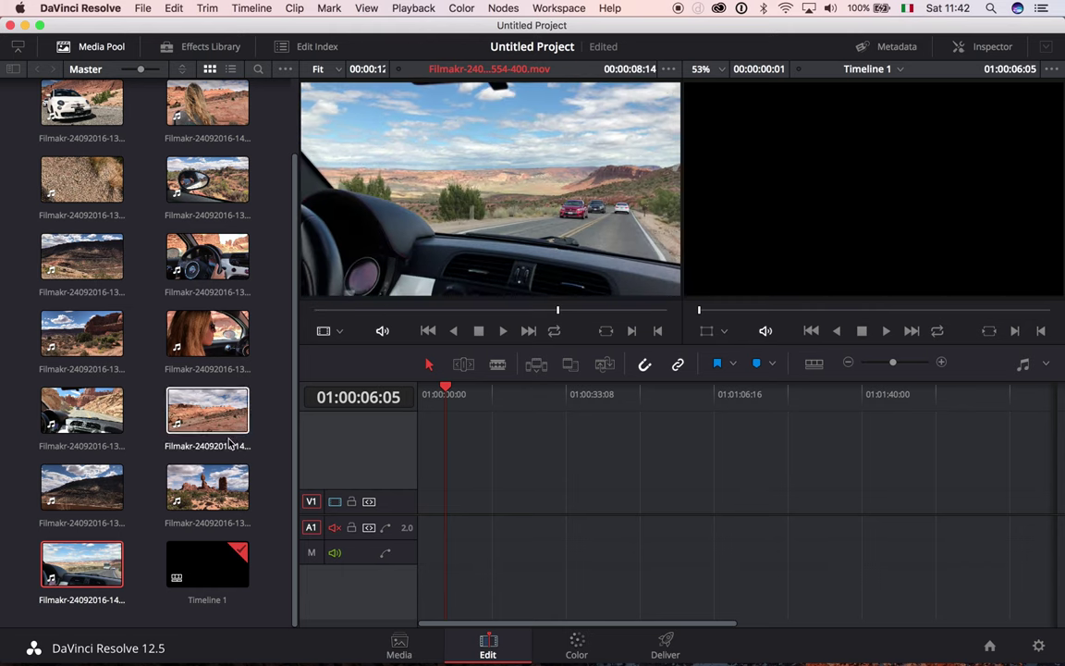
Add the Balanced Rock, woman's hair, woman-in-car and red rock arch clips, then generate optimized media
click(208, 486)
super+click(186, 102)
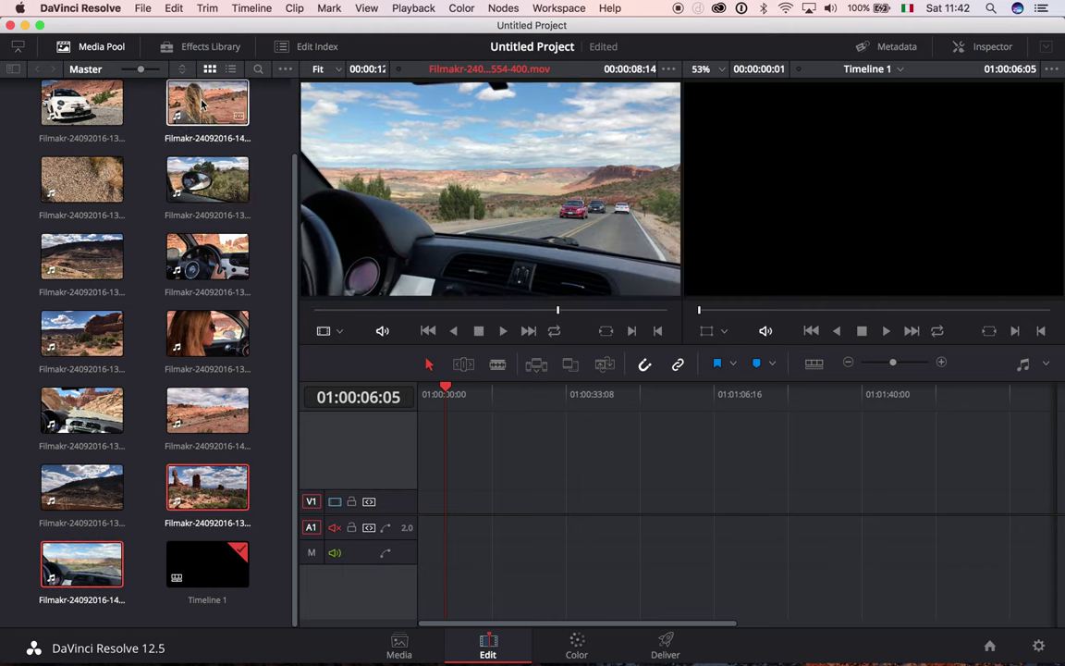
super+click(196, 334)
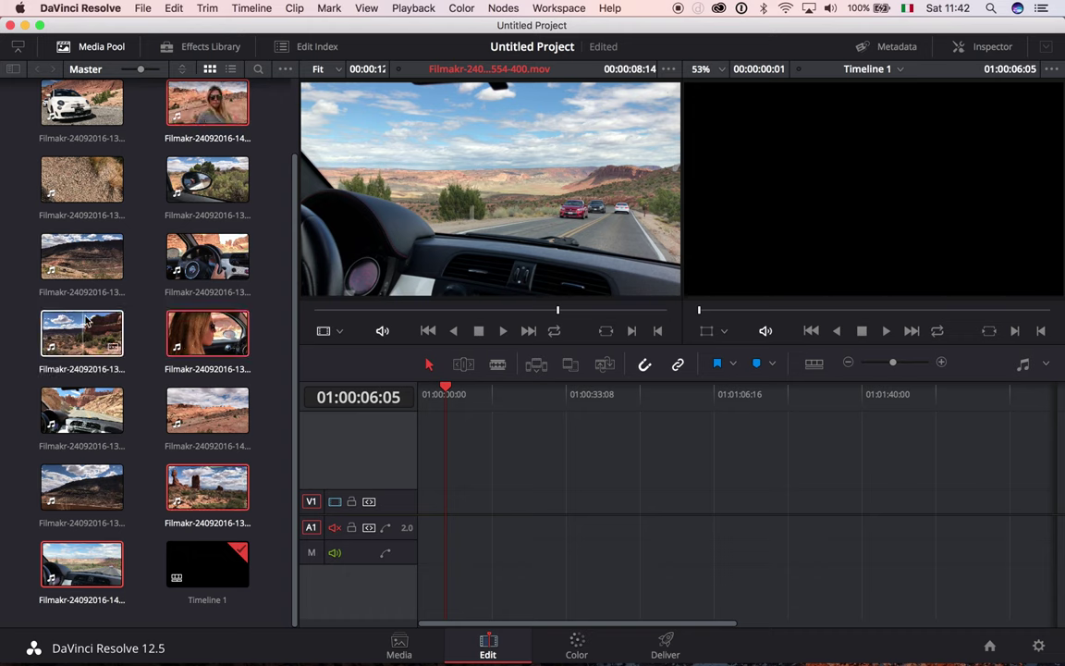
scroll(108, 205, up, 2)
super+click(210, 120)
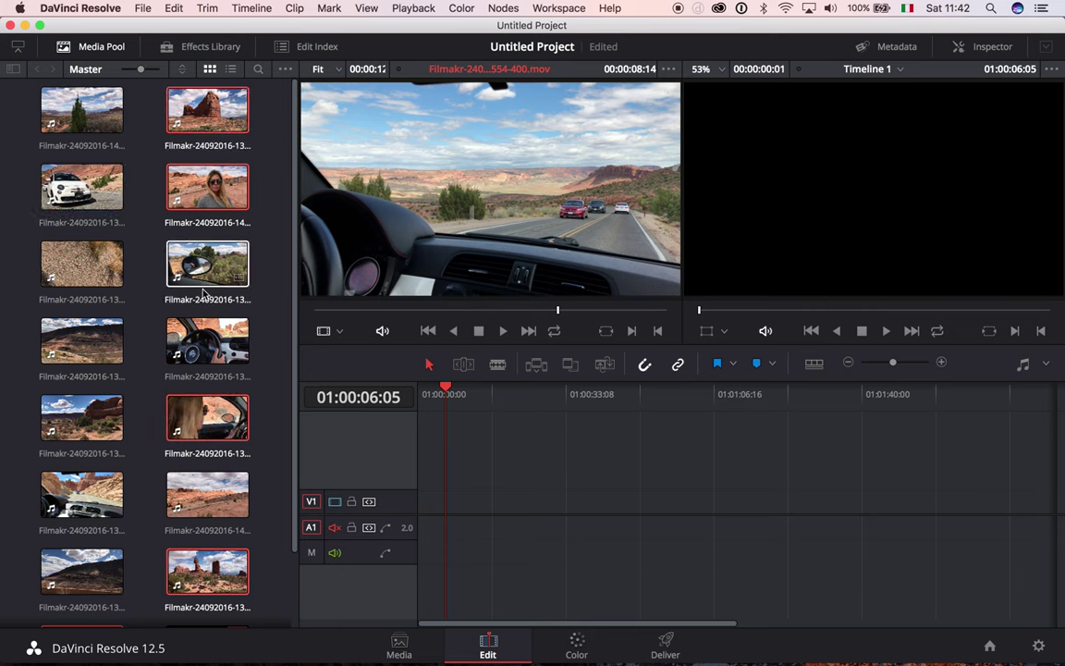
scroll(205, 278, down, 2)
scroll(206, 305, up, 2)
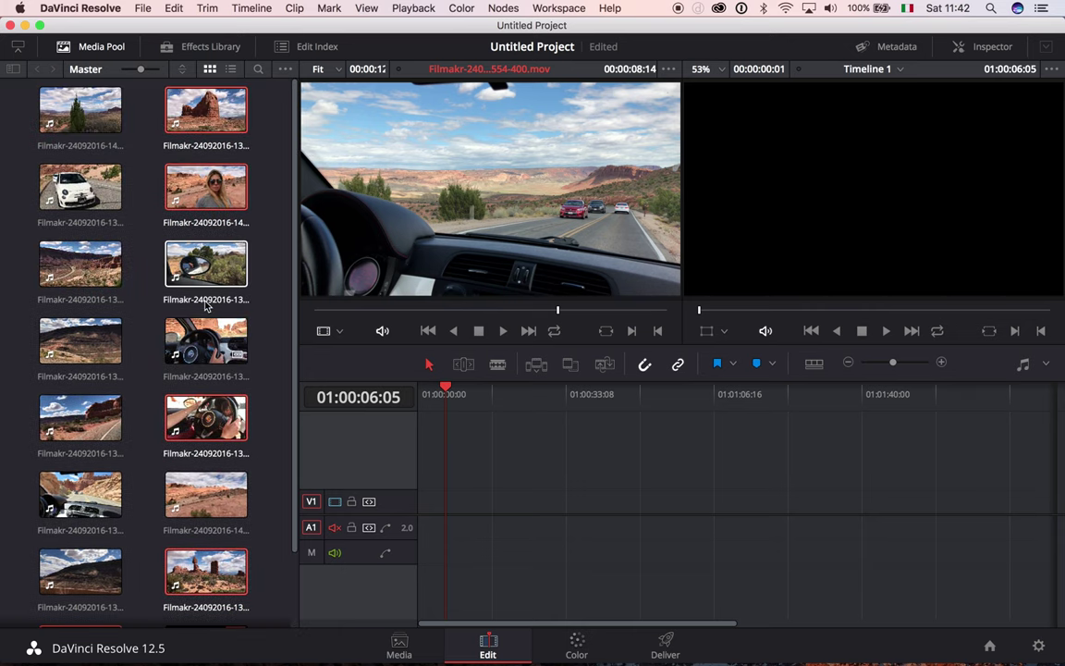
right_click(205, 130)
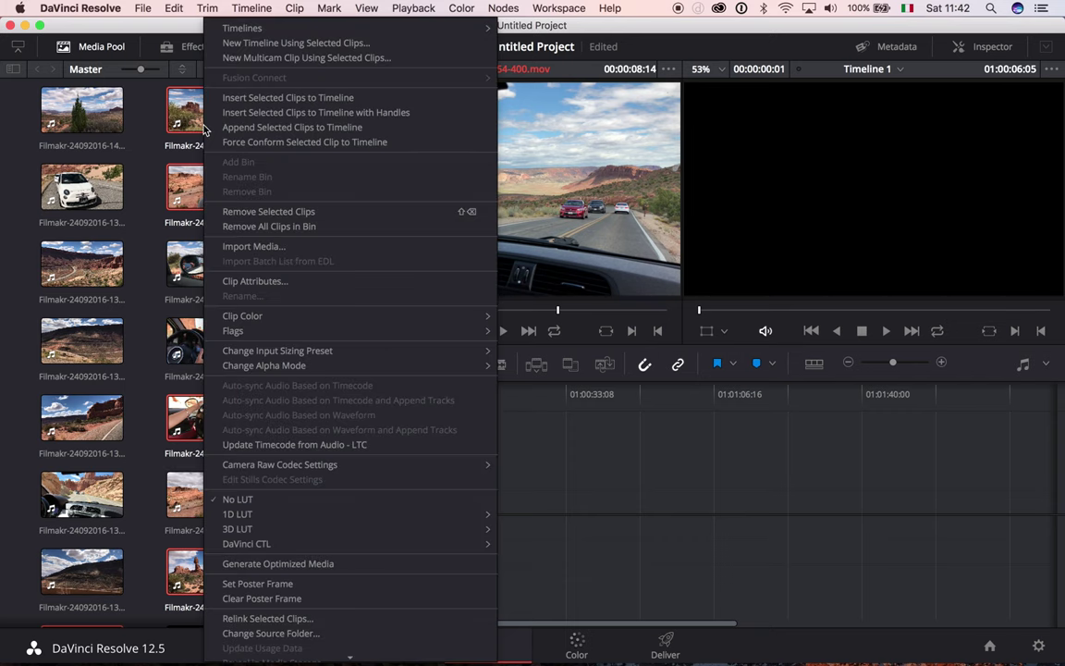
click(305, 564)
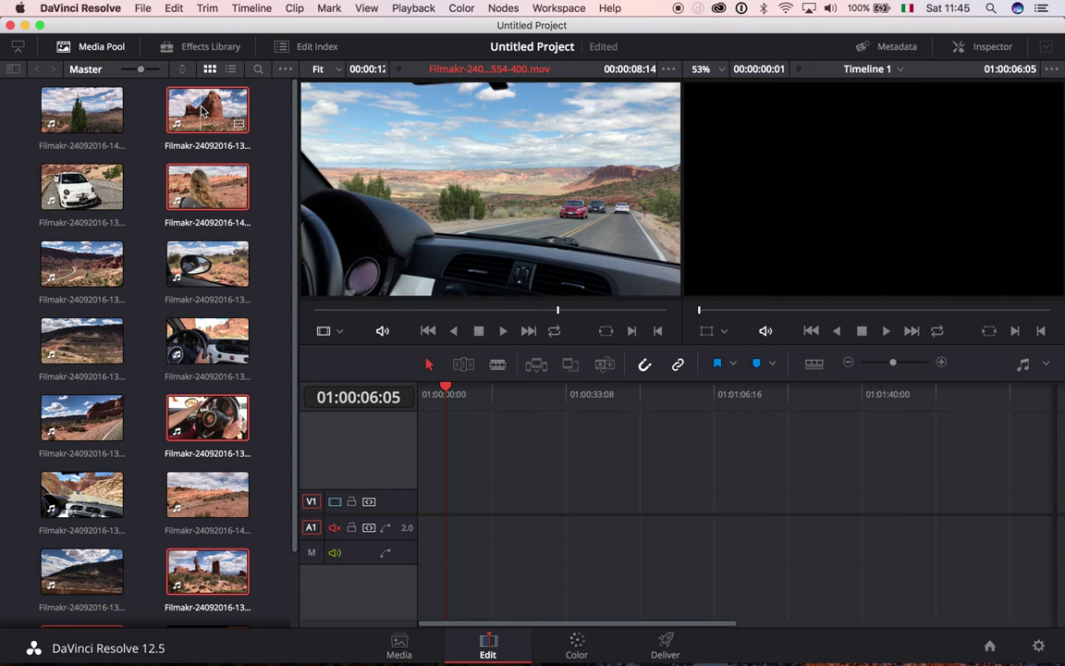
Place the selected clips on V1 and play the red rock clip in the source viewer
drag(202, 111, 659, 513)
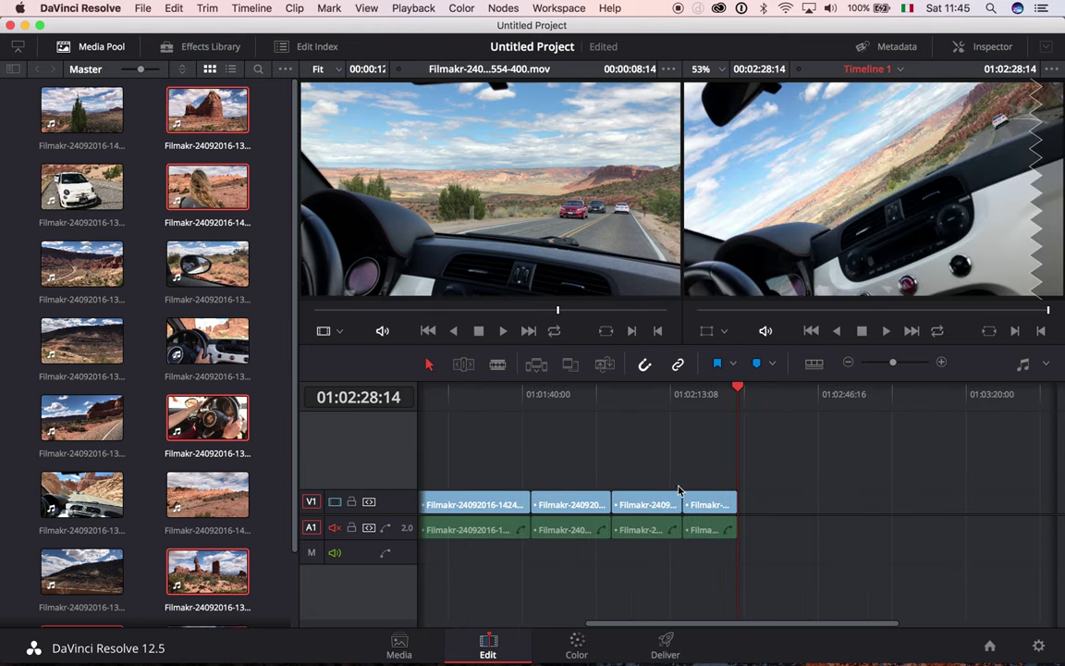
scroll(677, 490, left, 3)
click(184, 342)
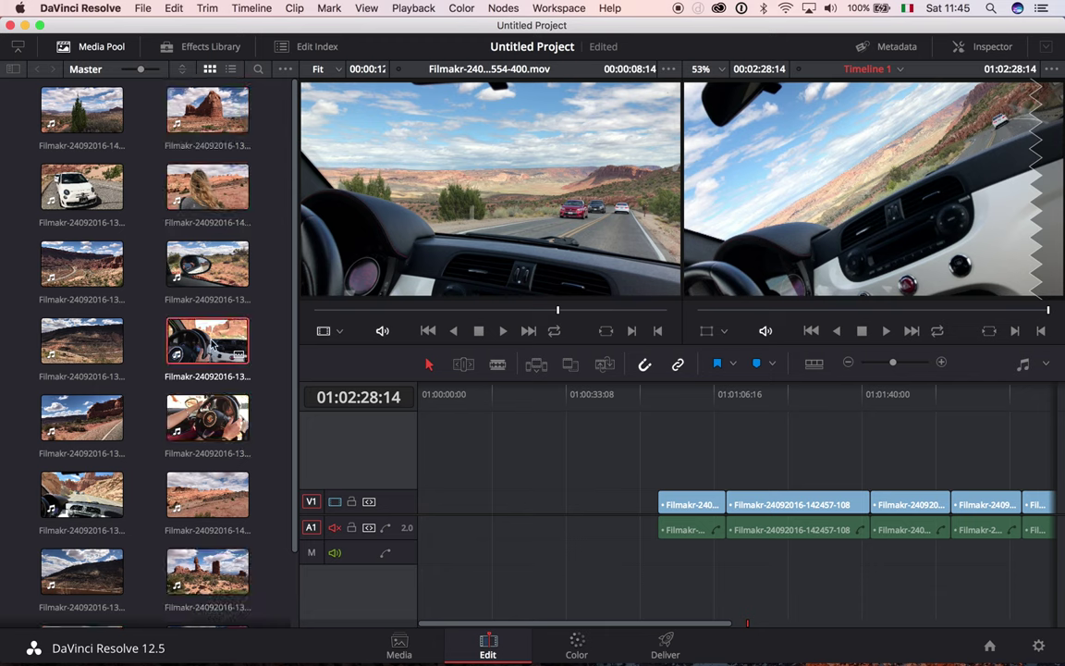
double_click(212, 109)
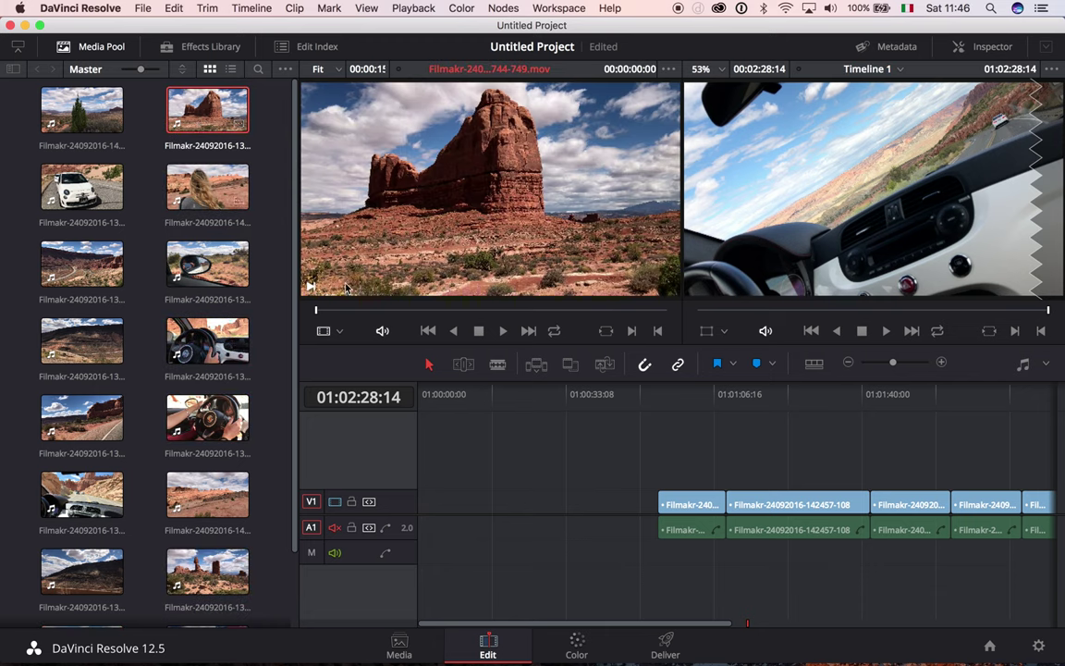
key(space)
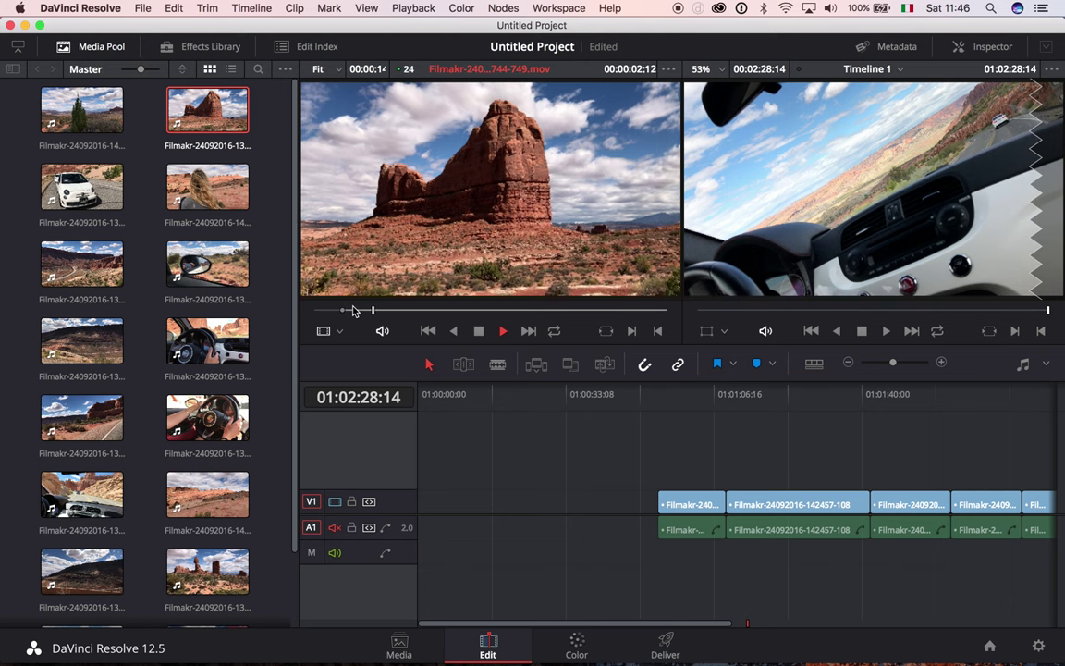
key(space)
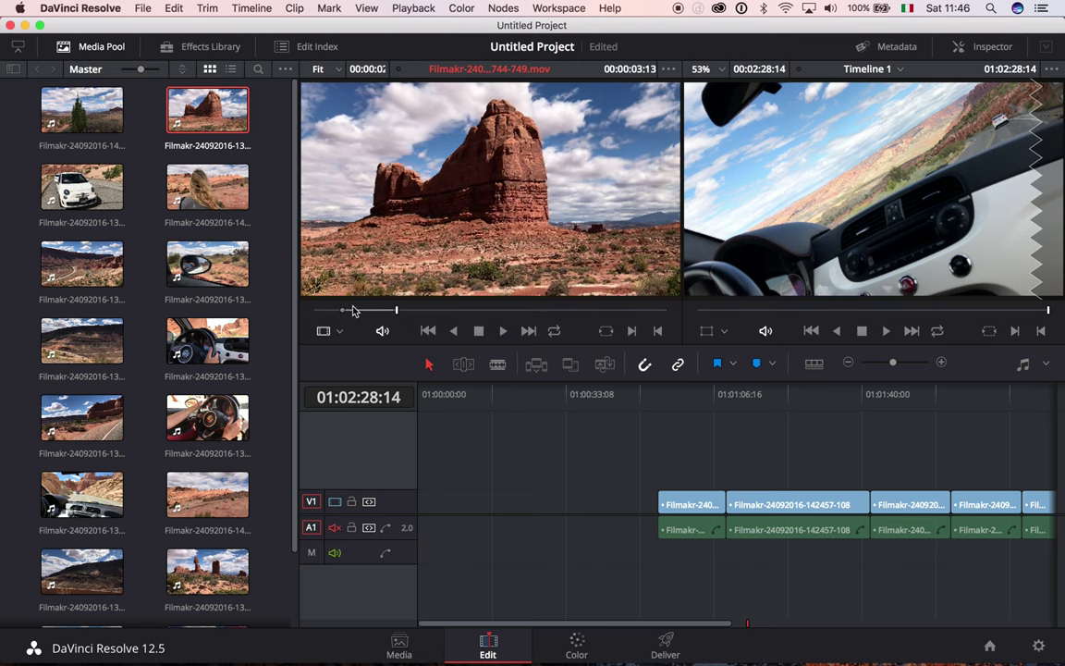
Drop the red rock clip at the timeline start, delete the short stray clip, and zoom out
drag(465, 208, 468, 501)
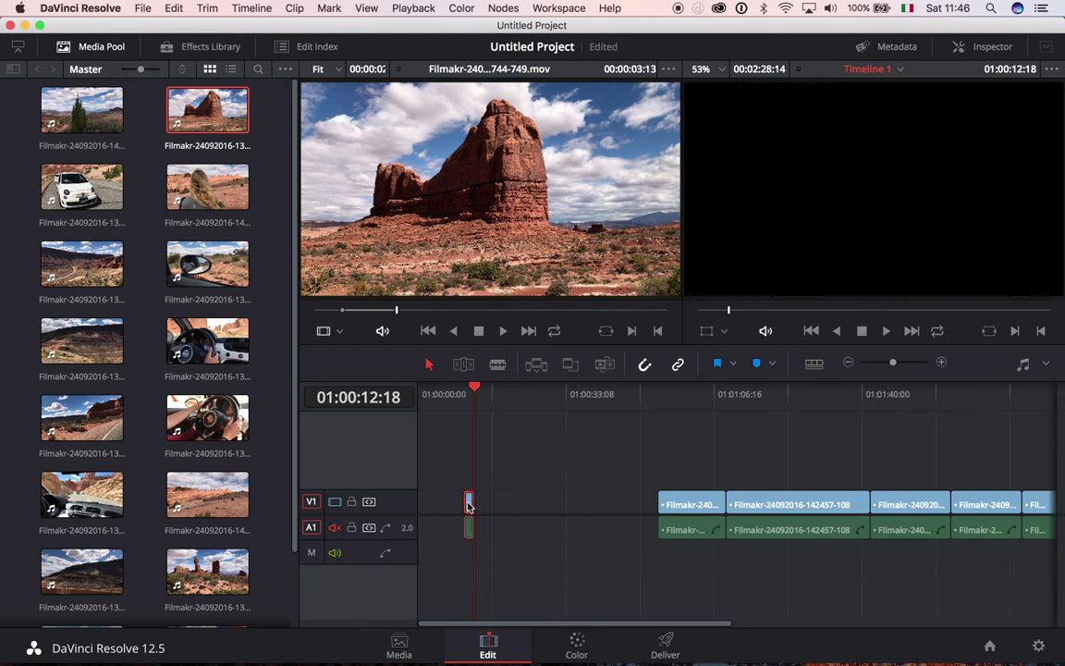
key(Delete)
key(super+minus)
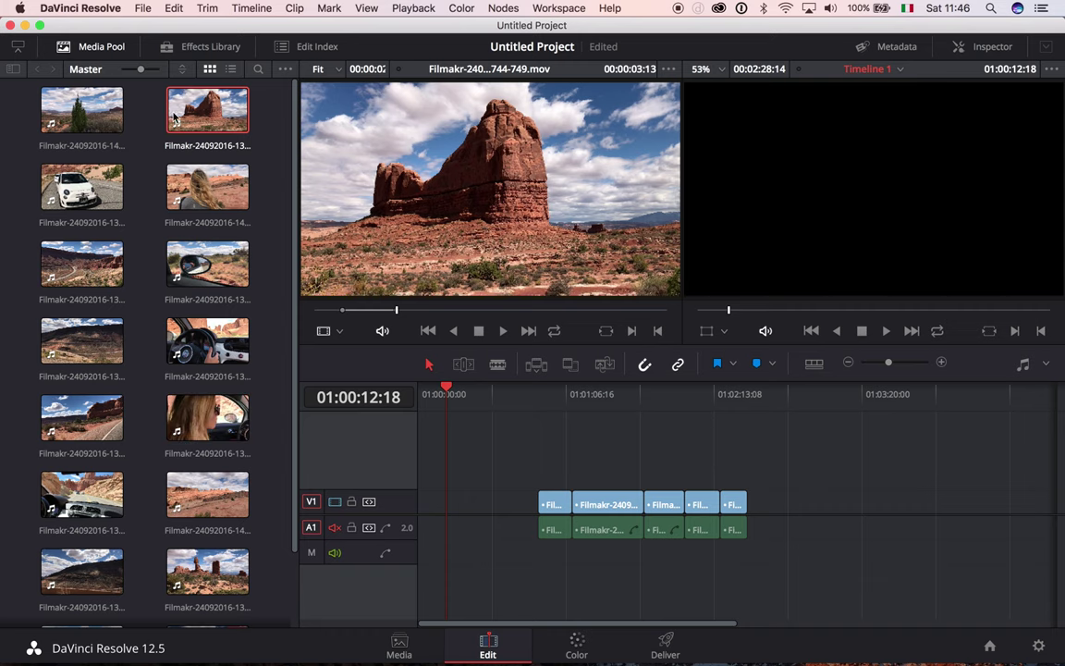
click(97, 49)
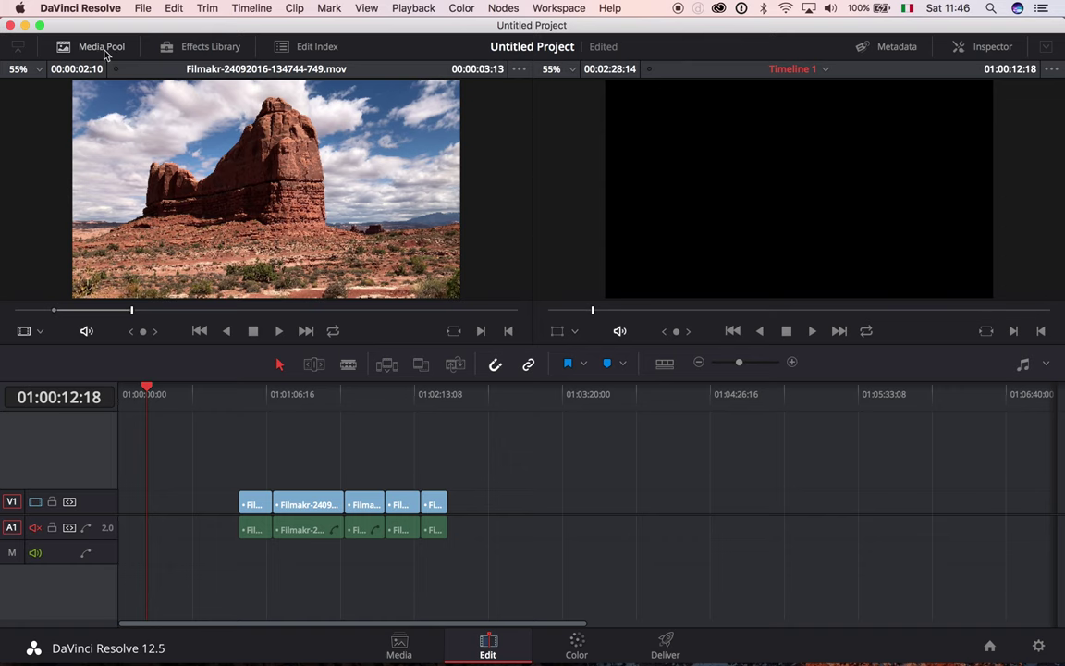
Browse the Effects Library's OpenFX and audio effects, then move the first V1 clip to 01:00:00:00
click(197, 48)
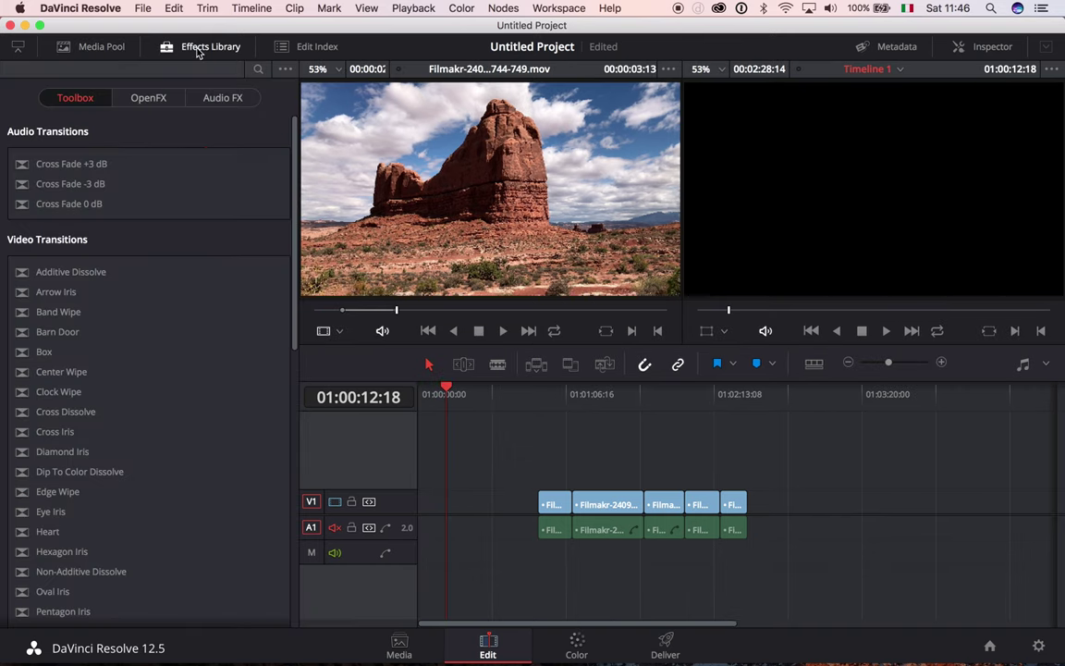
scroll(141, 404, down, 12)
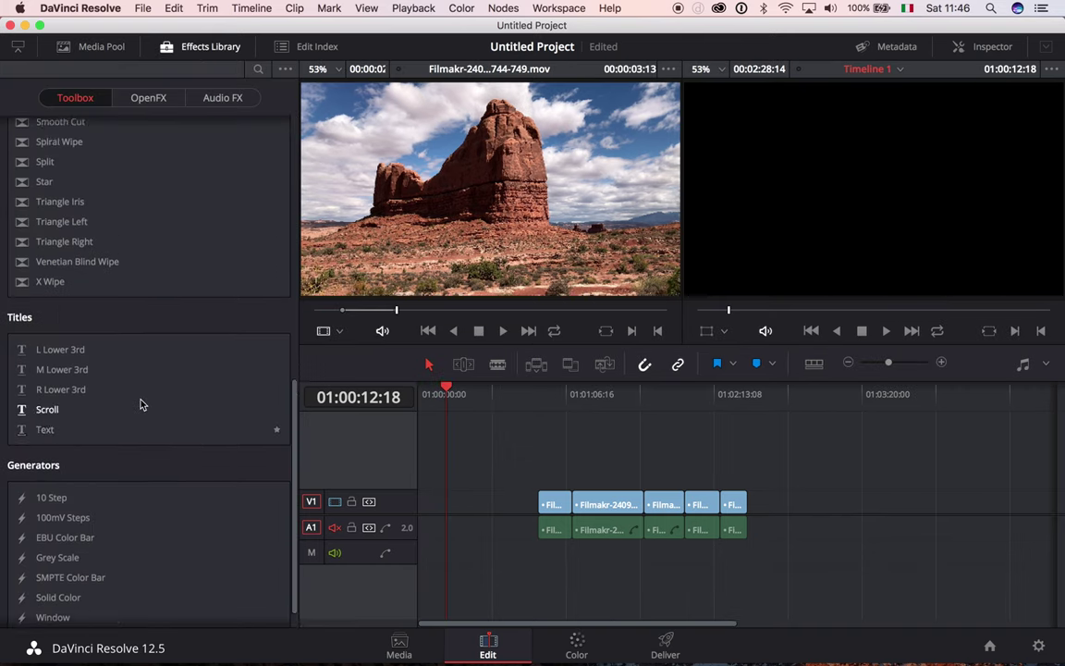
scroll(138, 389, up, 12)
click(150, 99)
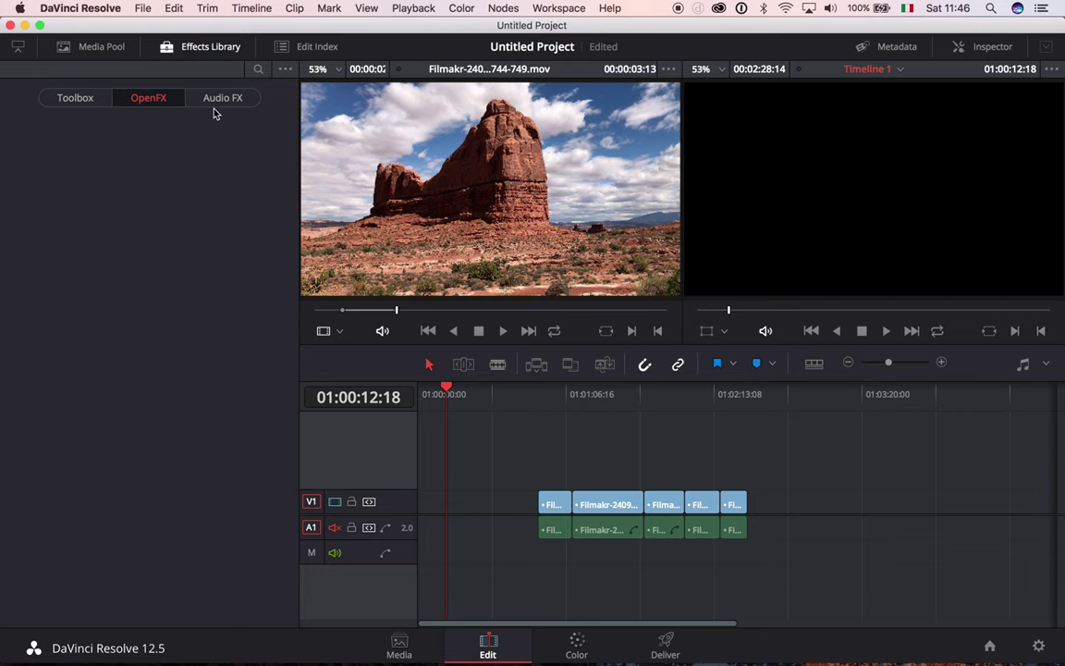
click(215, 106)
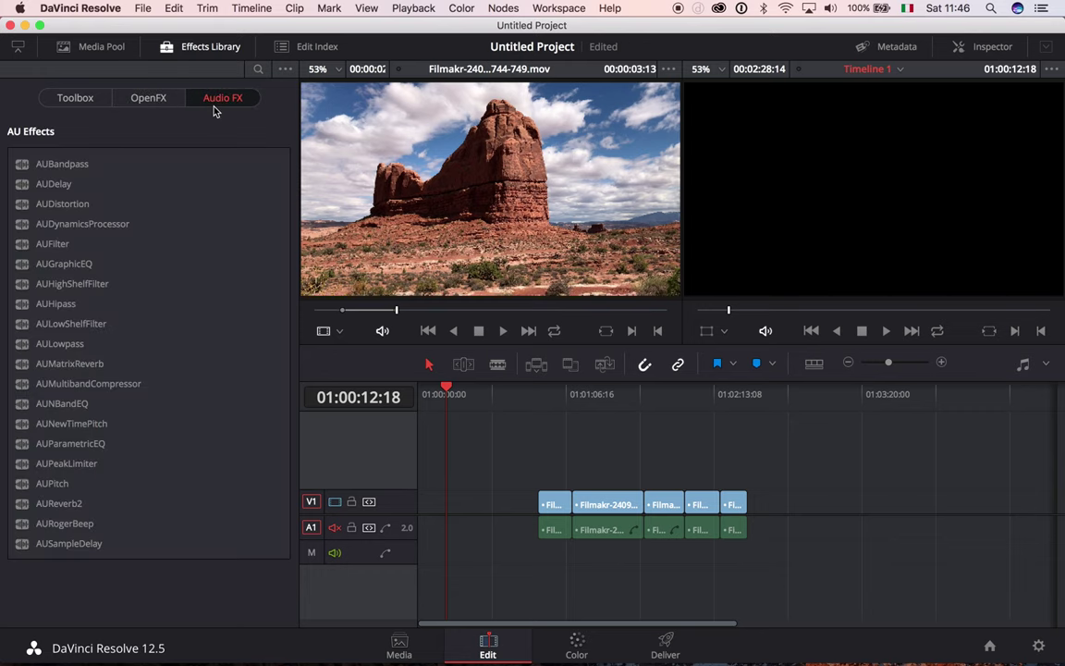
click(206, 48)
drag(247, 503, 124, 501)
click(133, 399)
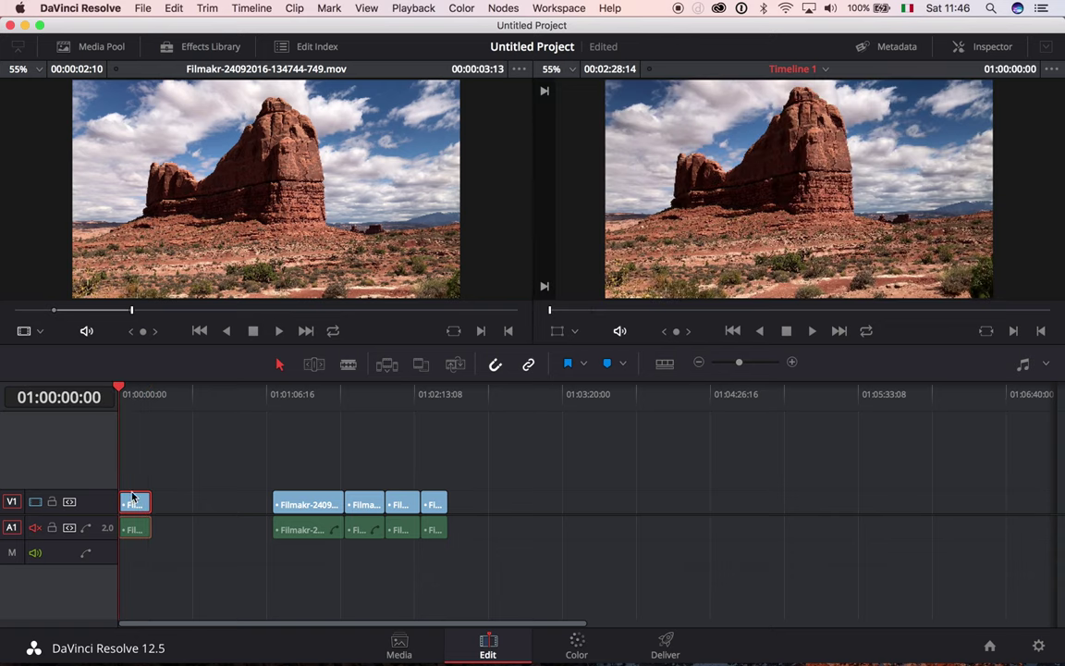
Try the red rock clip's Rotation Angle, Position X and Crop Left in the Inspector, resetting each to zero
click(975, 50)
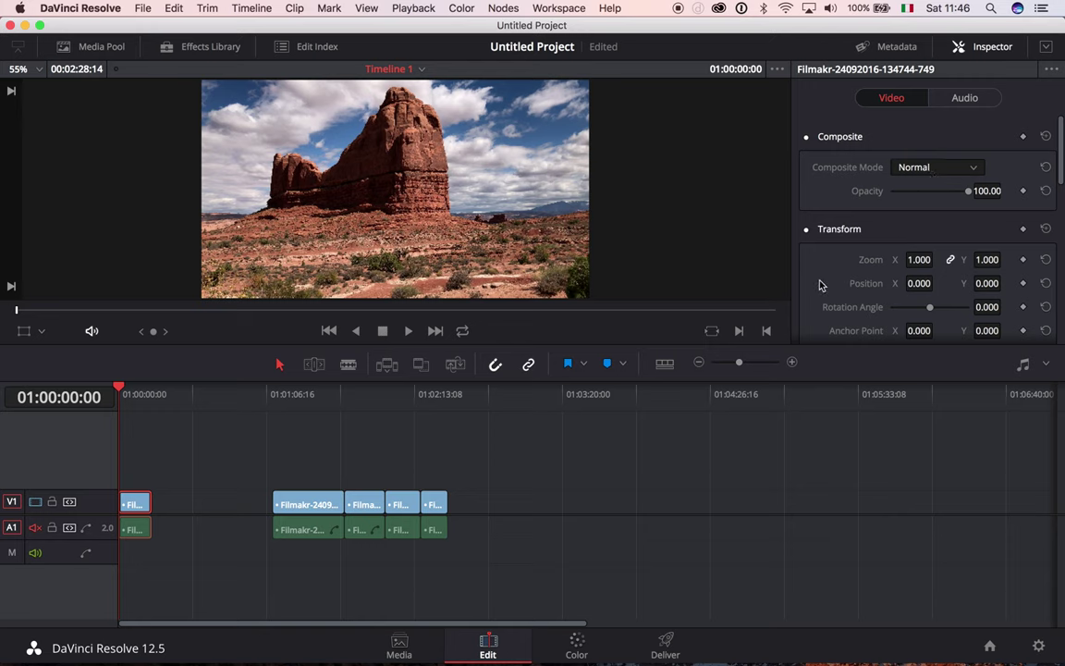
scroll(820, 285, down, 2)
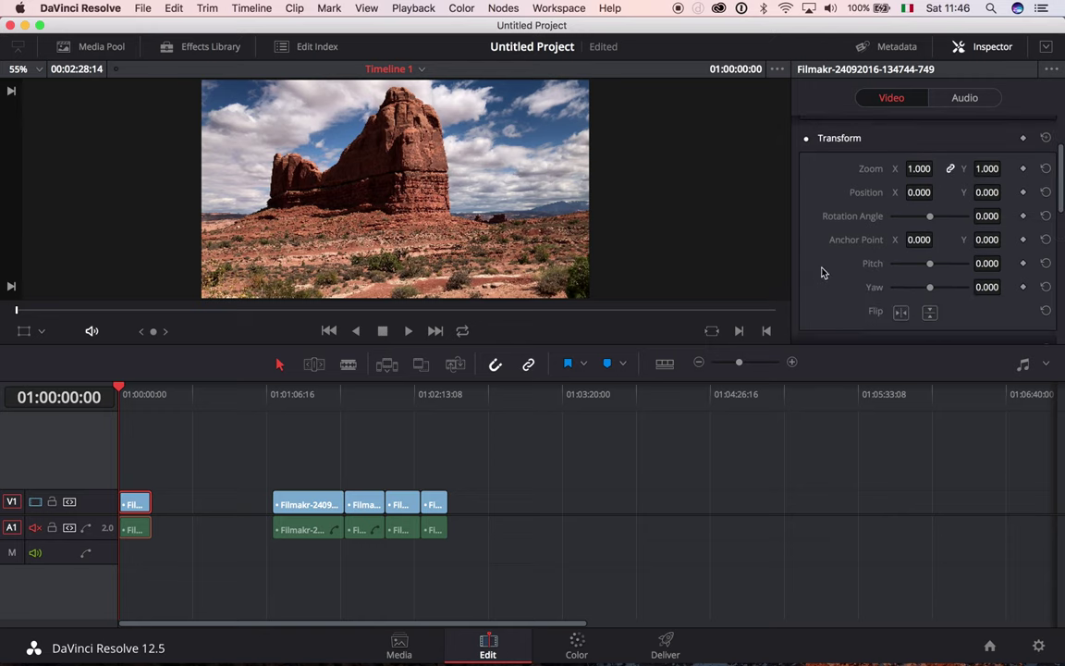
drag(930, 215, 924, 222)
double_click(924, 219)
drag(919, 192, 937, 192)
drag(937, 192, 914, 192)
scroll(901, 254, down, 5)
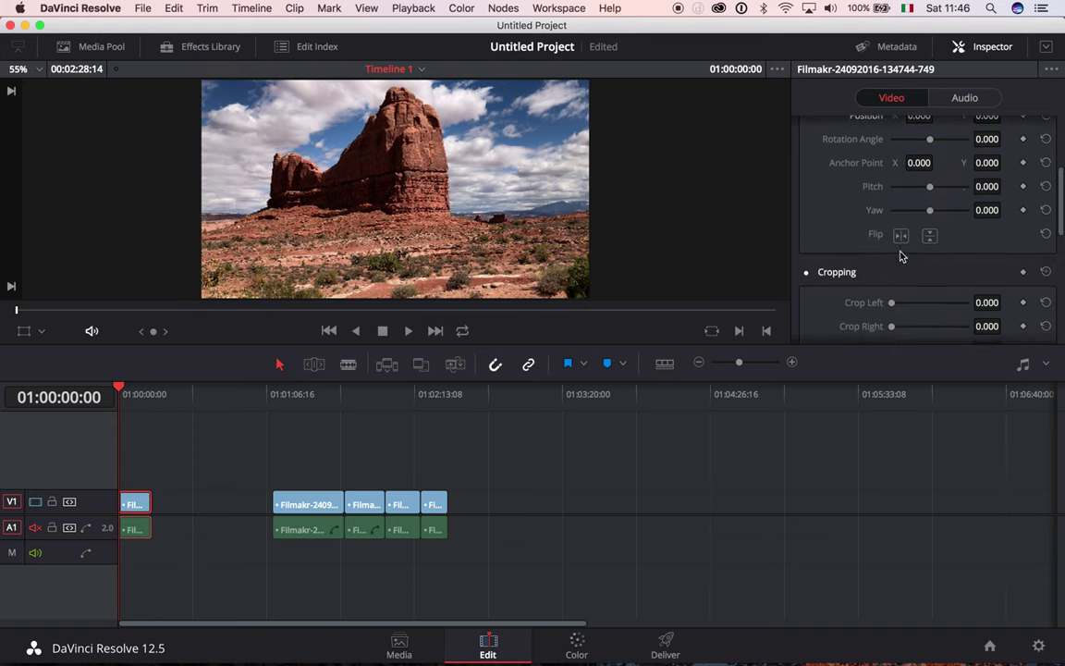
drag(892, 240, 894, 243)
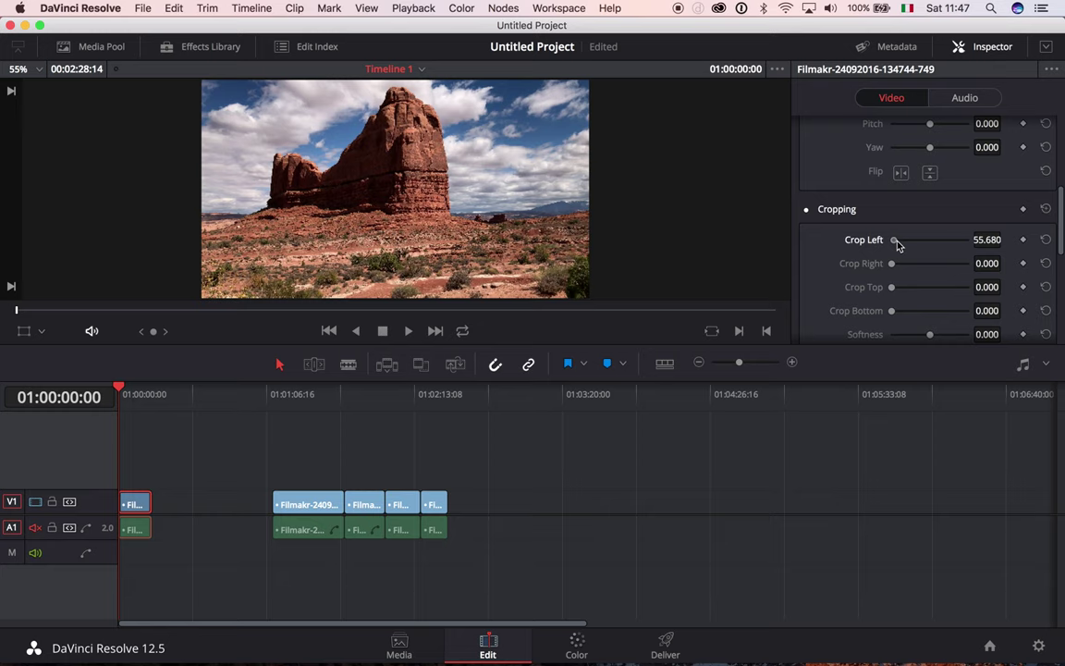
drag(897, 244, 851, 247)
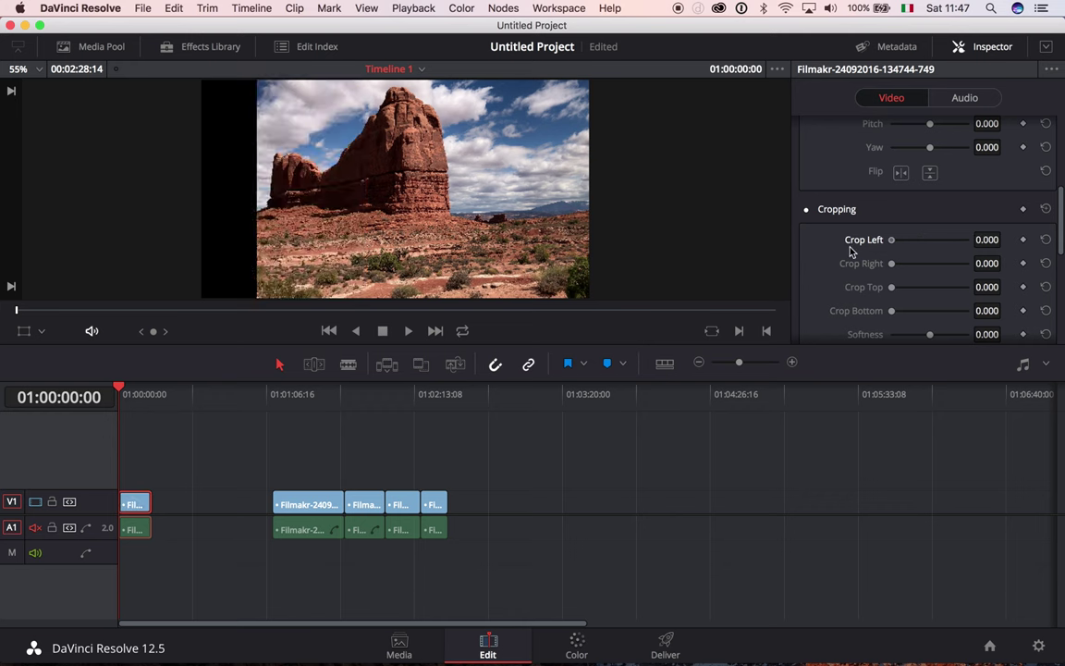
Review the timeline and shift a clip along V1, leaving a gap before the last clip
click(984, 46)
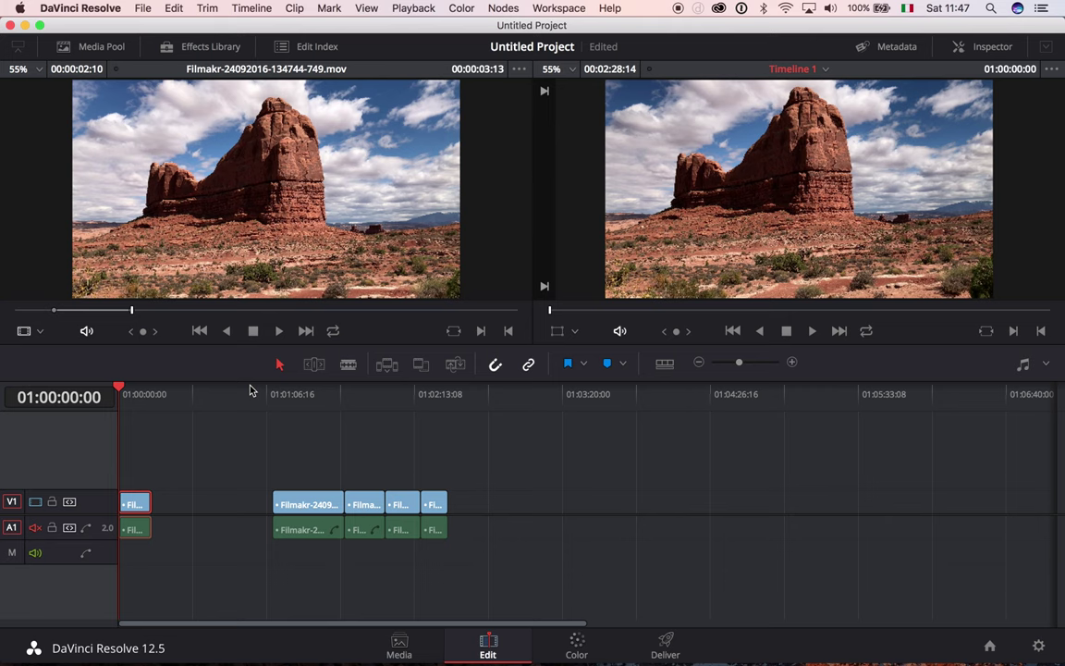
key(Down)
key(Up)
drag(344, 389, 421, 411)
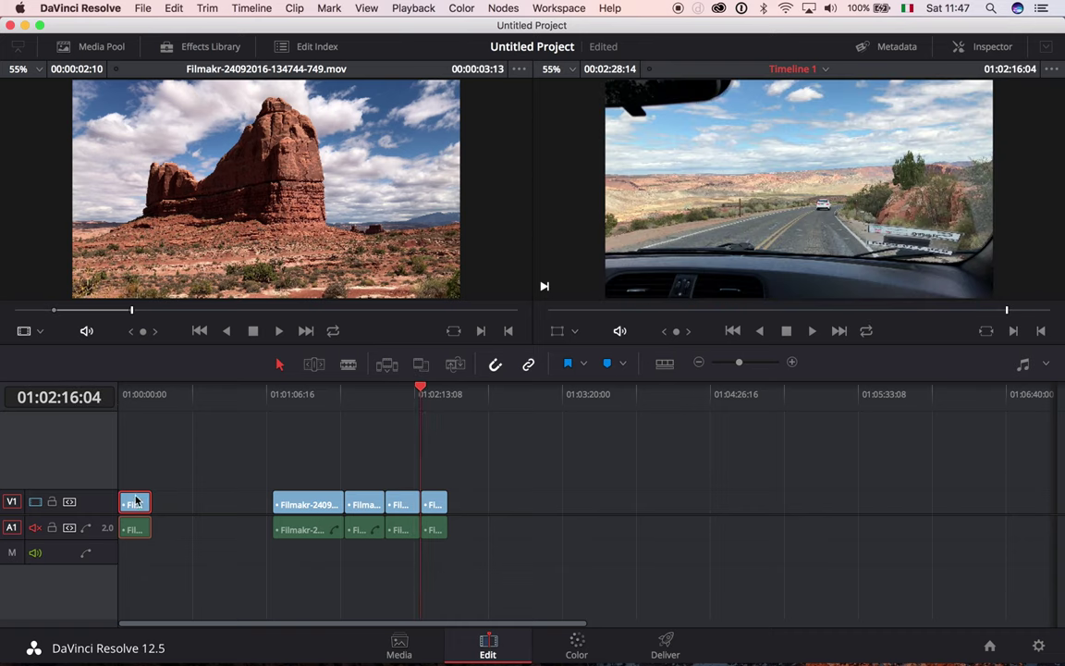
mouse_move(136, 501)
mouse_down()
mouse_move(477, 507)
mouse_move(118, 502)
mouse_up()
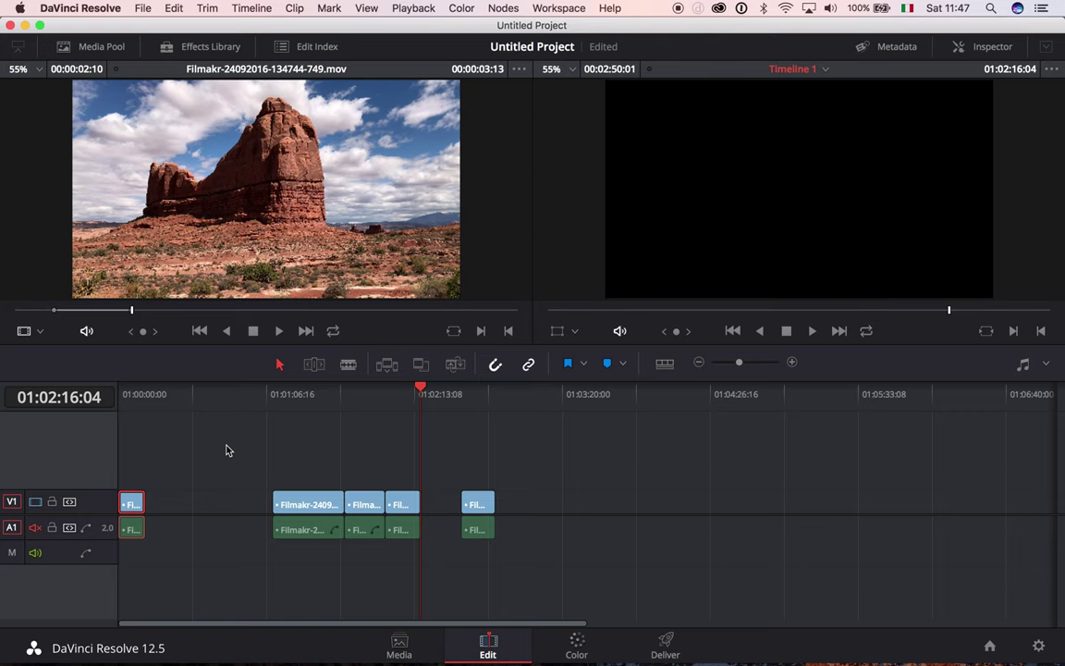
Save the project as TUTORIAL and return to the timeline start
key(super+s)
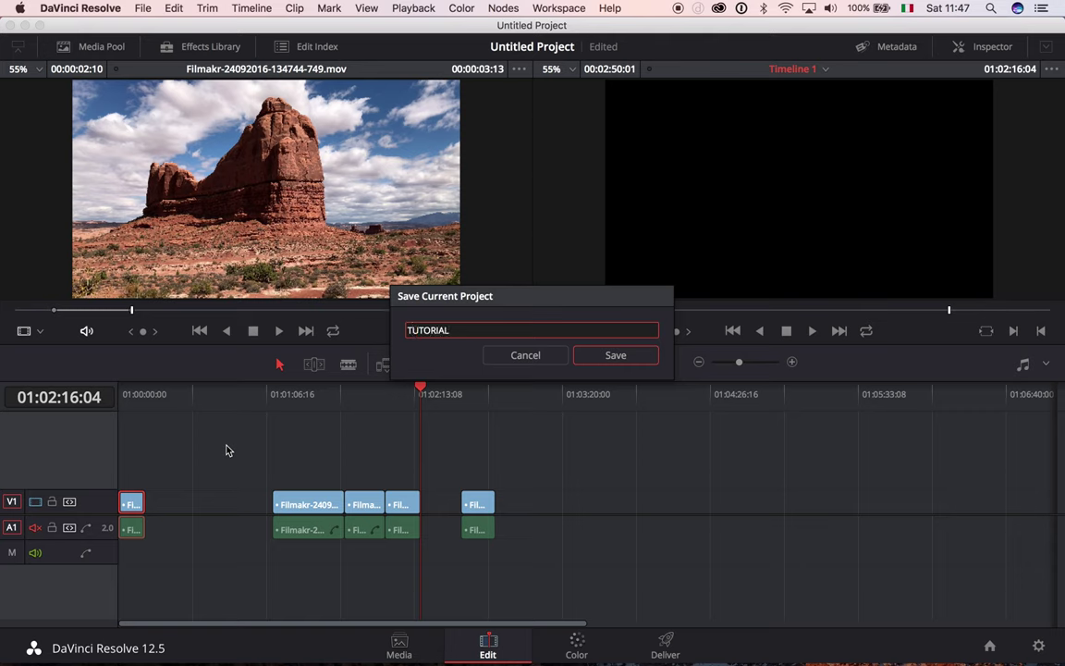
key(Return)
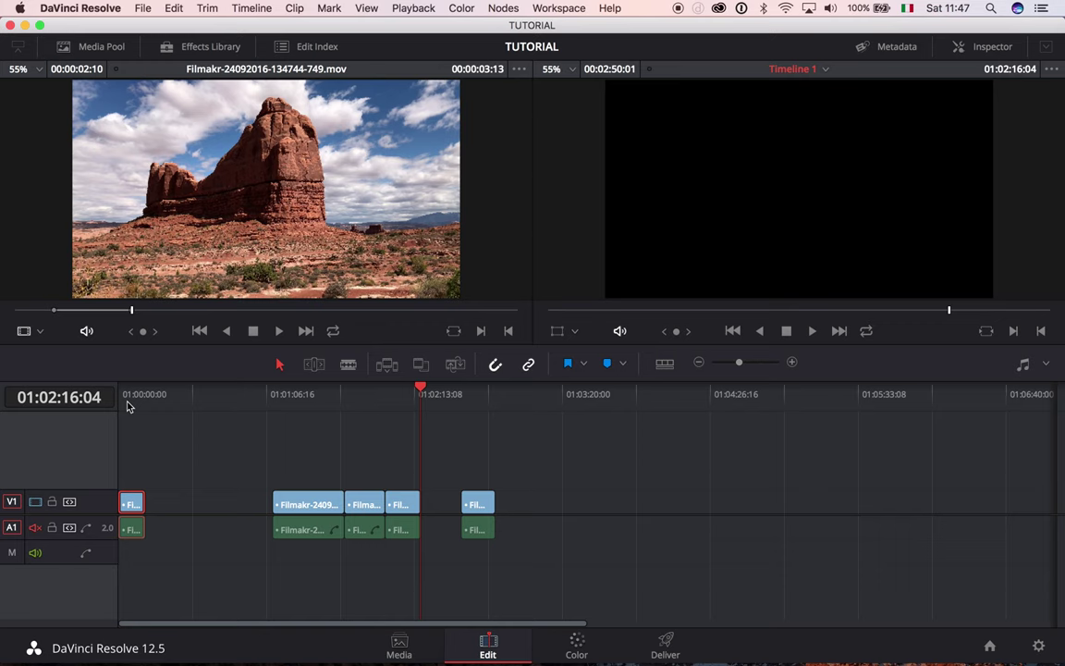
key(Home)
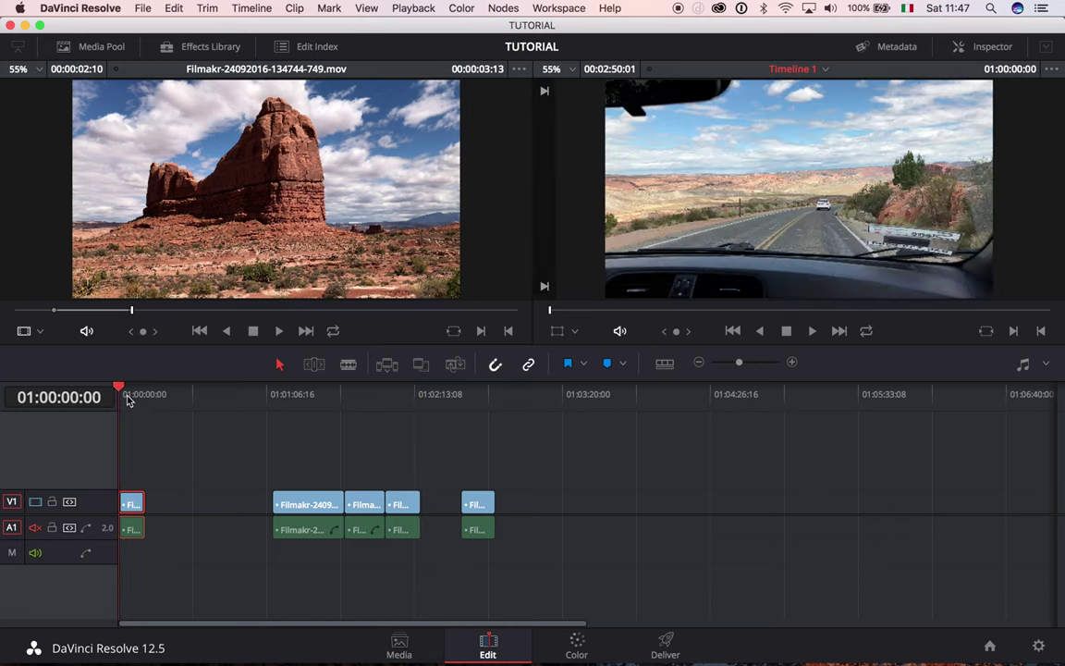
Preview the edit from the start, then trim the opening road clip's end much shorter
key(space)
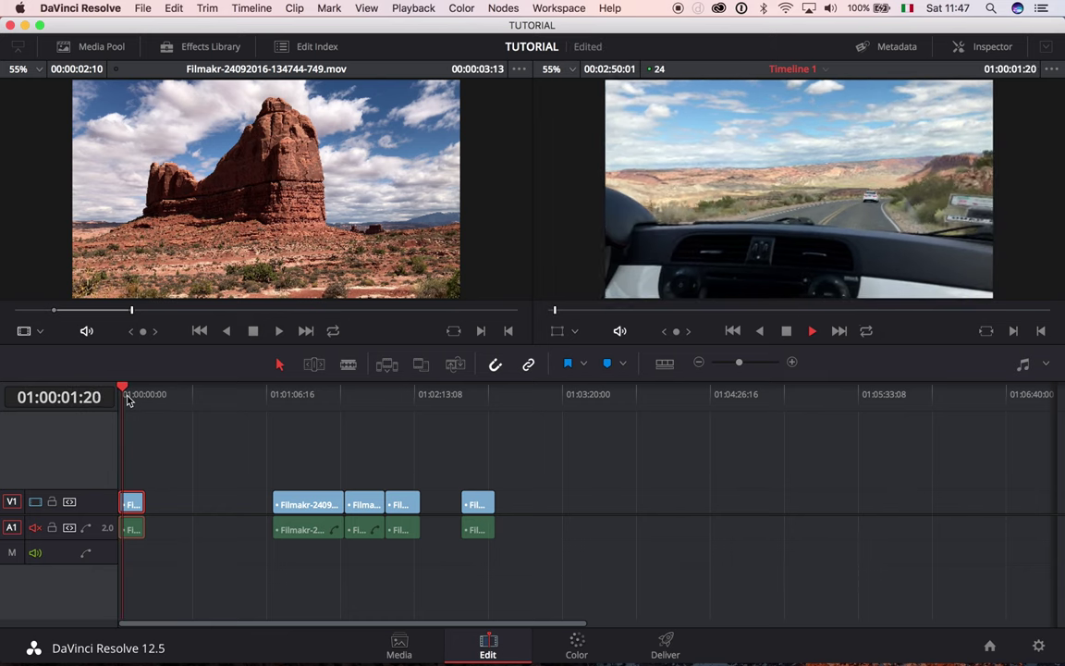
key(space)
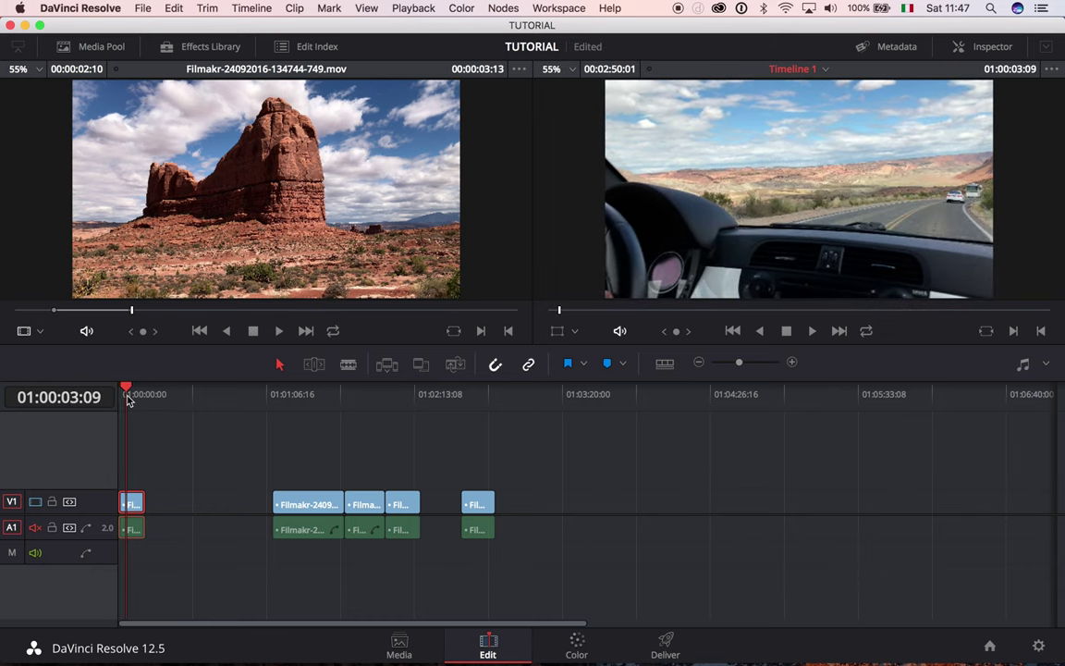
key(super+equal)
drag(227, 504, 156, 501)
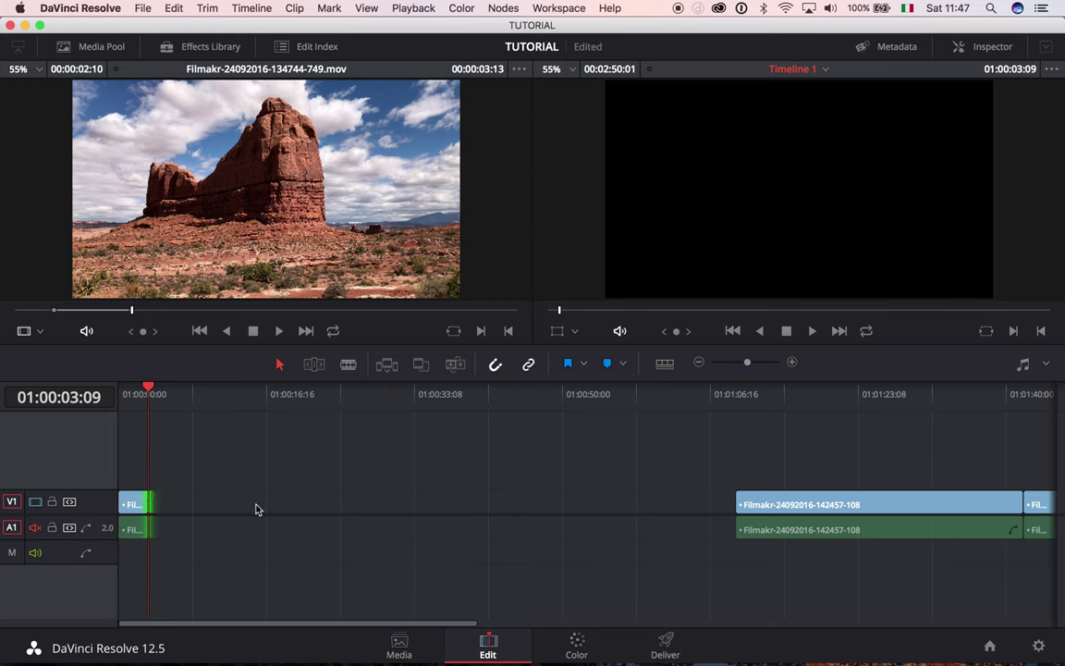
key(super+minus)
key(super+minus)
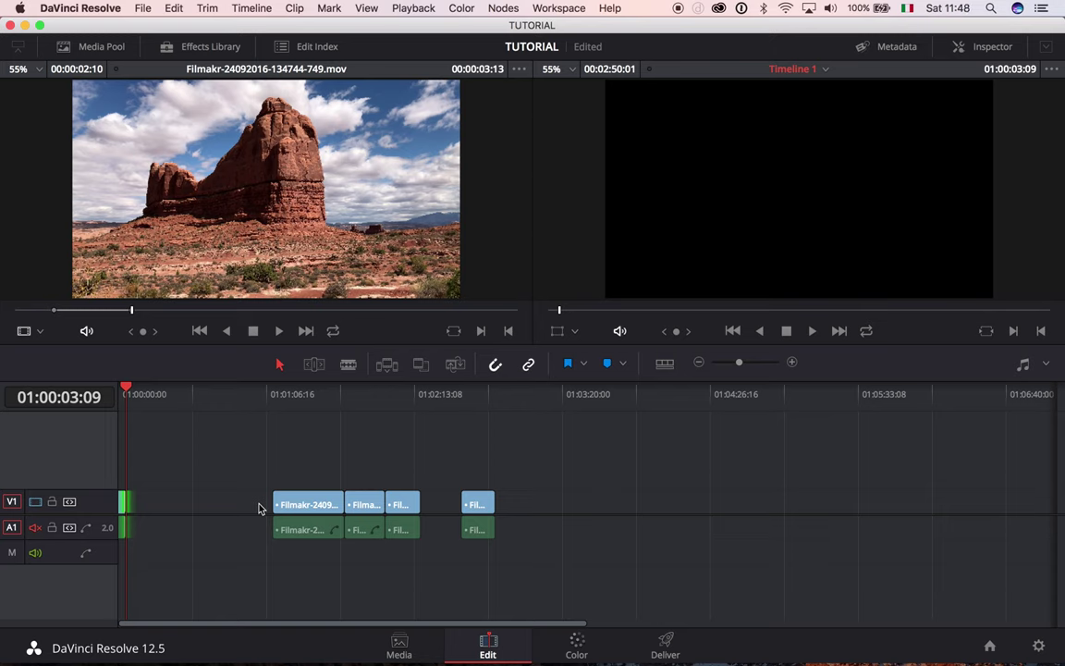
key(super+equal)
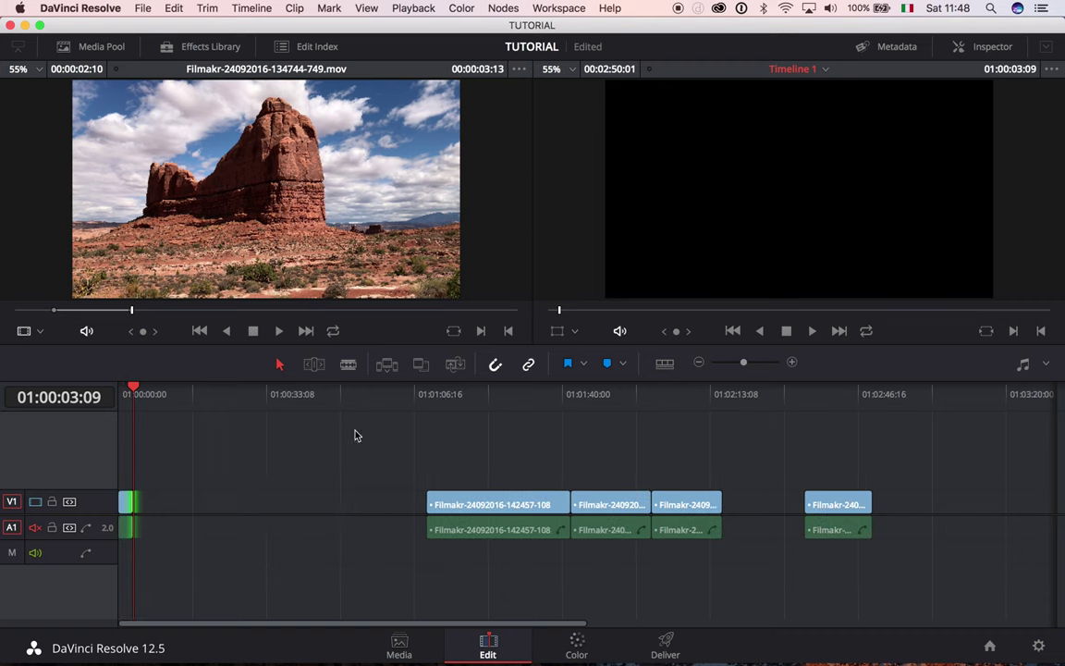
Move the woman-driving clip right after the road clip and trim its end shorter
click(496, 396)
drag(462, 395, 613, 409)
drag(576, 505, 139, 514)
drag(152, 396, 69, 404)
key(space)
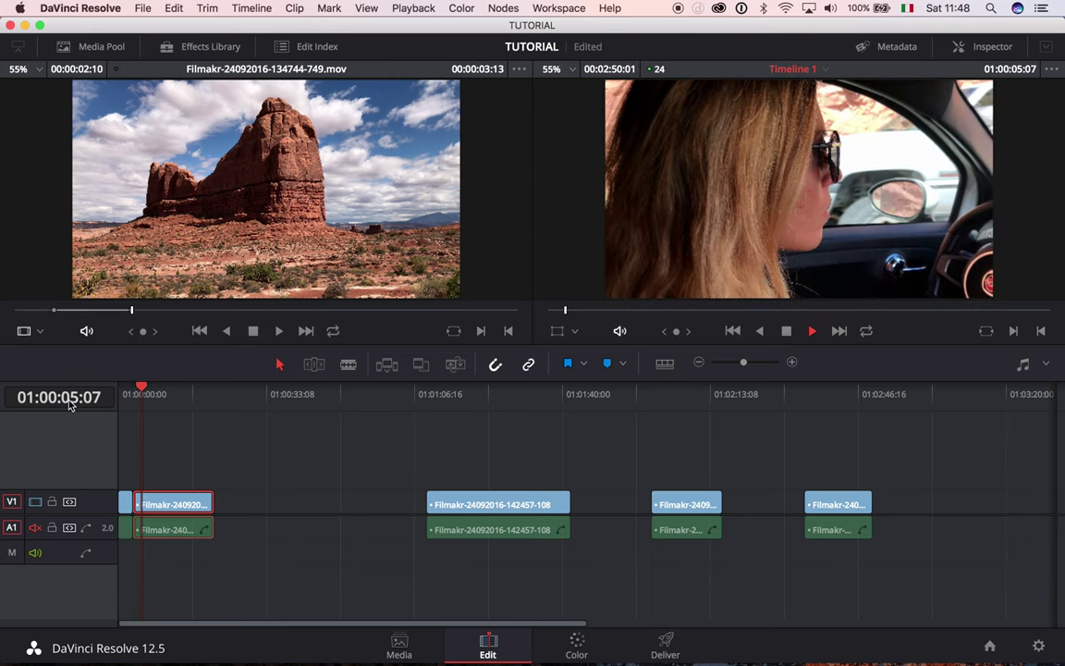
key(space)
drag(212, 504, 145, 501)
Bring the last rock-formation clip after the others and trim its end shorter
drag(444, 404, 488, 407)
drag(670, 408, 707, 410)
drag(783, 413, 824, 419)
drag(828, 507, 168, 480)
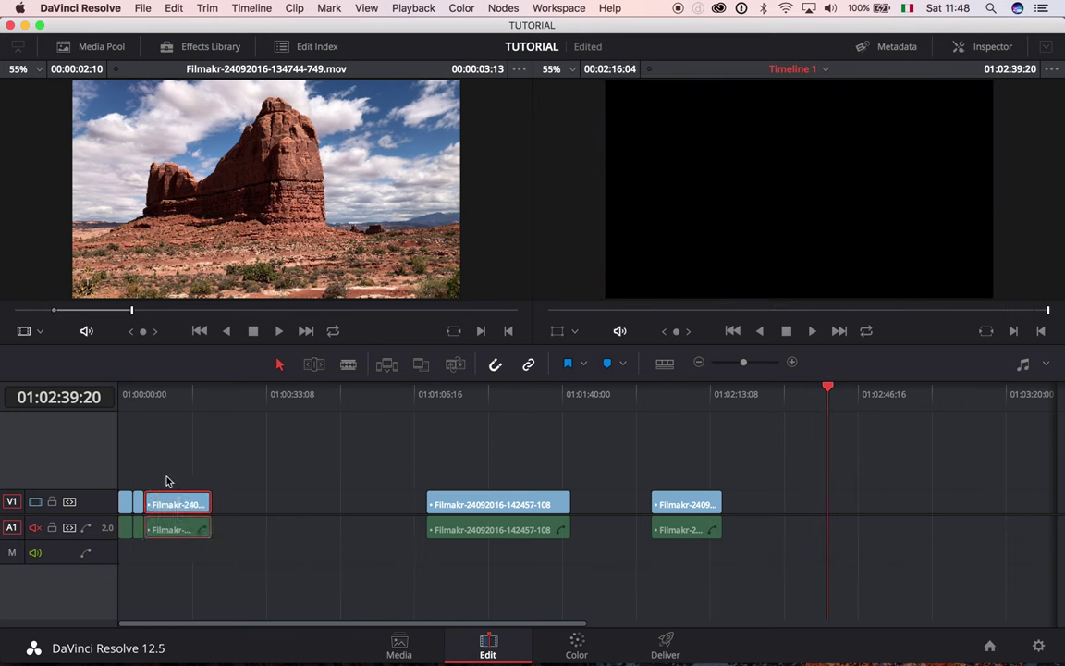
click(134, 405)
key(space)
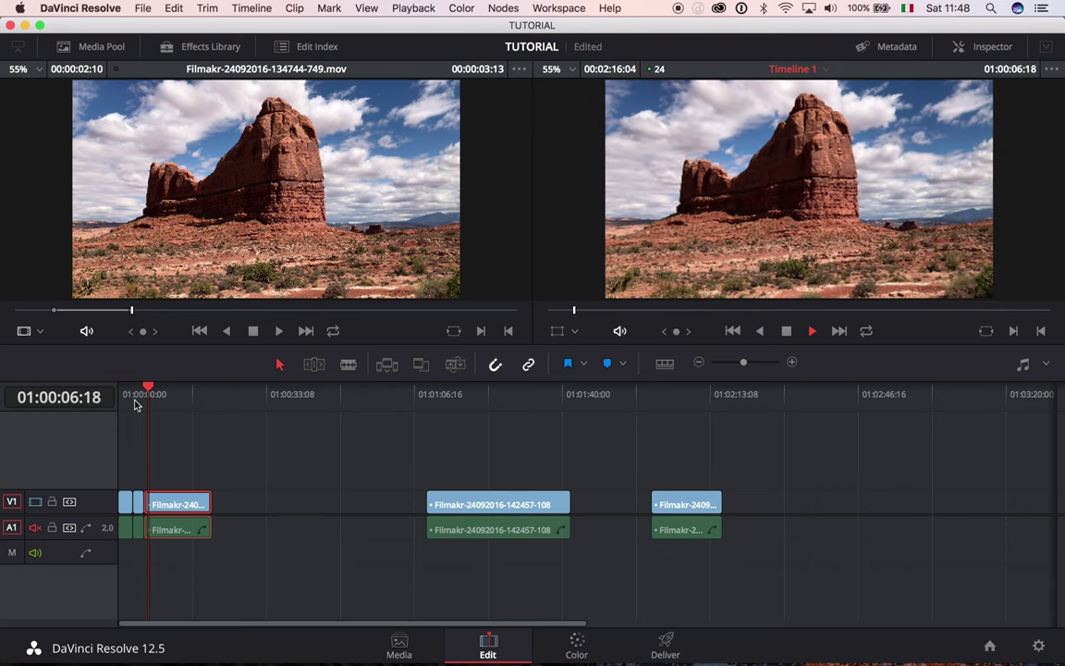
key(space)
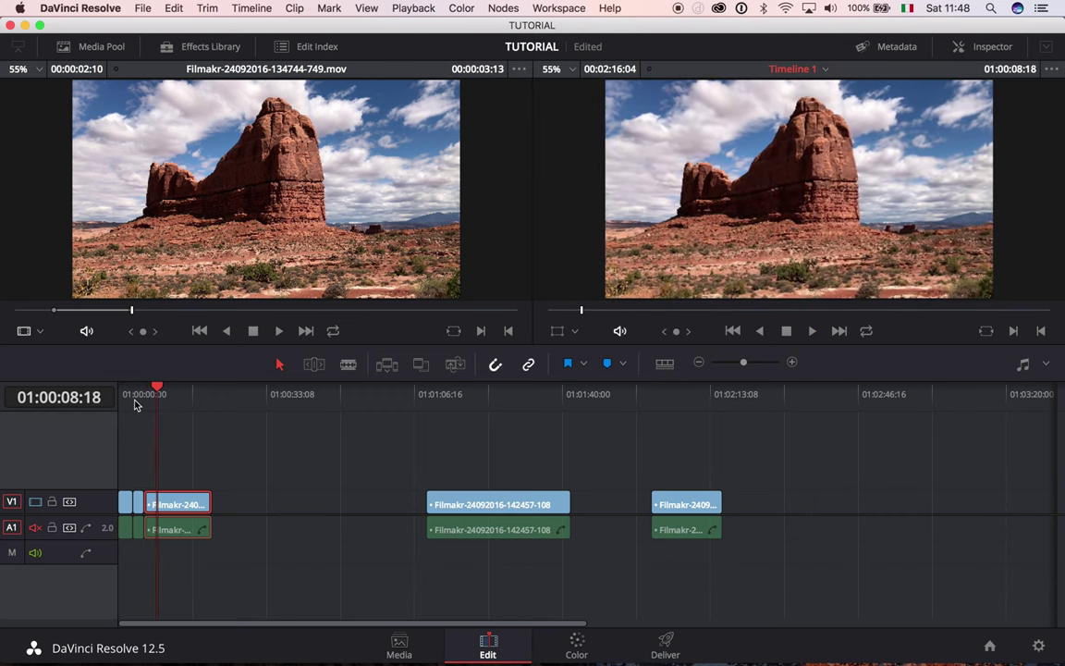
drag(211, 504, 159, 502)
Preview the balanced-rock clip and trim its end shorter
drag(423, 400, 464, 404)
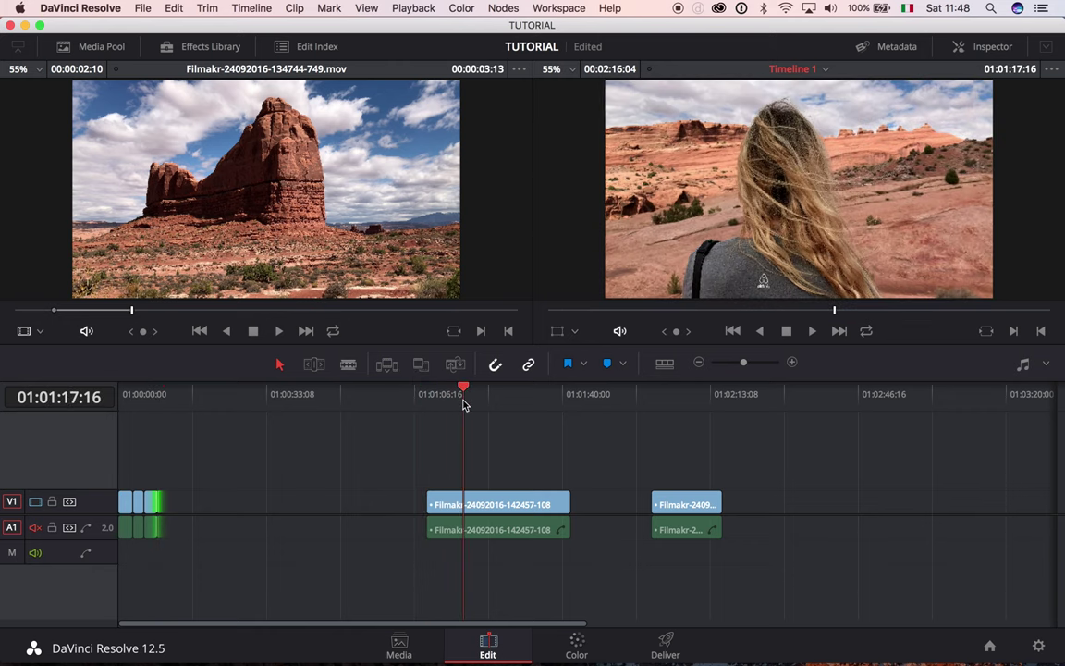
drag(668, 400, 683, 404)
click(652, 399)
key(space)
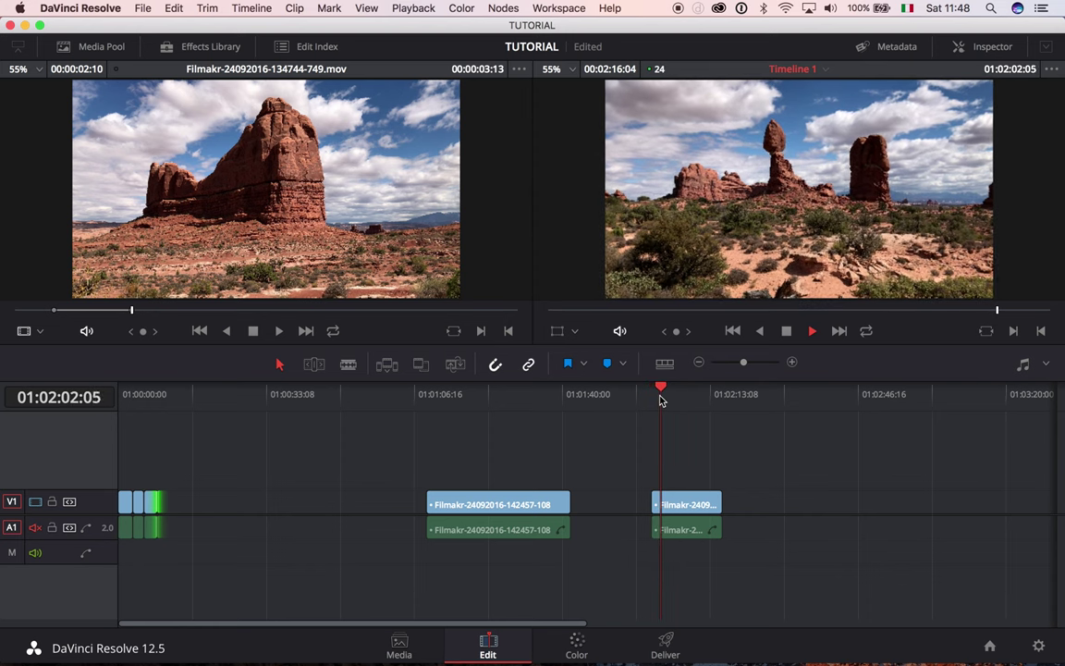
key(space)
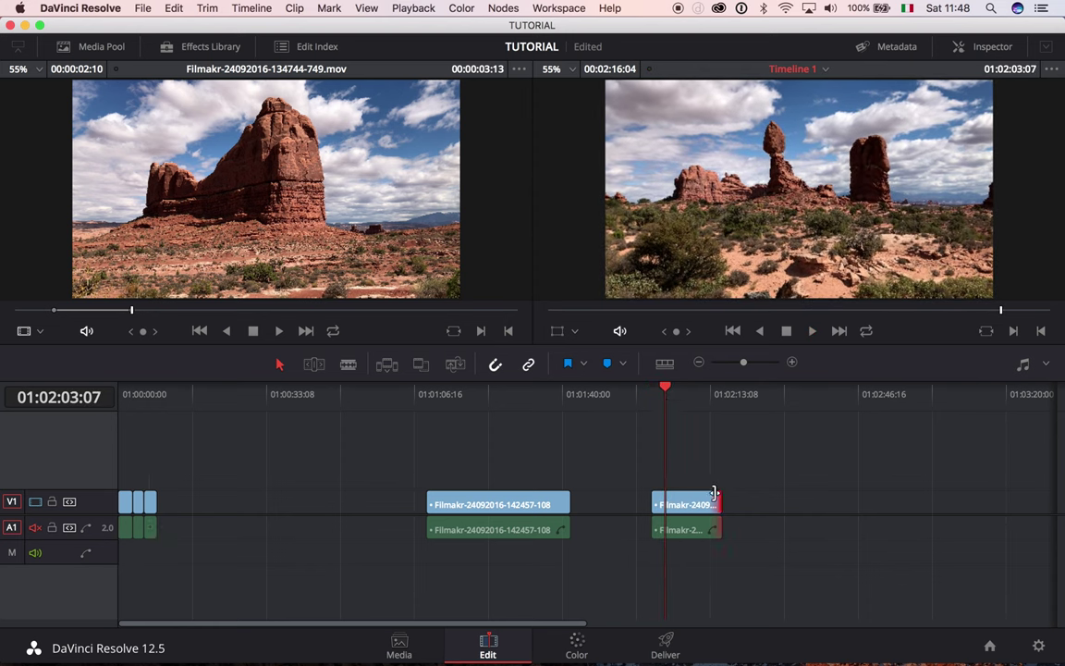
drag(719, 504, 170, 507)
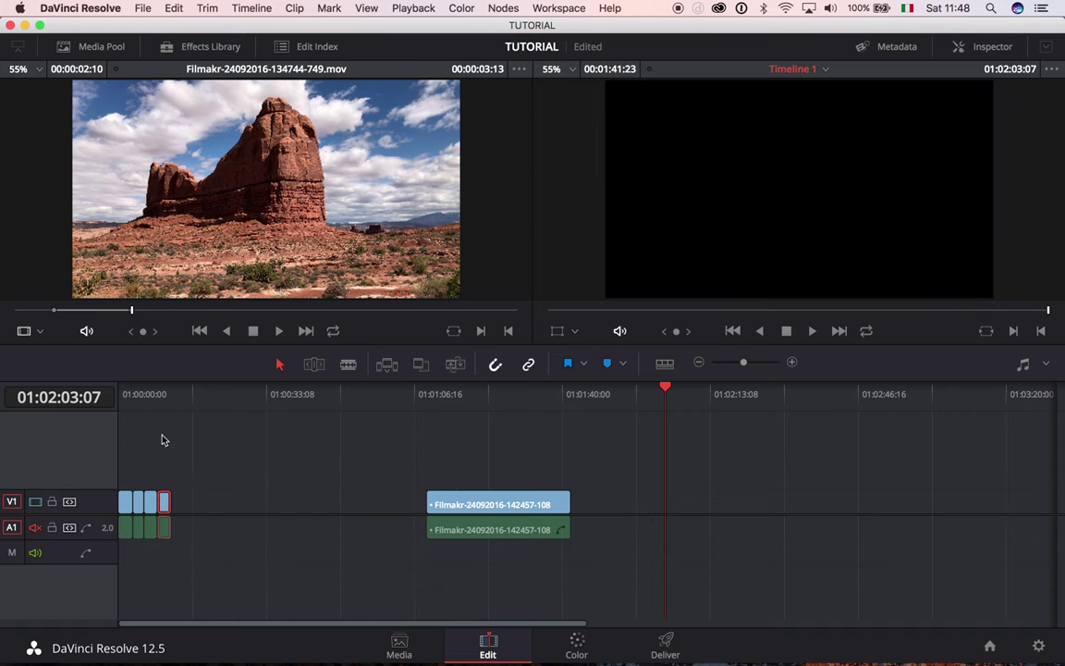
Trim the woman portrait clip's head to the playhead
scroll(158, 423, right, 5)
scroll(161, 430, left, 5)
drag(451, 407, 545, 410)
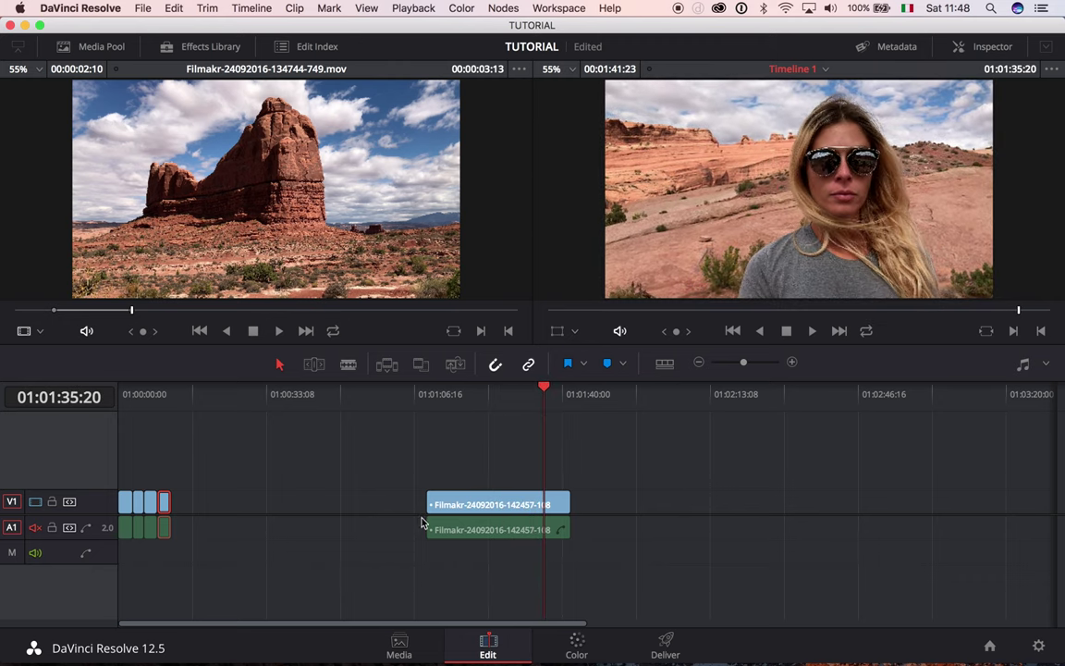
drag(429, 504, 194, 508)
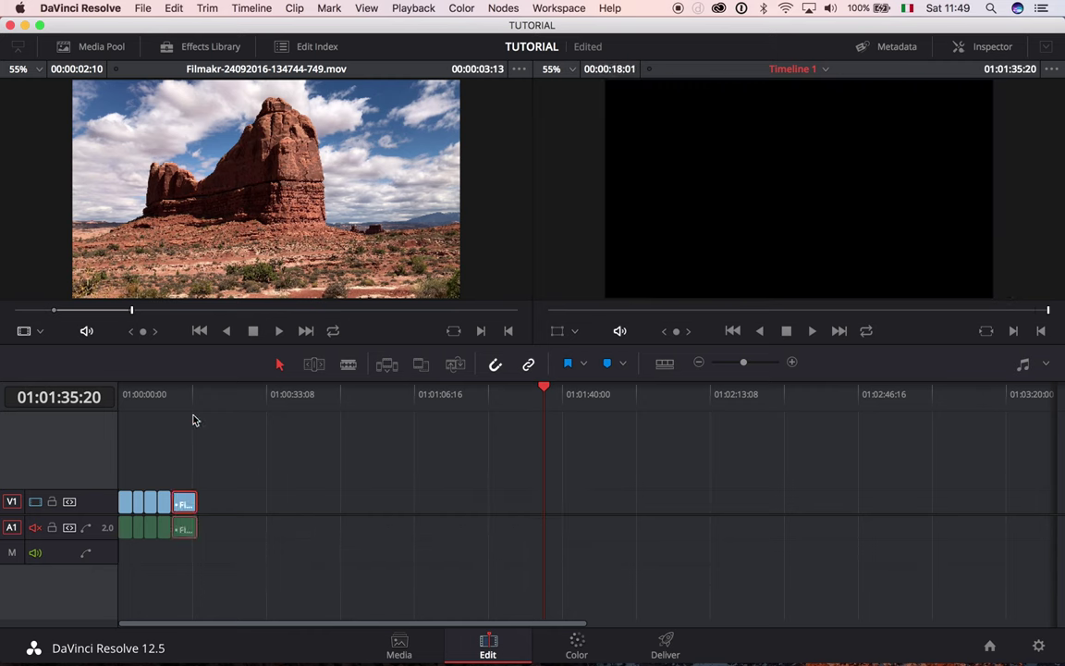
key(Up)
key(Up)
key(Up)
key(Up)
key(Up)
key(Up)
key(End)
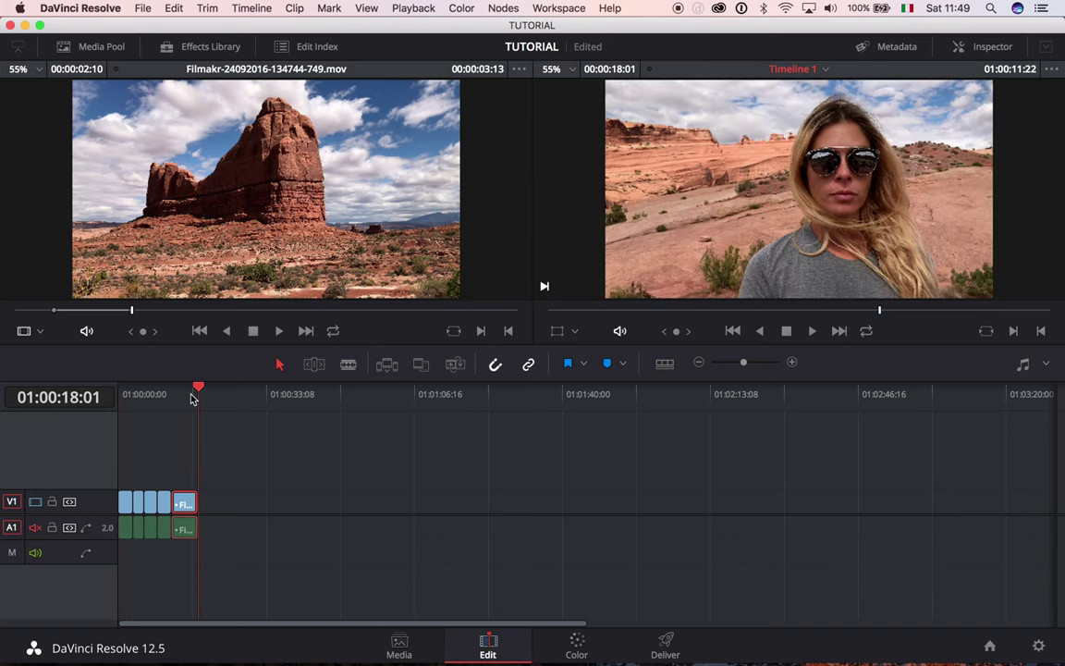
key(Home)
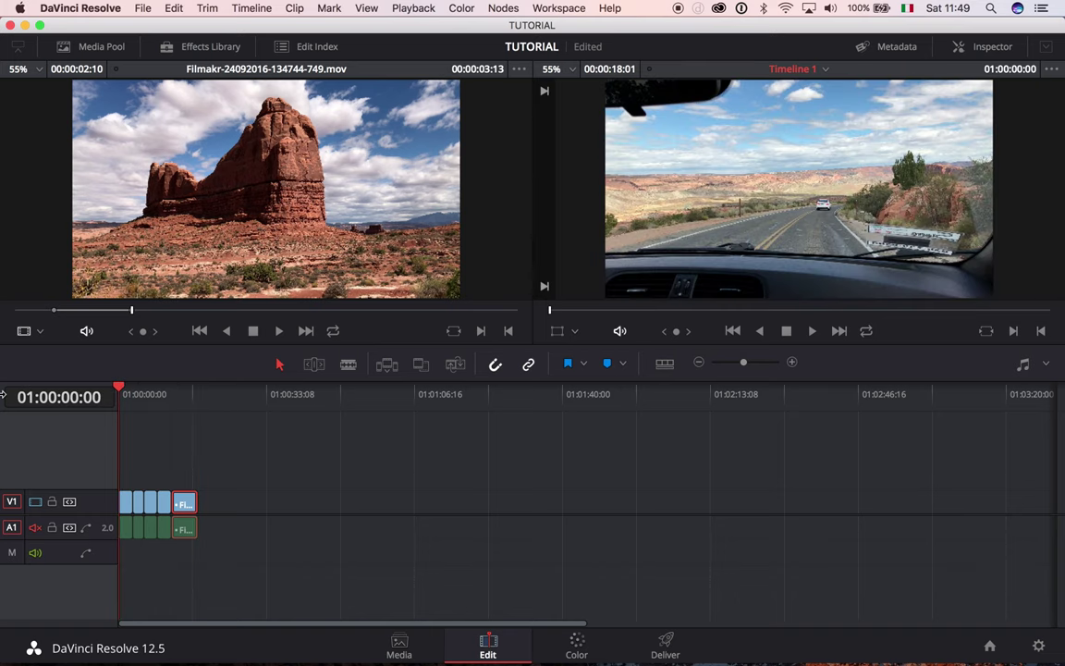
key(space)
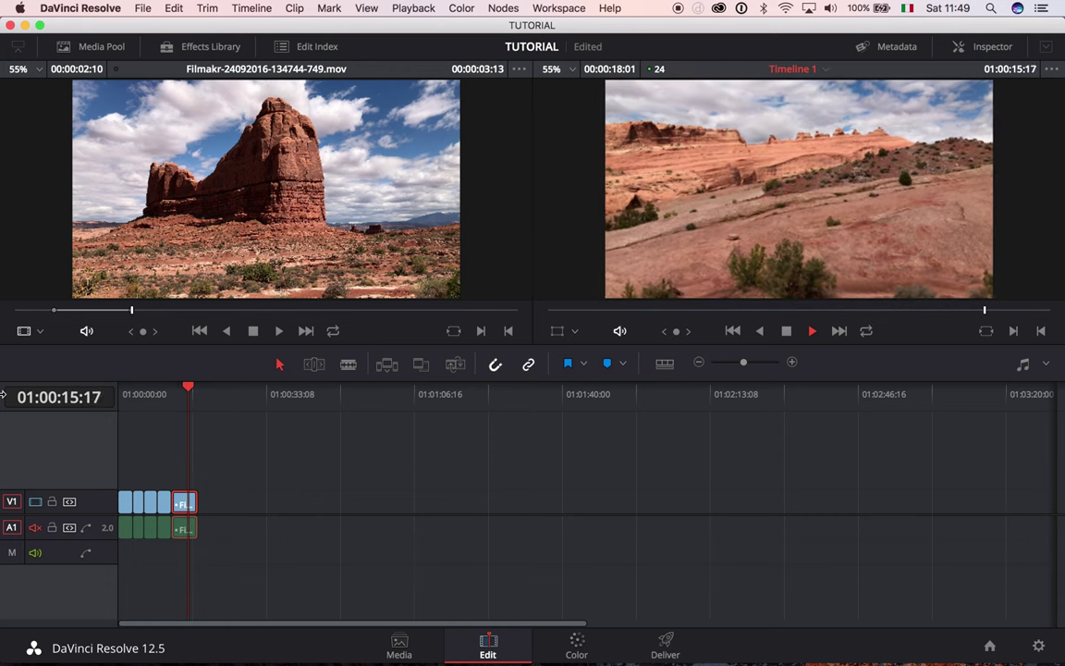
key(space)
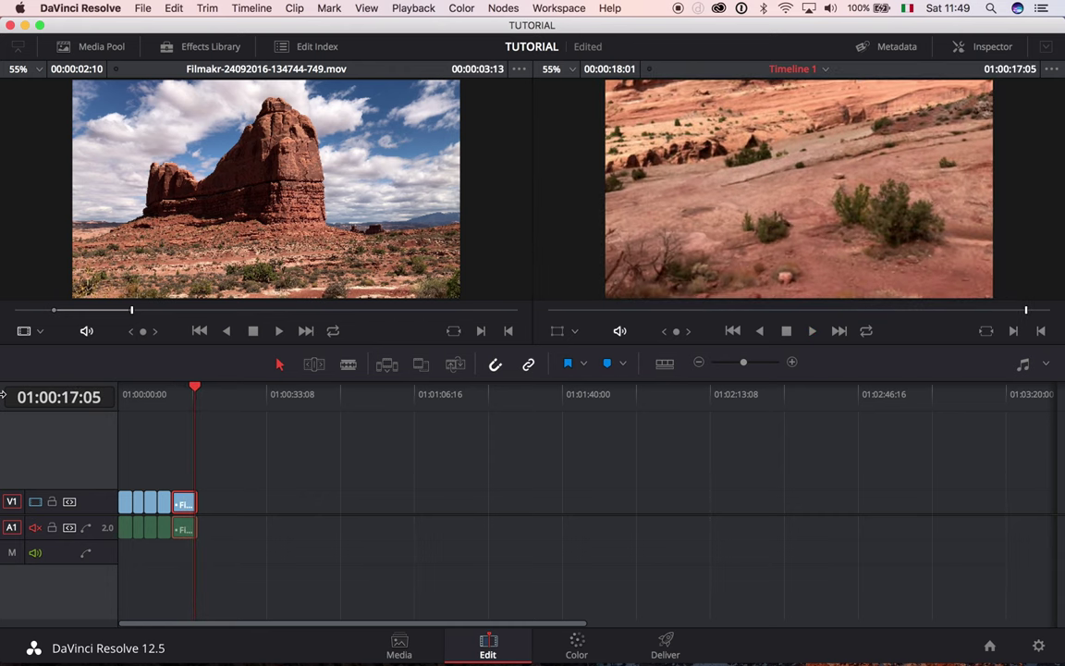
key(shift+z)
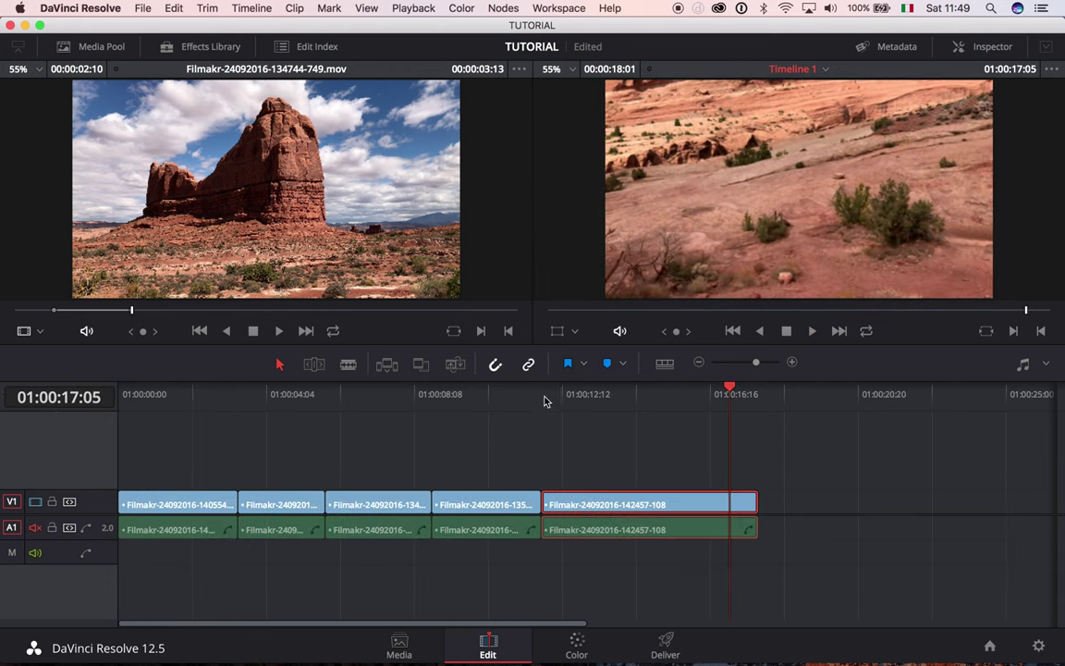
Trim the start and end of the final woman-portrait clip so the edit runs about 14 seconds
click(515, 400)
drag(597, 504, 565, 505)
drag(826, 501, 621, 501)
Play back the ending, fit the timeline to view, return to the start, and save the project
click(463, 407)
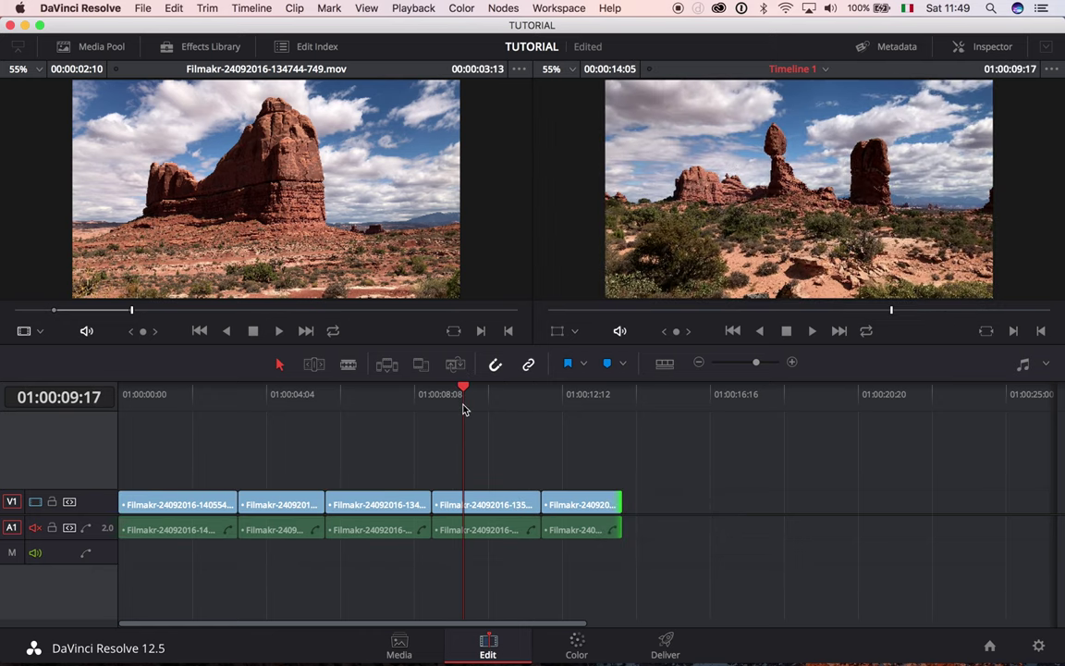
key(space)
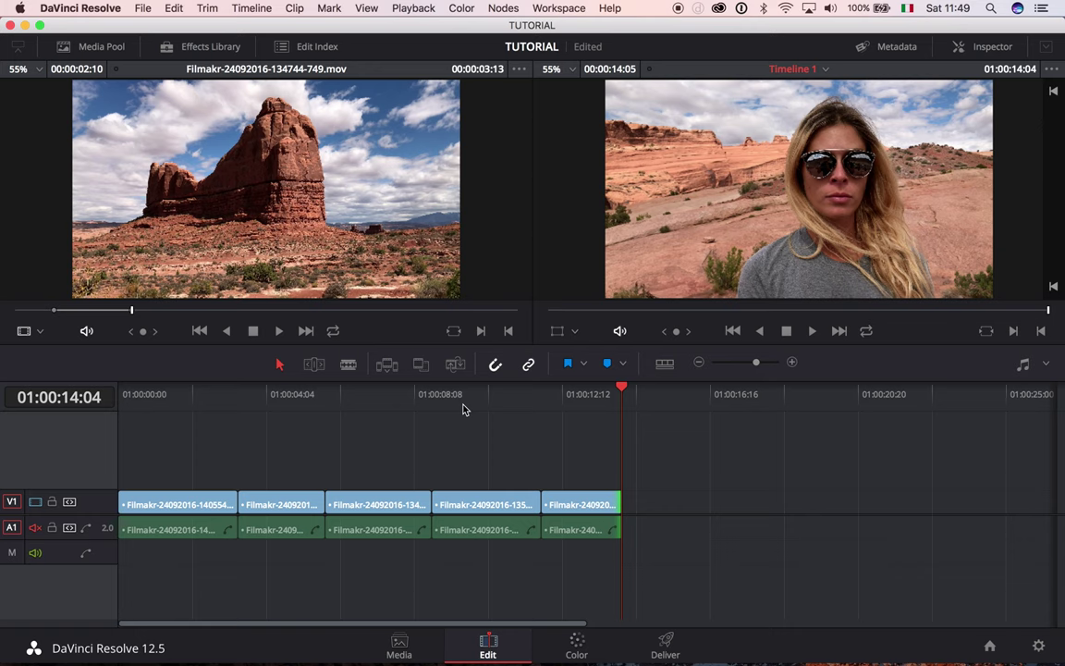
key(super+minus)
key(super+minus)
key(super+minus)
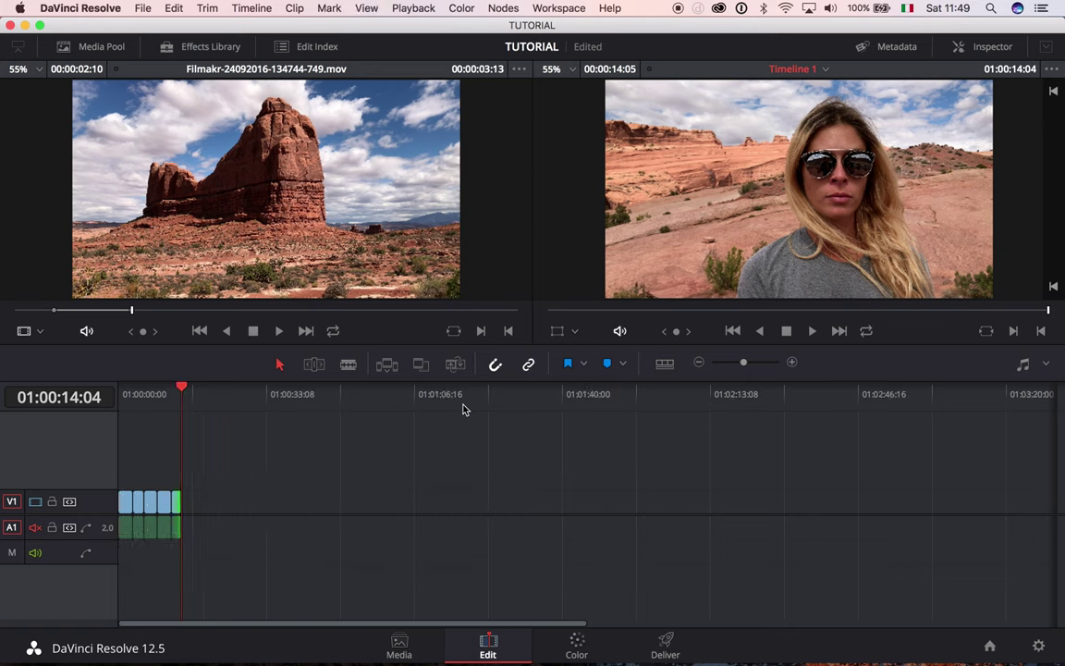
key(Home)
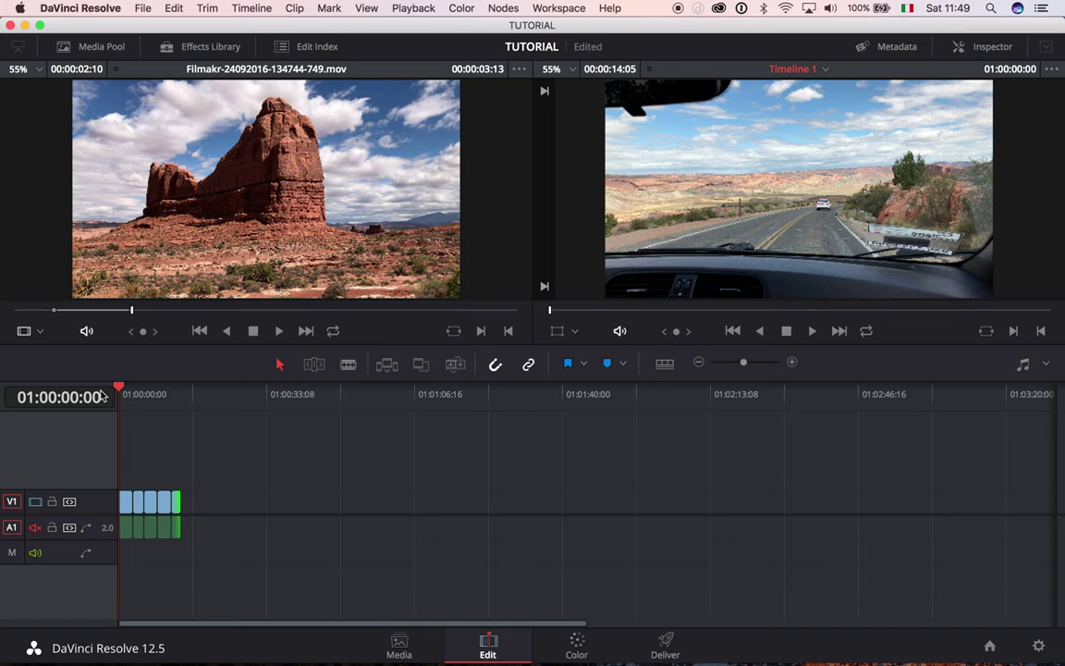
key(super+s)
Go to the Color page, close the floating scopes and effects library, and toggle the Gallery
click(580, 646)
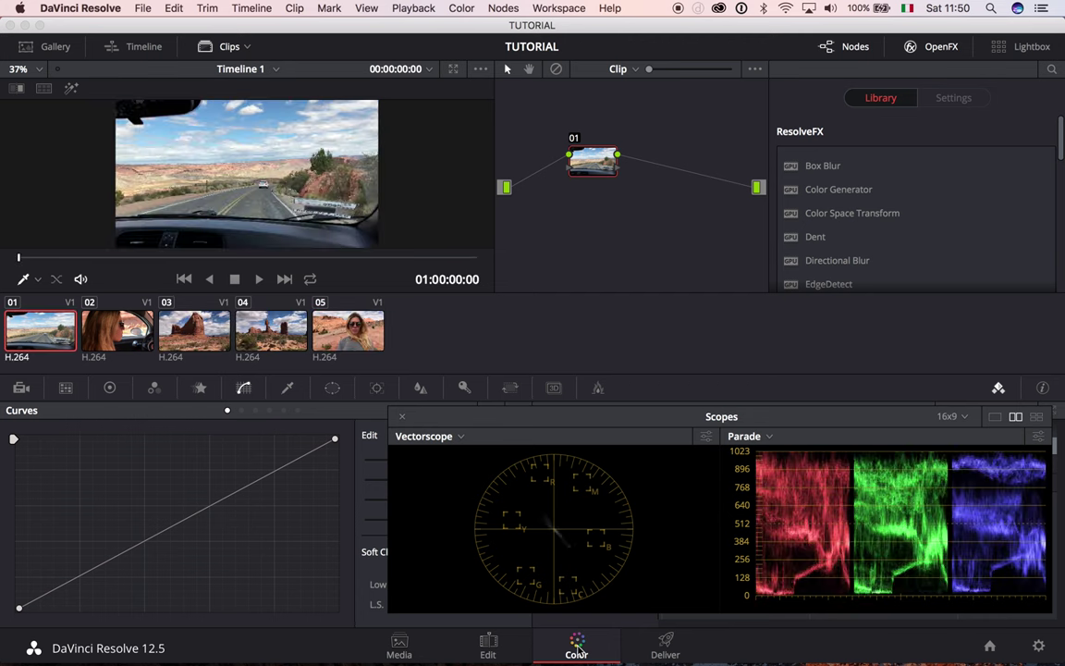
click(399, 420)
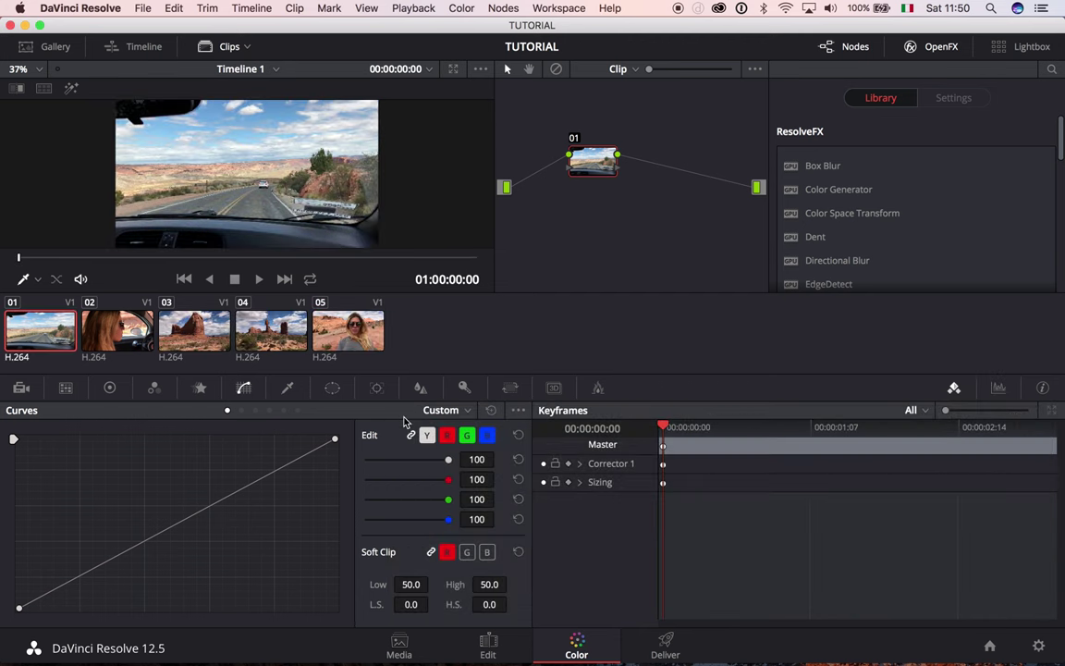
click(934, 46)
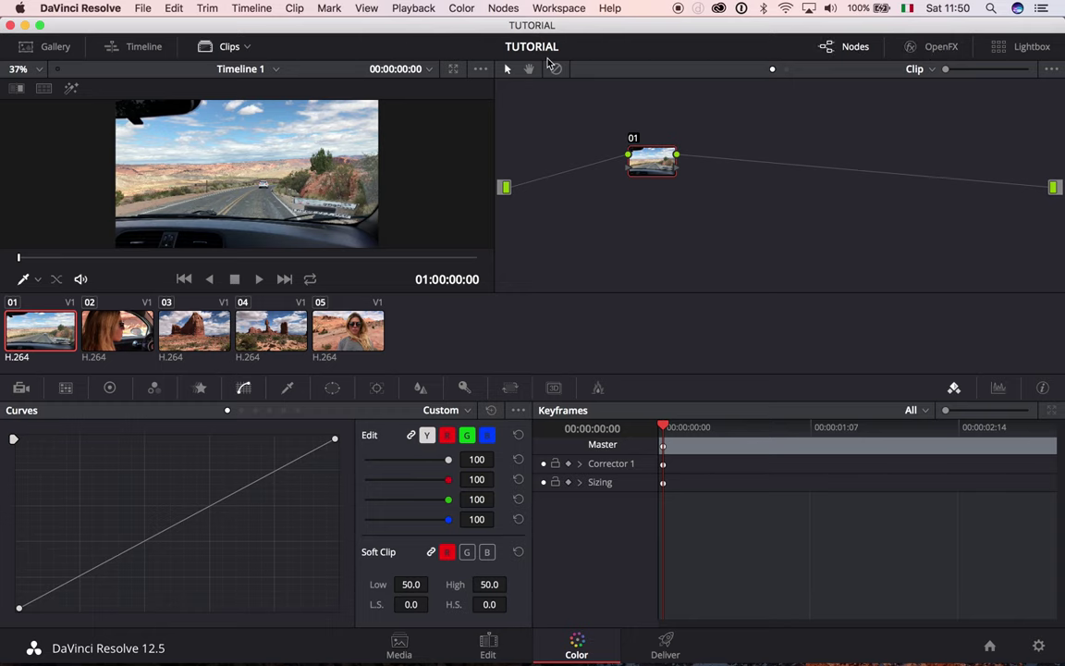
click(52, 48)
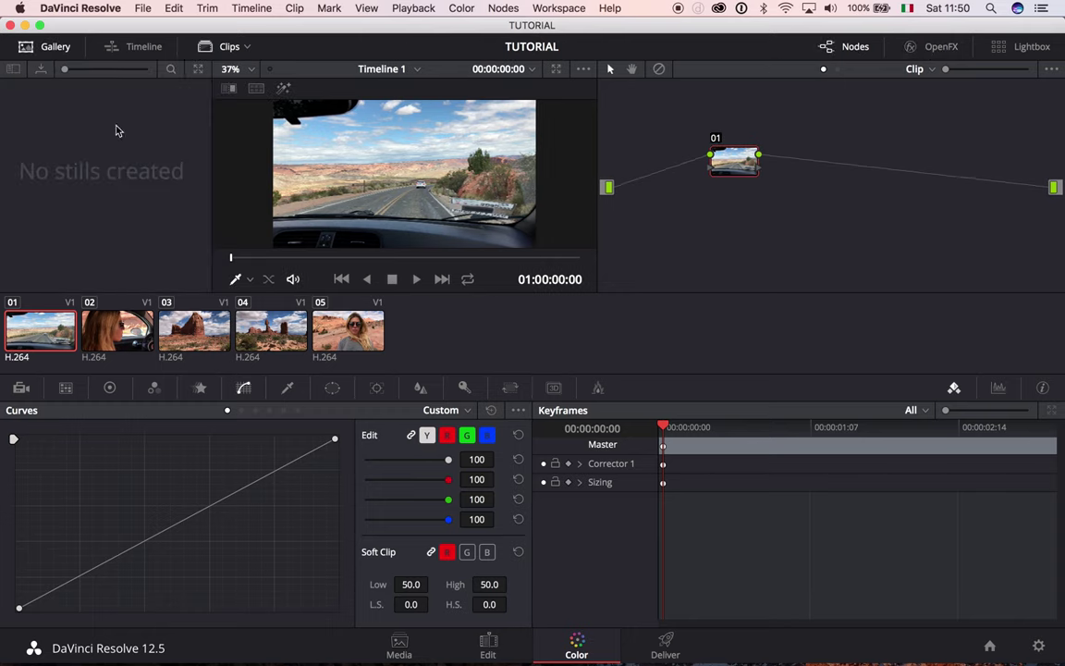
click(47, 48)
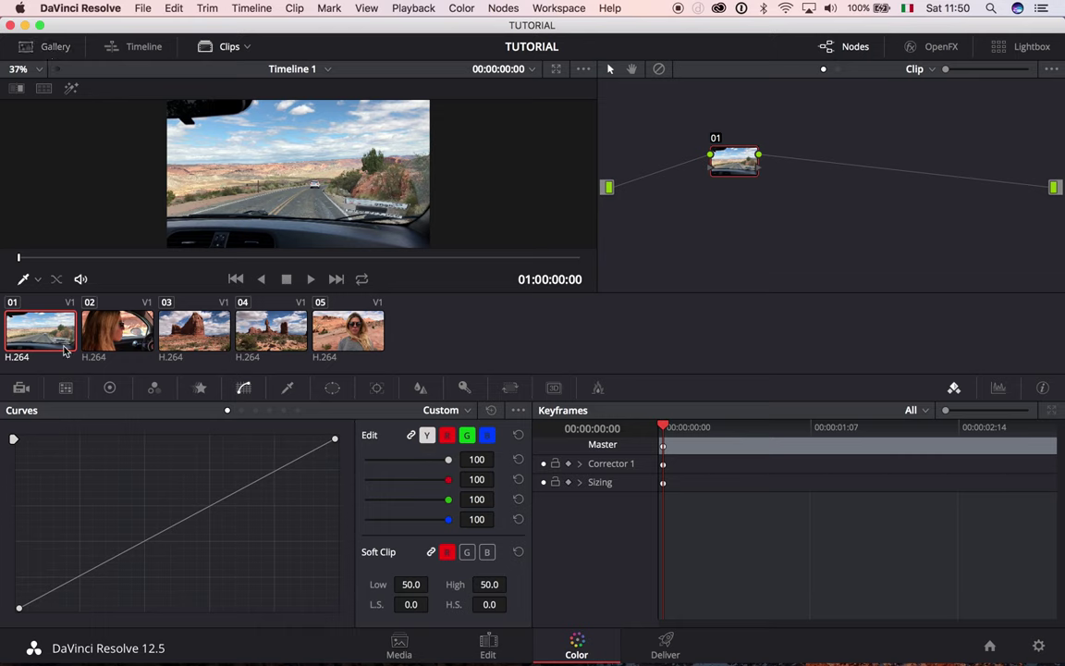
Review clips 03, 04, 05 and 01 in the viewer, playing through to clip 03
click(194, 342)
click(268, 329)
click(342, 328)
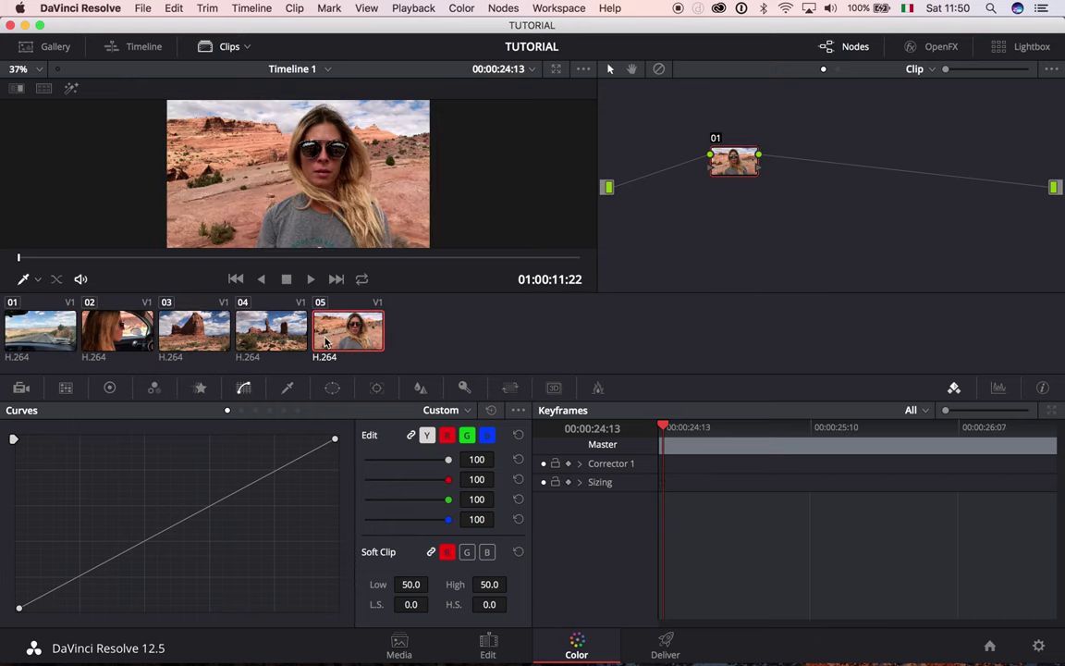
click(33, 338)
key(space)
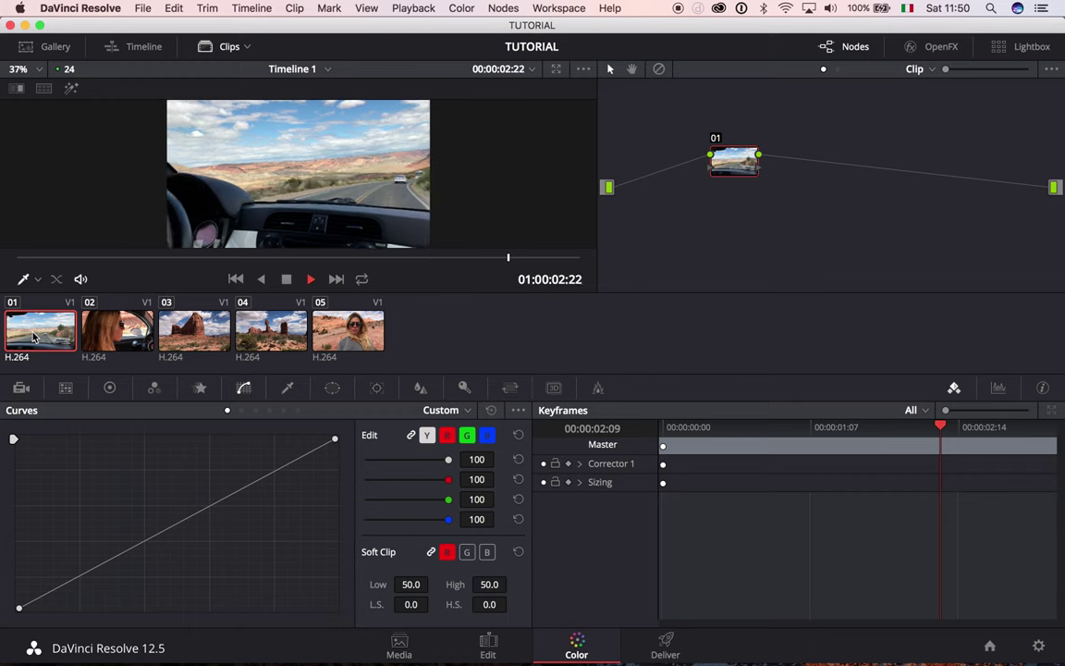
key(space)
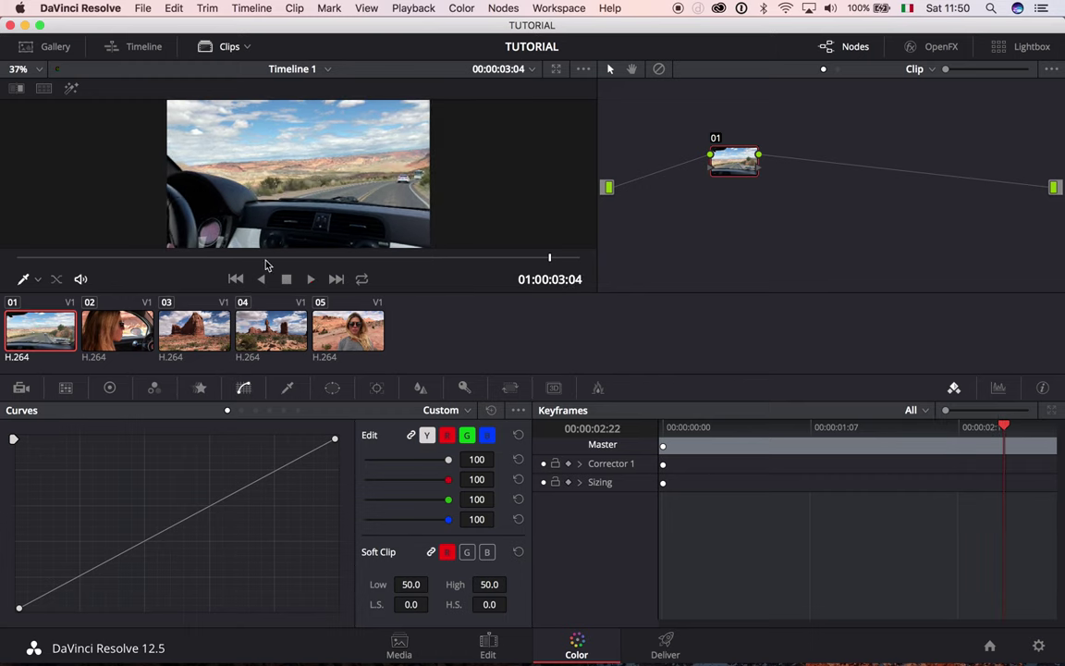
key(space)
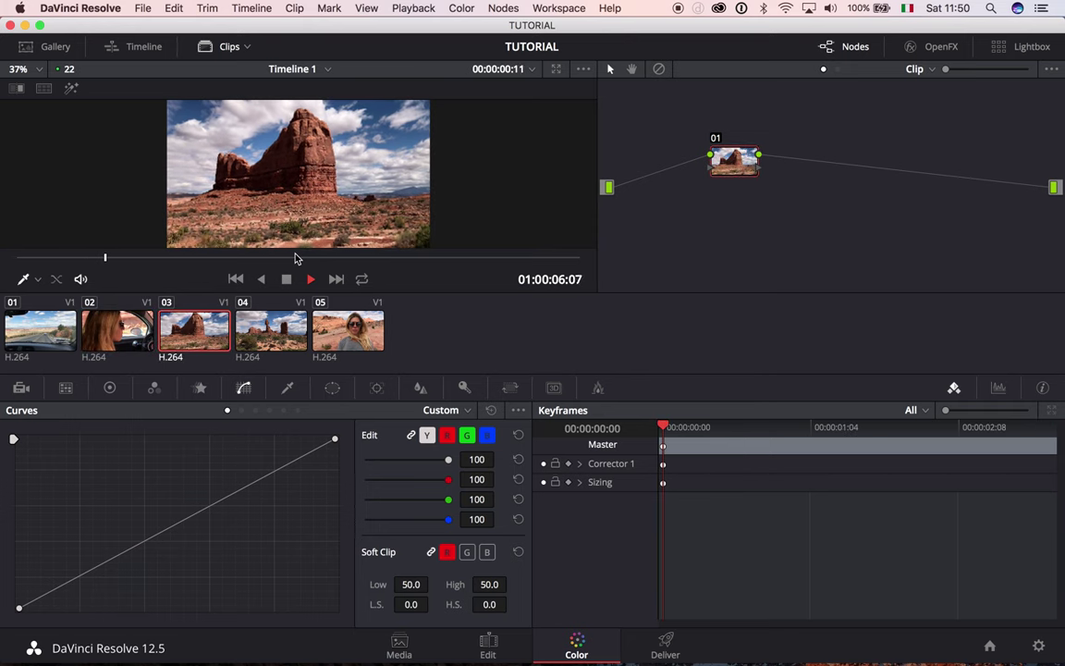
key(space)
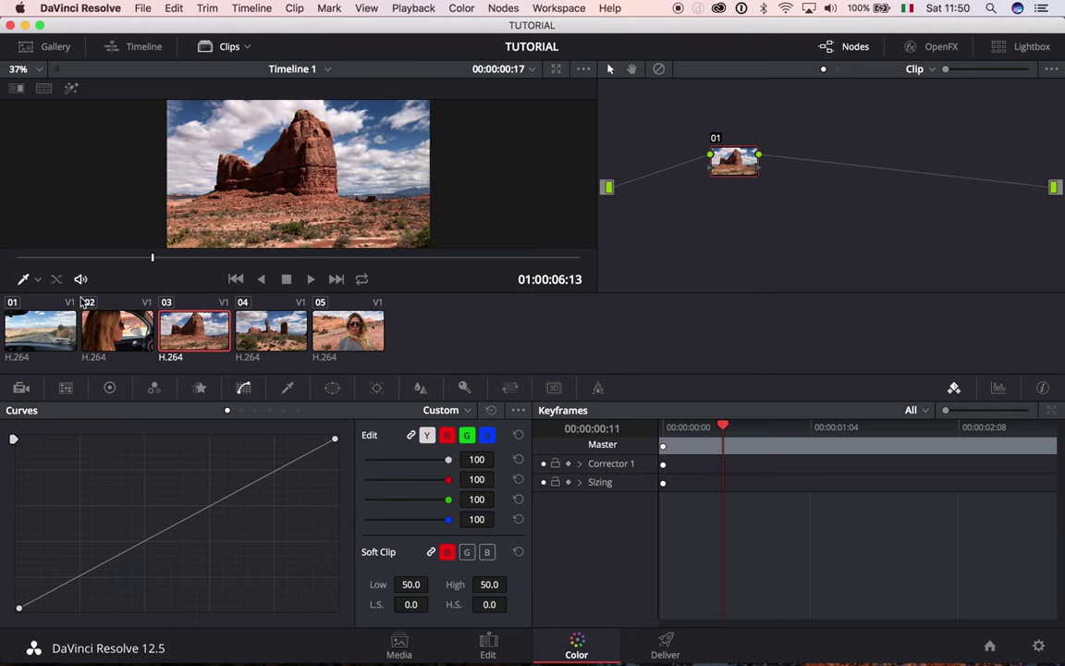
Hide the clip thumbnail strip so the viewer shows larger
click(221, 49)
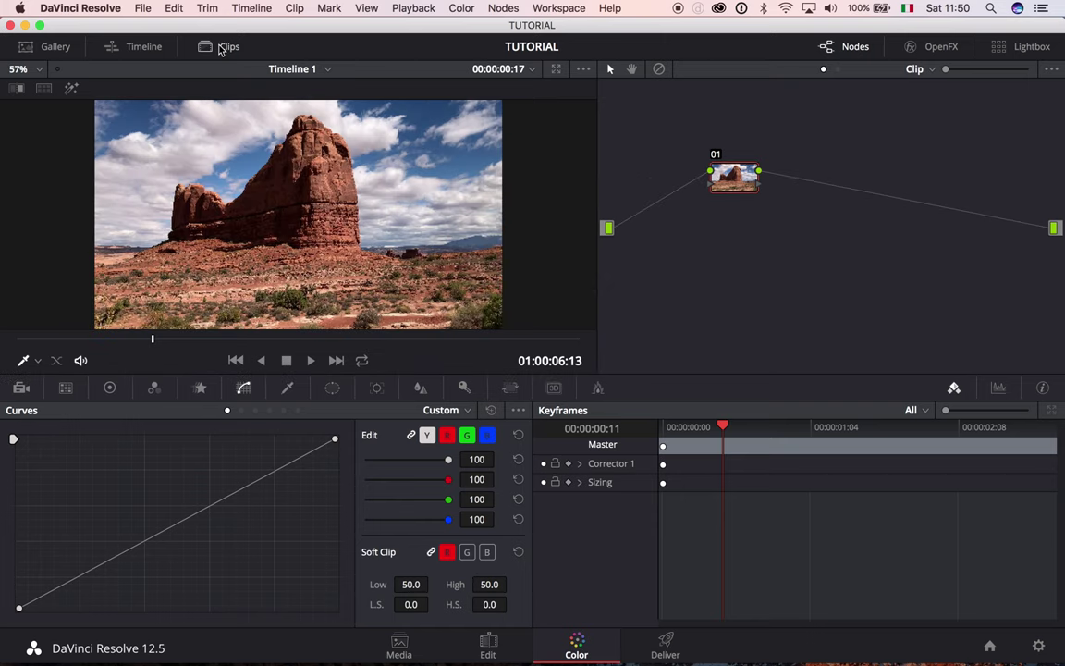
click(221, 49)
click(221, 49)
click(221, 49)
click(221, 49)
Show the mini timeline under the viewer and select the first driving clip
click(142, 48)
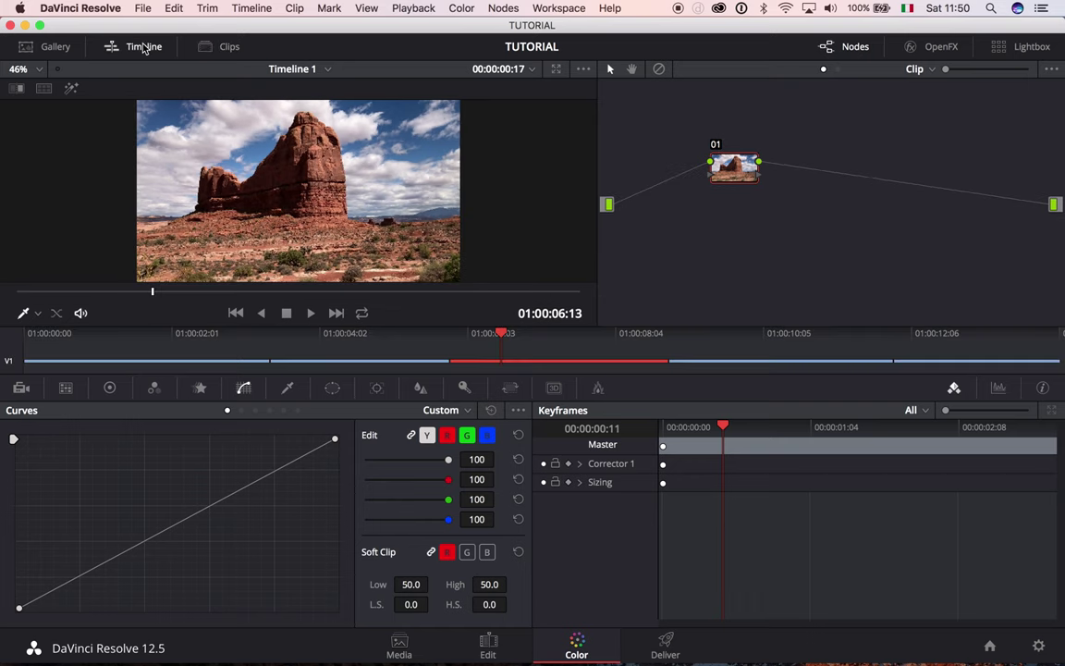
click(347, 361)
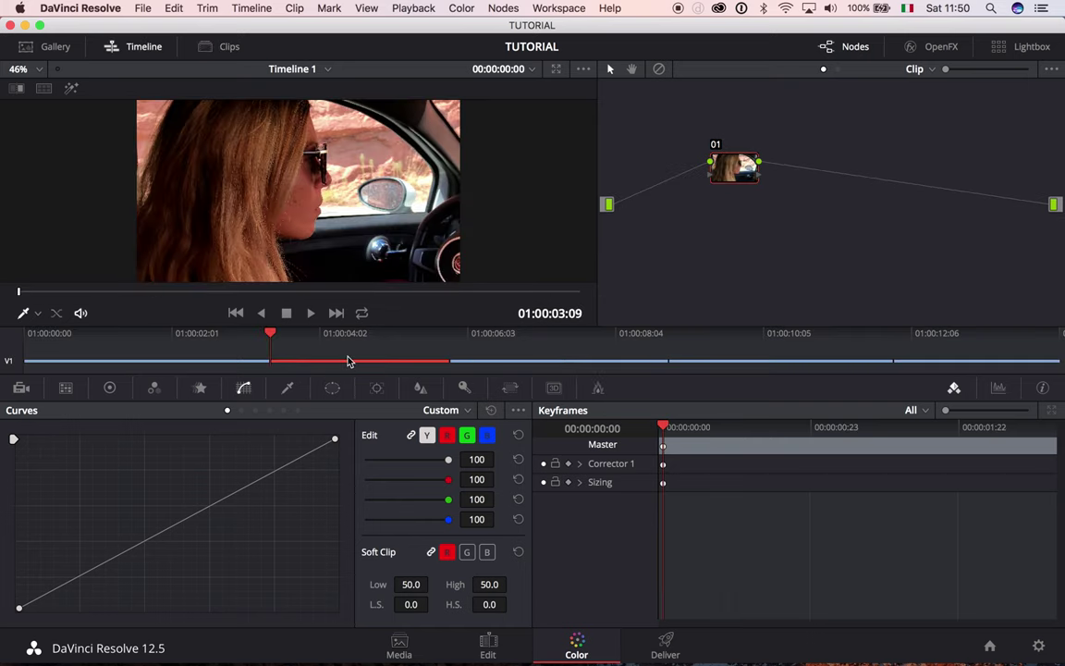
click(215, 360)
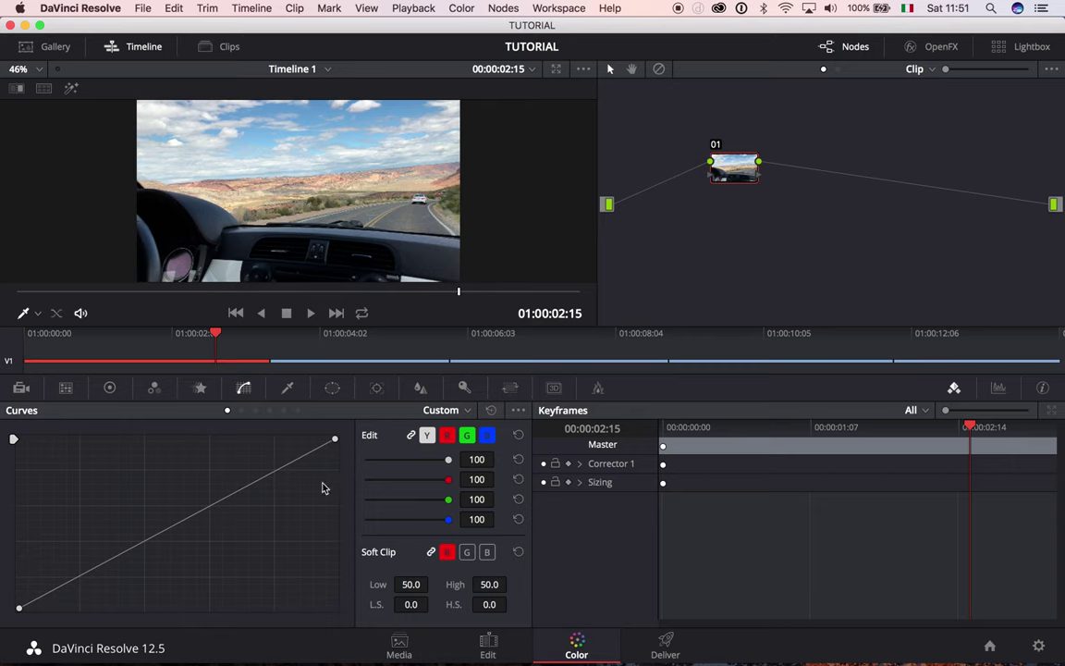
Flip through the Camera Raw, Color Match, Color Wheels, RGB Mixer and Motion Effects palettes
click(30, 390)
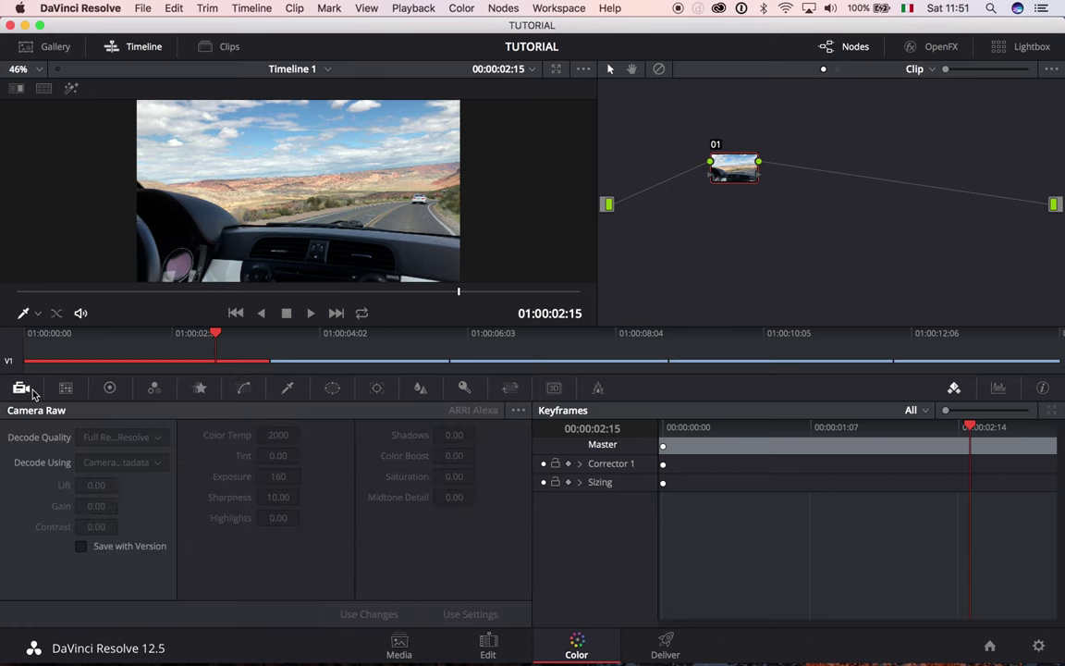
click(65, 387)
click(109, 387)
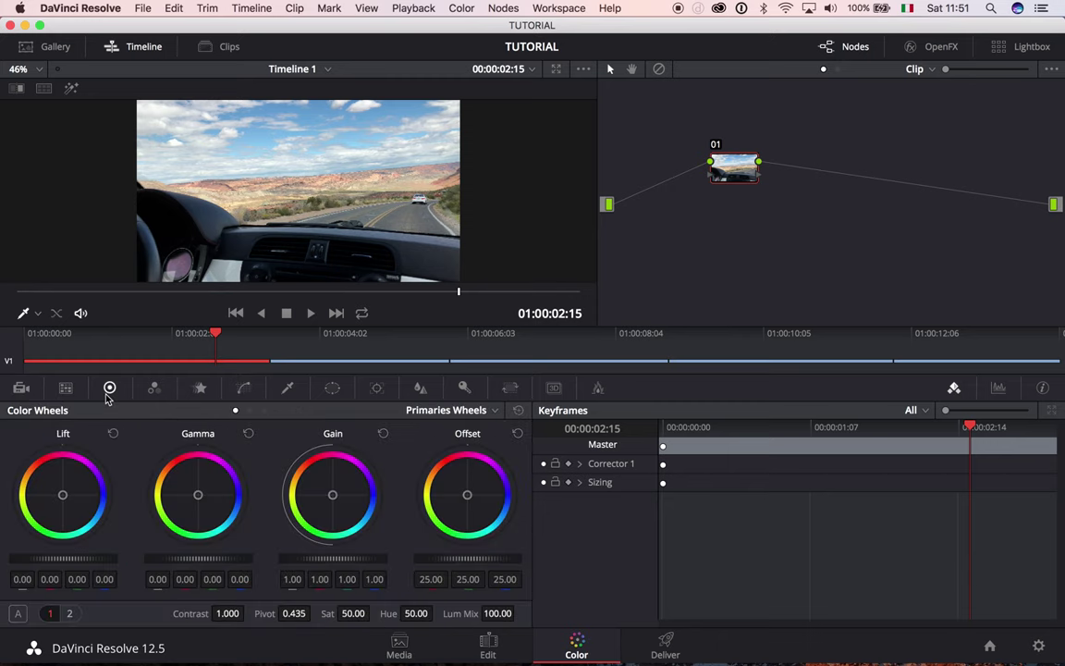
click(153, 387)
click(200, 388)
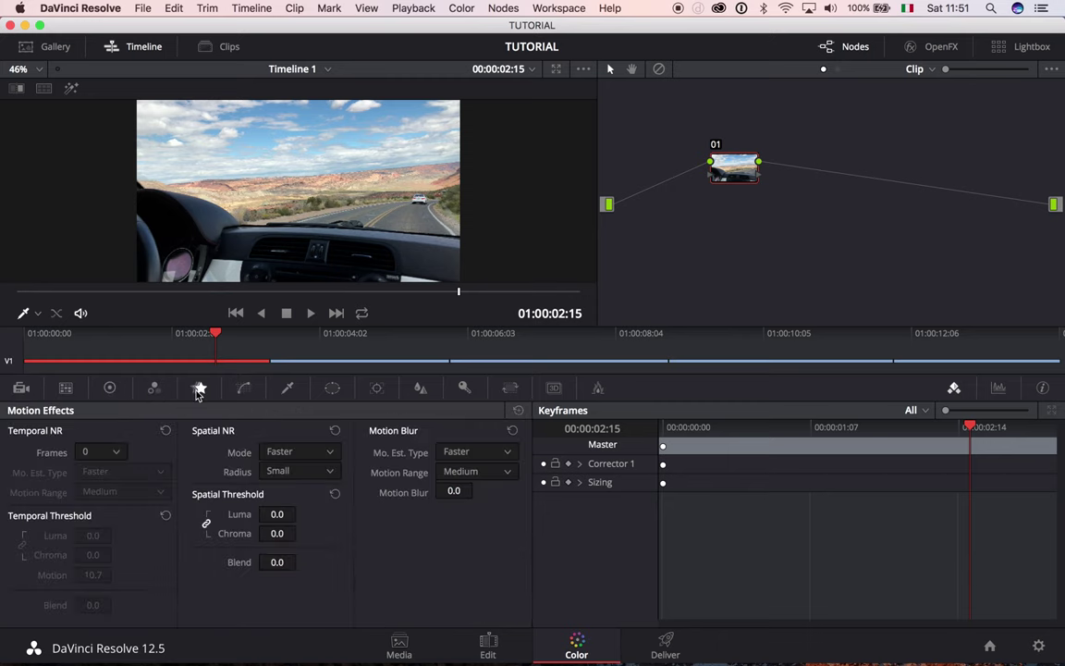
click(110, 389)
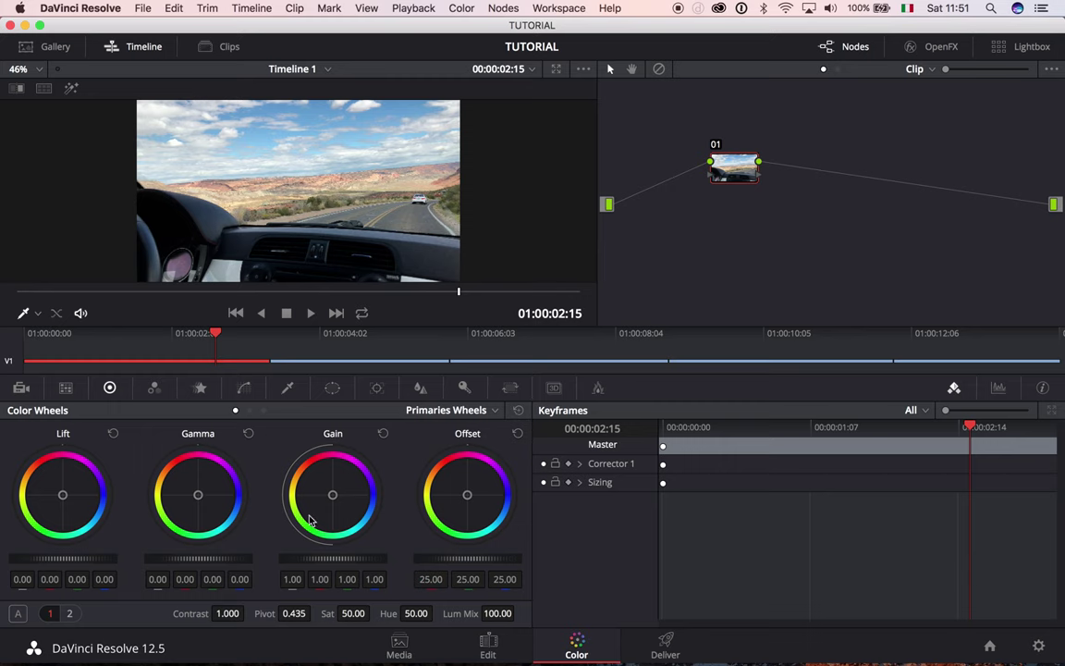
Step through the RGB Mixer, Motion Effects, Curves, Qualifier, Window and Tracker palettes
click(152, 388)
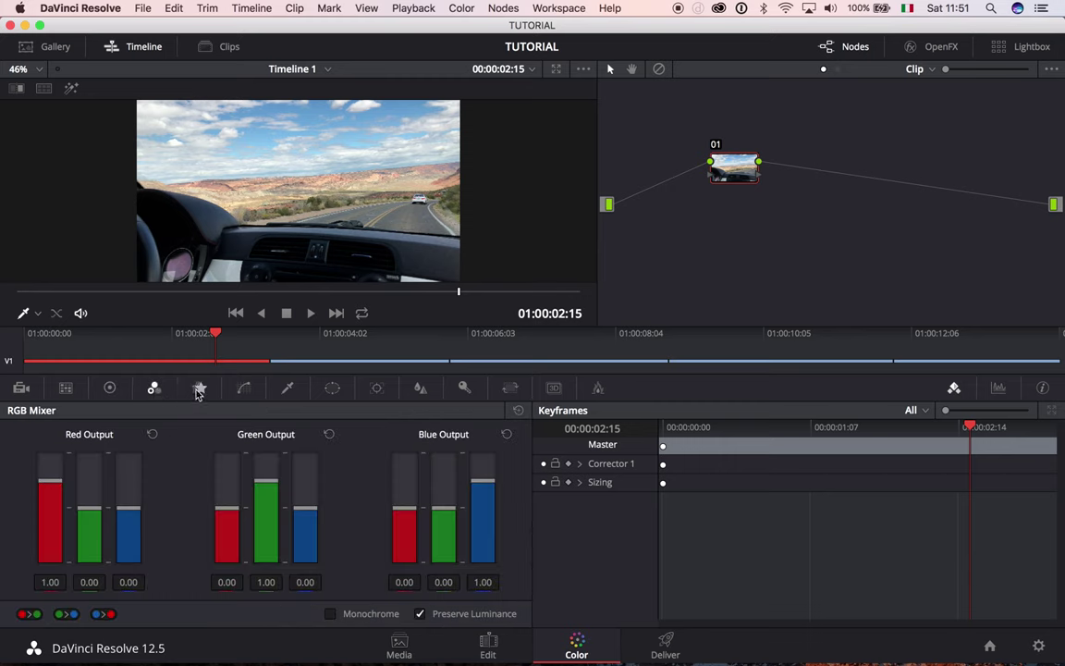
click(200, 390)
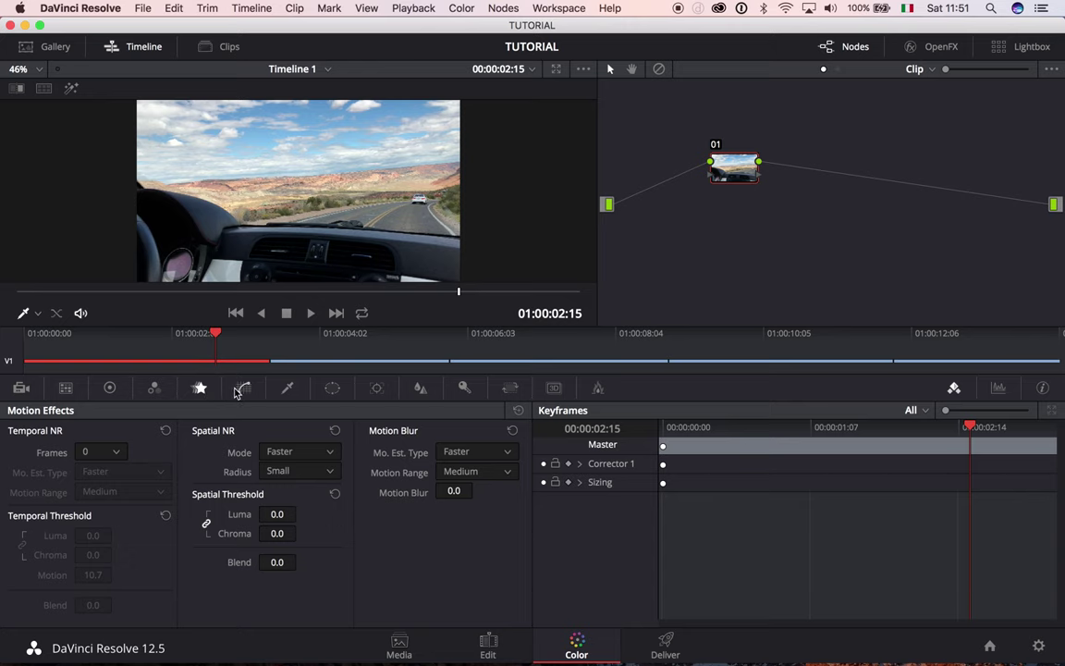
click(243, 390)
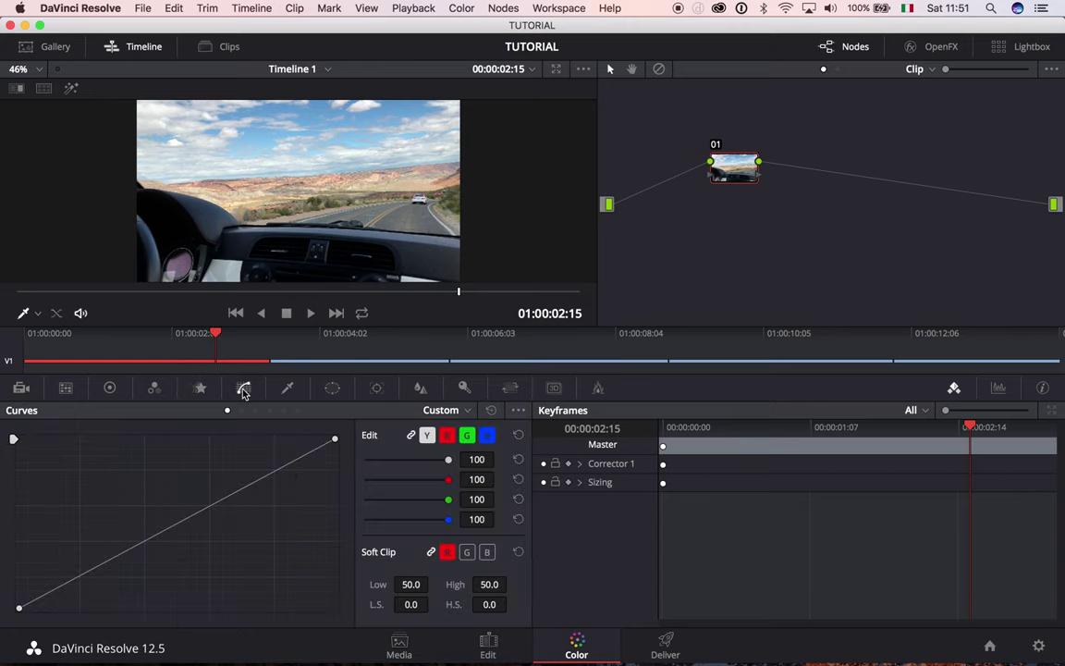
click(292, 389)
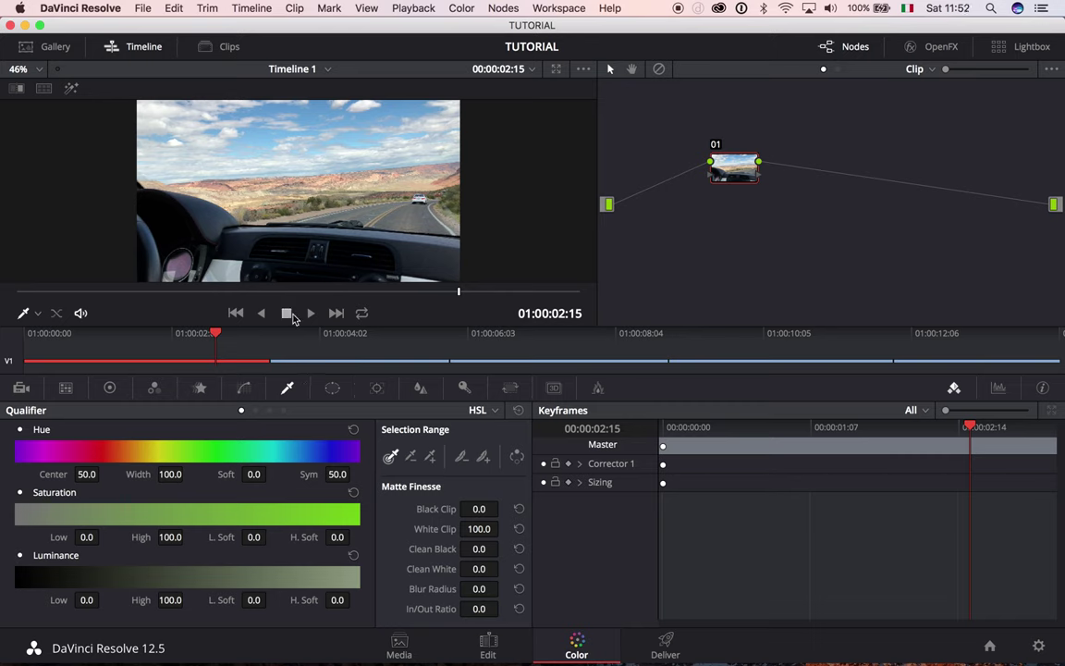
click(333, 390)
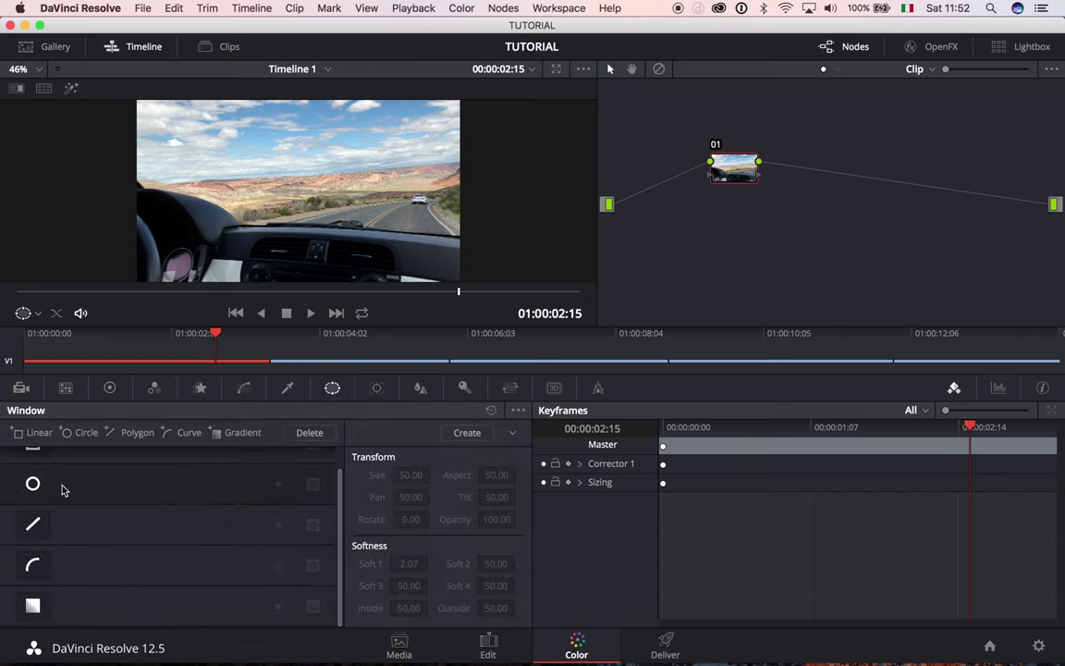
click(379, 389)
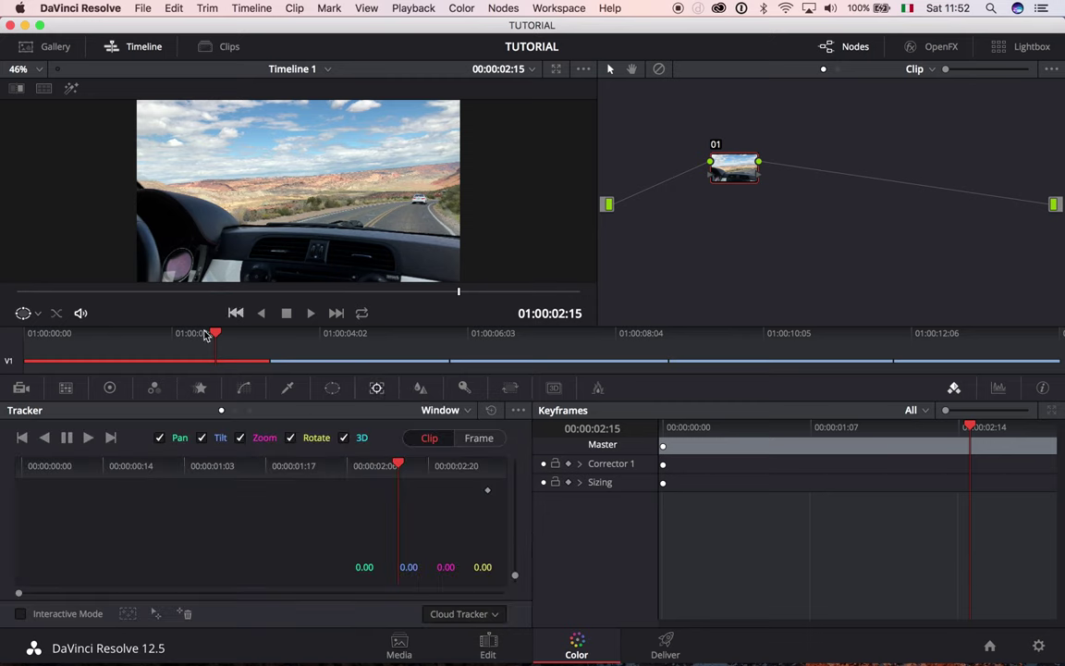
Test a strong blur on node 01, then set the linked blur Radius to 0.48
click(419, 389)
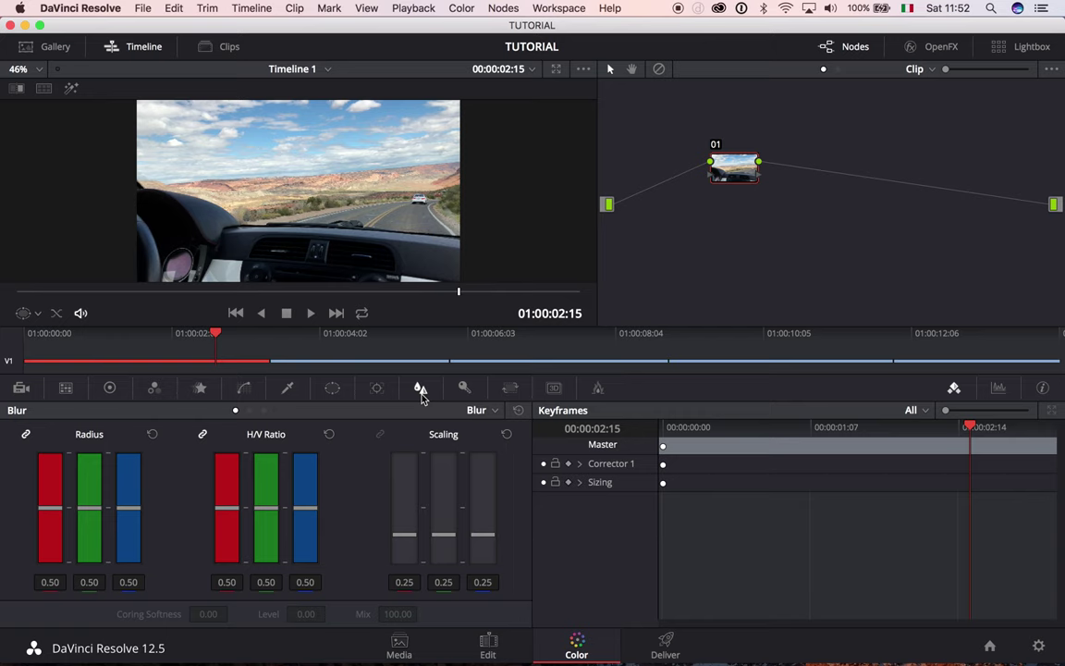
drag(51, 518, 62, 324)
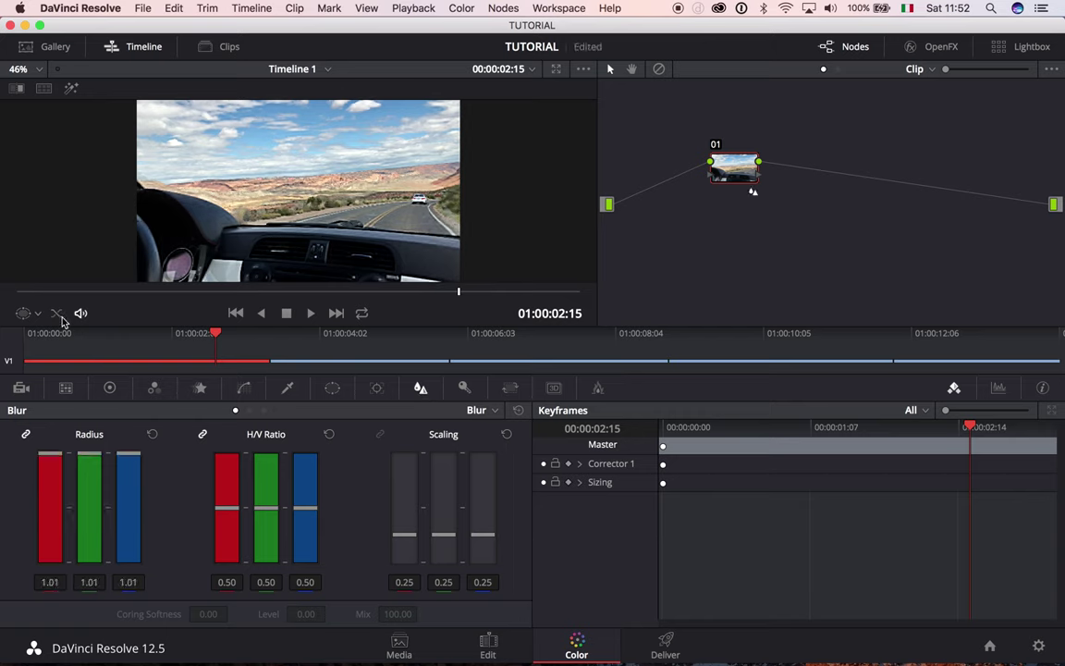
drag(62, 446, 62, 510)
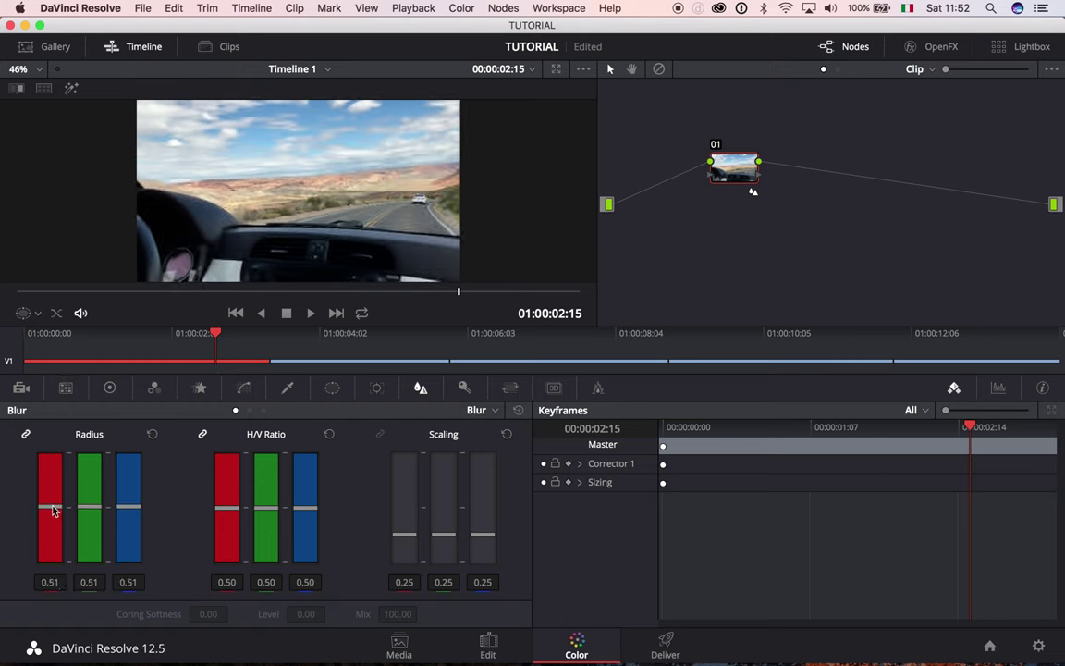
drag(53, 510, 53, 515)
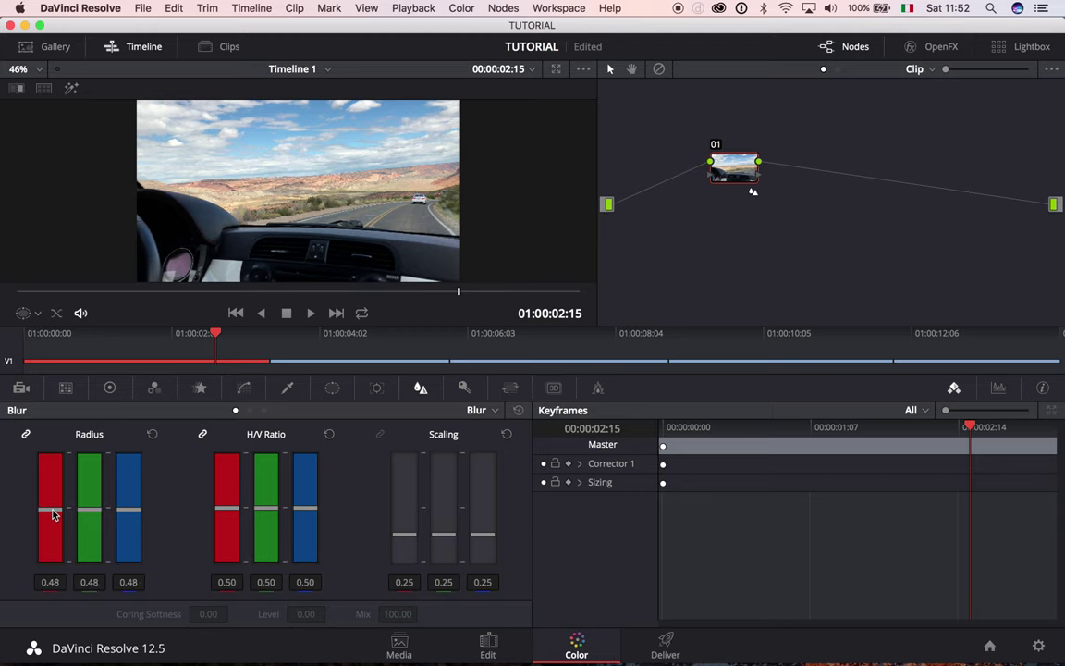
Set node 01's Key Output Gain to 2.000 in the Key palette
click(465, 387)
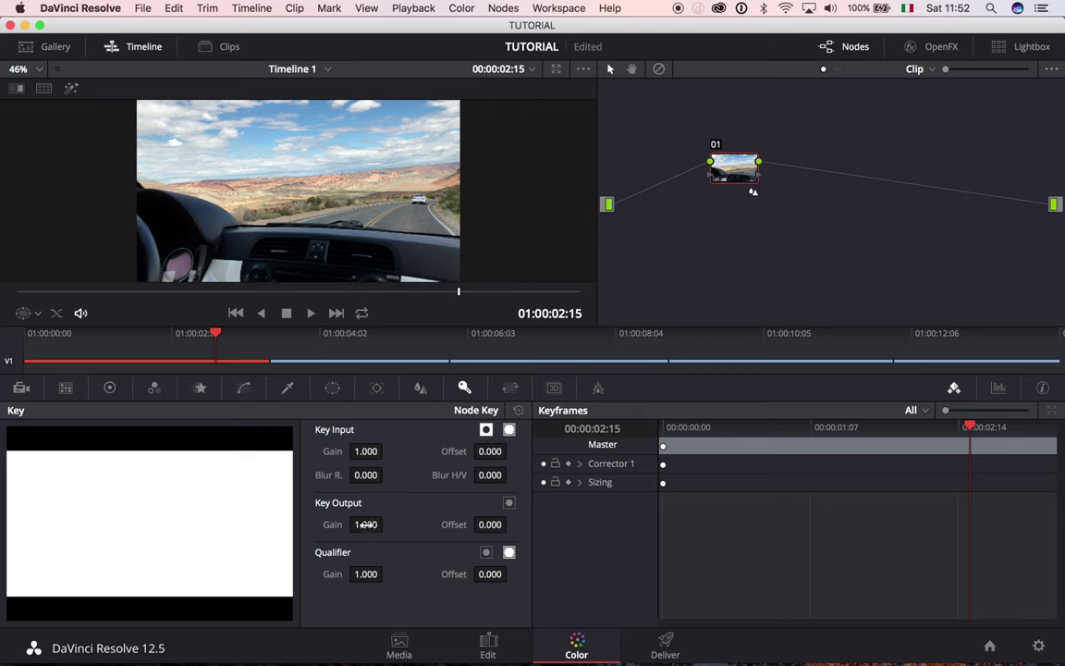
drag(368, 524, 381, 524)
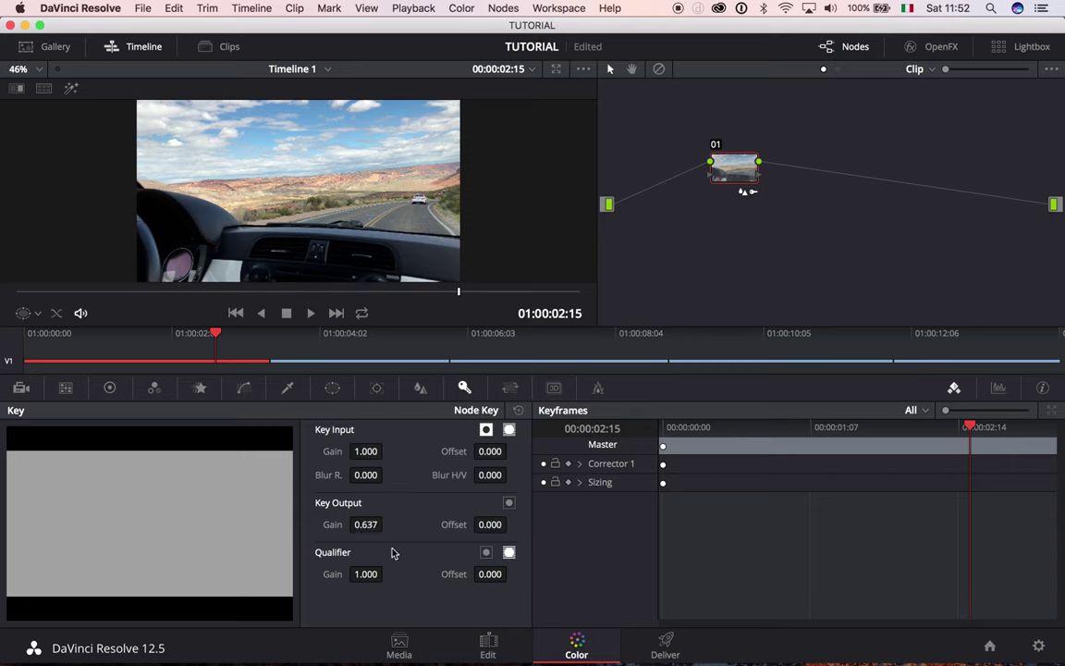
mouse_move(366, 524)
mouse_down()
mouse_move(532, 338)
mouse_move(372, 525)
mouse_up()
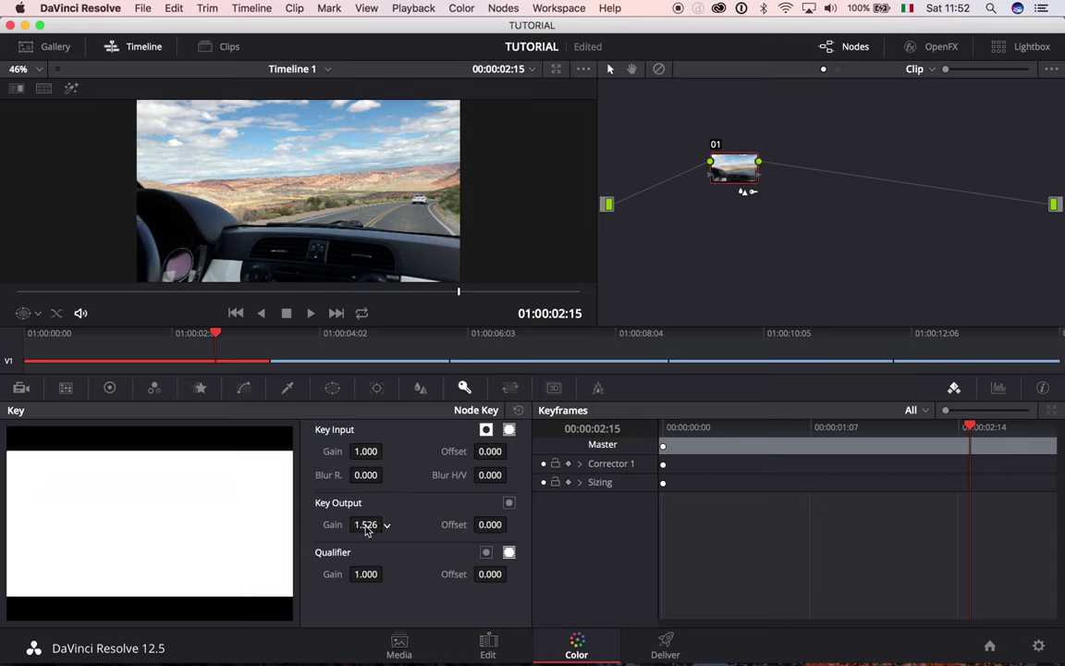
double_click(368, 525)
text(100)
key(Return)
click(511, 387)
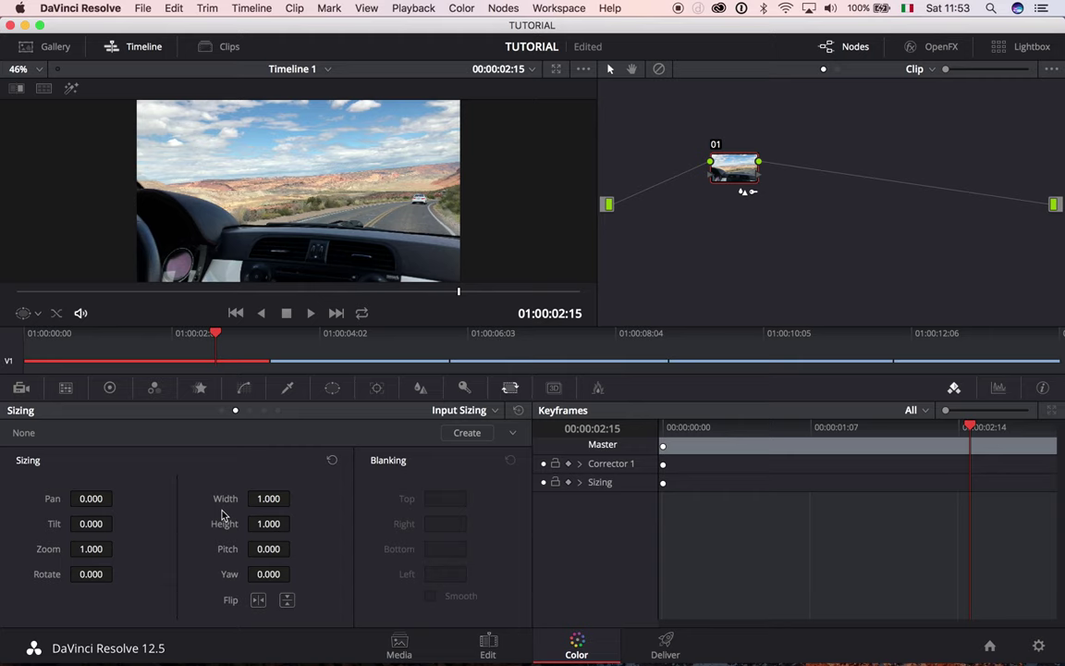
Reset all grades and nodes on the clip, add serial node 02, and show the Primaries Wheels
click(413, 8)
mouse_move(462, 7)
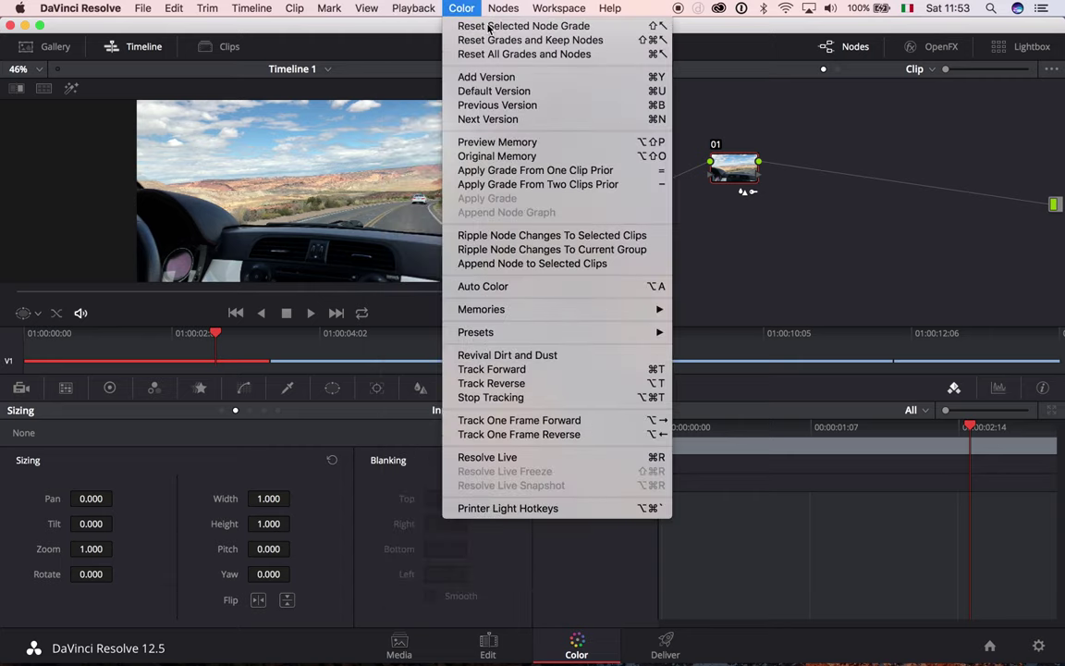
click(480, 54)
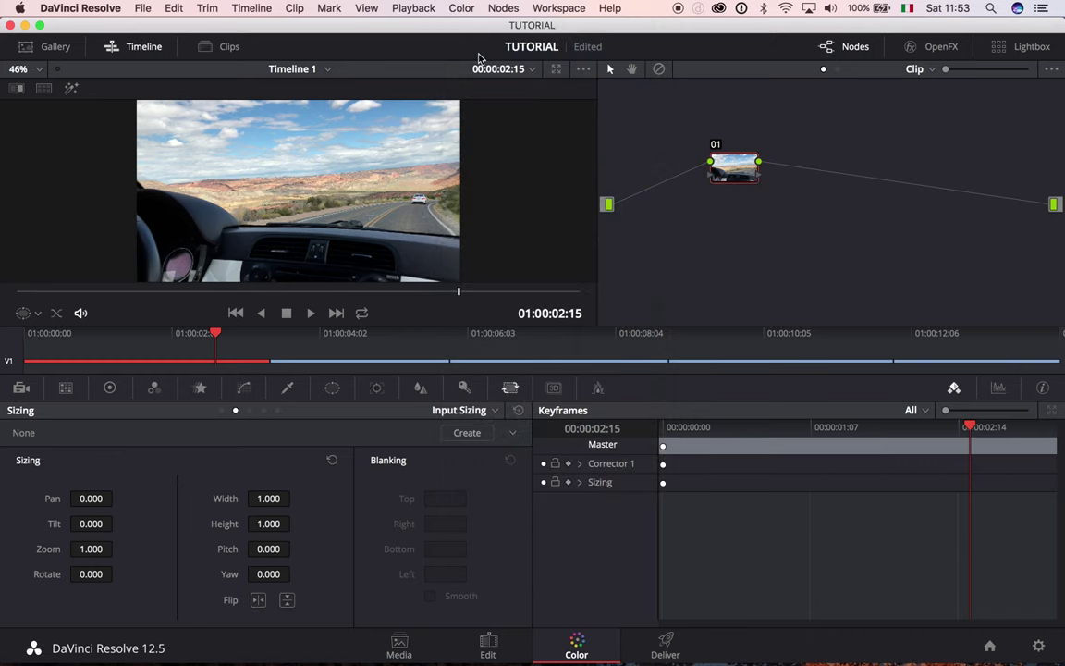
key(alt+s)
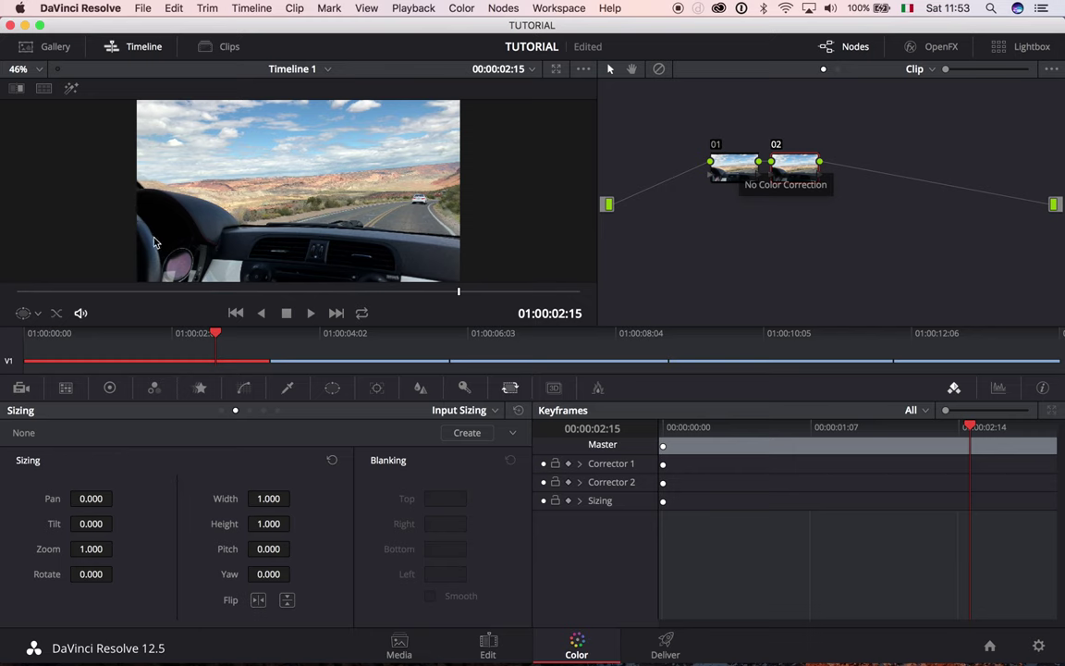
click(110, 387)
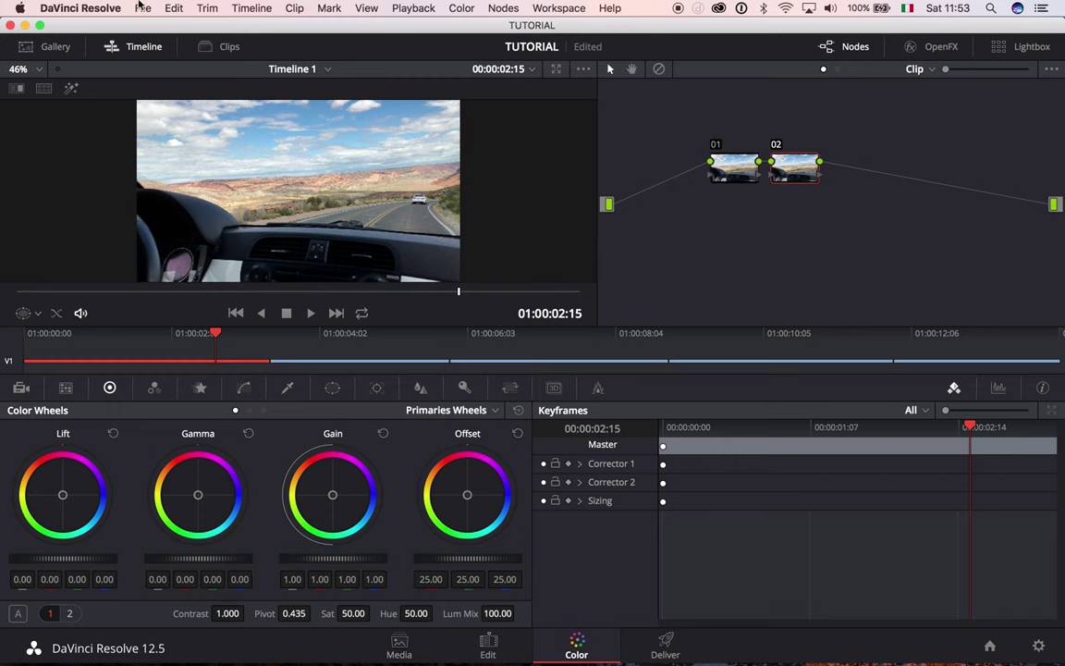
Try 1.33 and 1.66 output blanking, settle on 2.35, and save the project
click(250, 9)
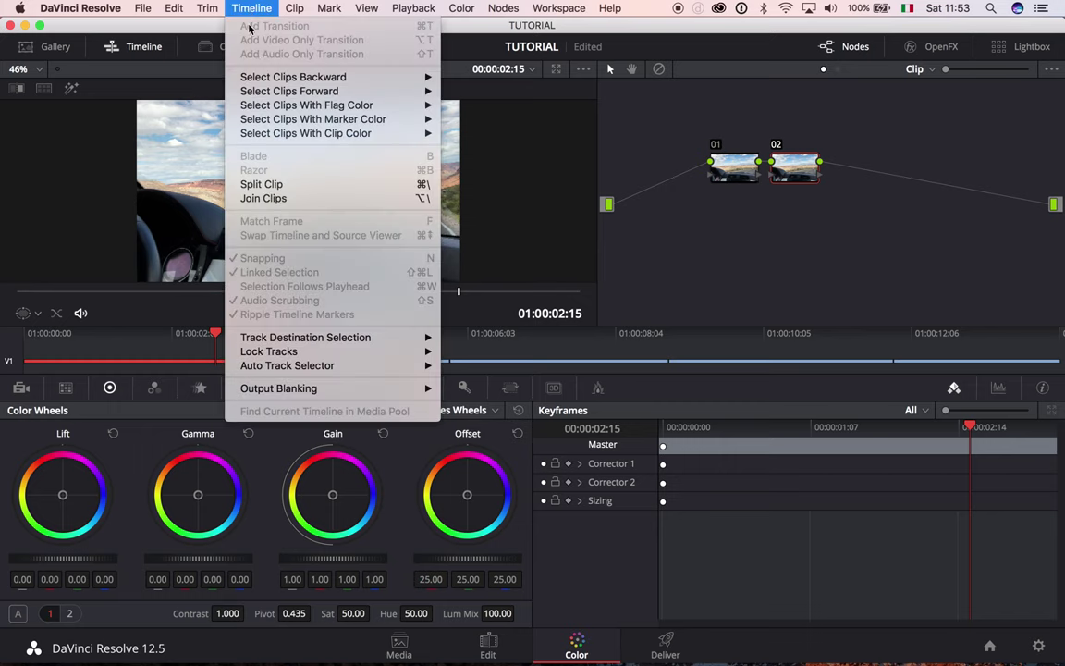
mouse_move(334, 390)
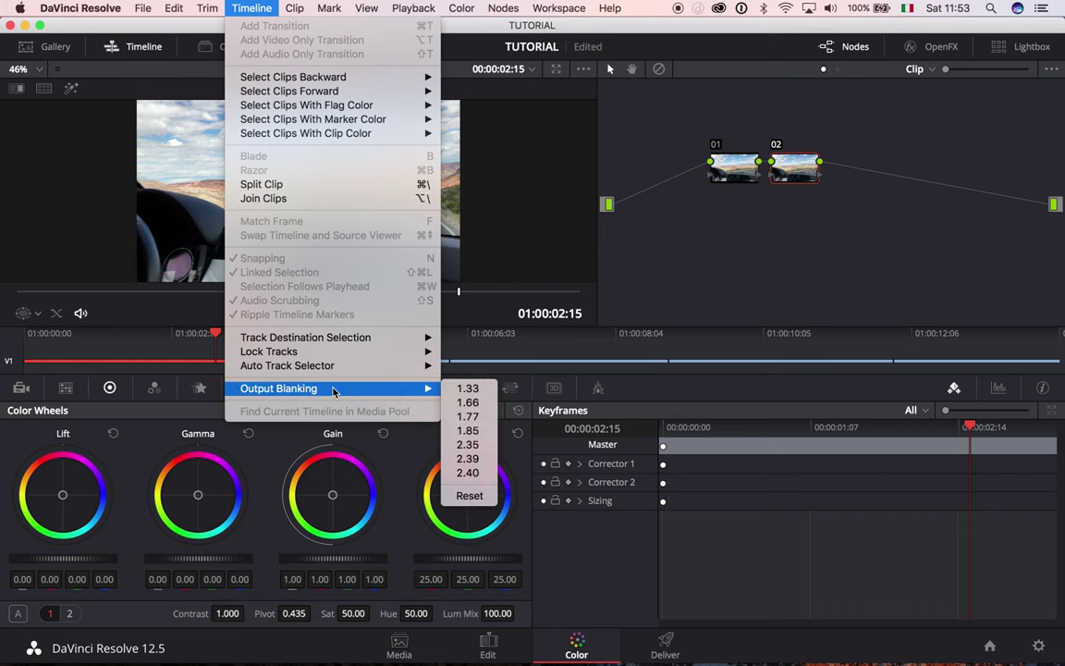
click(467, 390)
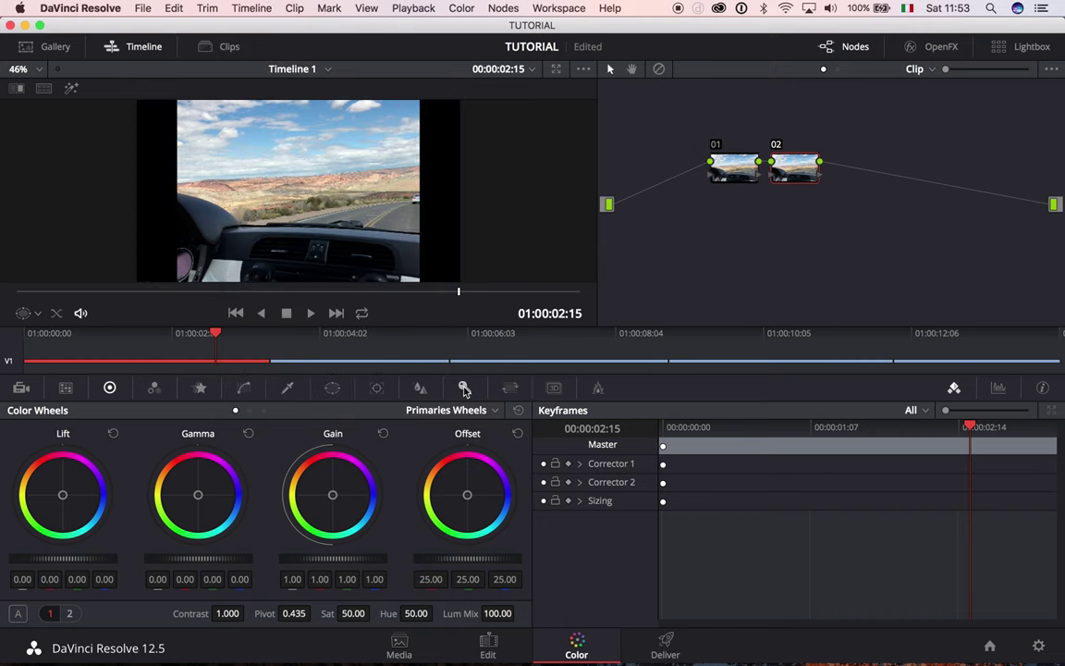
click(242, 7)
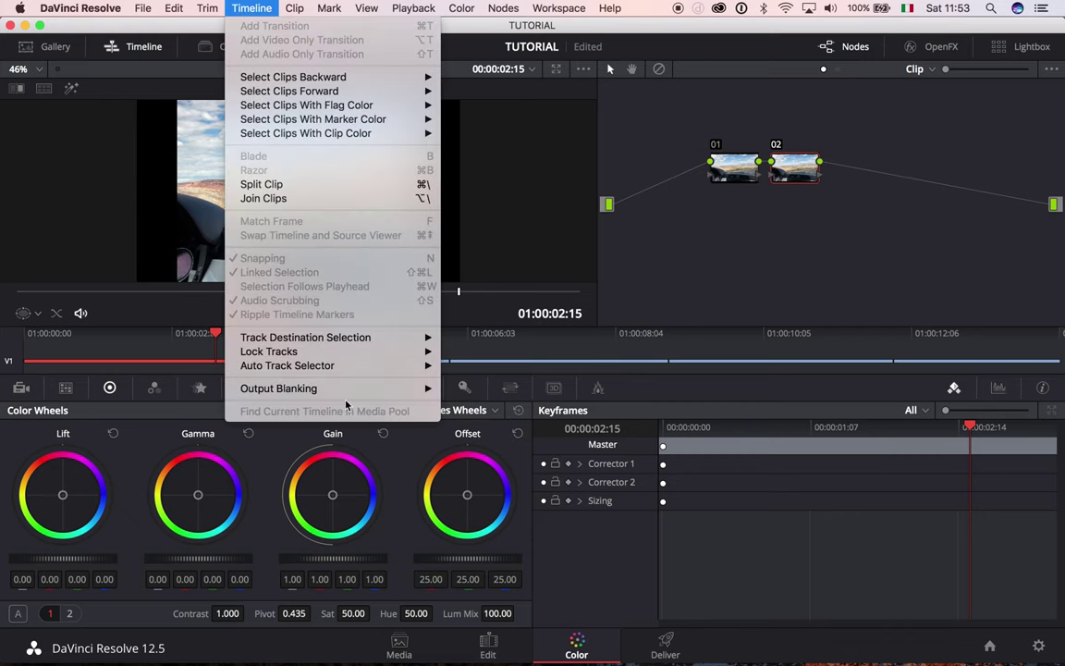
mouse_move(362, 389)
click(468, 402)
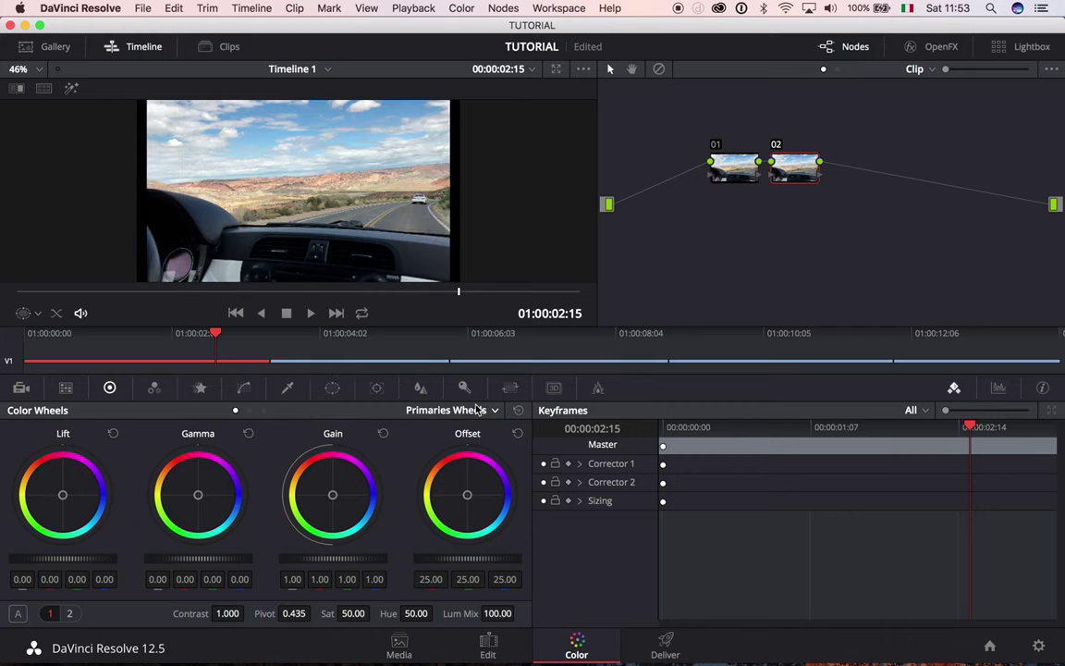
click(233, 8)
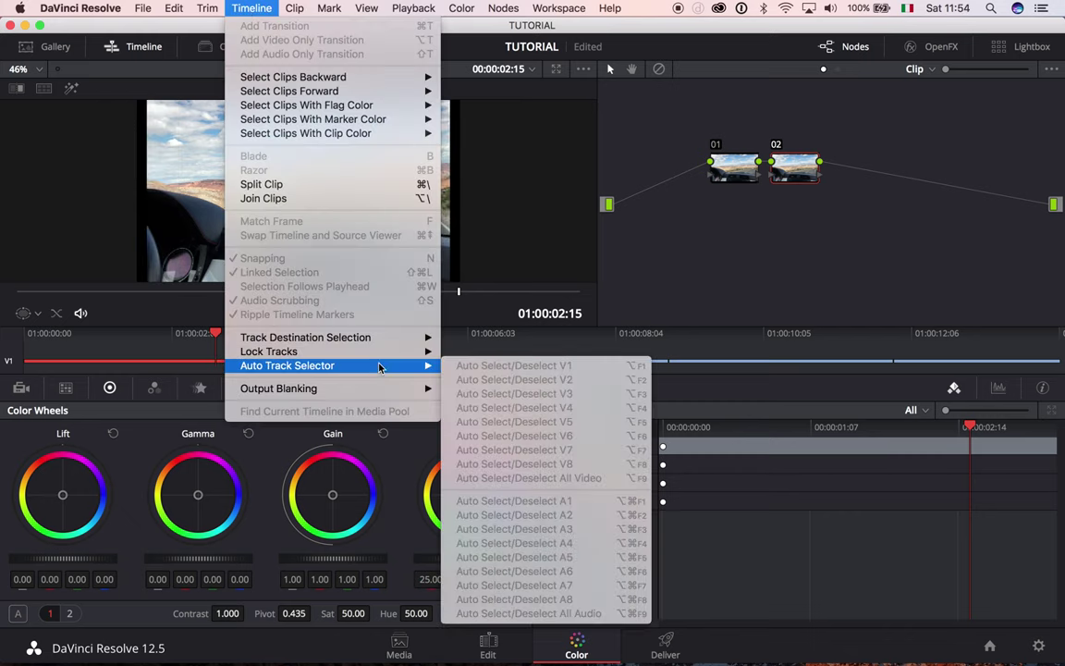
mouse_move(396, 395)
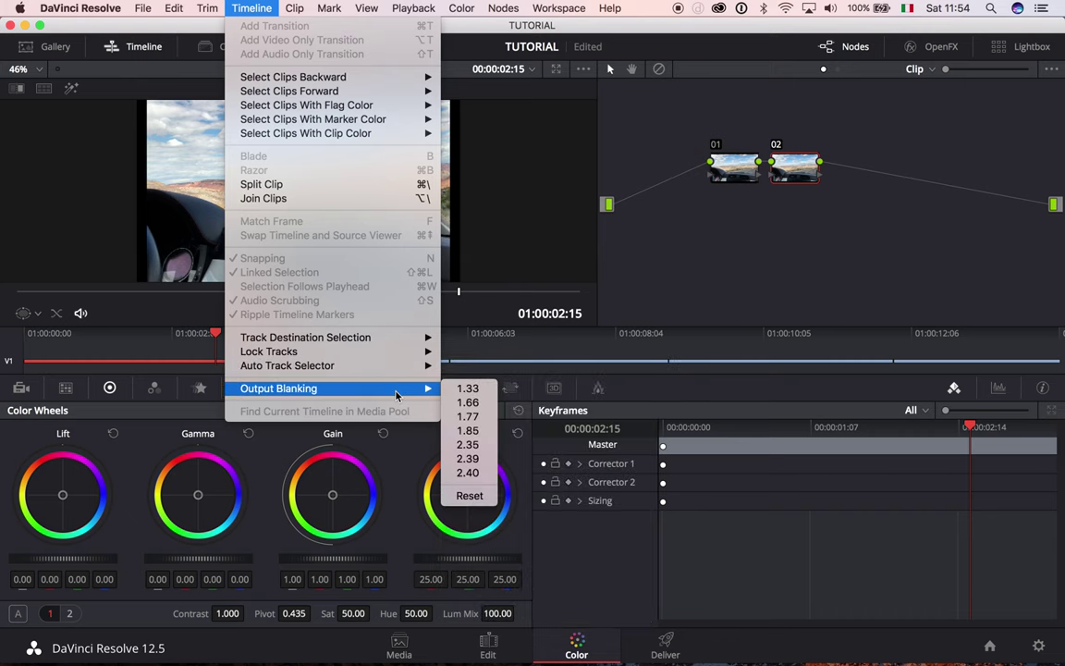
click(469, 458)
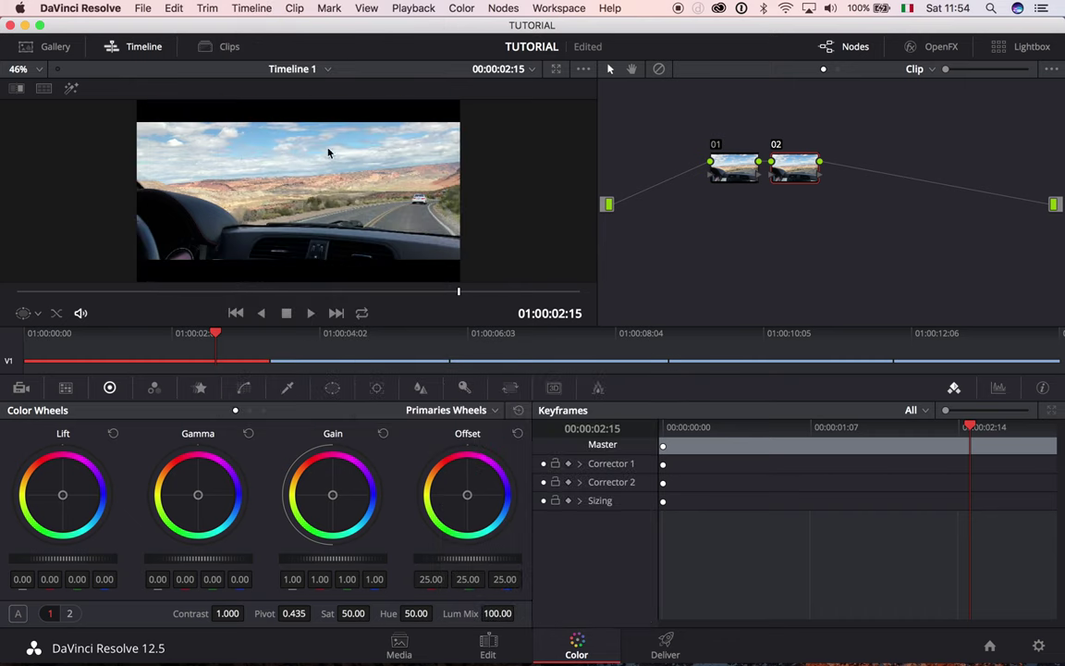
key(super+s)
Delete node 02 and set the clip's Input Sizing Tilt to 66.500
click(510, 387)
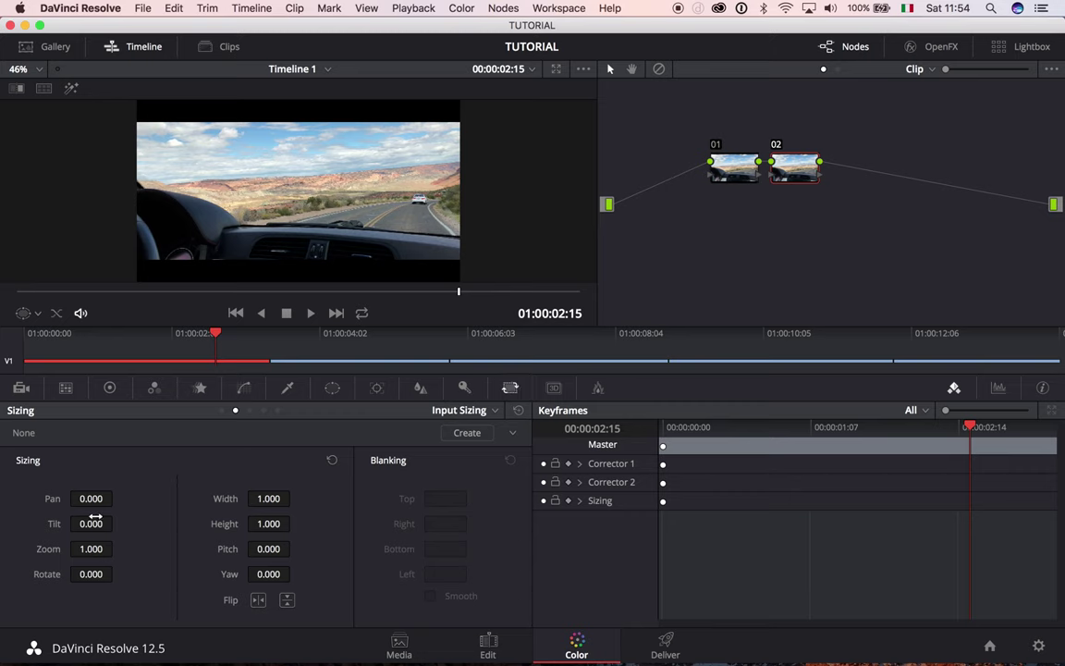
drag(95, 518, 116, 524)
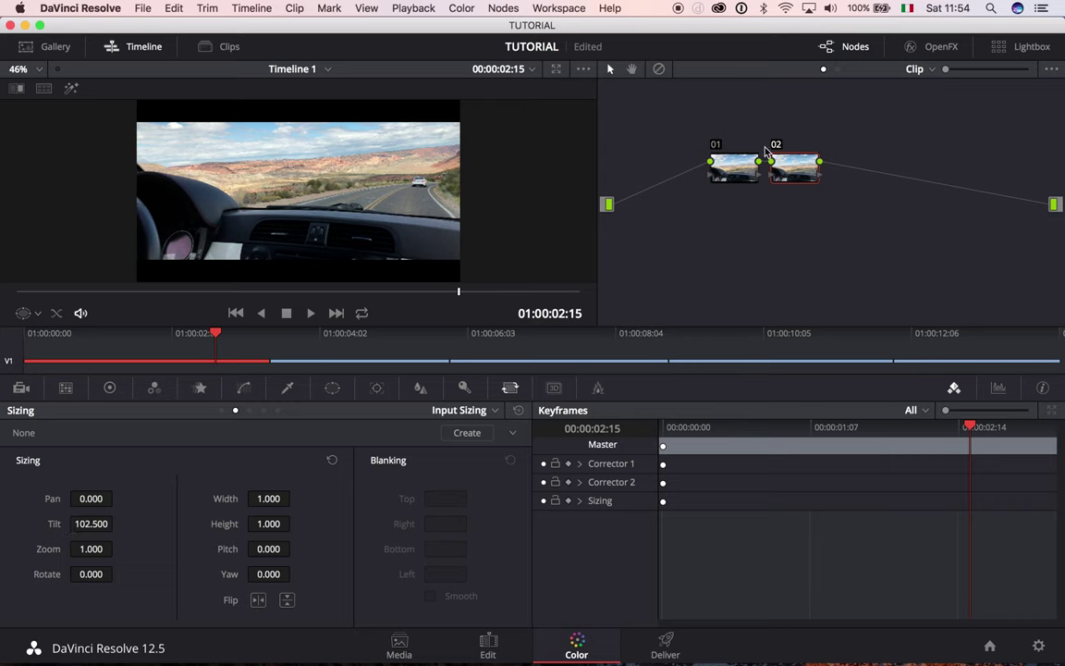
key(Delete)
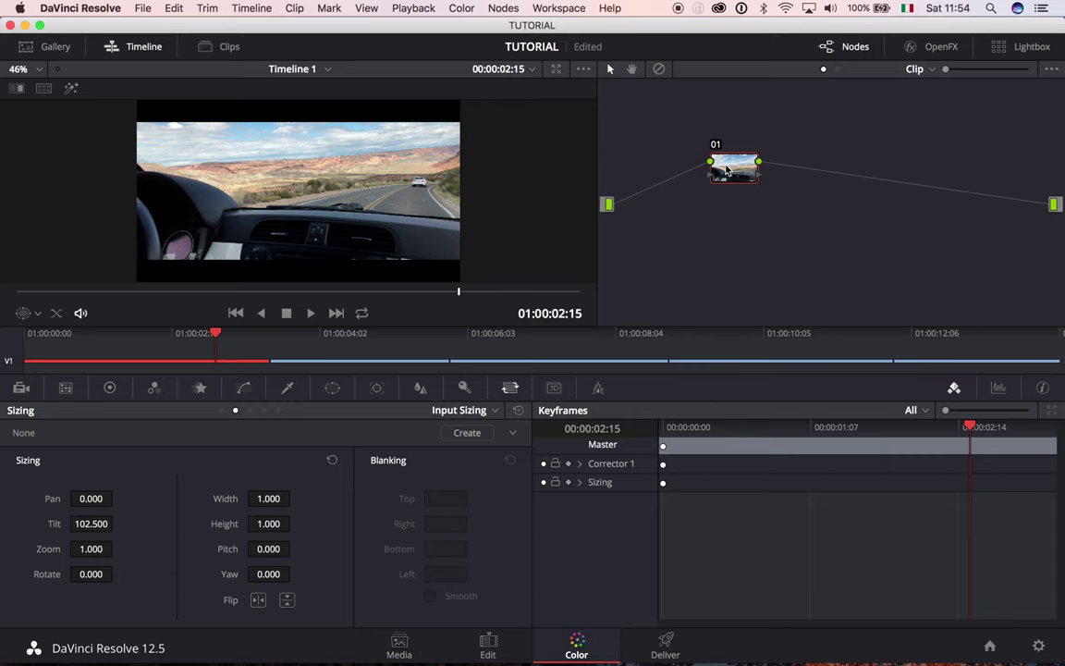
drag(93, 524, 117, 523)
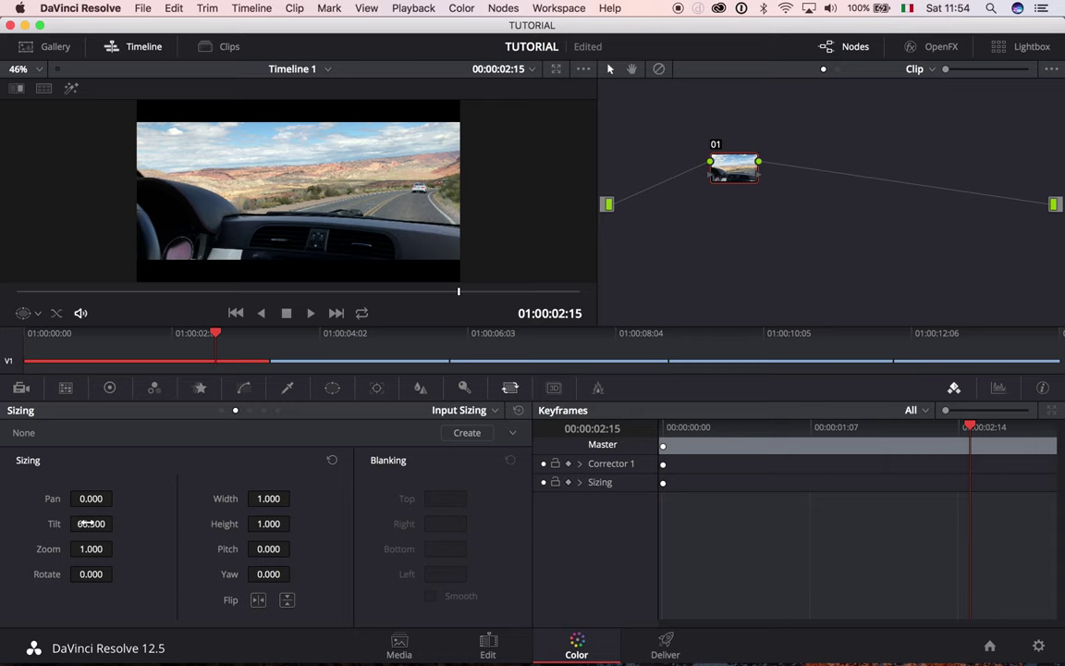
Add a new serial node 02 after node 01 and select it
key(alt+s)
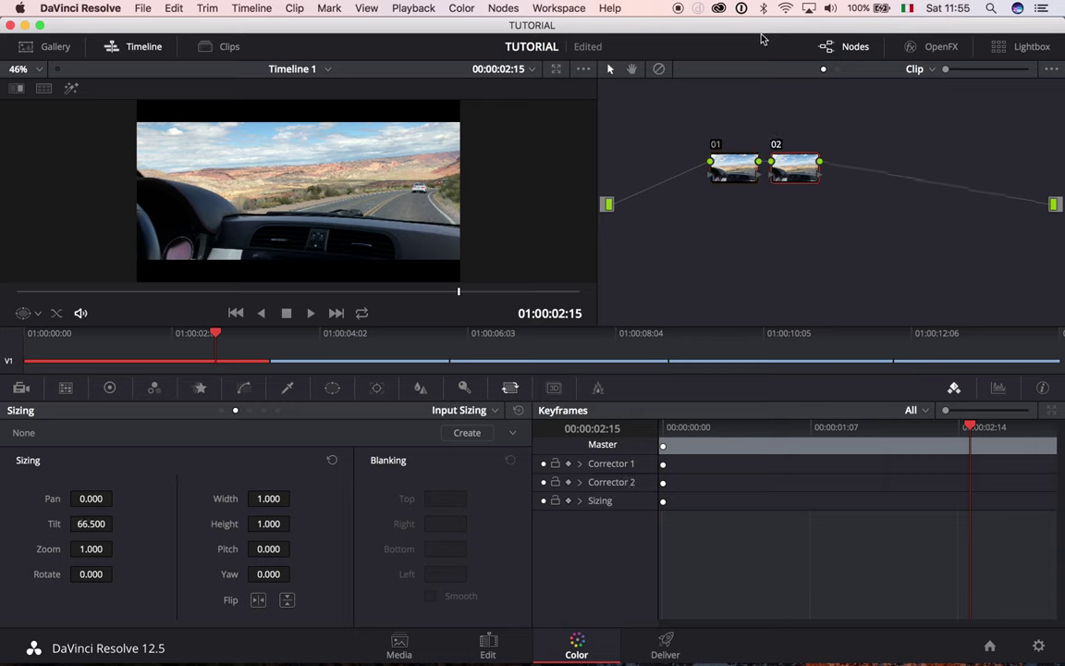
click(721, 167)
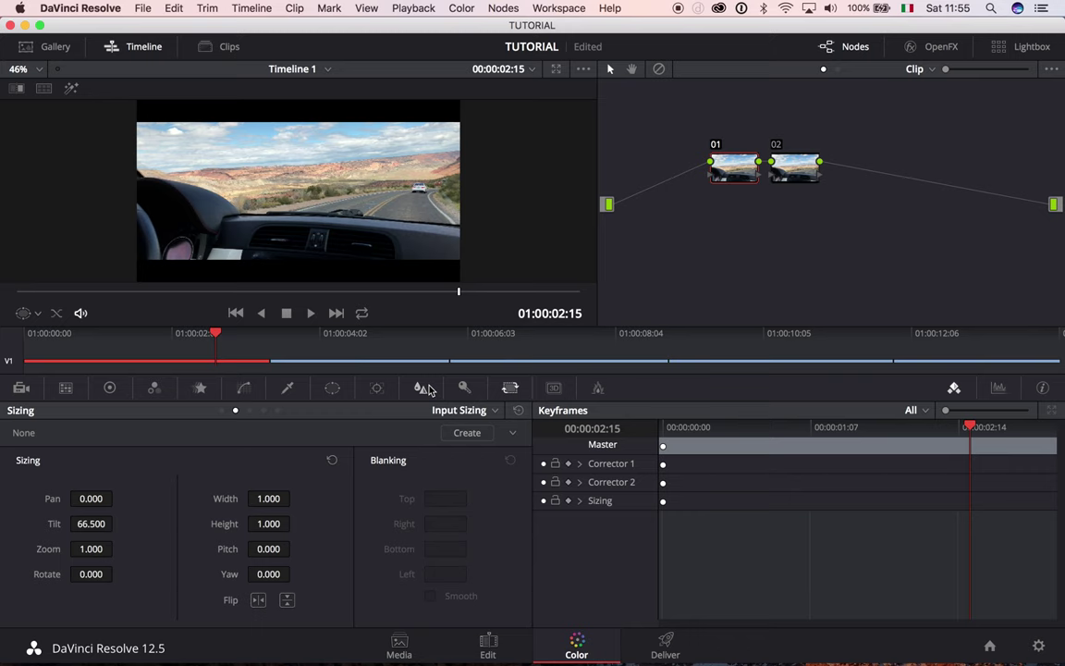
click(790, 166)
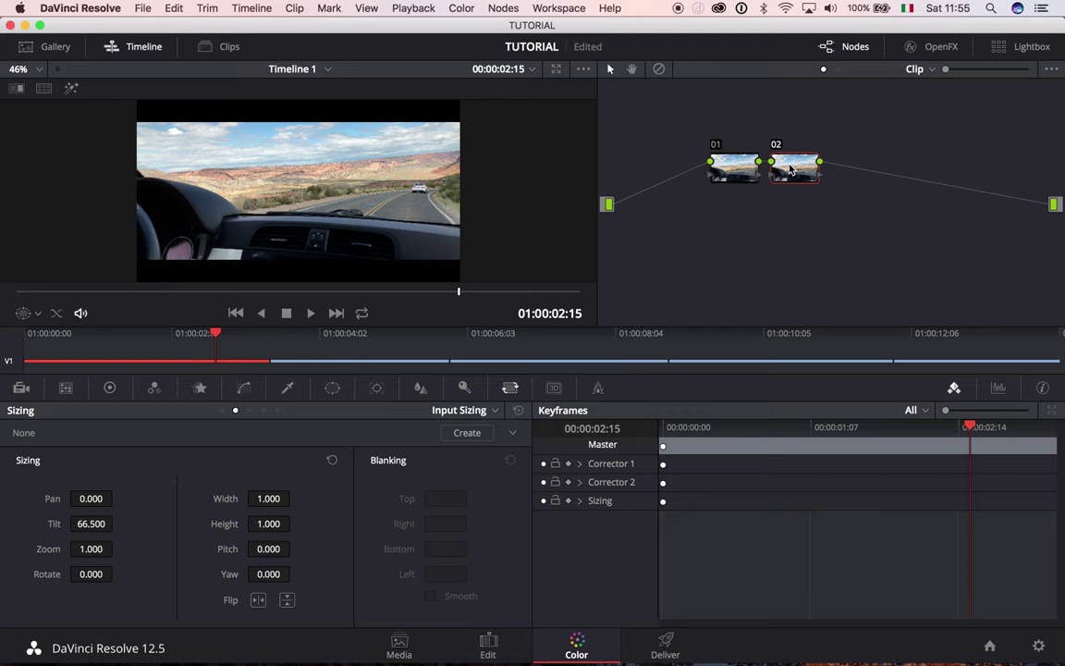
Apply the VisionColor OSIRIS KDX - Rec.709 3D LUT to node 02
right_click(790, 170)
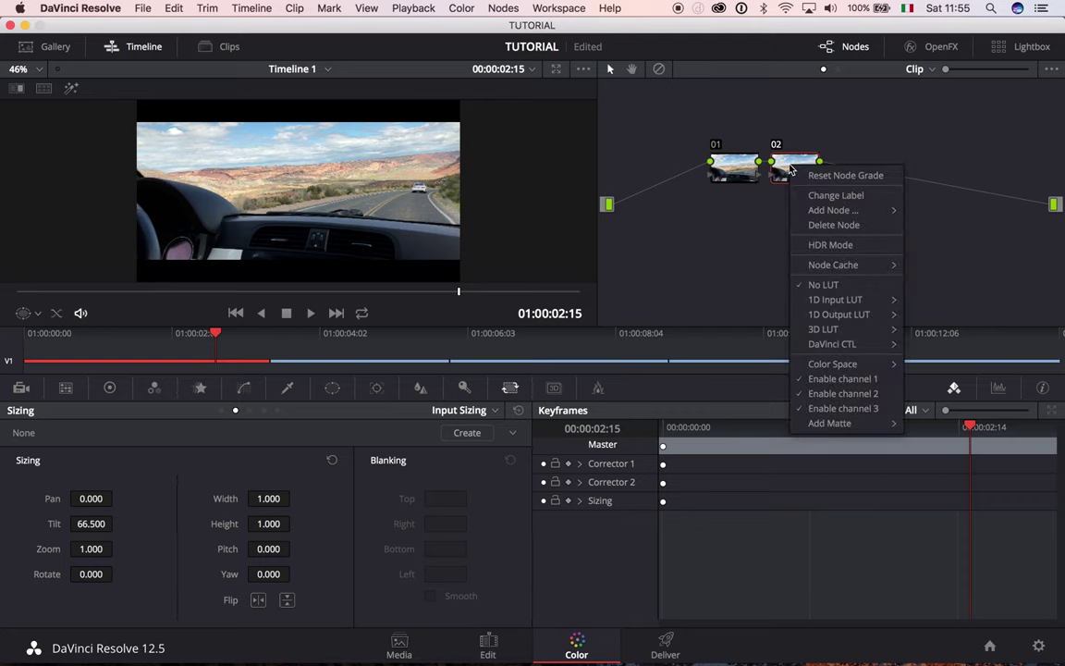
mouse_move(832, 330)
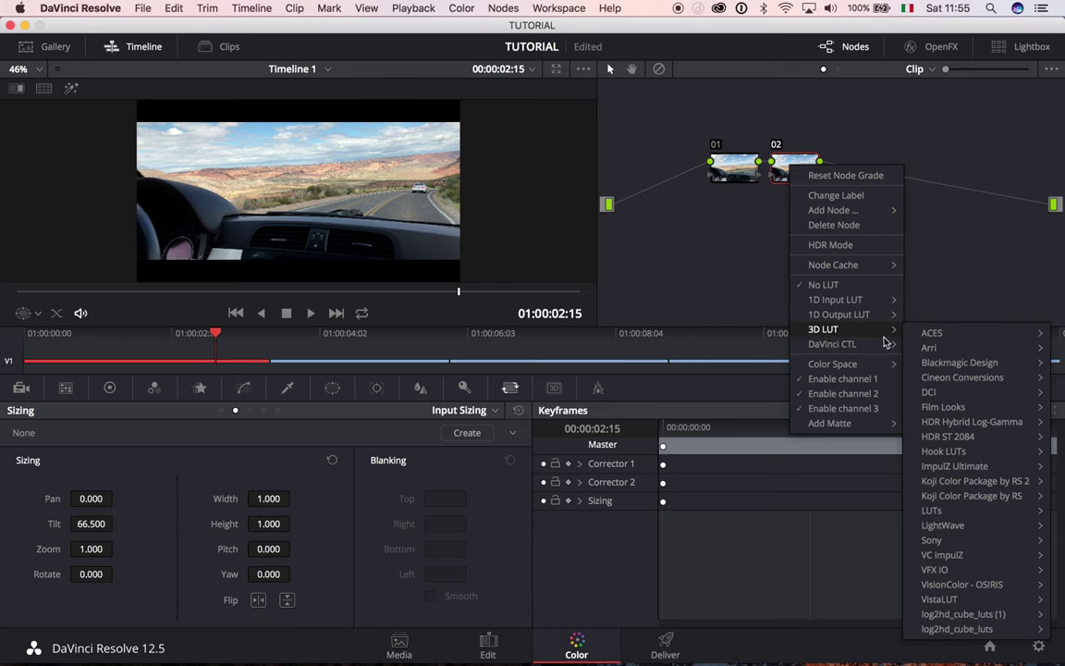
mouse_move(971, 579)
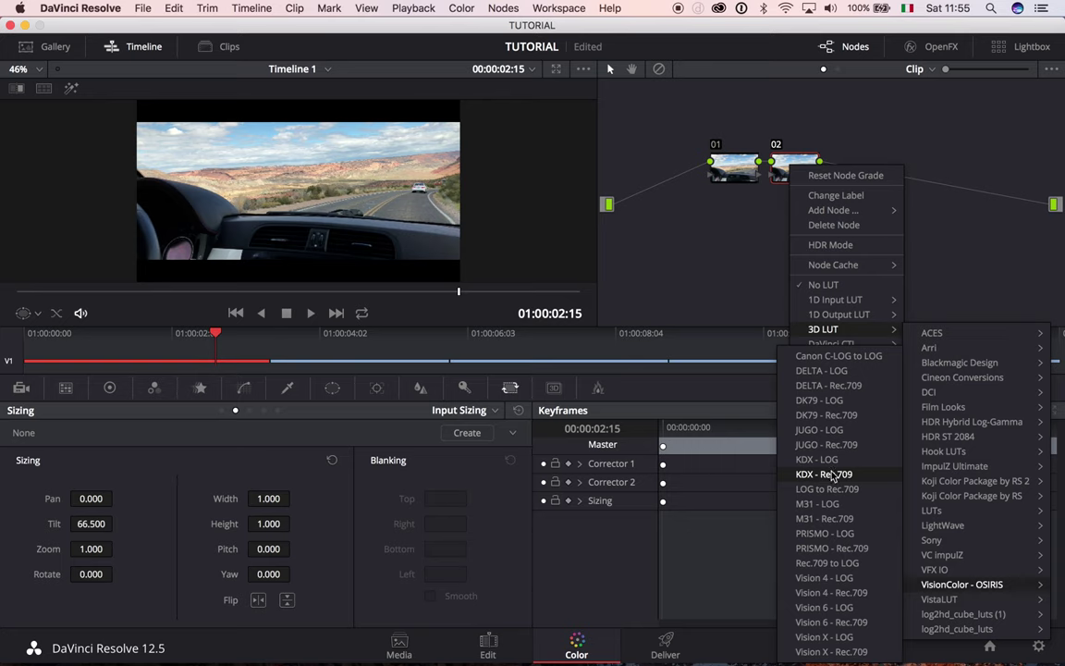
click(832, 475)
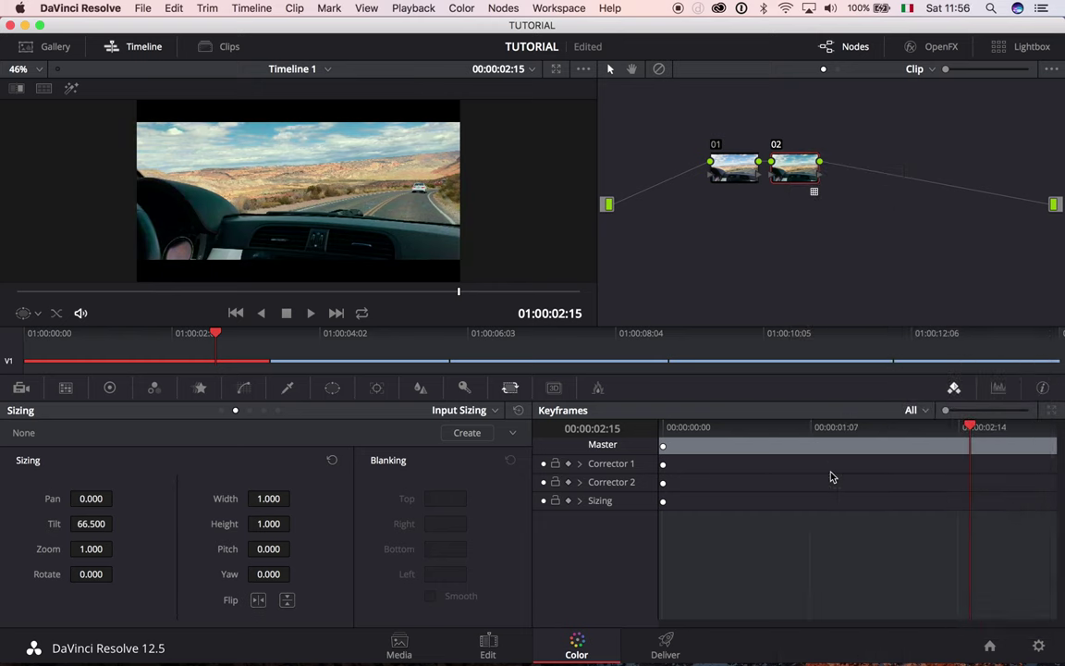
Compare the KDX LUT grade with the original image, leave it on, and show node 02's Primaries Wheels
key(shift+d)
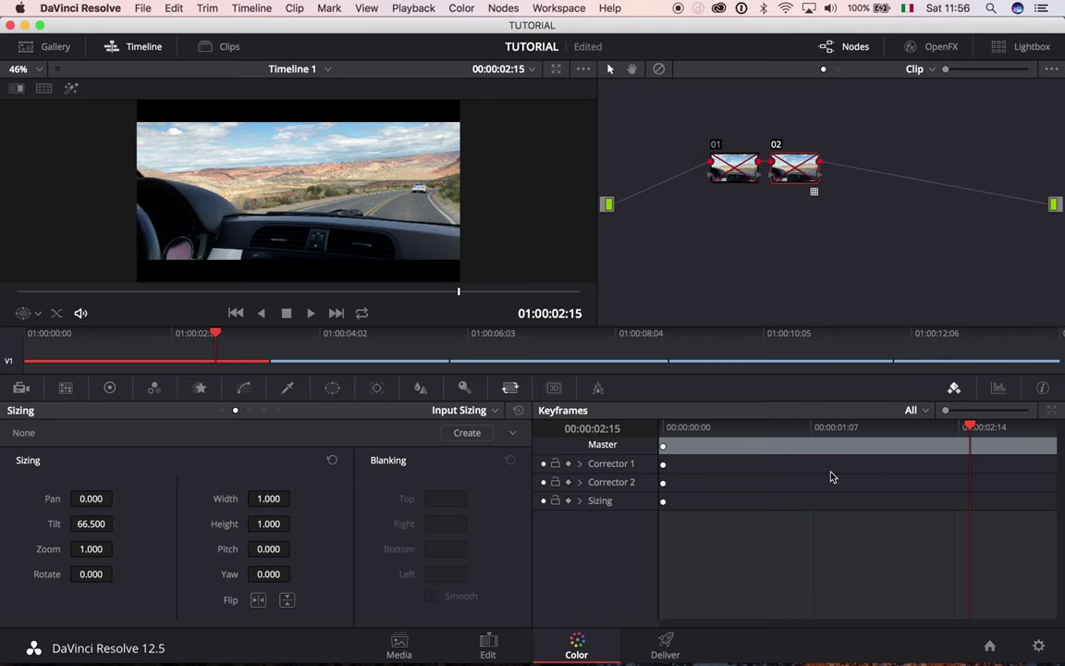
key(shift+d)
key(shift+d)
key(shift+d)
key(shift+d)
key(shift+d)
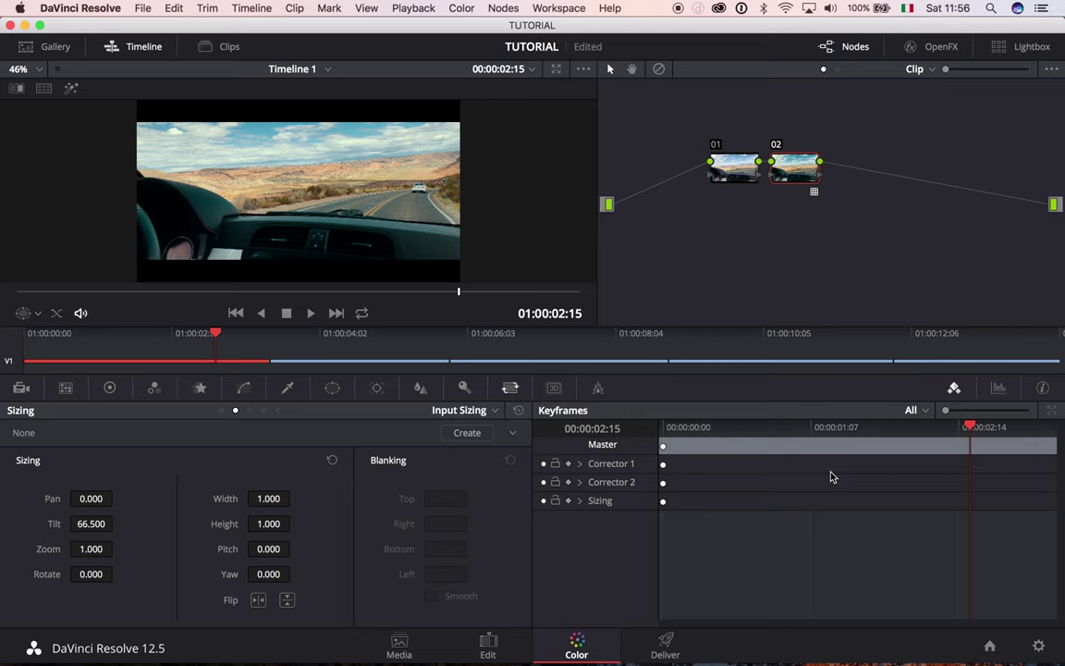
key(shift+d)
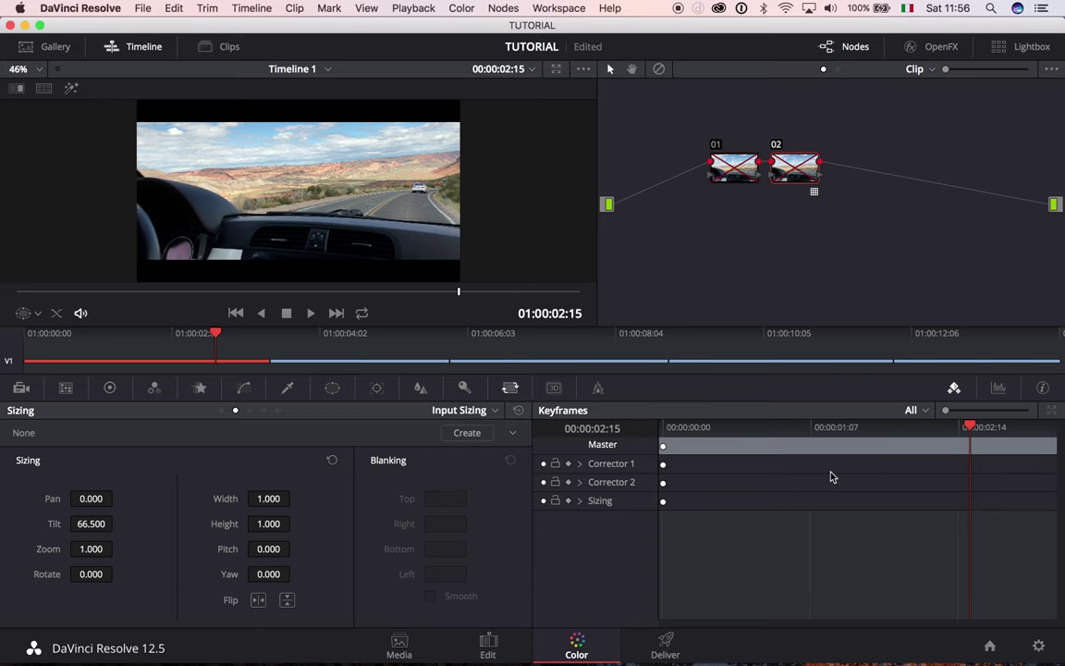
key(shift+d)
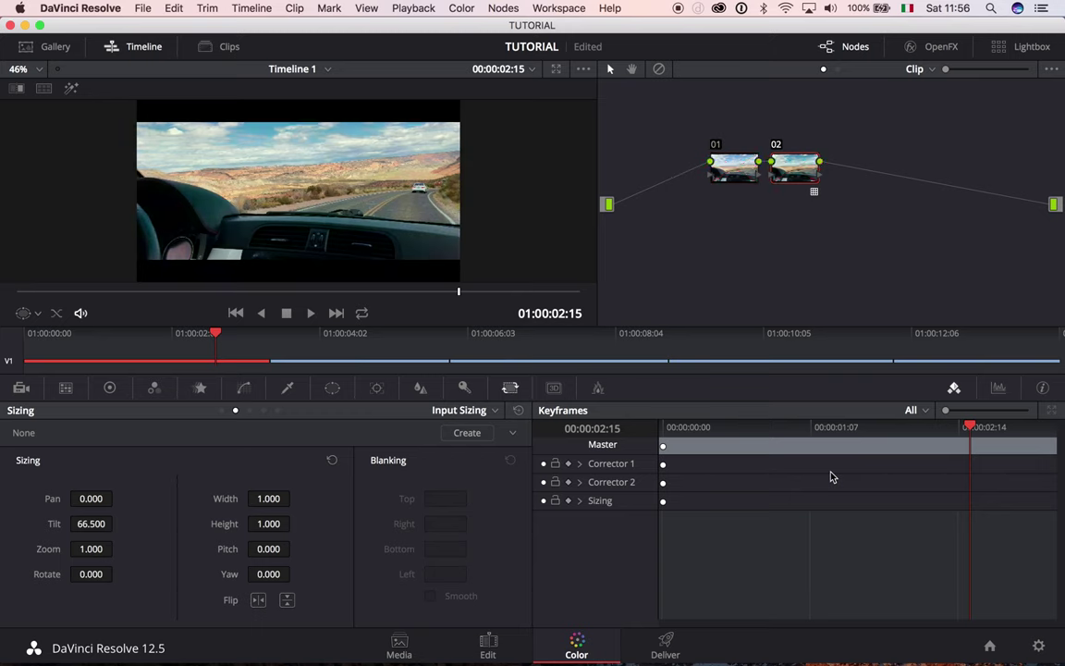
key(shift+d)
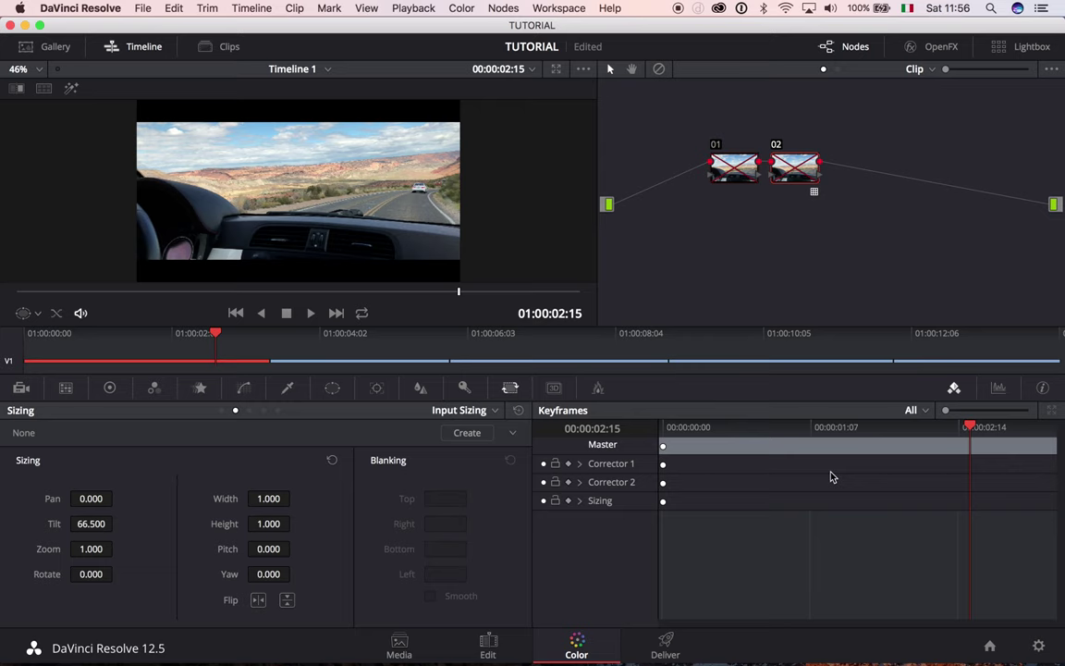
key(shift+d)
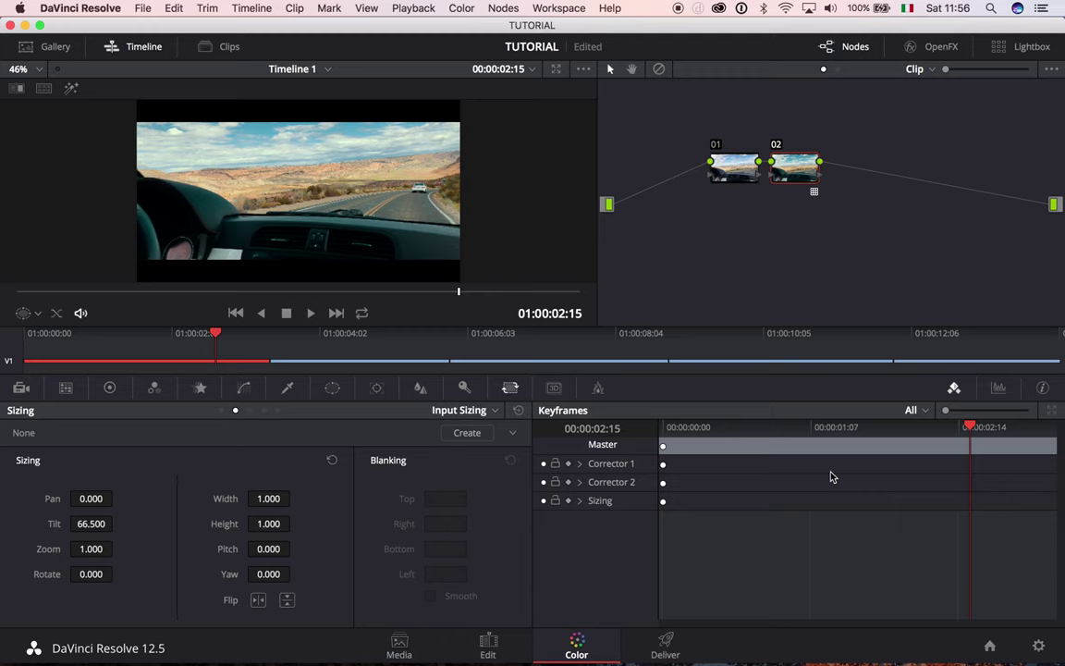
click(109, 388)
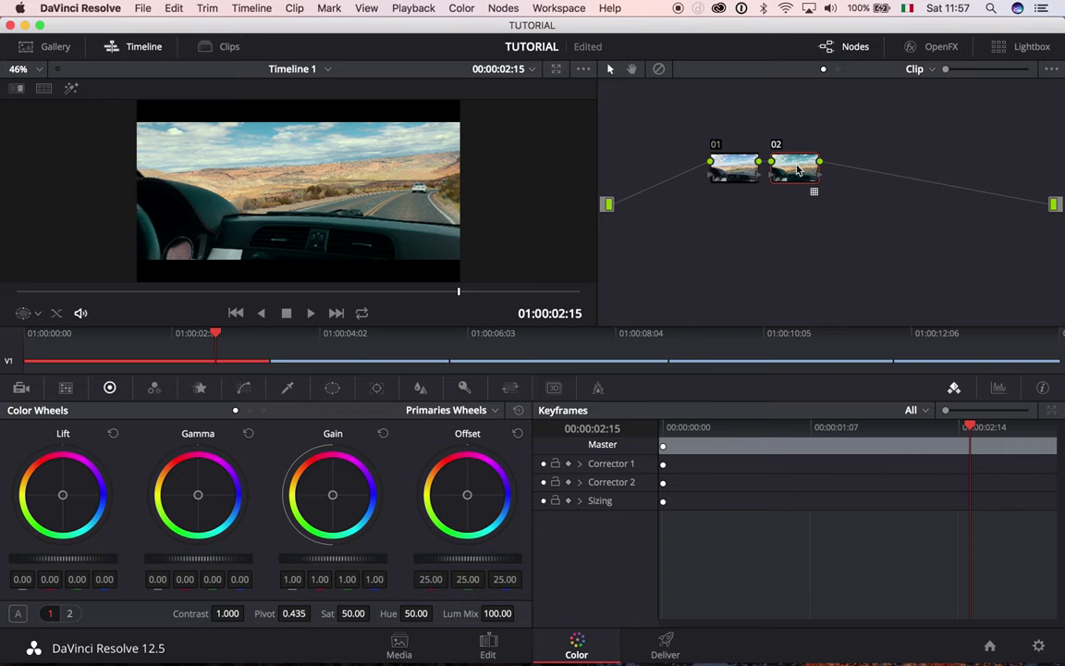
Select node 01 and show the floating Scopes window with a vectorscope and RGB parade
click(712, 172)
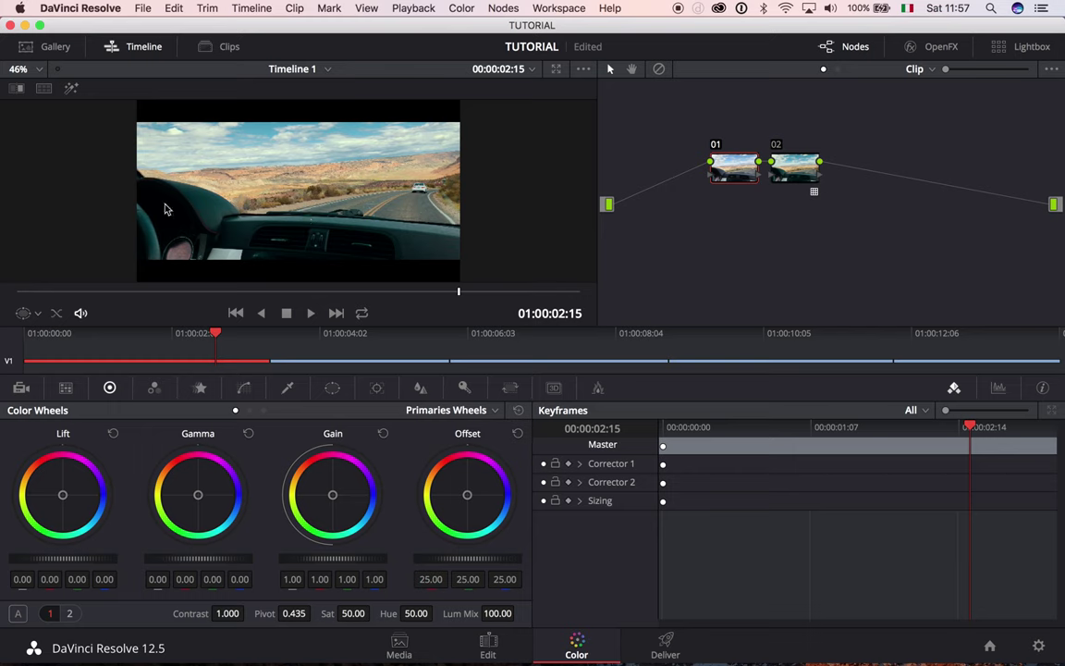
right_click(165, 209)
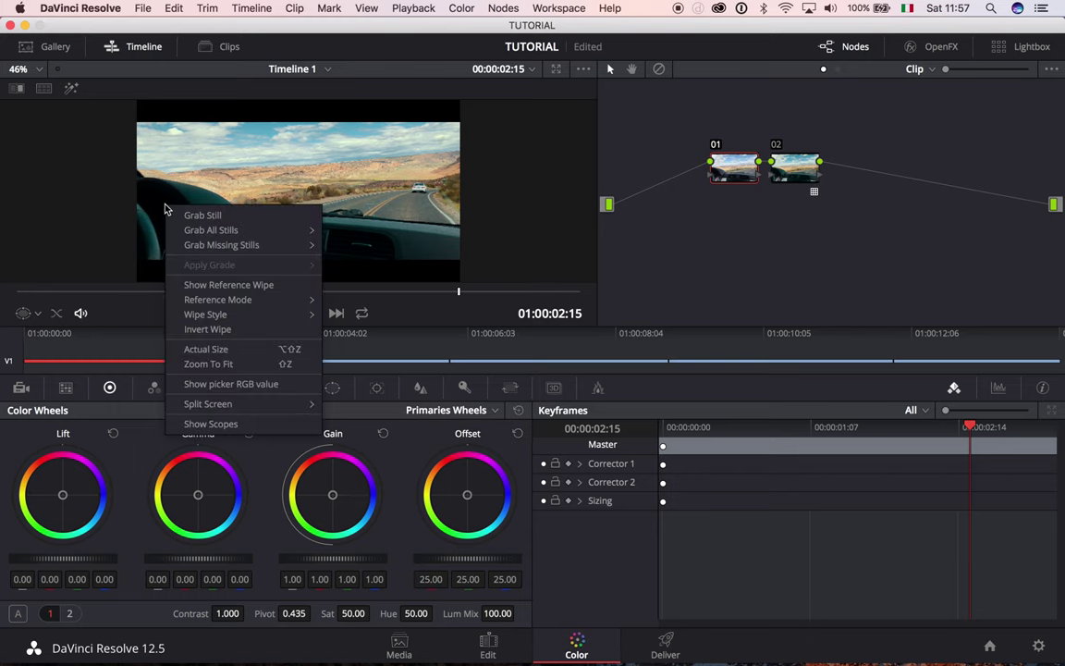
click(198, 423)
mouse_move(616, 430)
mouse_down()
mouse_move(685, 423)
mouse_move(599, 416)
mouse_move(618, 418)
mouse_up()
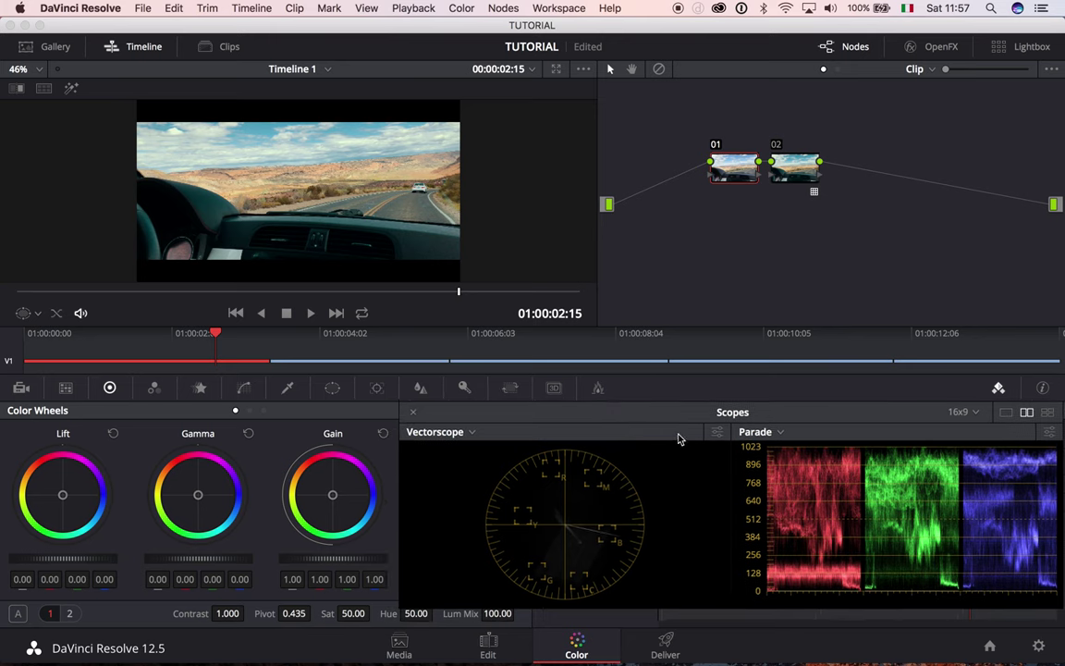
Change the left scope from Vectorscope to Waveform and raise the Lift master to 0.04
click(473, 432)
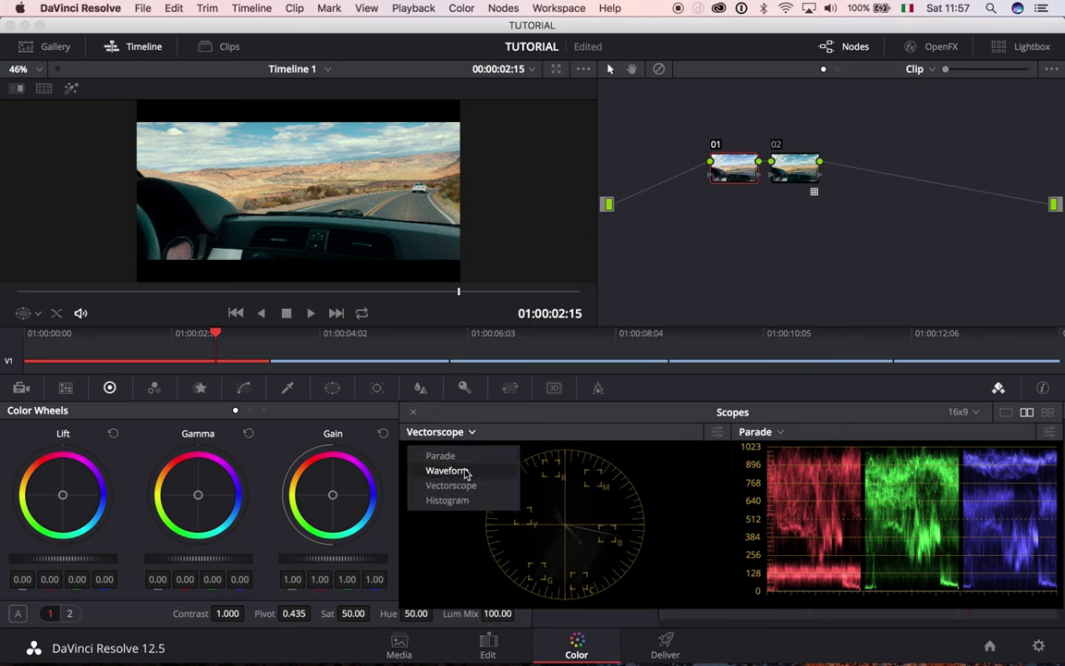
click(467, 473)
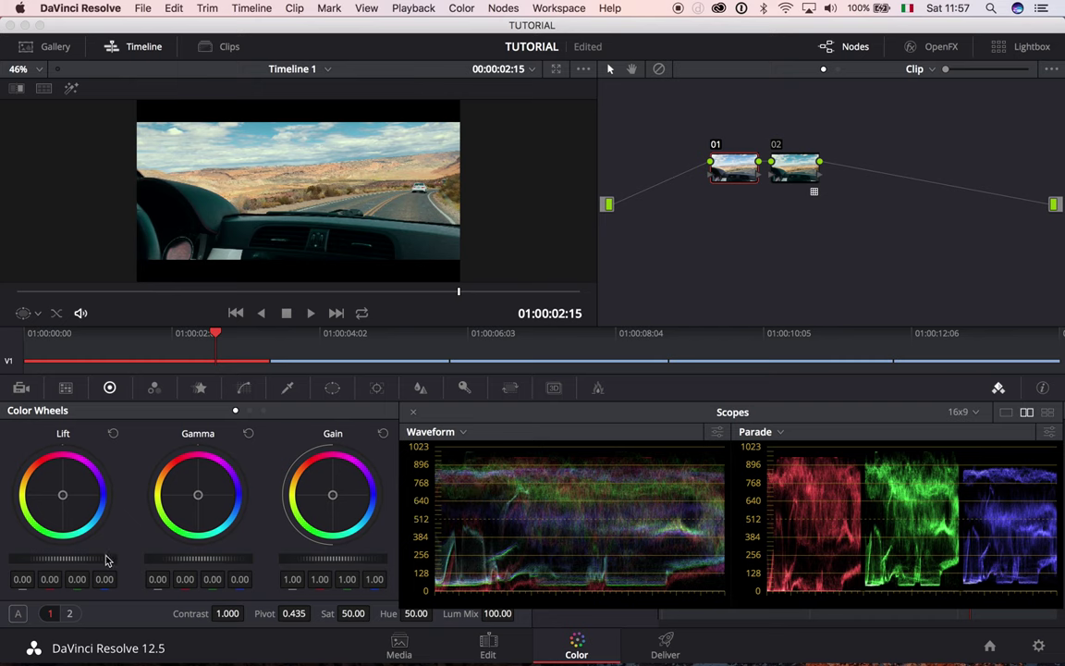
mouse_move(106, 561)
mouse_down()
mouse_move(96, 561)
mouse_move(107, 560)
mouse_up()
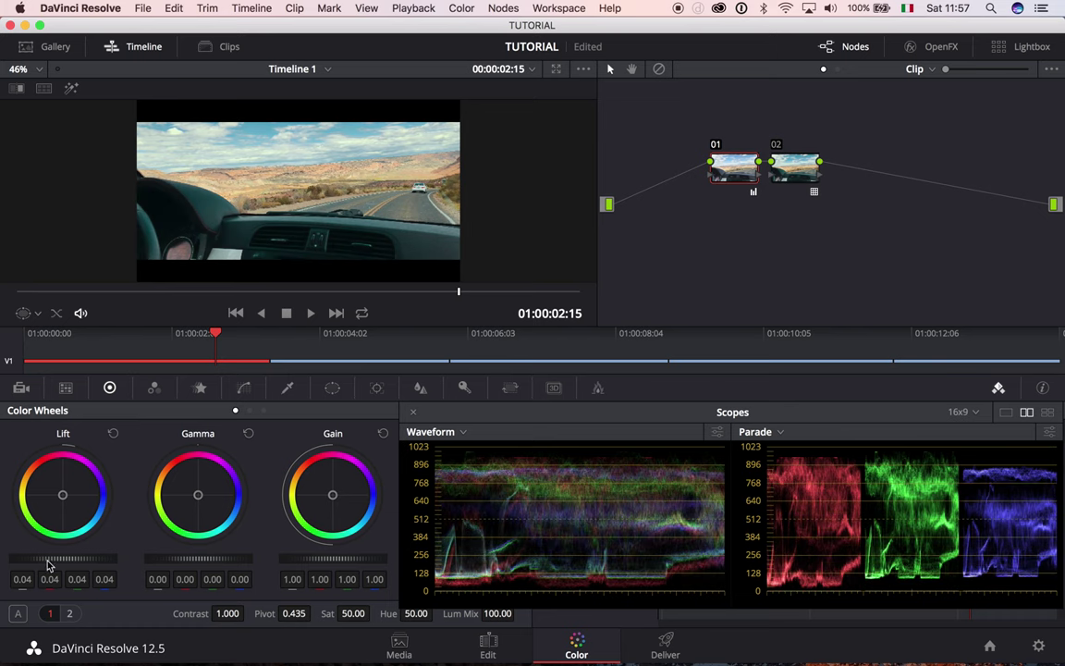
click(404, 9)
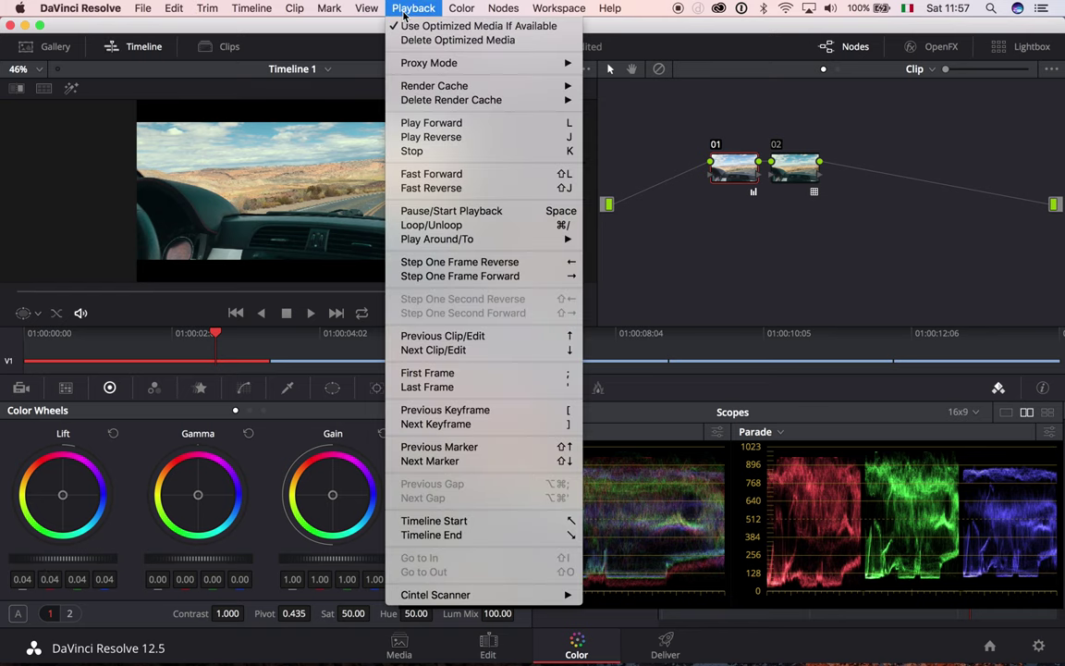
click(404, 13)
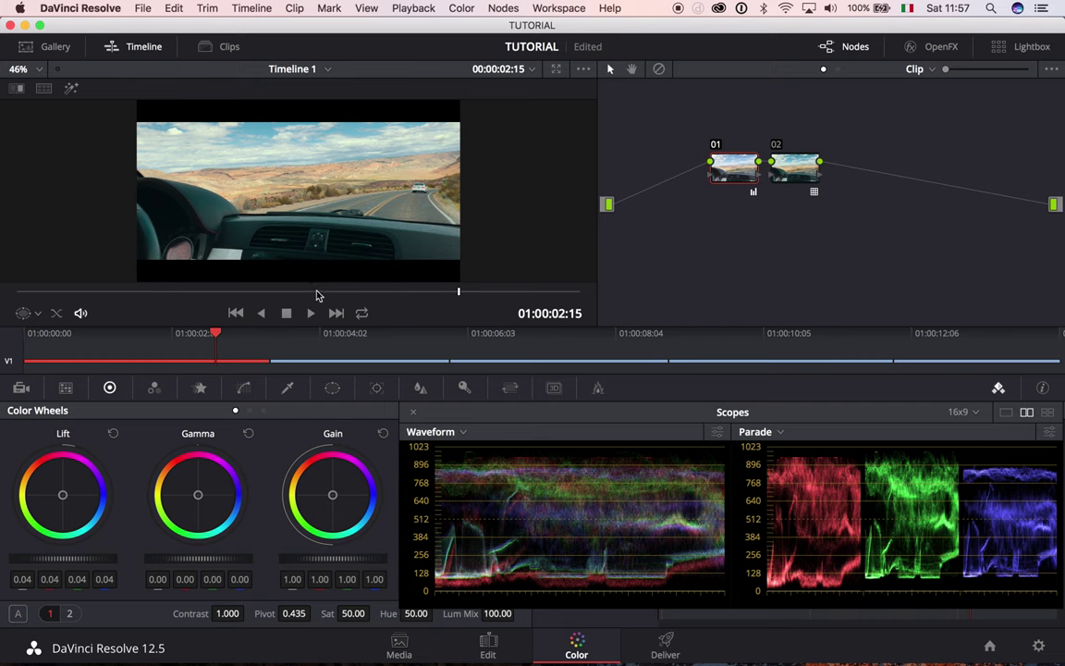
key(shift+d)
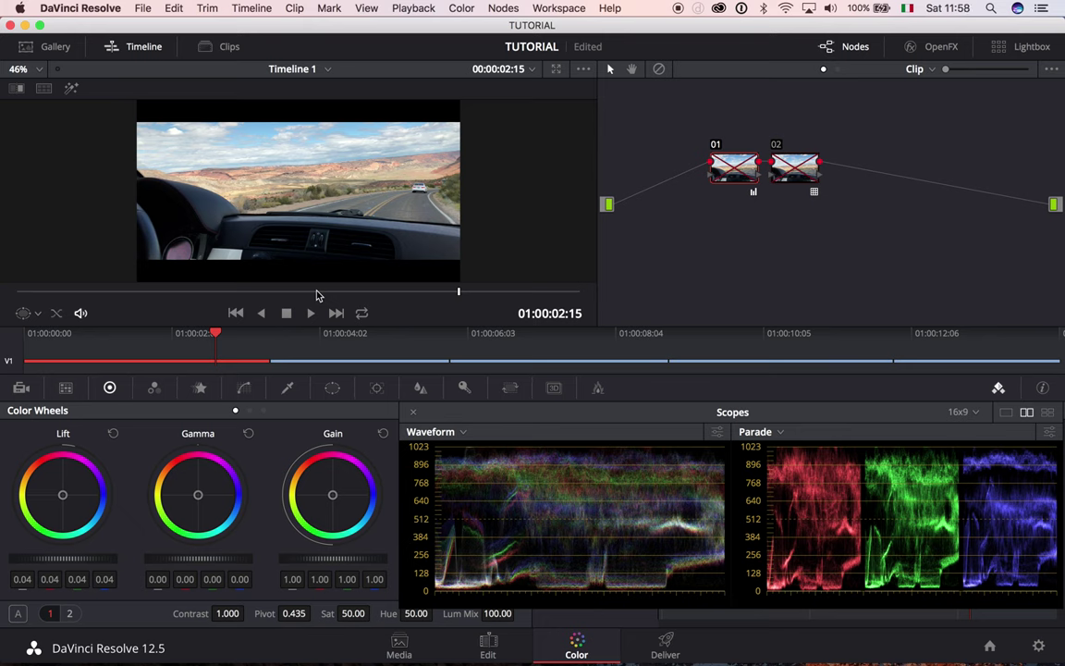
key(shift+d)
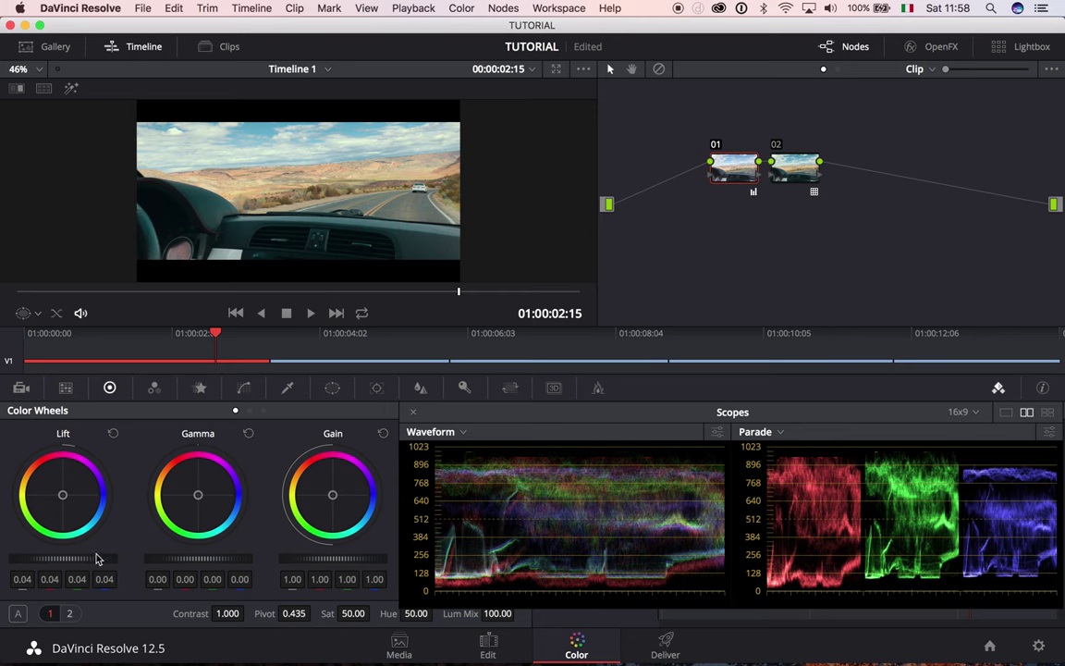
Set Lift to -0.03, Gain to 1.02 and Gamma to 0.00, then compare before and after
drag(62, 557, 51, 561)
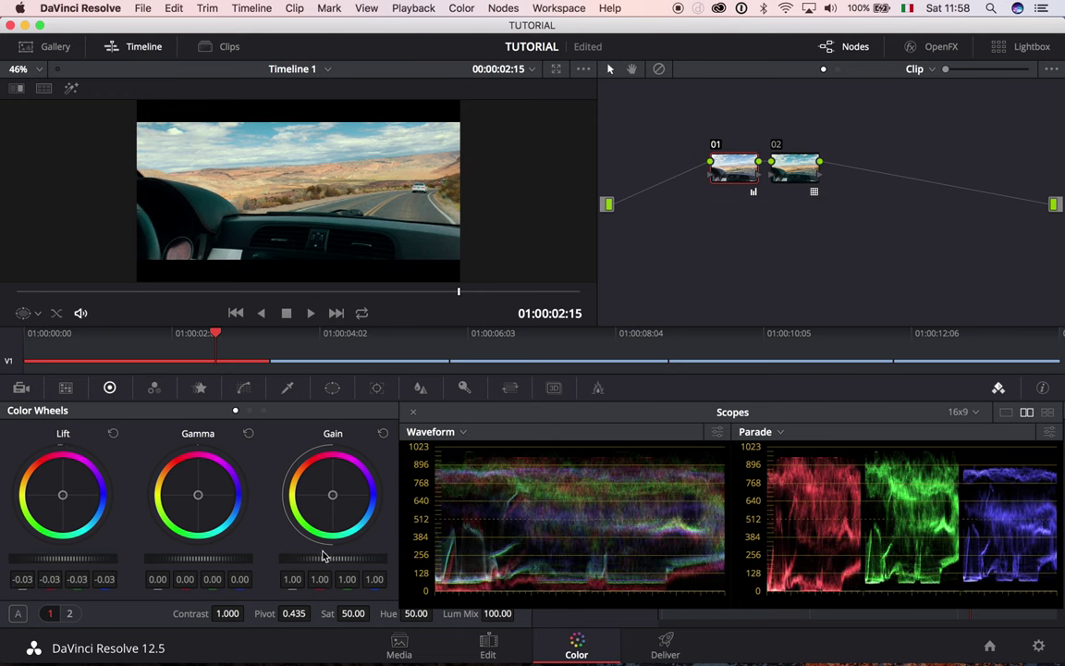
drag(333, 558, 290, 566)
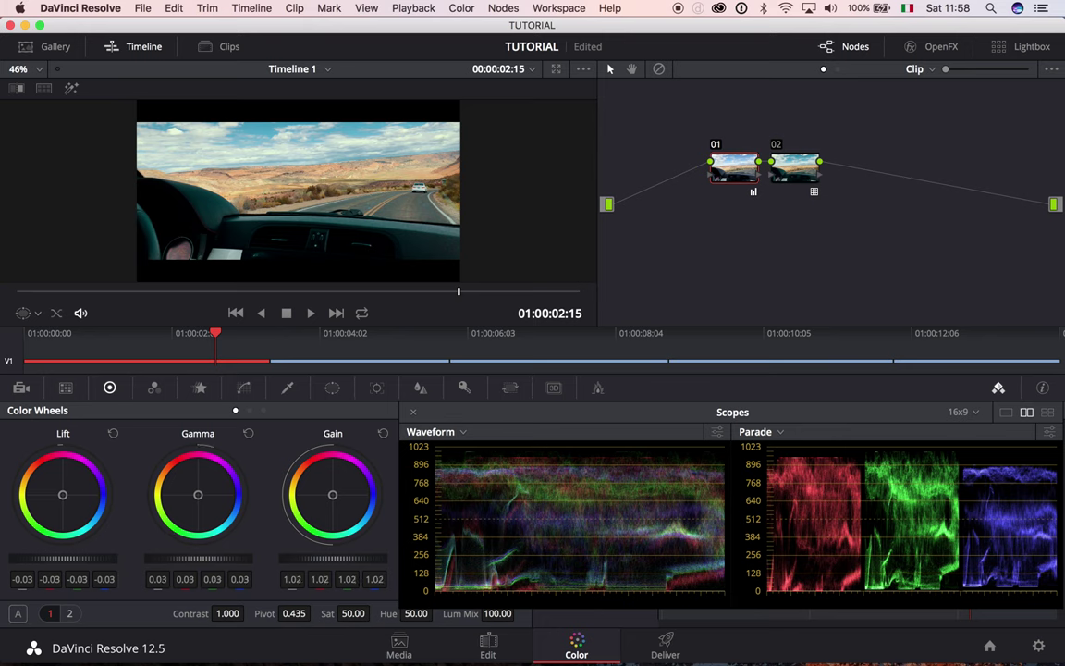
drag(222, 559, 196, 566)
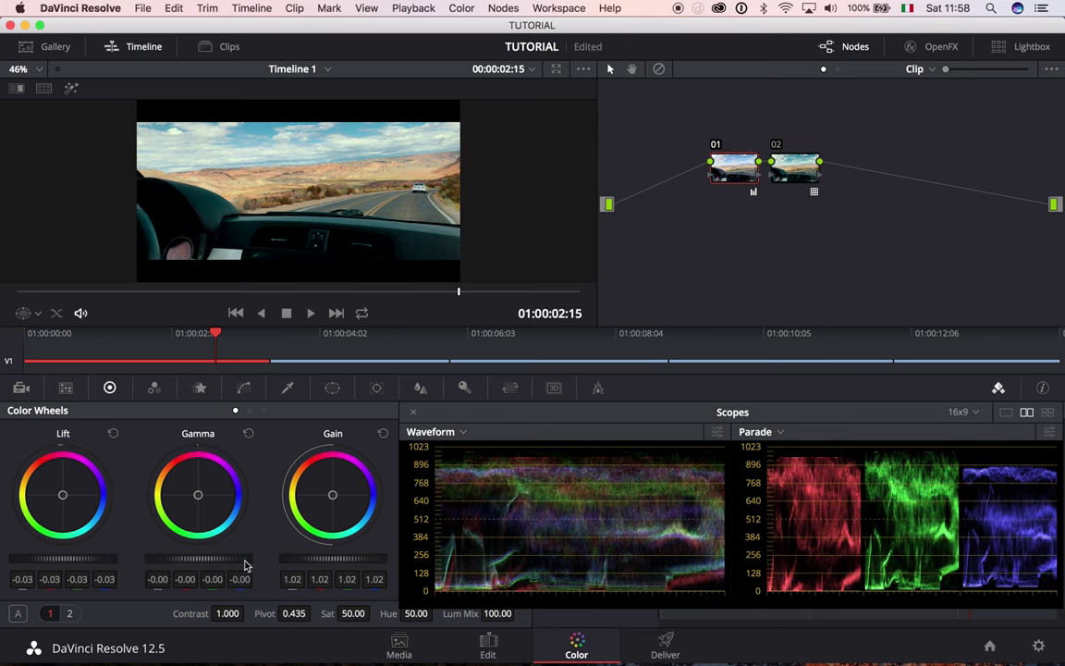
key(shift+d)
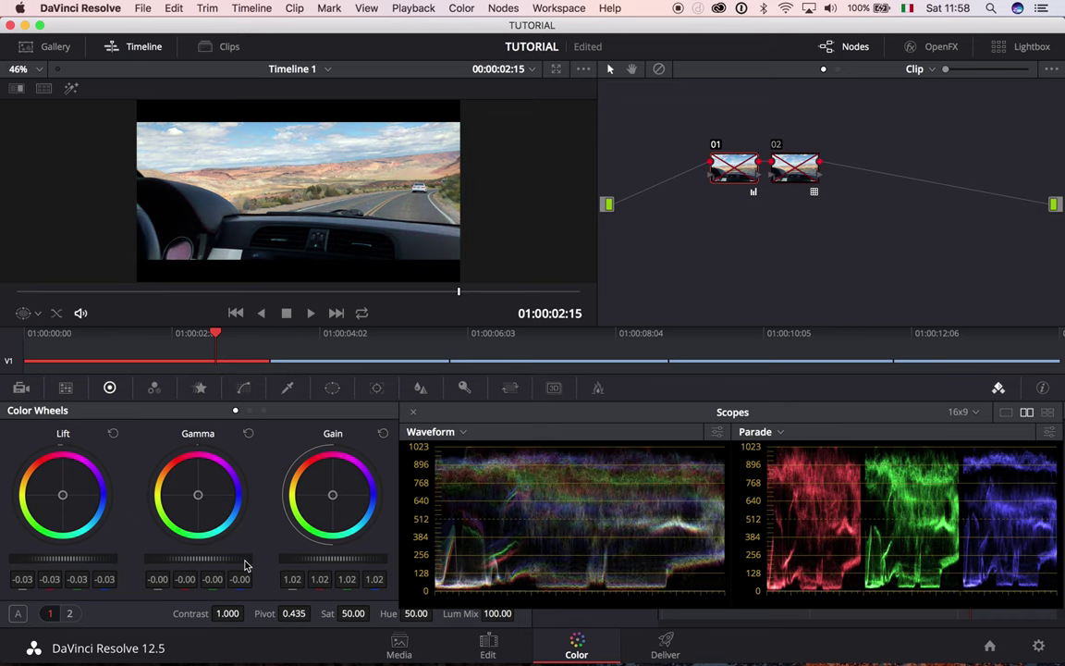
key(shift+d)
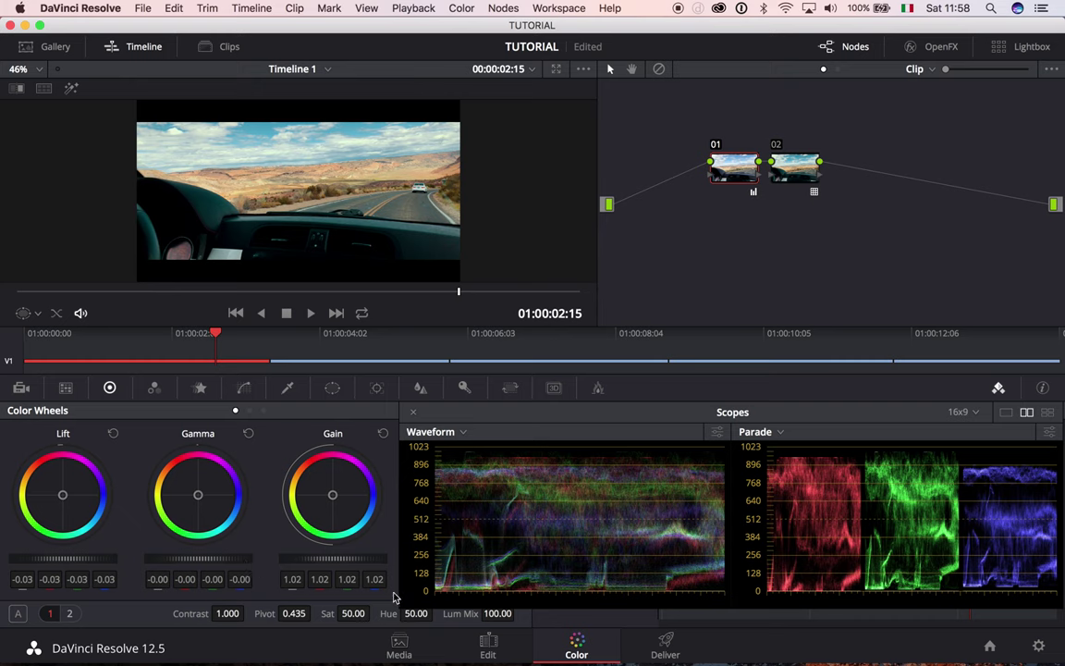
Tint the Gain colour wheel until it reads 1.02, 1.07, 1.01, 1.03
drag(334, 499, 337, 497)
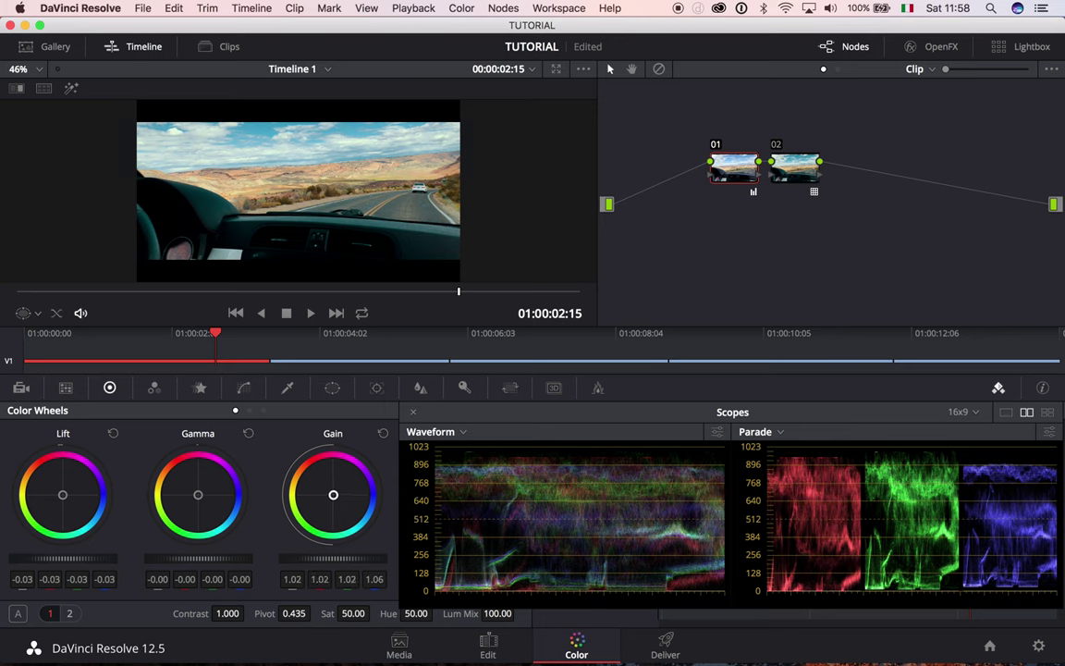
drag(338, 496, 335, 493)
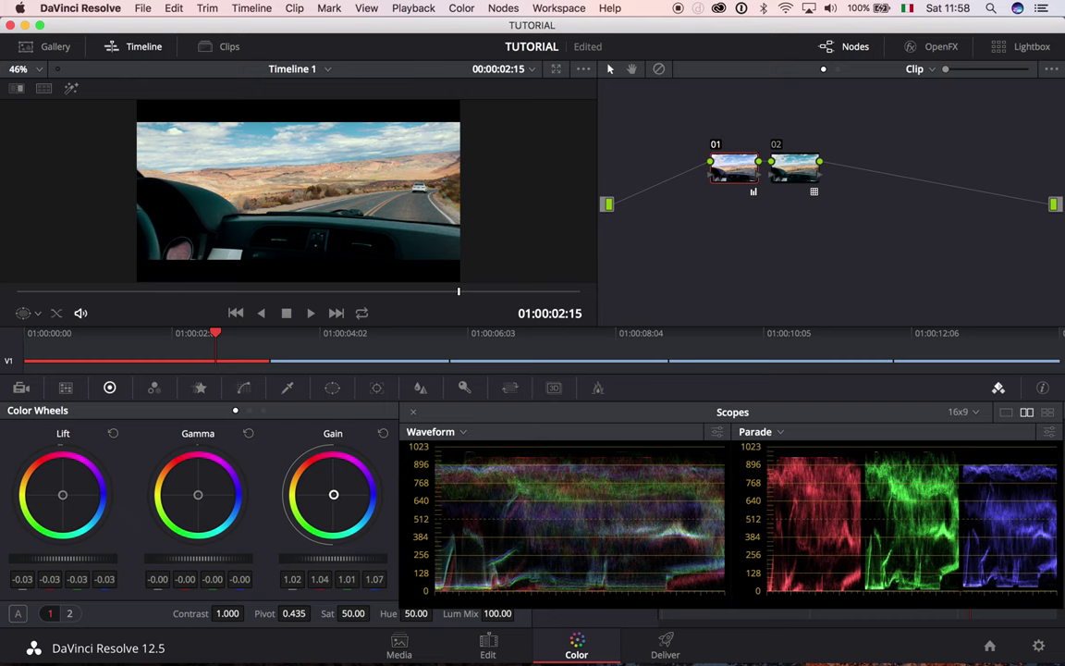
drag(333, 497, 330, 494)
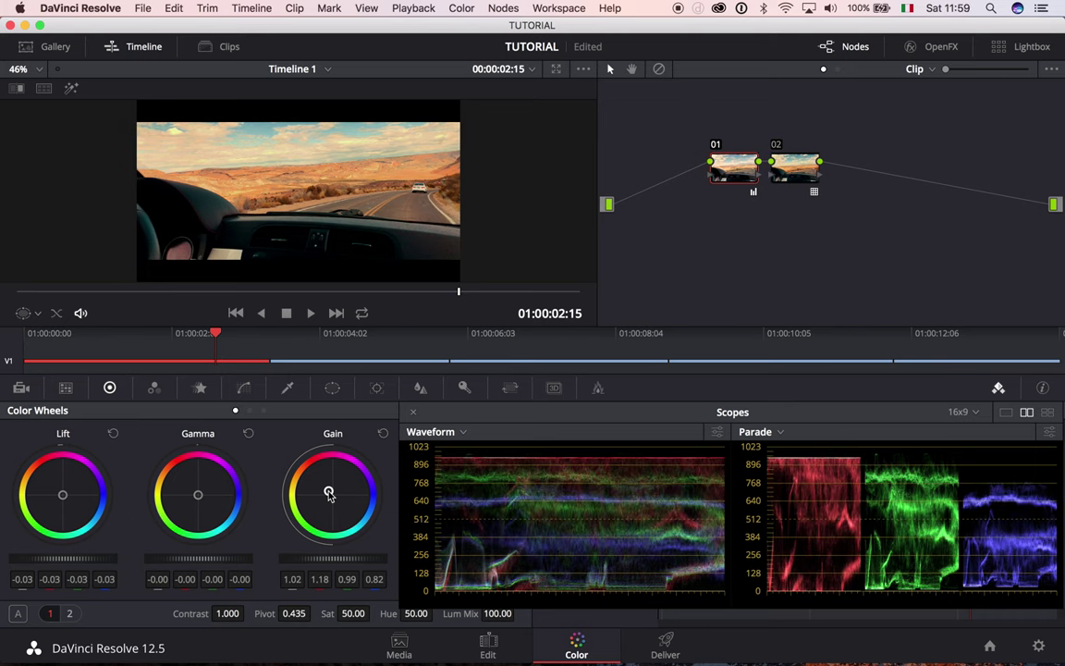
drag(329, 494, 333, 494)
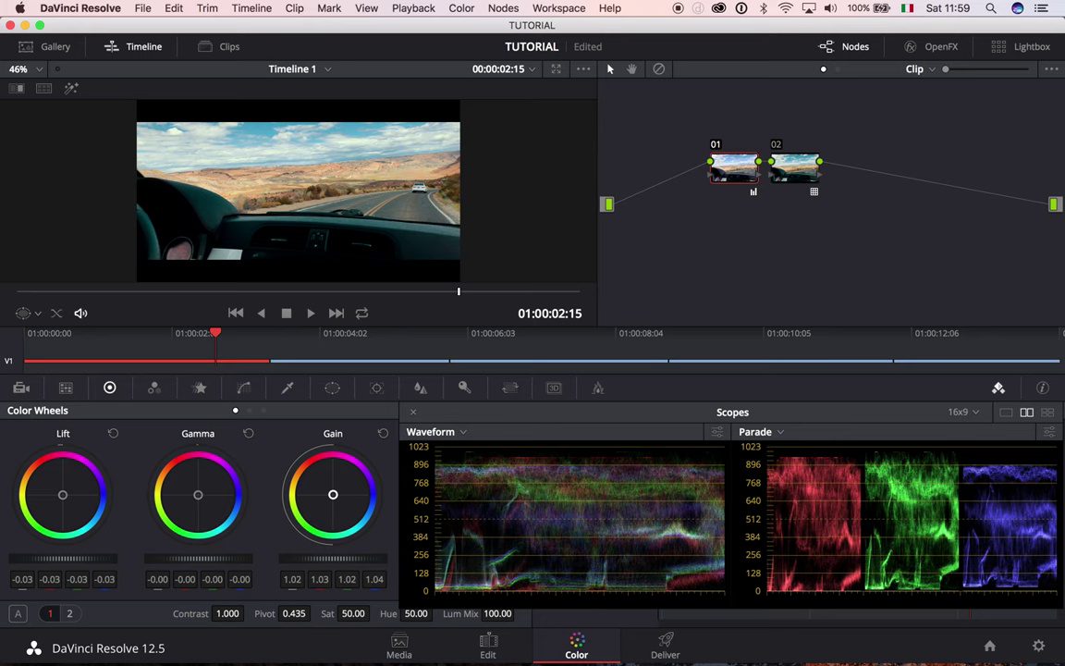
mouse_move(333, 495)
mouse_down()
mouse_move(401, 539)
mouse_move(374, 524)
mouse_up()
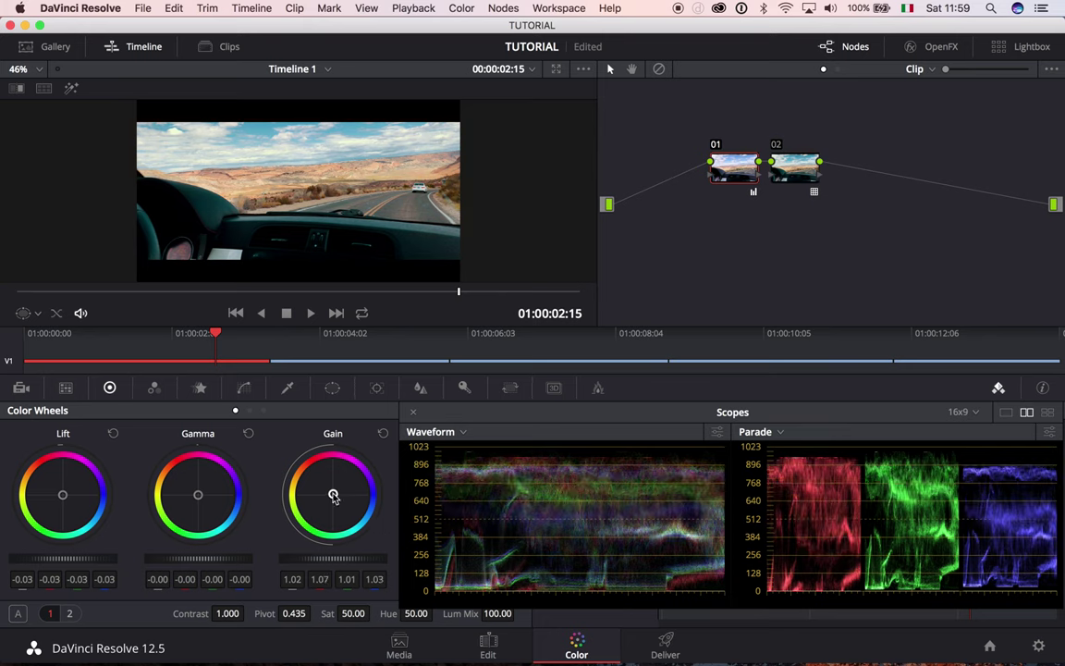
Compare node 01 on and off, then nudge Gain to 1.02, 1.05, 1.02, 1.00
click(715, 146)
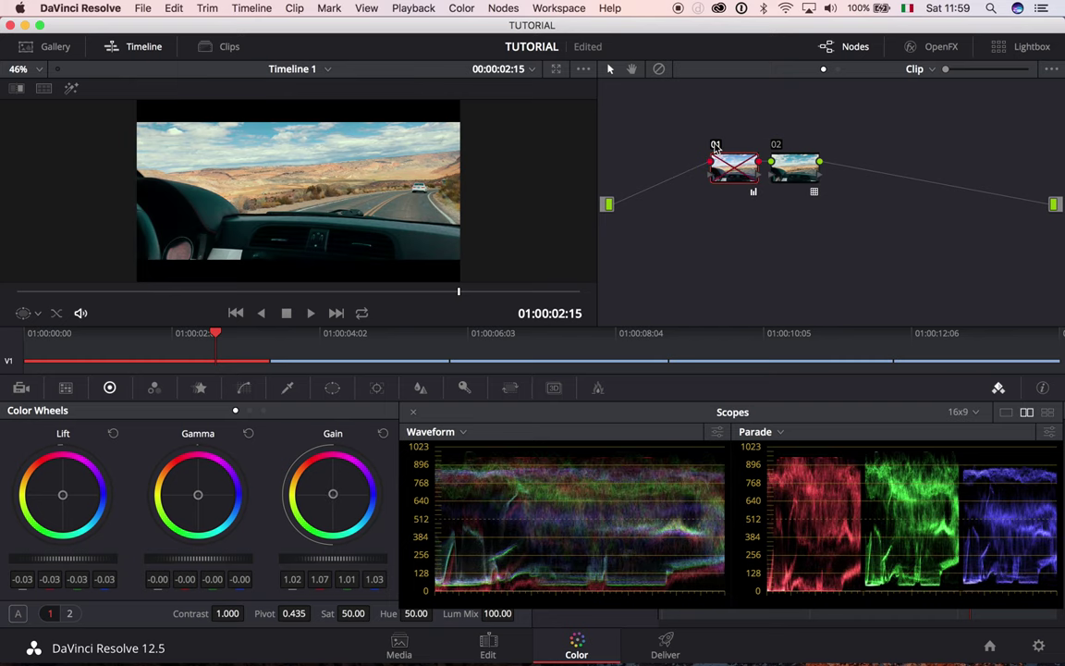
click(715, 146)
click(715, 146)
click(715, 146)
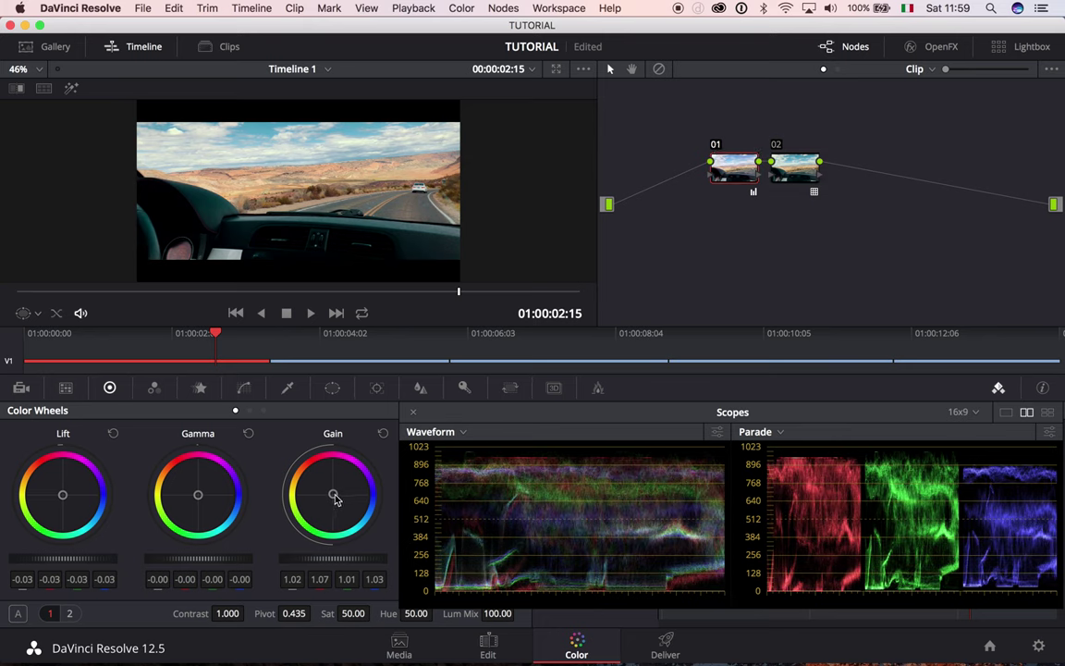
drag(333, 495, 334, 498)
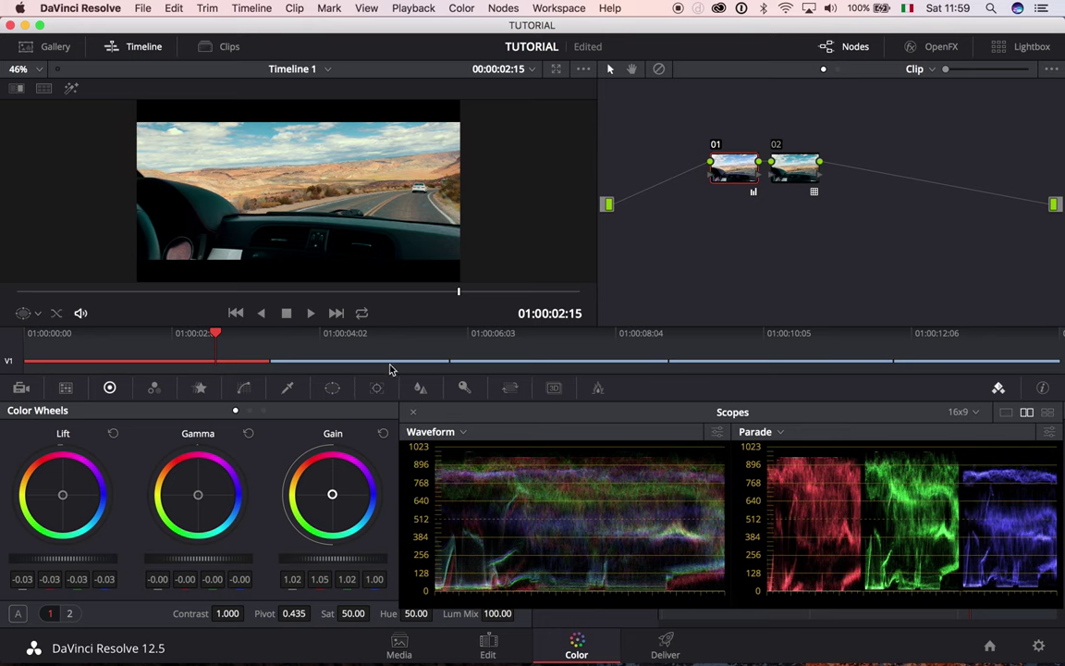
click(420, 388)
Lower node 01's linked blur Radius to 0.48, then return to the Color Wheels
drag(58, 516, 48, 462)
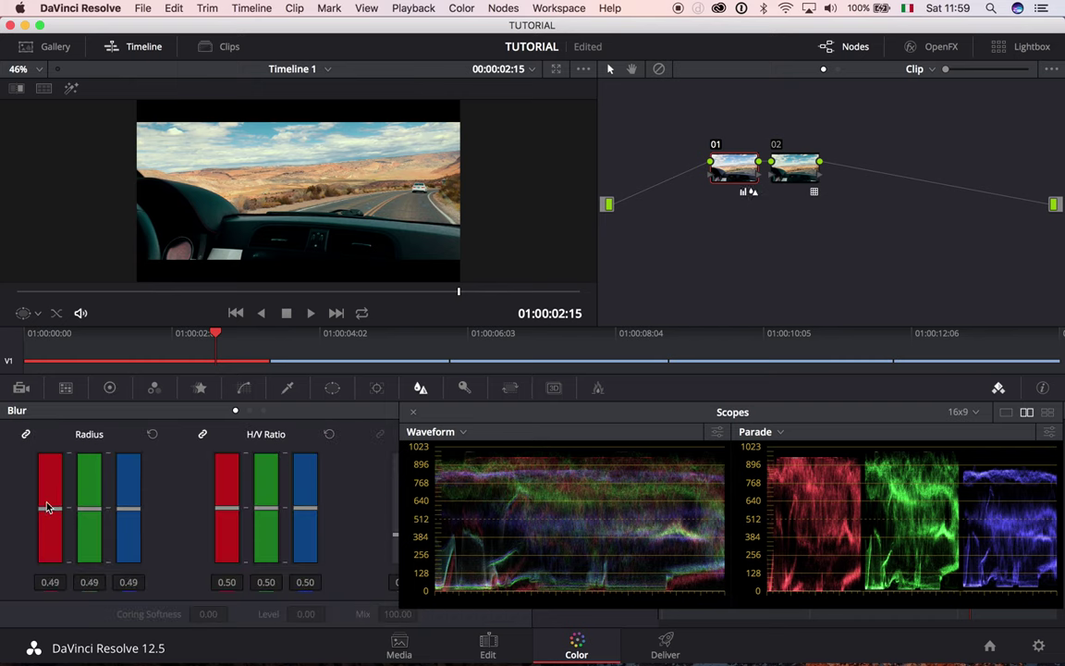
drag(48, 514, 48, 516)
click(111, 389)
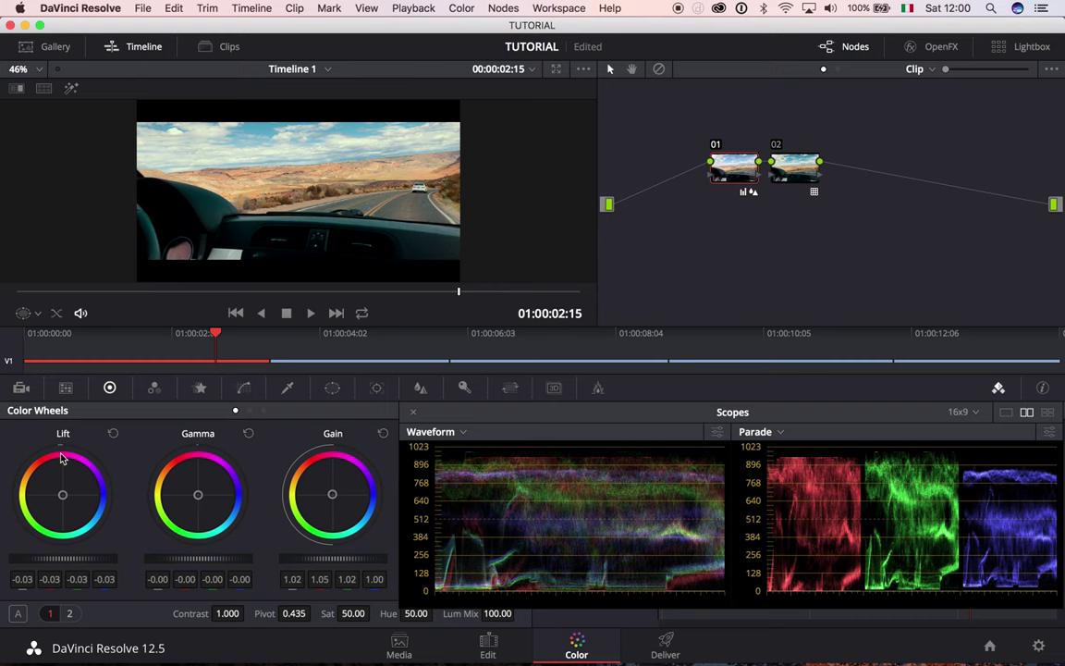
Lower the Lift master to -0.02 and compare the grade against the original
drag(53, 559, 25, 566)
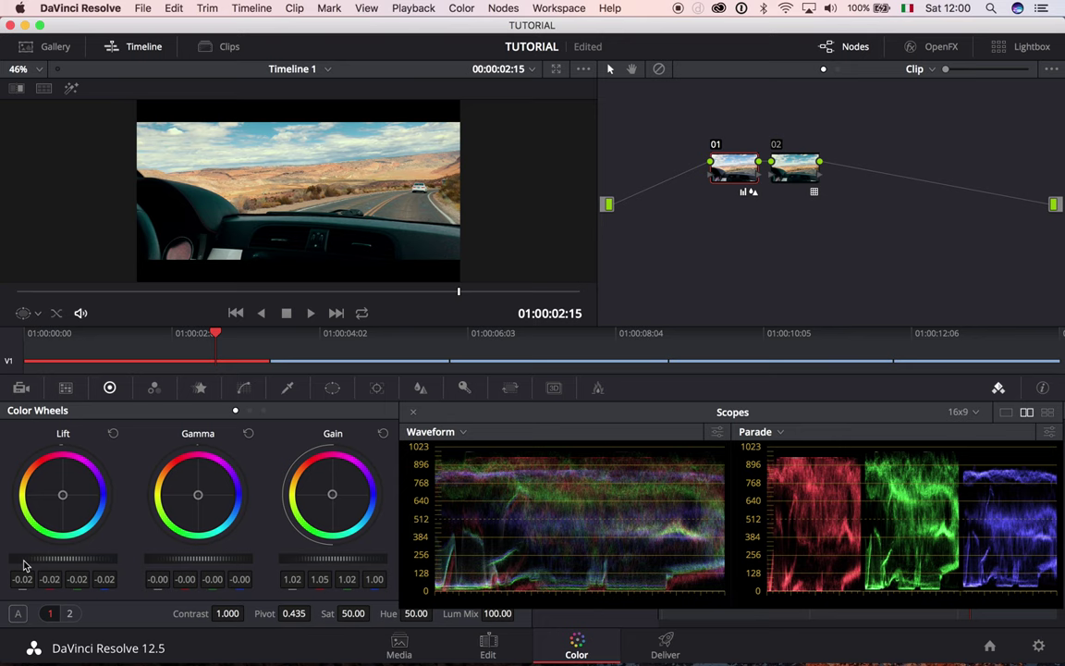
key(shift+d)
key(alt+d)
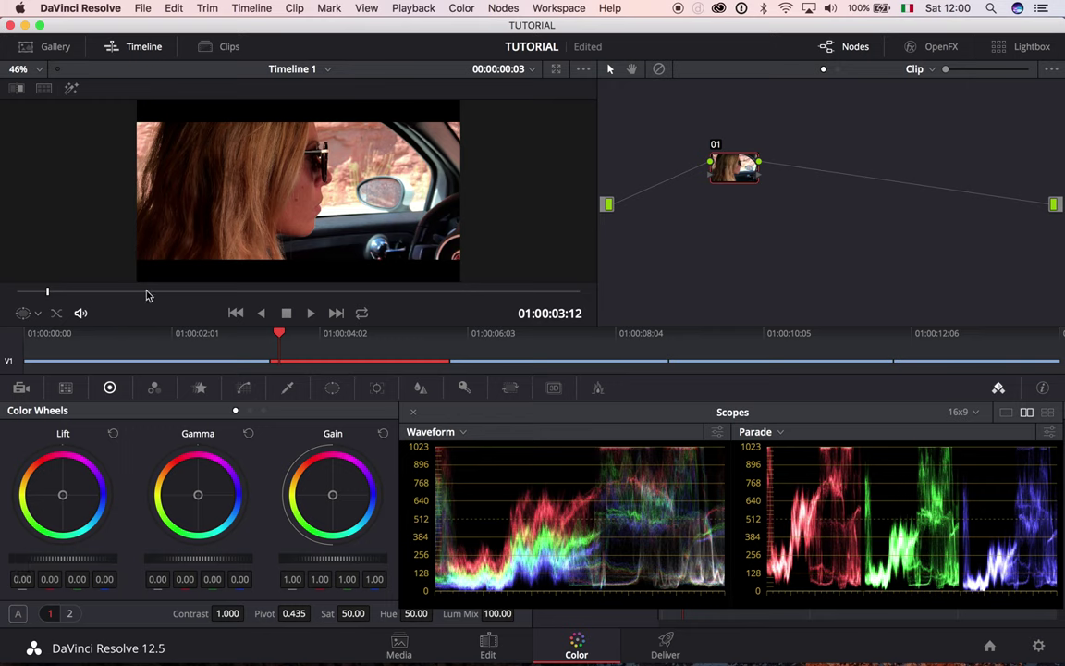
Add a serial node 02, then delete it so node 01 feeds the output directly
key(alt+s)
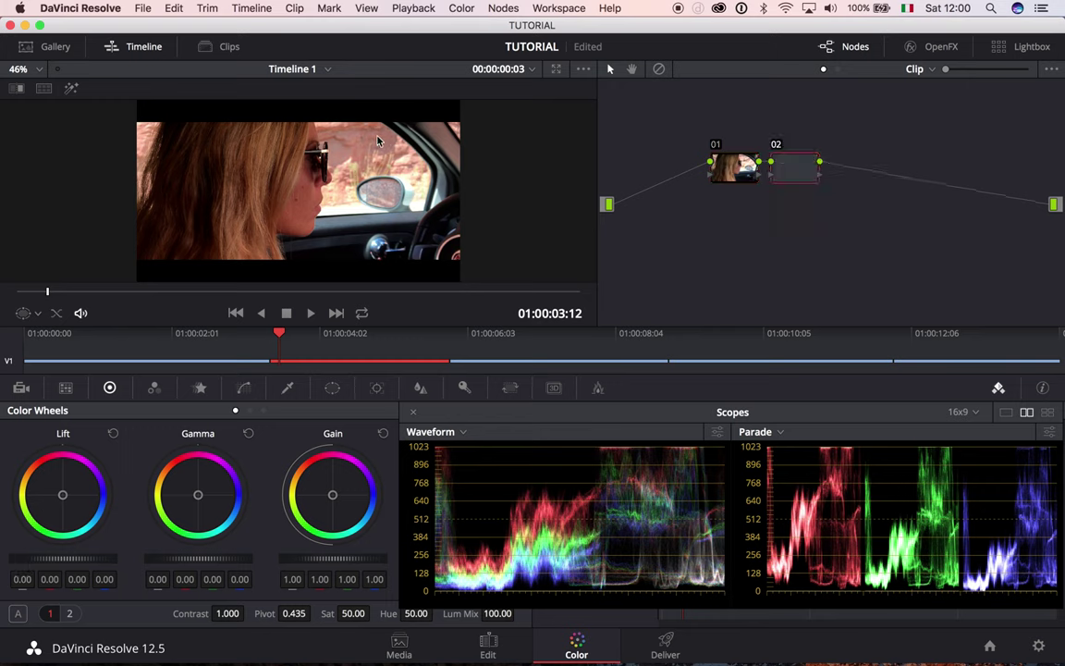
right_click(792, 178)
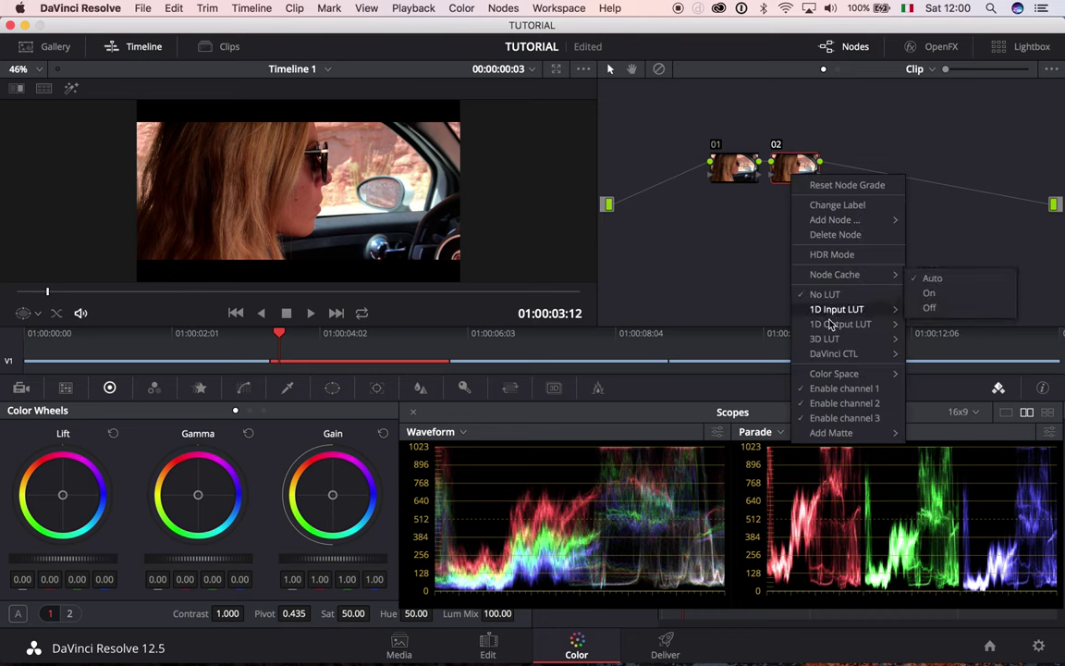
mouse_move(827, 338)
mouse_move(954, 344)
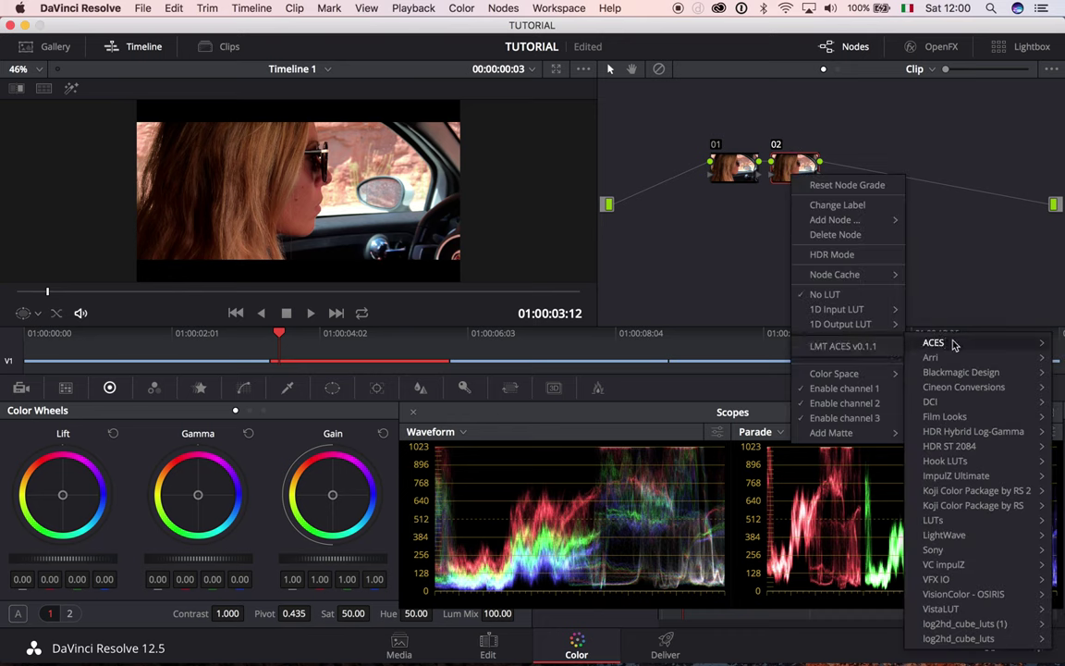
click(751, 236)
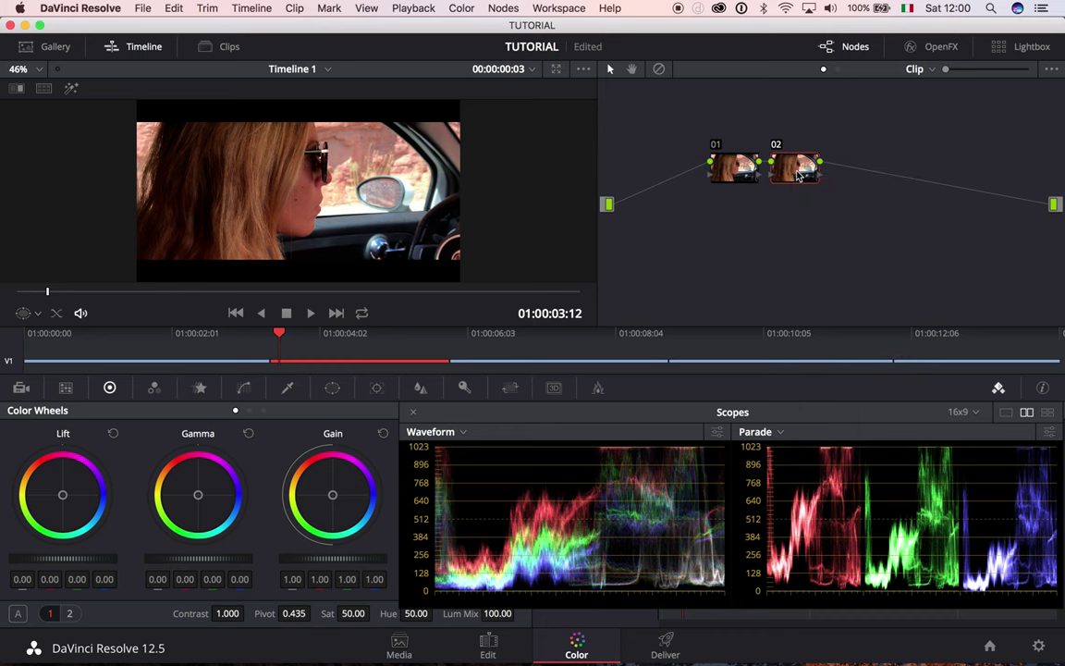
key(Delete)
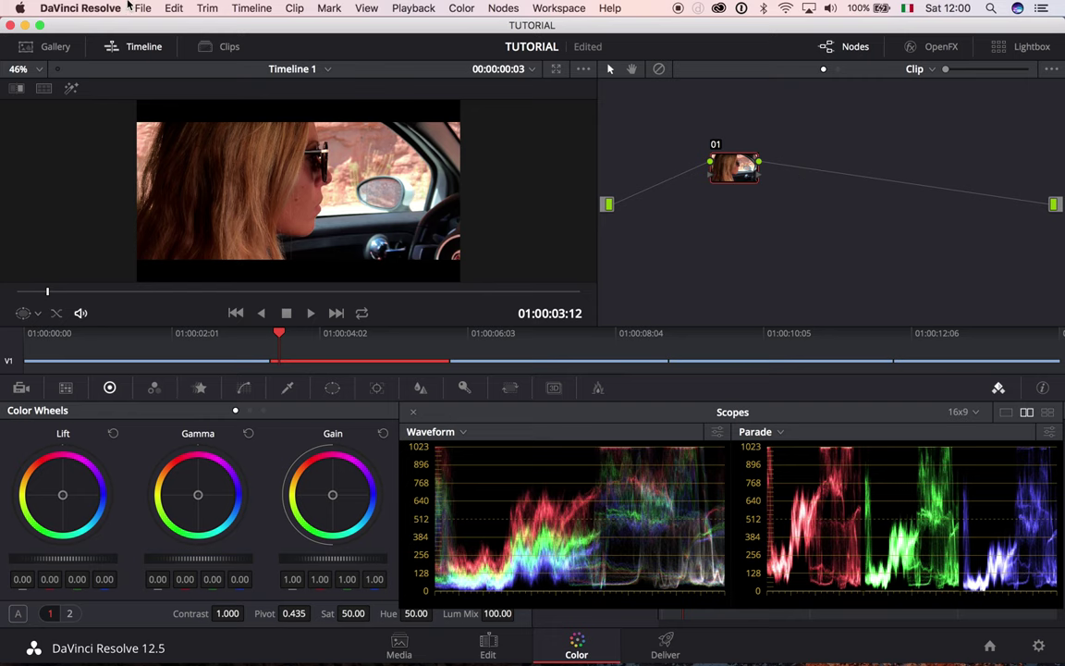
Turn on the Clips thumbnail strip and the Gallery panel
click(219, 47)
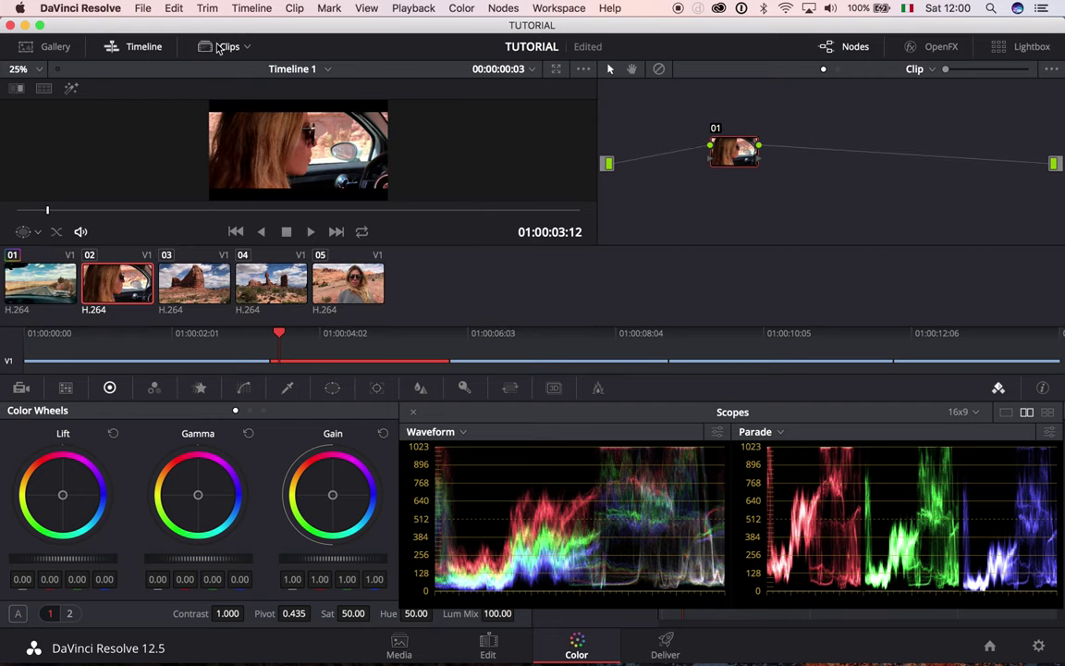
click(36, 46)
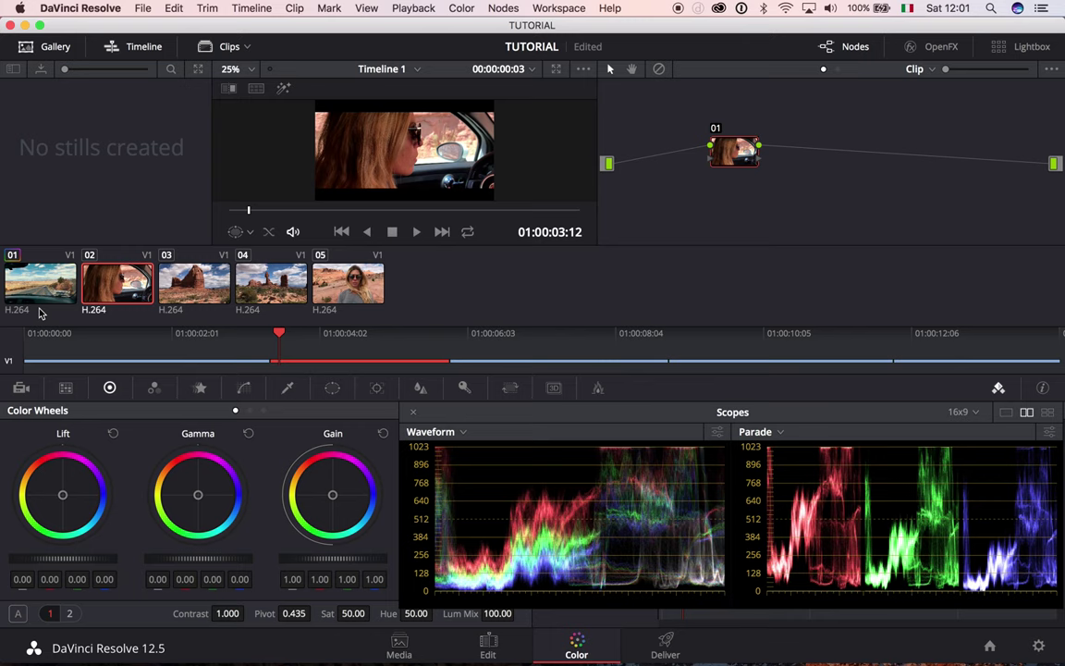
Set Keyboard Mapping in Project Settings to the custom user preset and save
click(1039, 647)
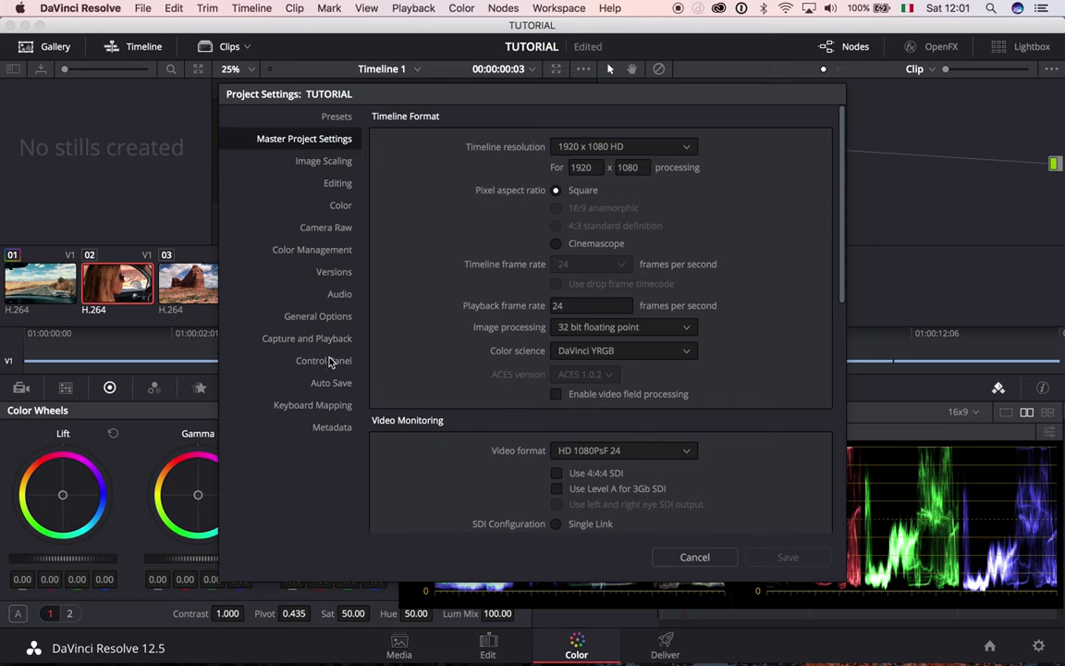
click(329, 409)
click(573, 147)
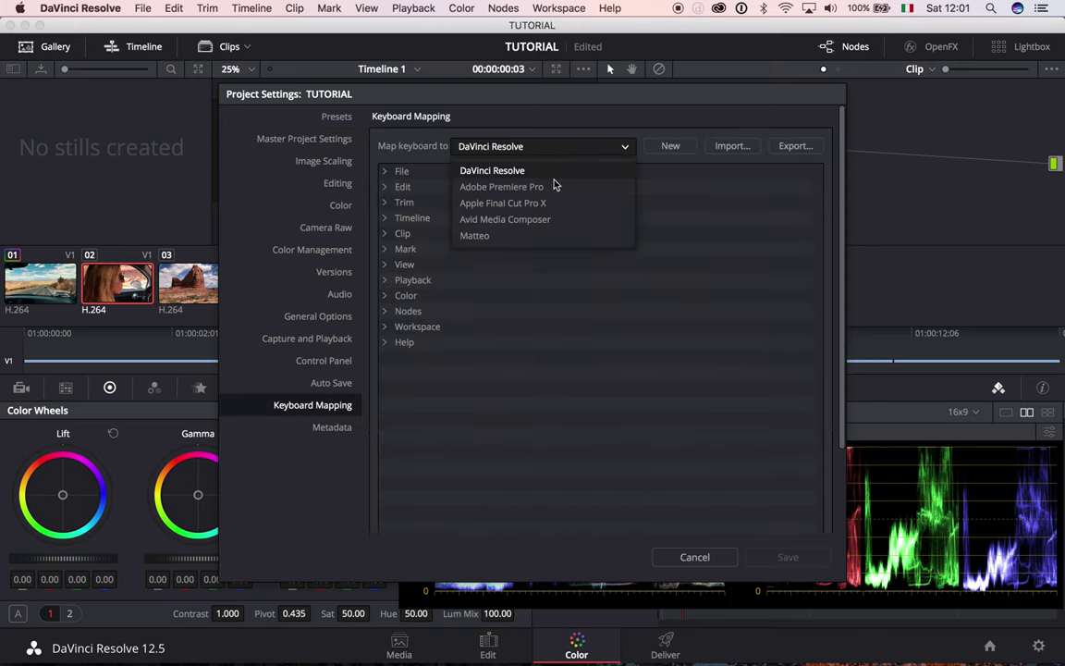
click(549, 233)
click(787, 554)
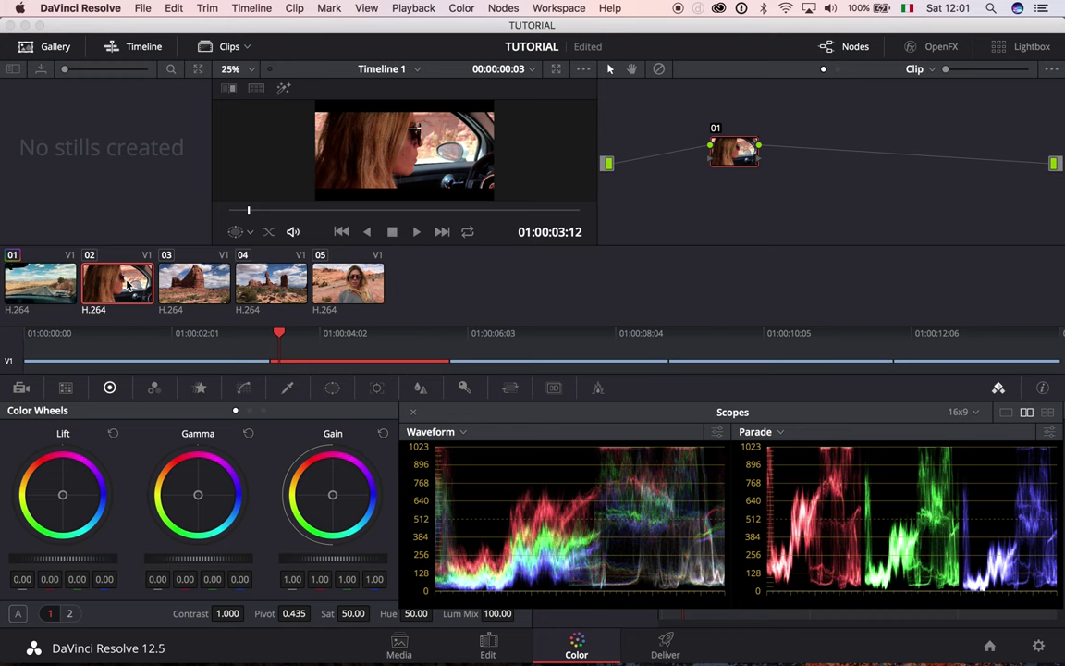
Add graded node 02, set Sizing Tilt to -56.000, and hide the gallery and clip strip
key(equal)
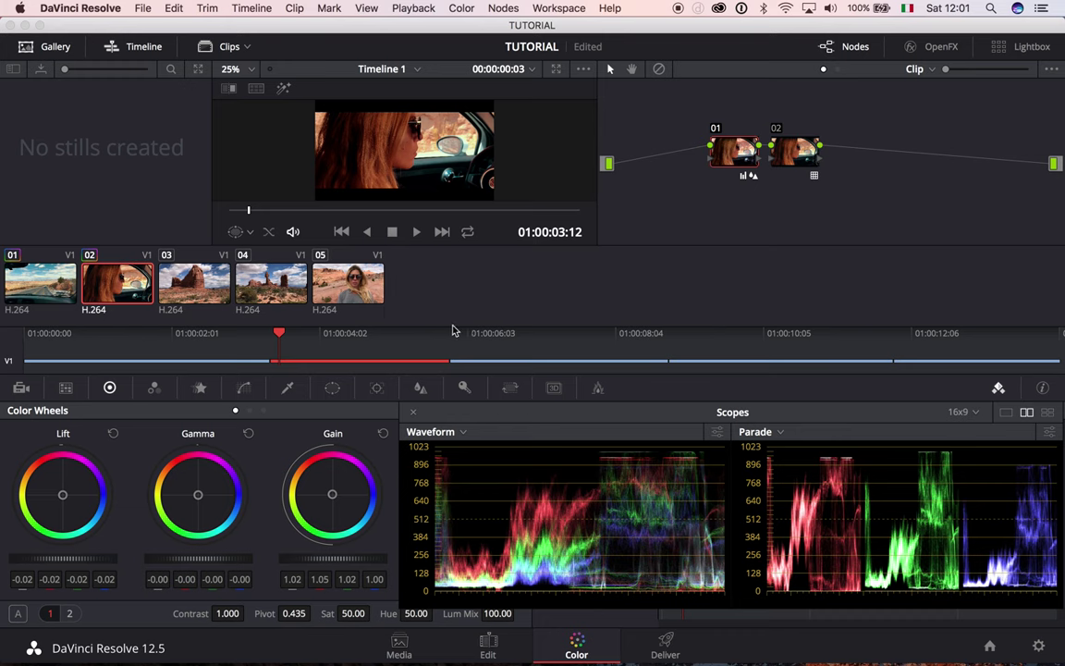
click(510, 387)
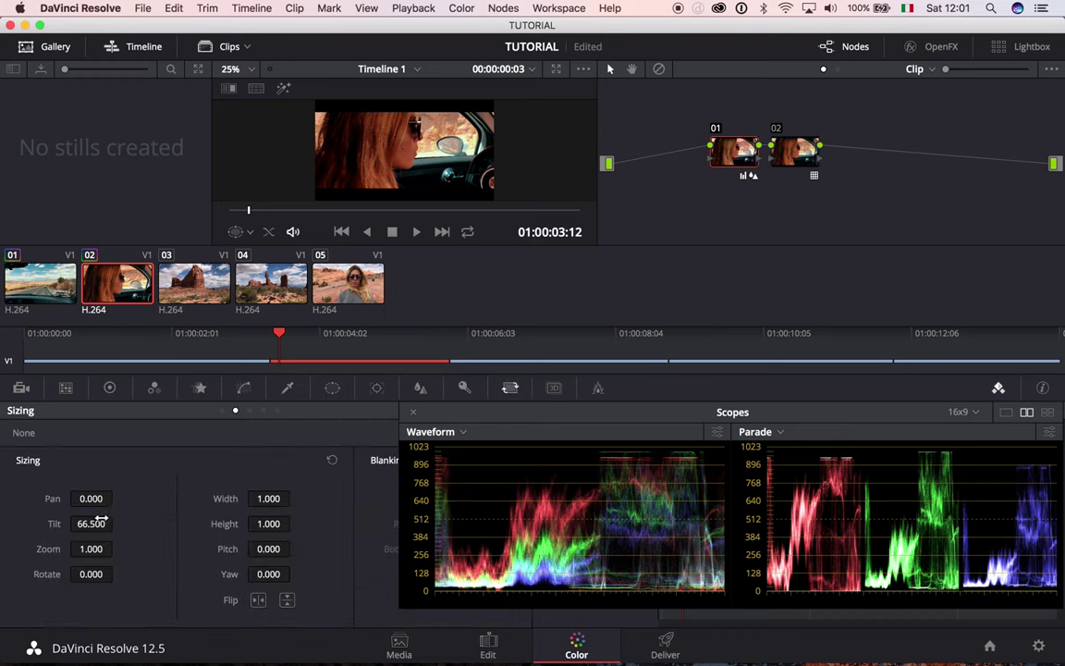
drag(116, 523, 117, 524)
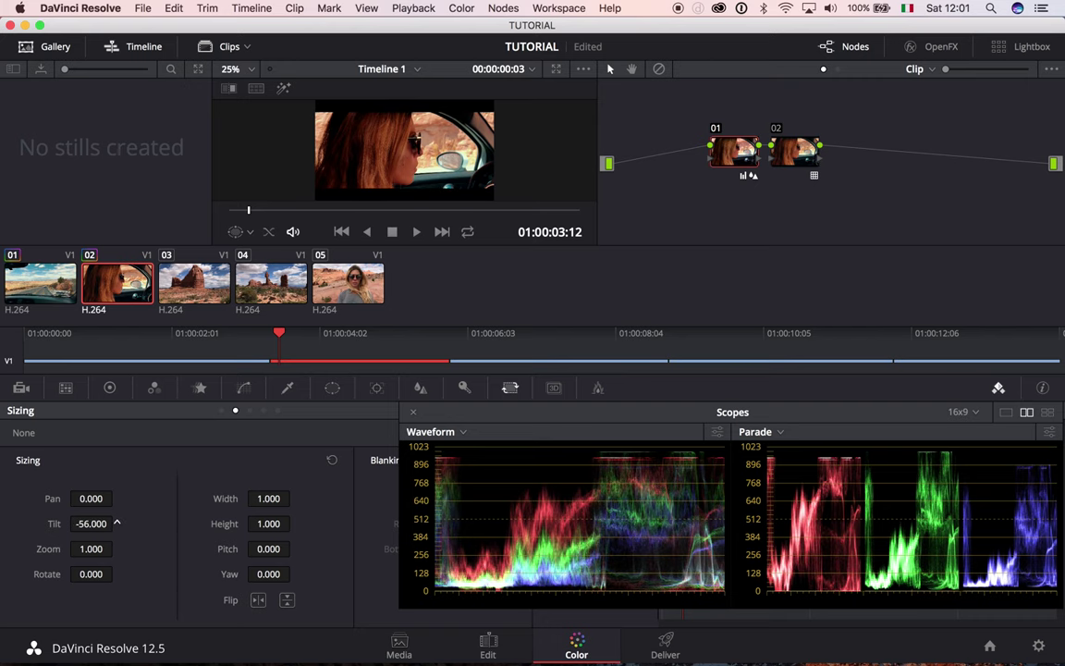
click(56, 48)
click(211, 46)
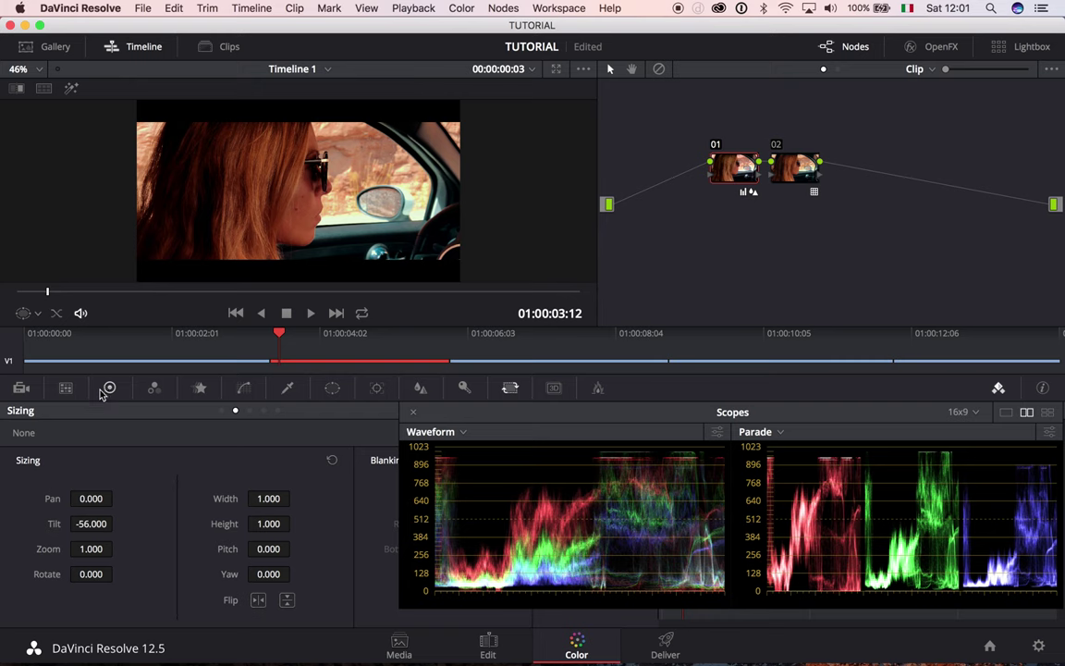
Nudge the Gamma balance, reset it to default, and add node 03 with Alt+O
click(109, 388)
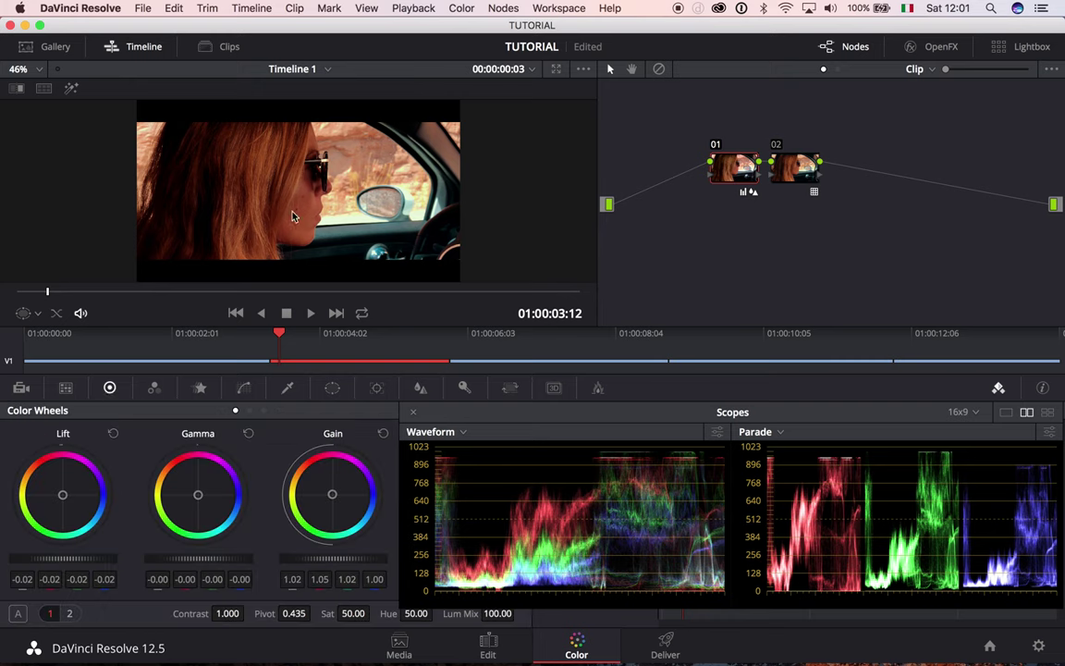
drag(198, 494, 199, 496)
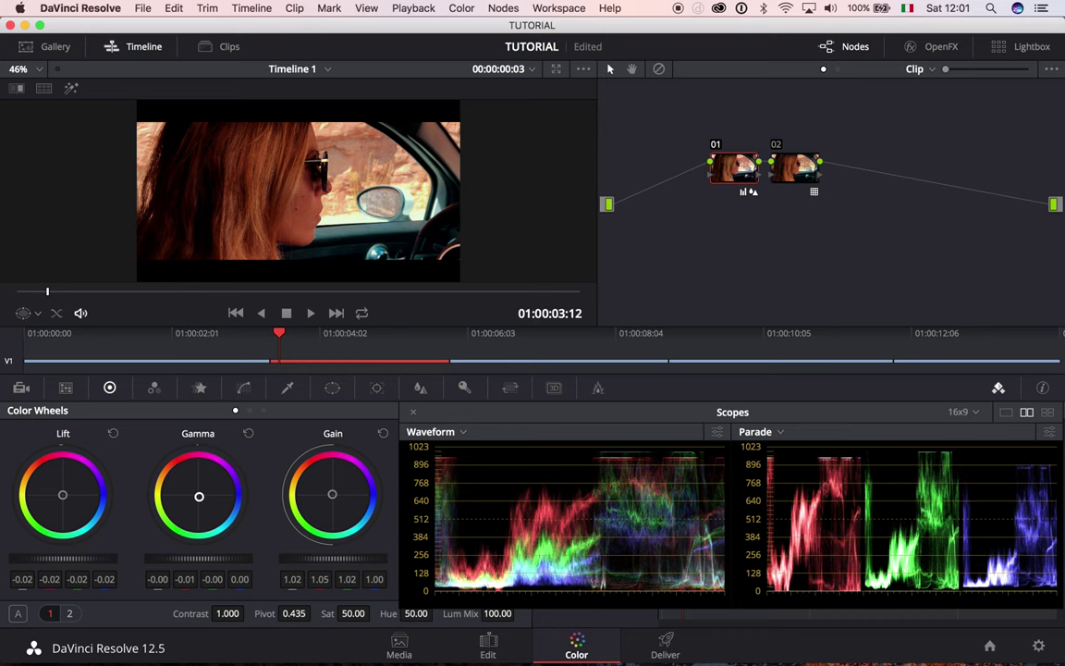
drag(198, 497, 200, 497)
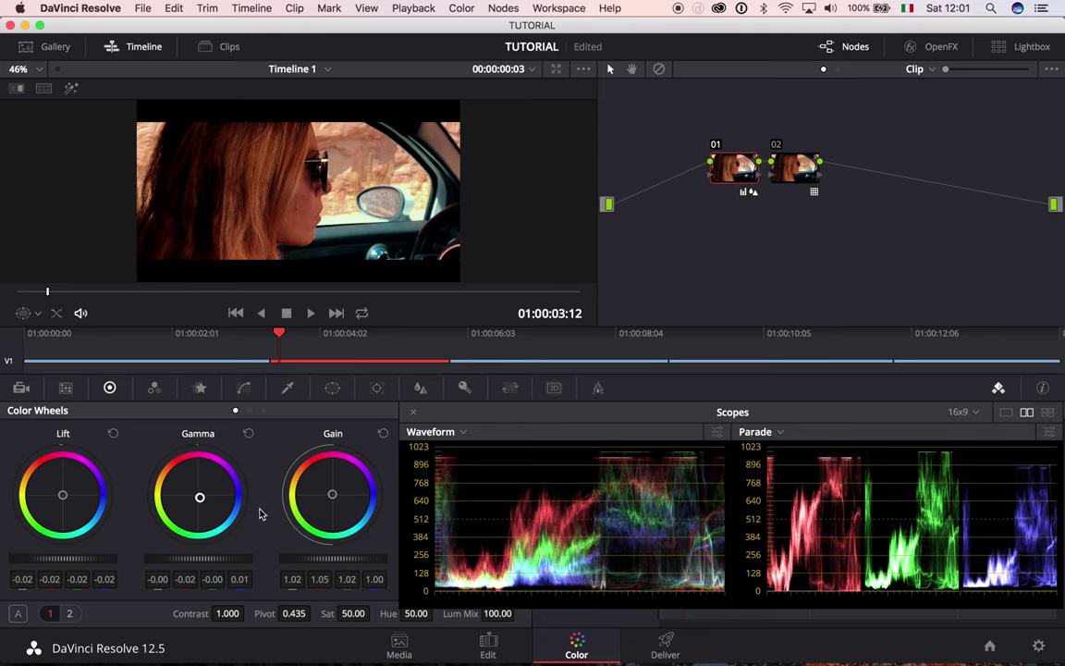
click(248, 433)
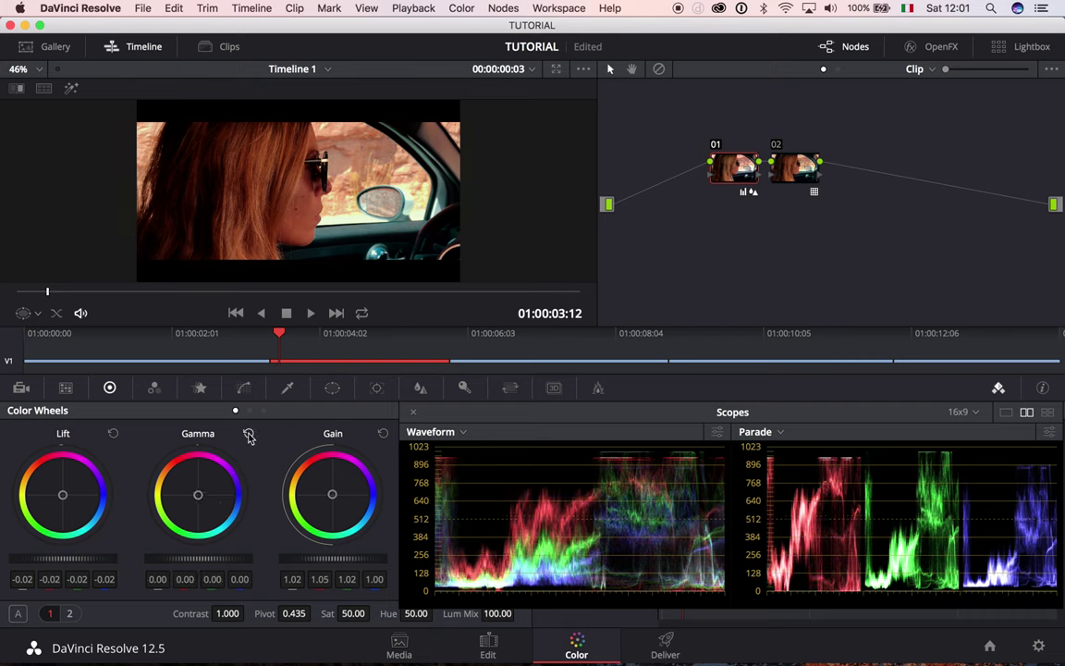
key(alt+o)
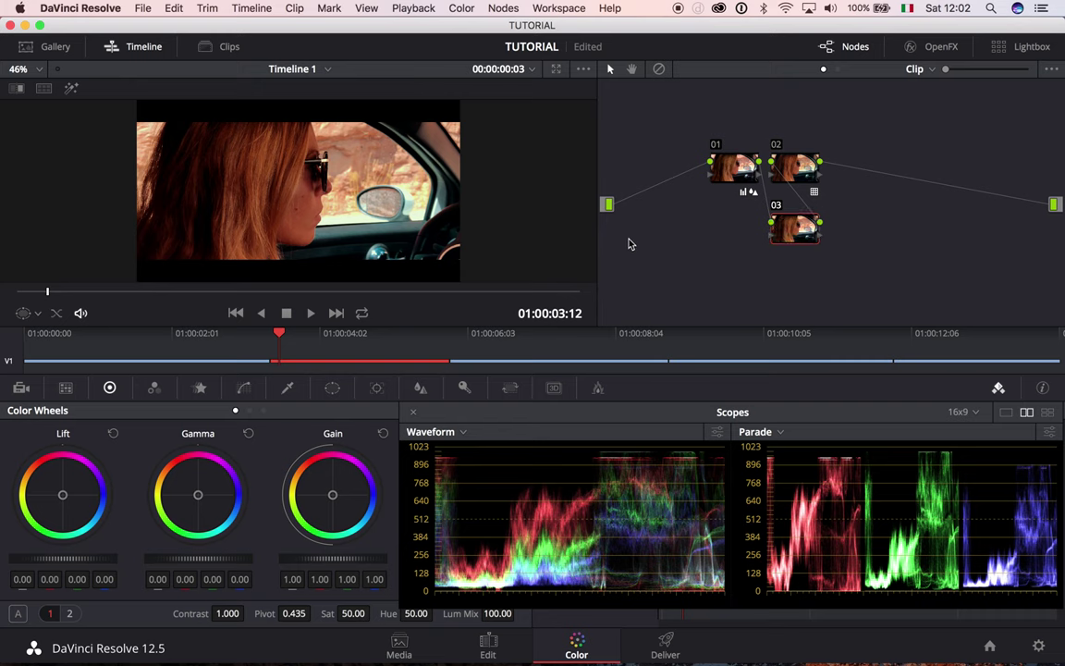
On node 03, add a Hue vs Sat curve point at hue 272.48 with saturation 0.89
click(287, 389)
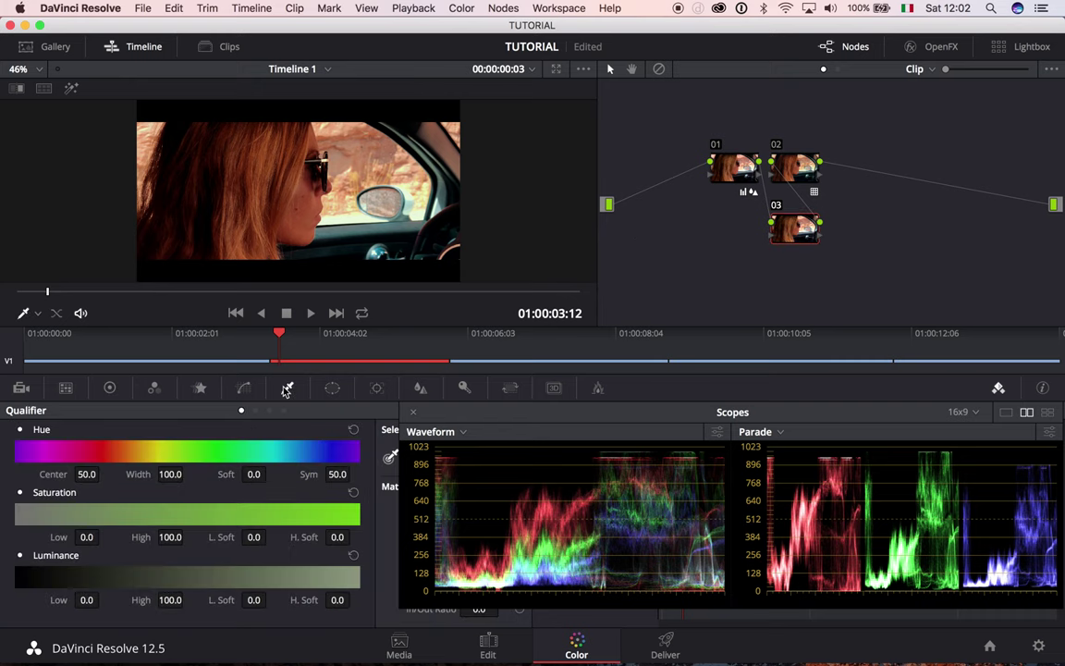
click(243, 389)
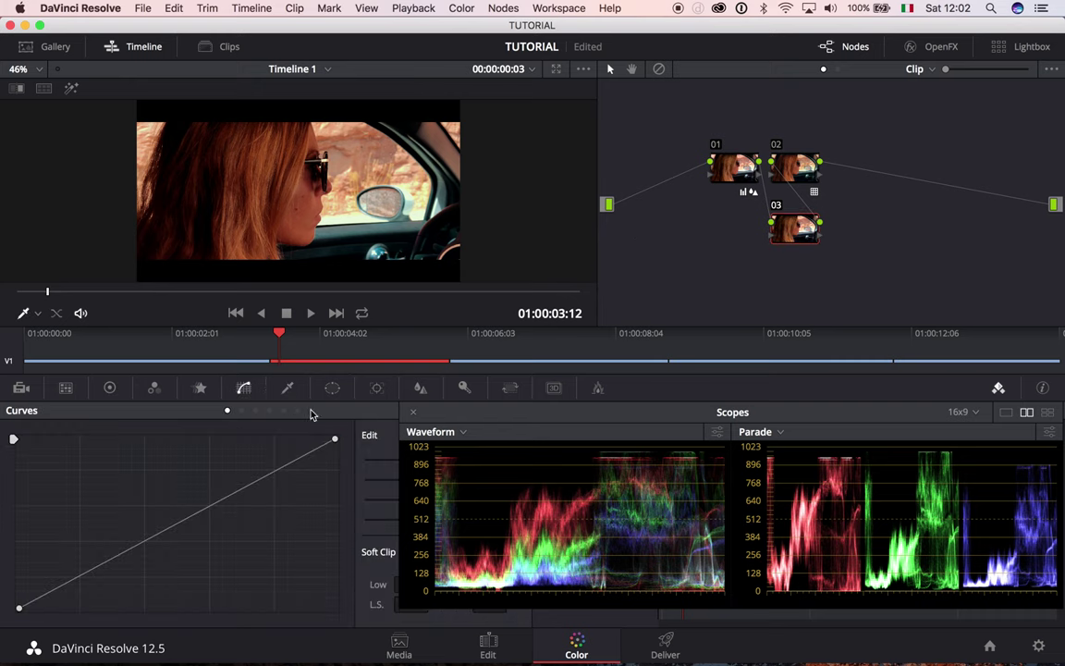
click(509, 388)
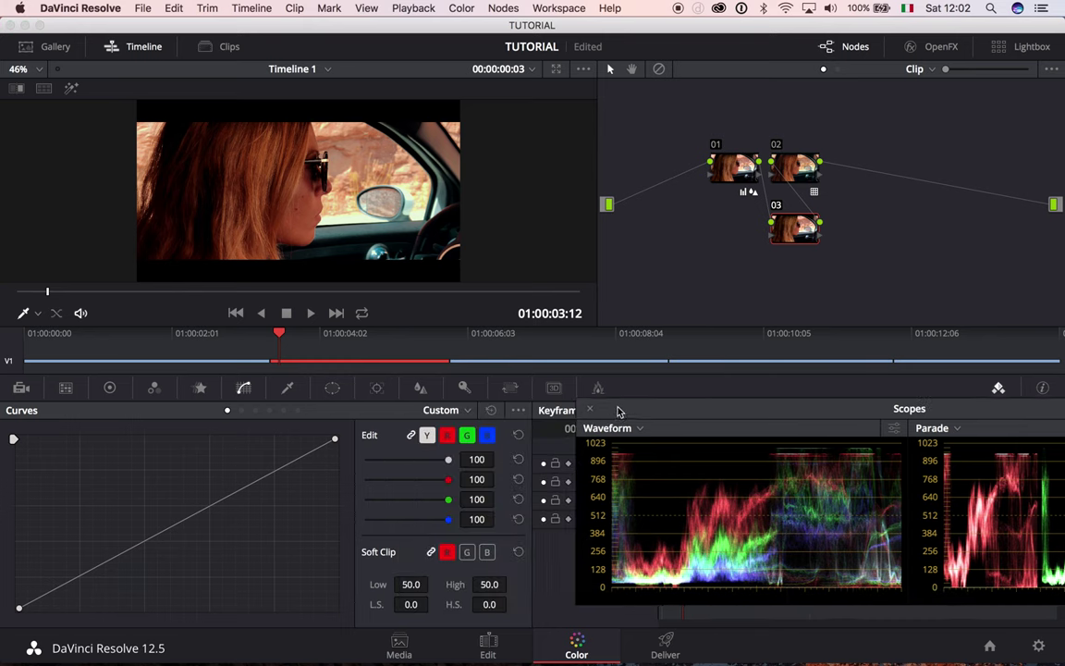
click(467, 409)
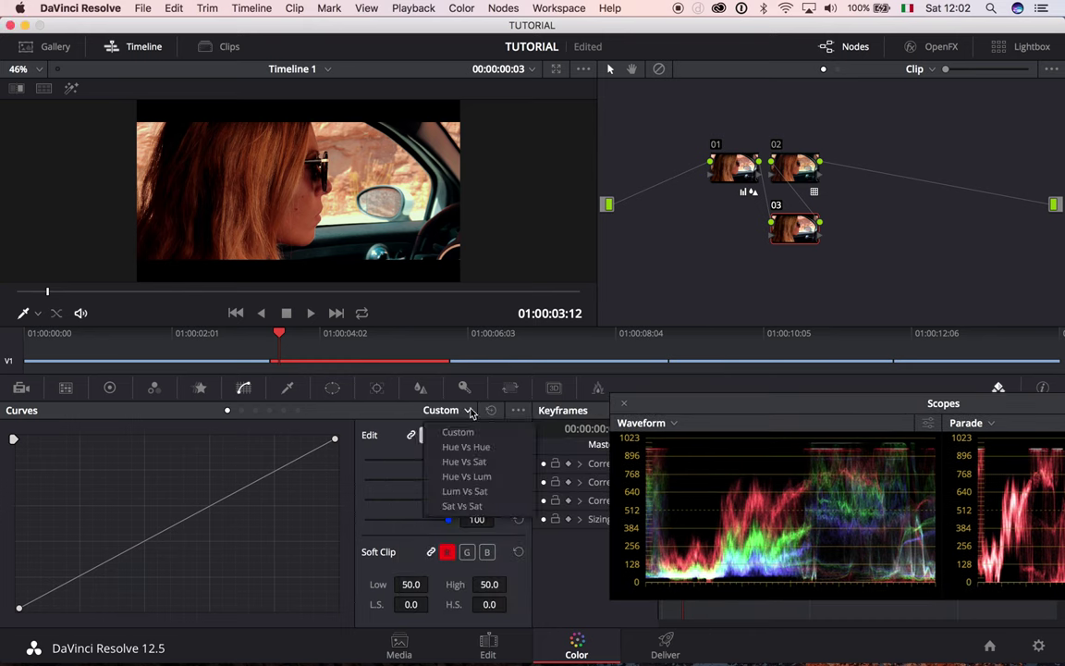
click(465, 462)
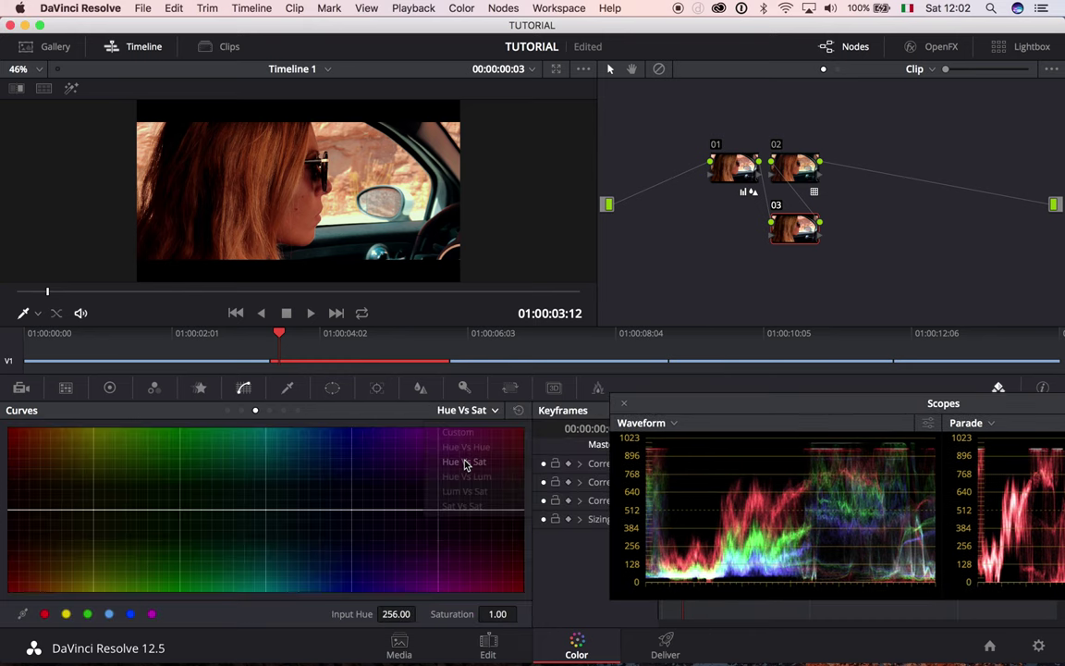
click(315, 199)
drag(24, 509, 24, 559)
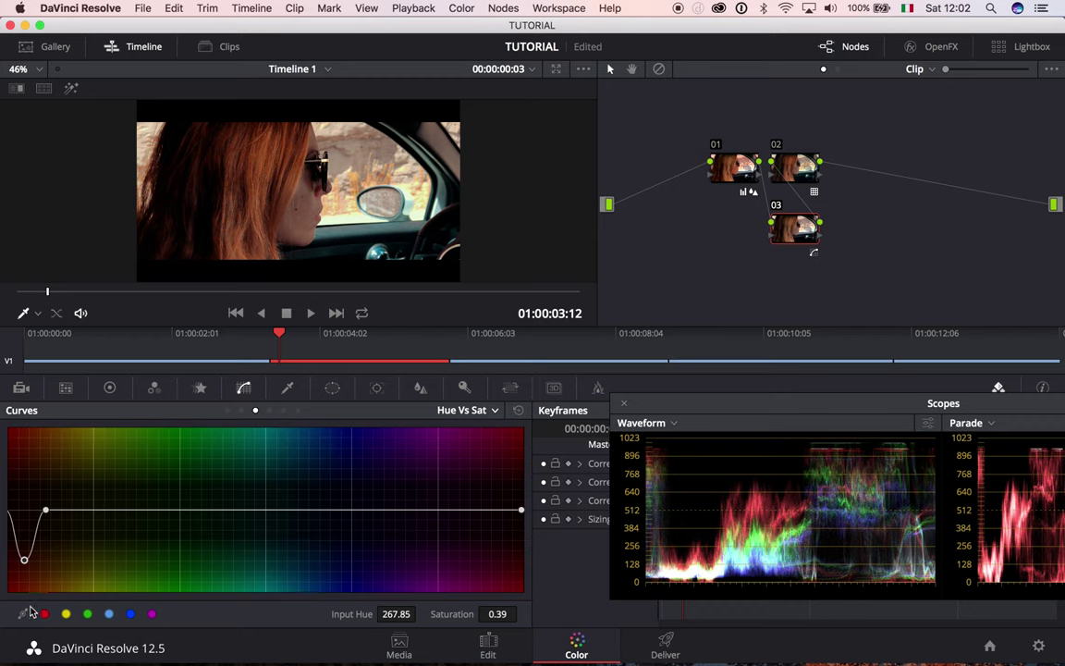
drag(24, 559, 27, 529)
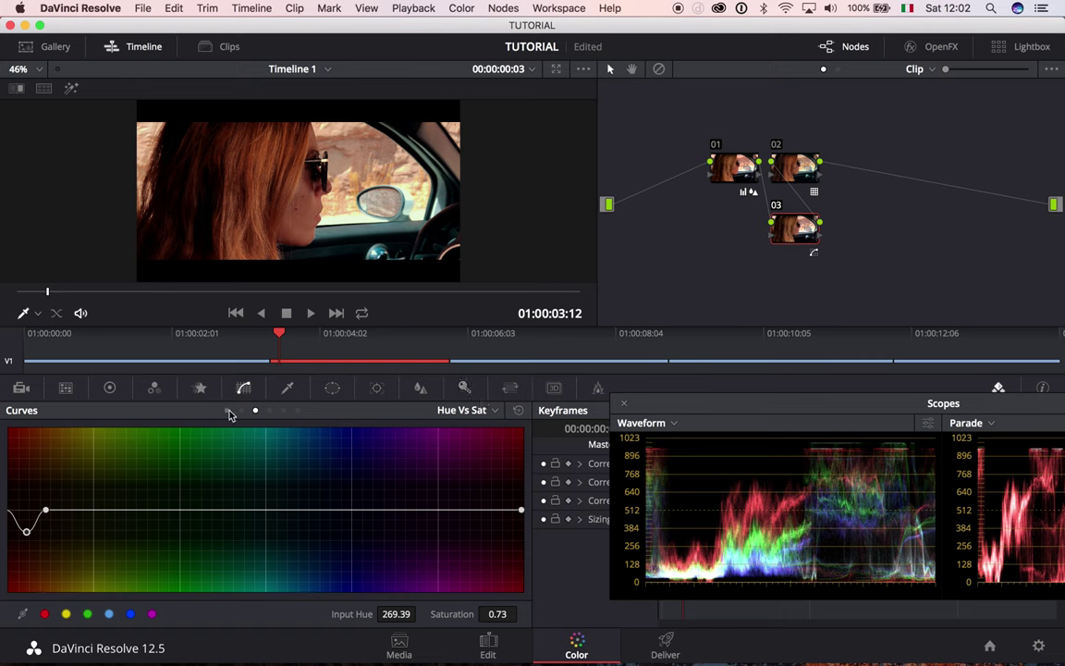
mouse_move(28, 533)
mouse_down()
mouse_move(30, 436)
mouse_move(26, 575)
mouse_move(28, 488)
mouse_move(31, 521)
mouse_up()
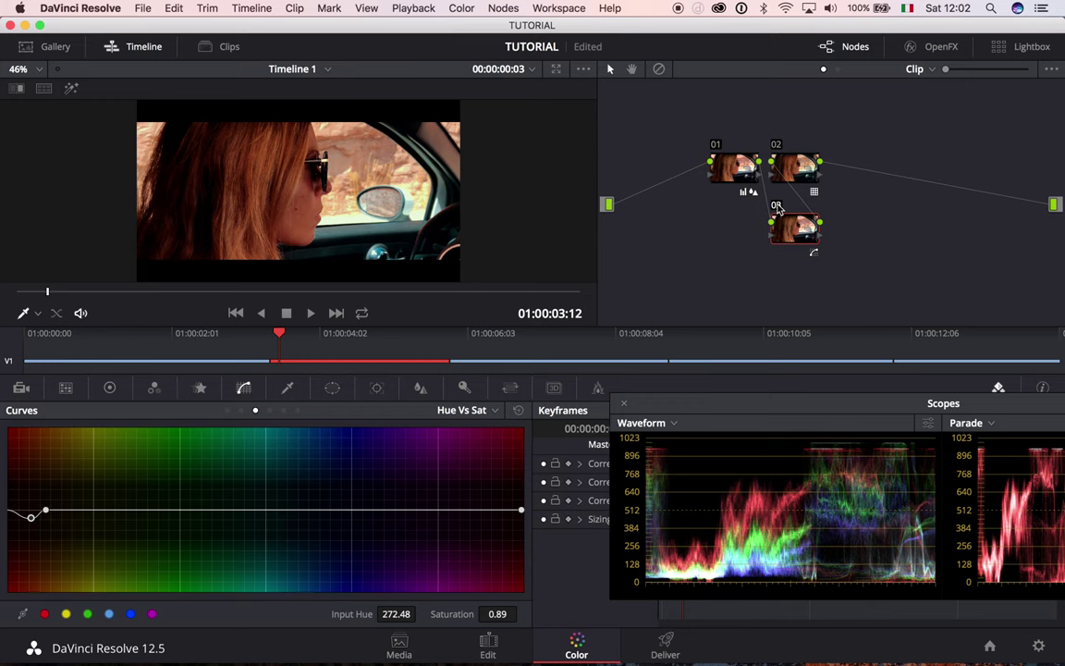
On node 01, settle the Gain master wheel near 0.98 and lower Lift to -0.06
click(731, 168)
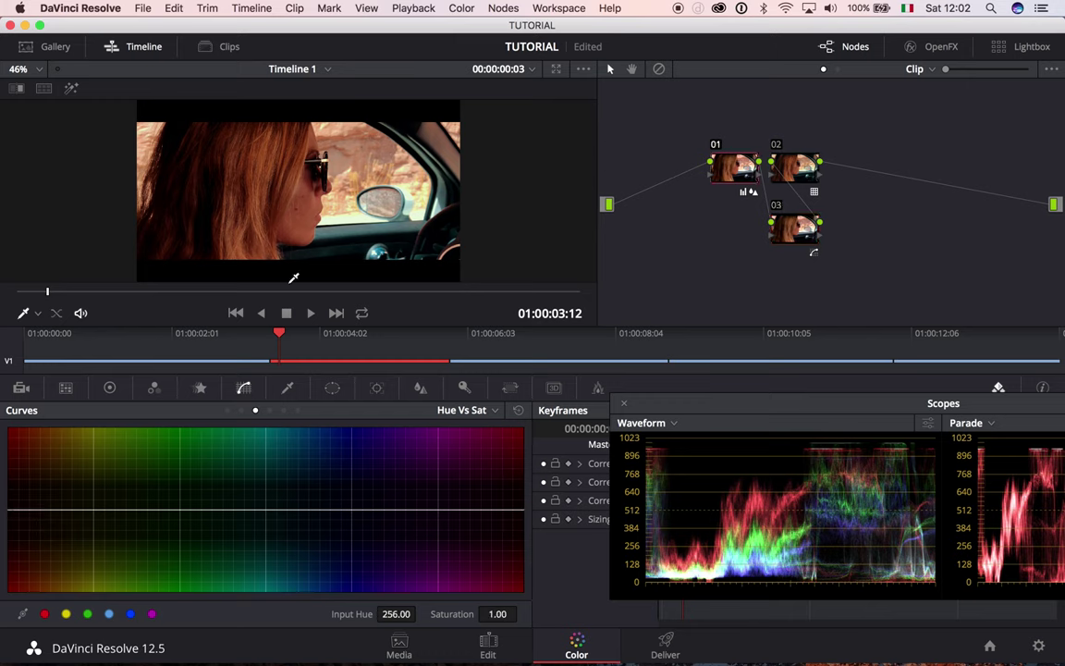
click(109, 388)
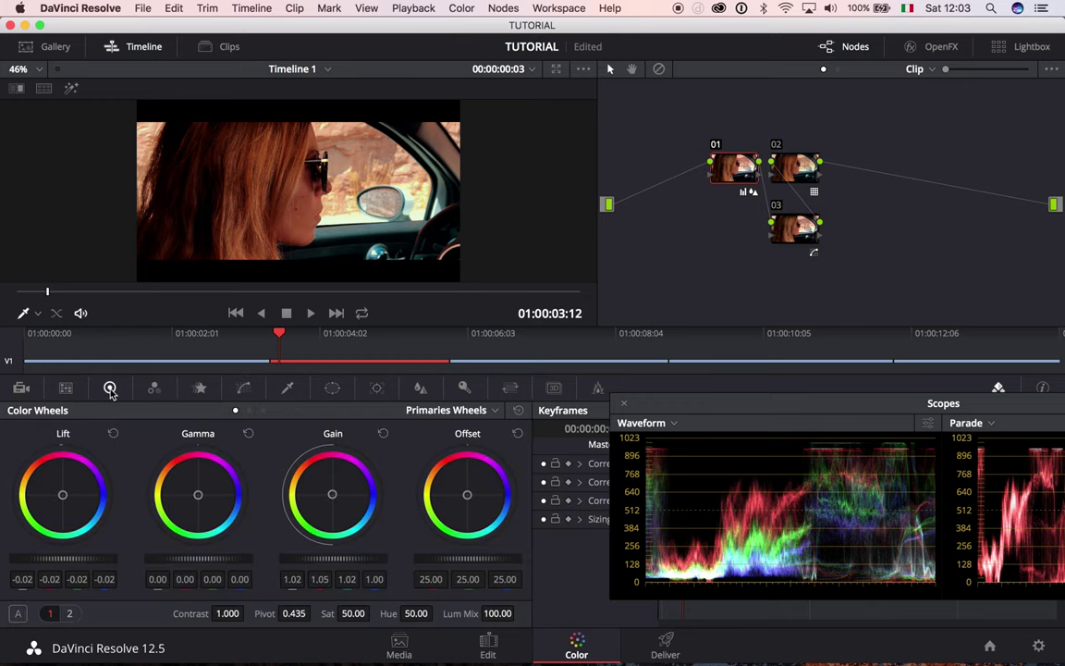
drag(332, 557, 315, 558)
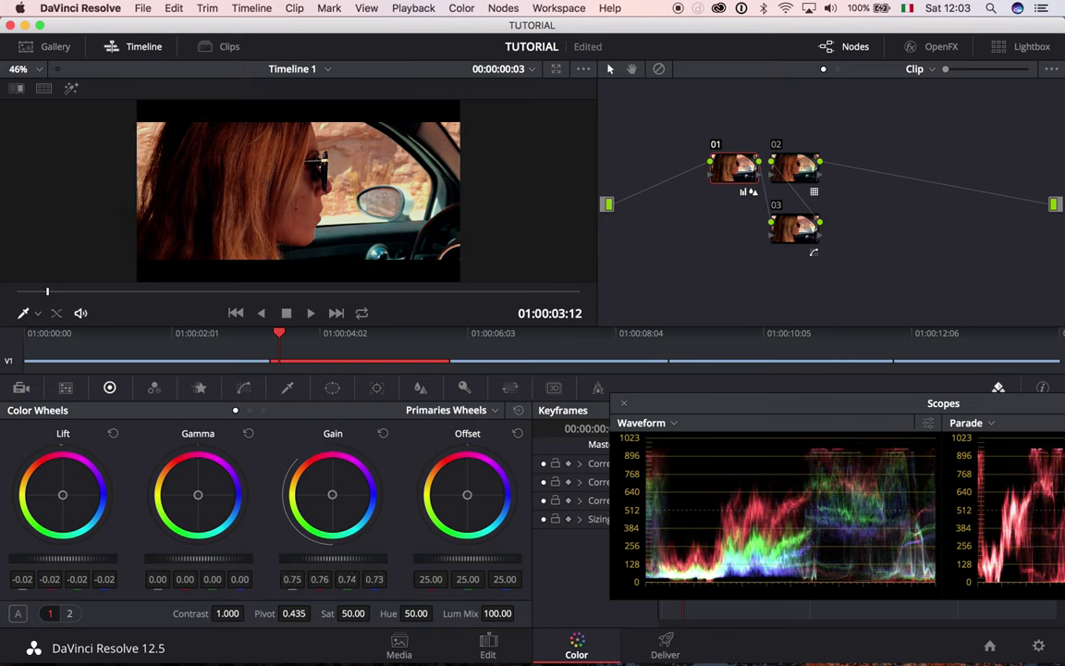
mouse_move(315, 557)
mouse_down()
mouse_move(294, 558)
mouse_move(307, 557)
mouse_up()
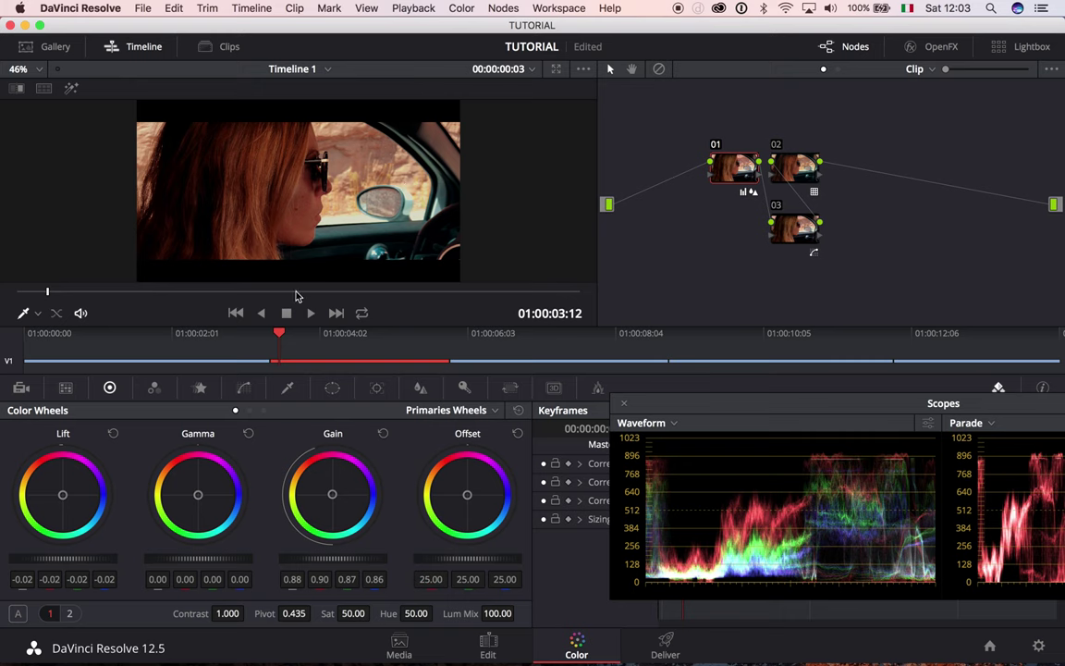
drag(309, 559, 342, 559)
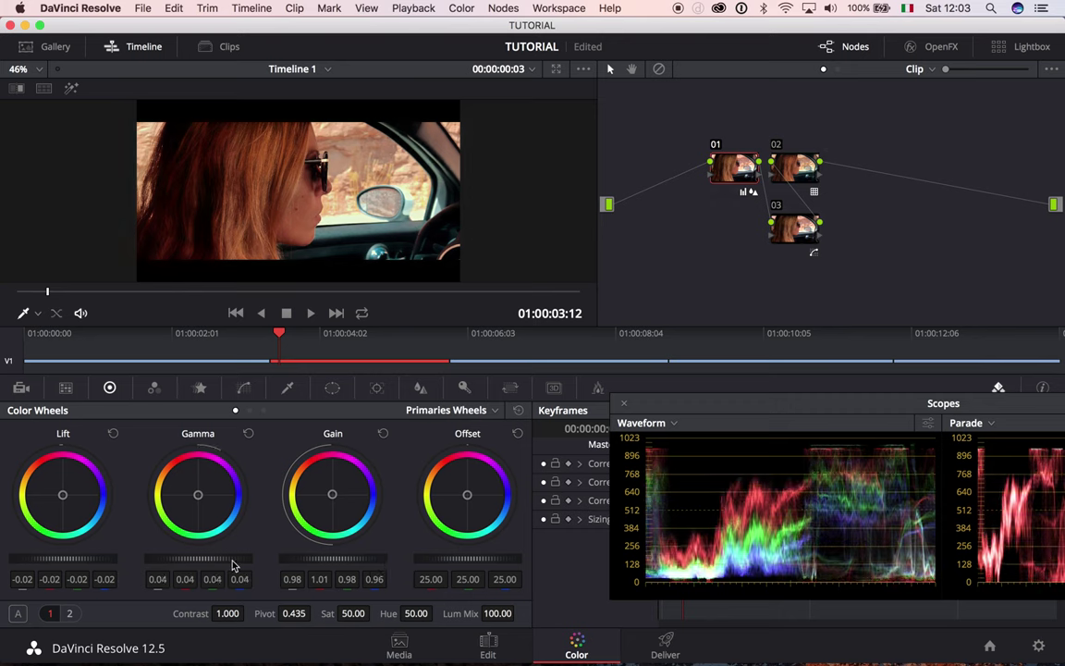
drag(62, 559, 49, 558)
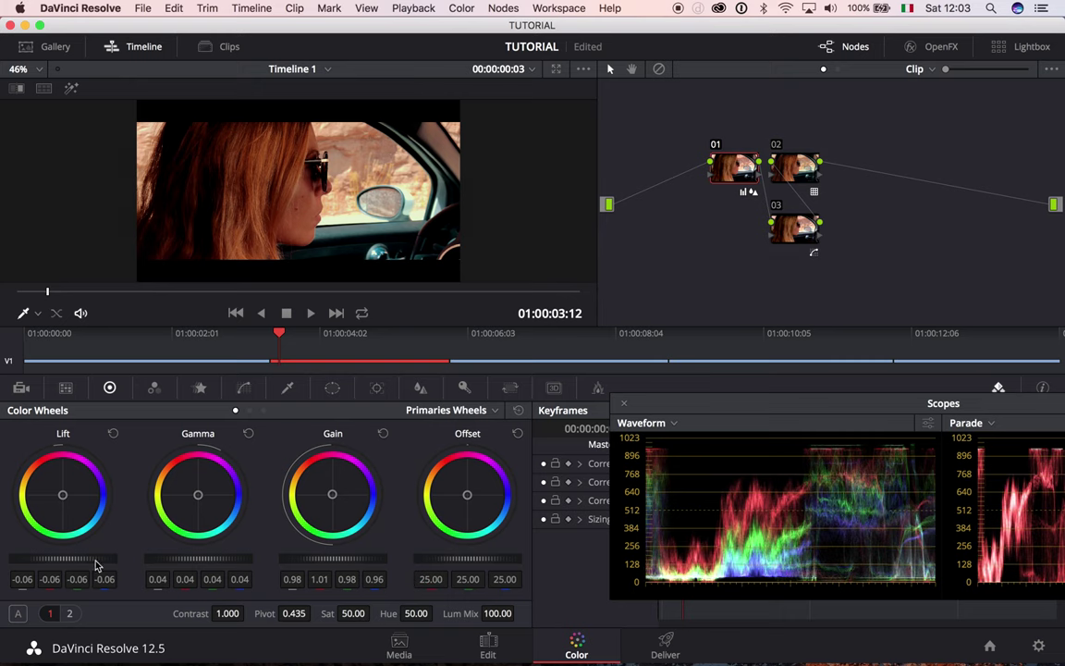
Compare the grade by toggling bypass, then scrub forward into the red rock clip
key(alt+d)
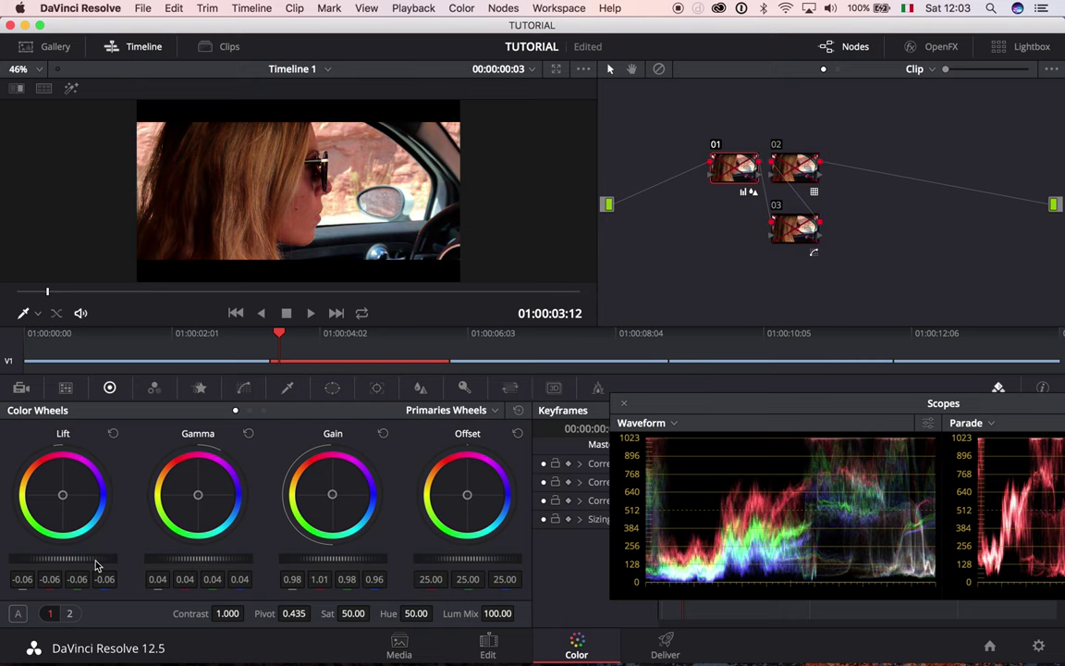
key(alt+d)
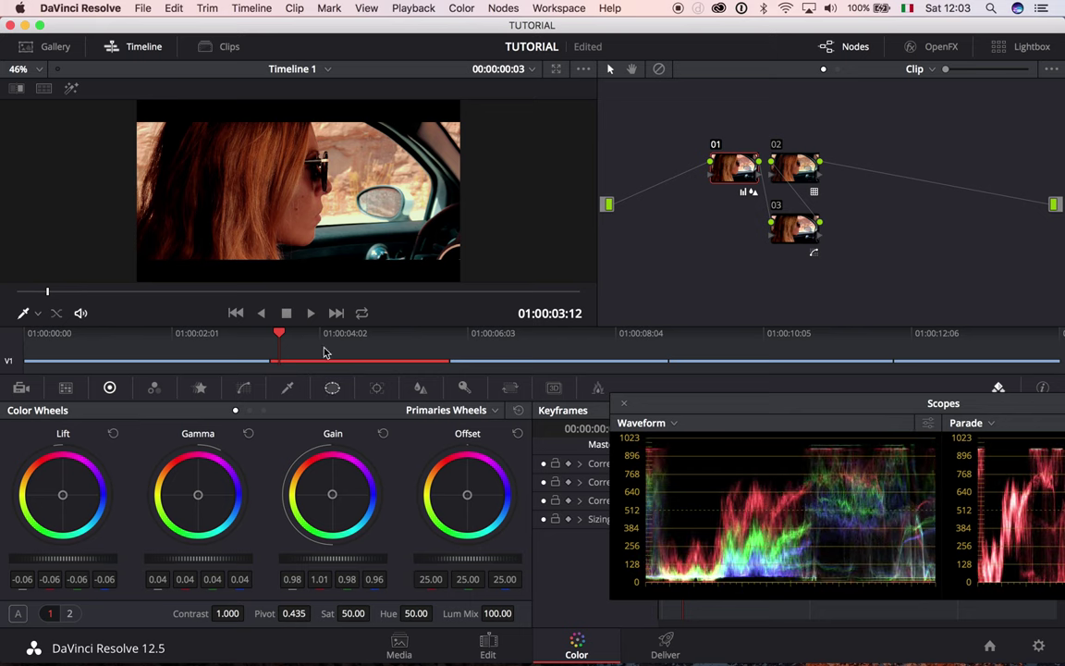
click(286, 335)
drag(295, 337, 583, 367)
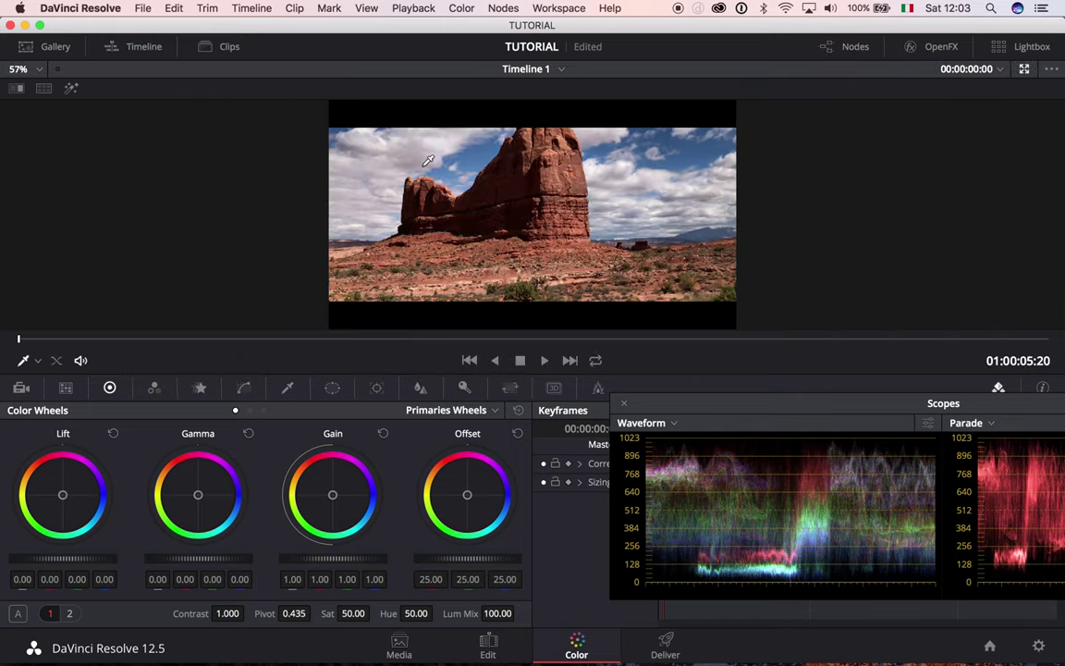
Enlarge the viewer on the rock clip, then return to the first road clip's node 01
key(alt+f)
key(alt+f)
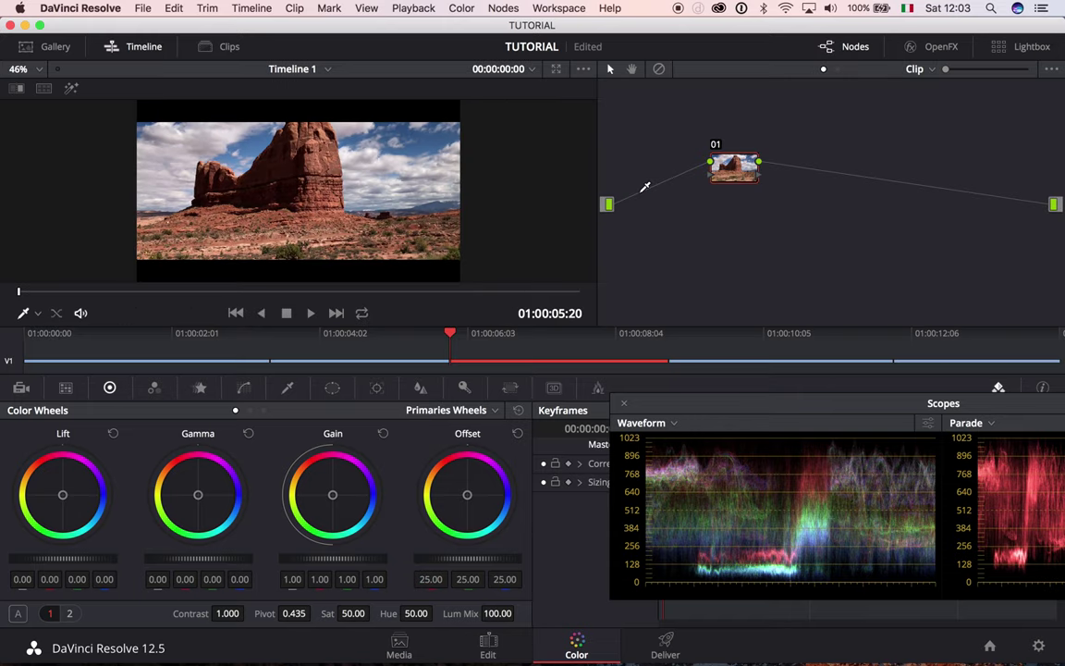
click(200, 48)
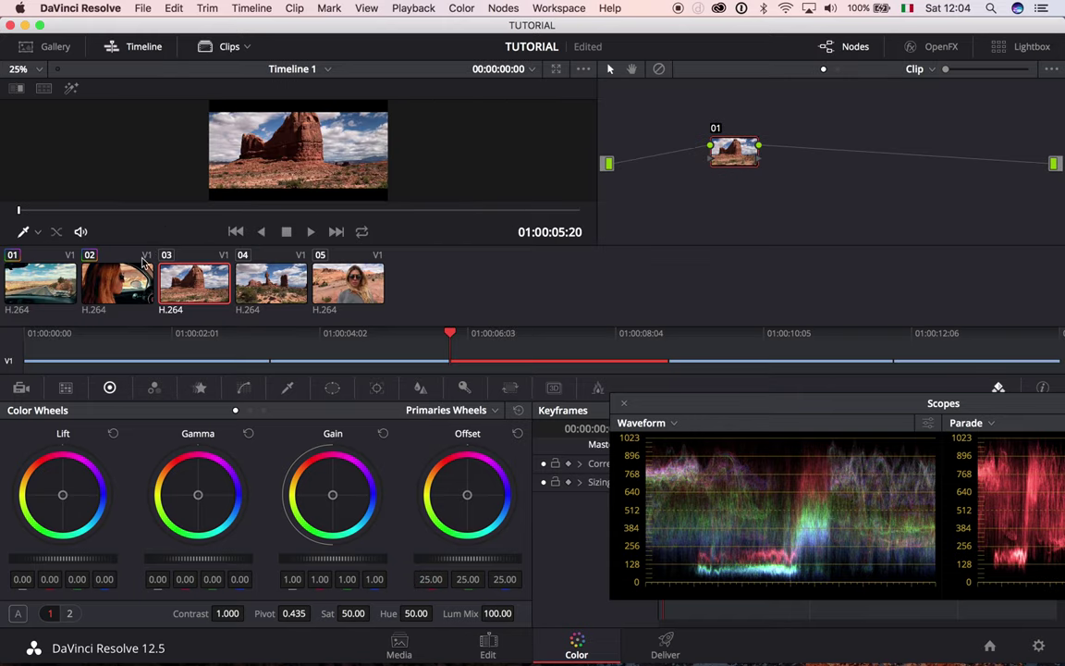
click(117, 282)
key(Up)
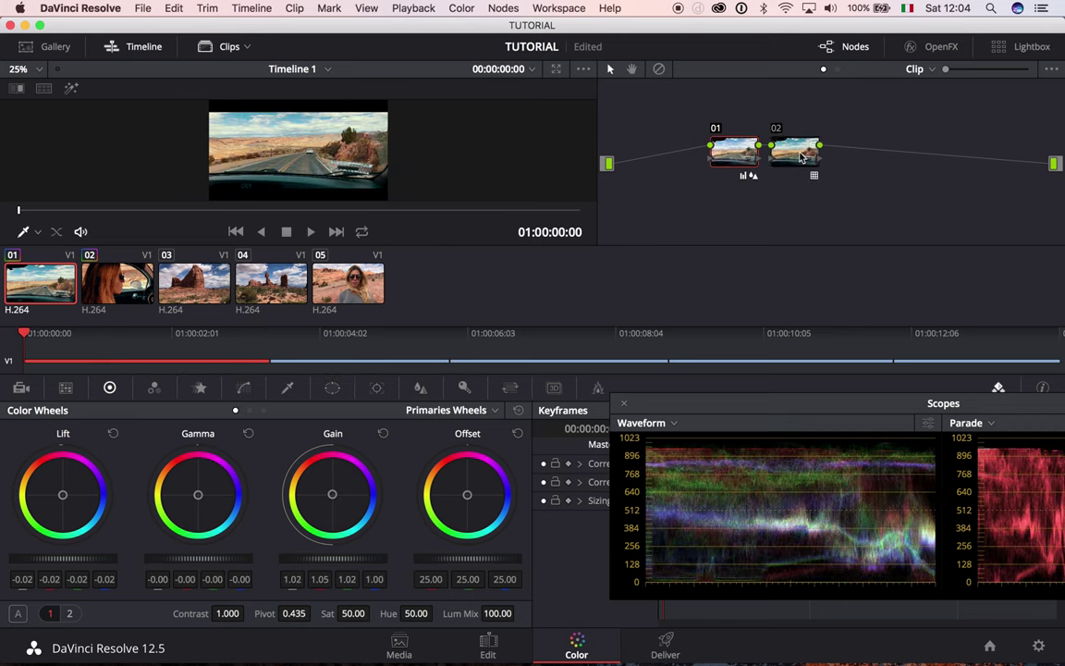
click(721, 150)
Show the OpenFX library scrolled to FilmConvert Pro 2.15 under Film Emulation
click(936, 46)
scroll(851, 195, down, 10)
scroll(880, 195, down, 3)
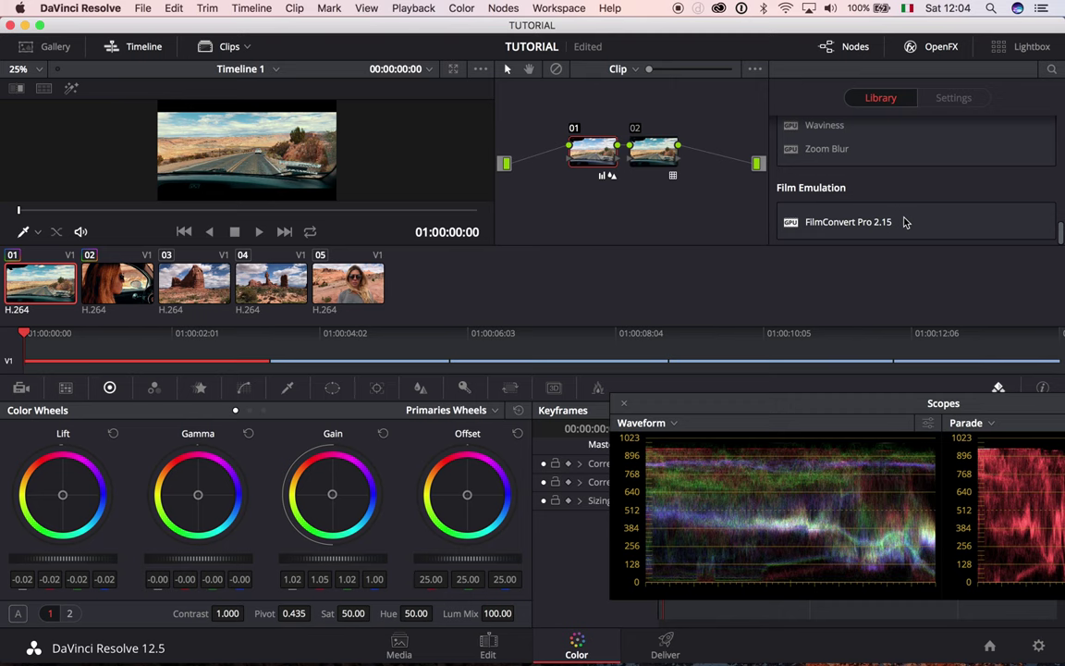
Select the desert selfie clip, add serial node 02, and apply FilmConvert Pro 2.15 to it
click(363, 298)
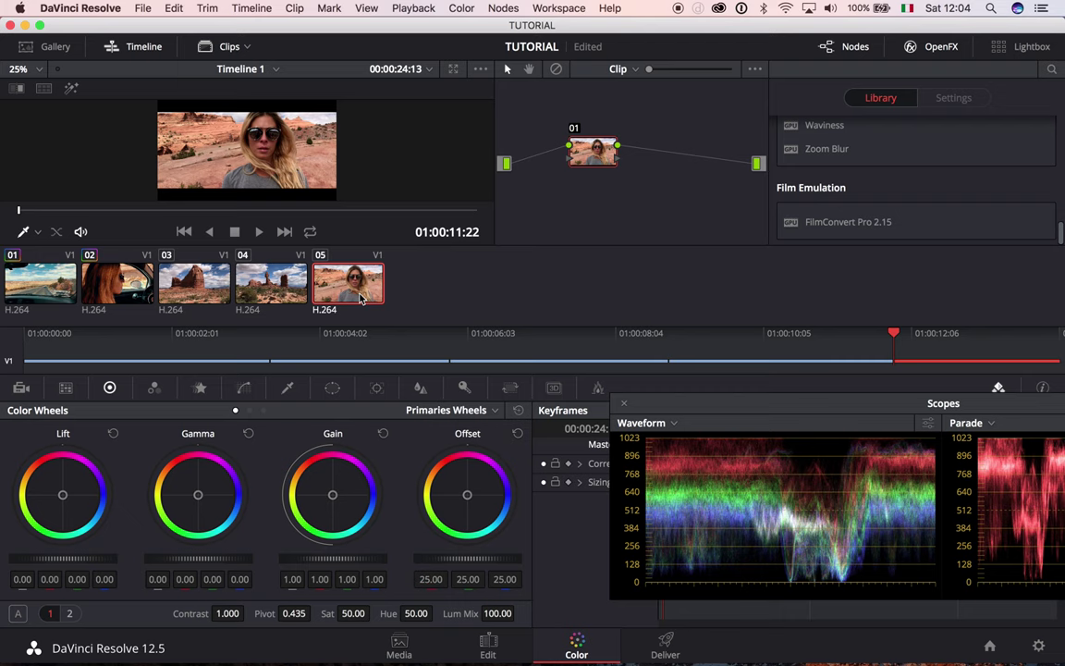
key(alt+s)
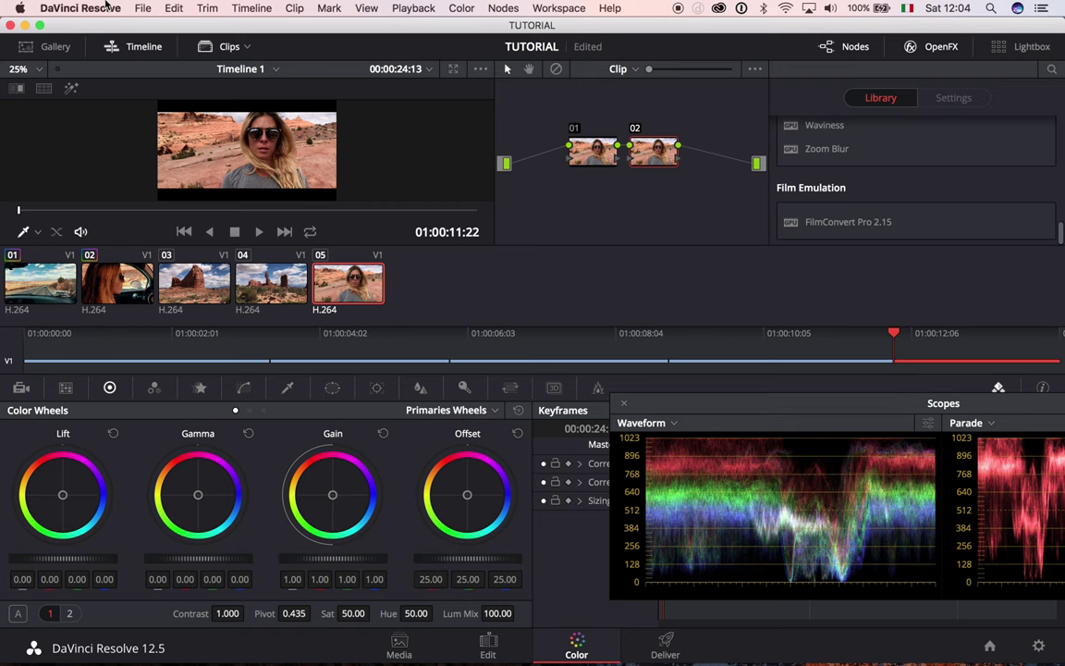
click(224, 48)
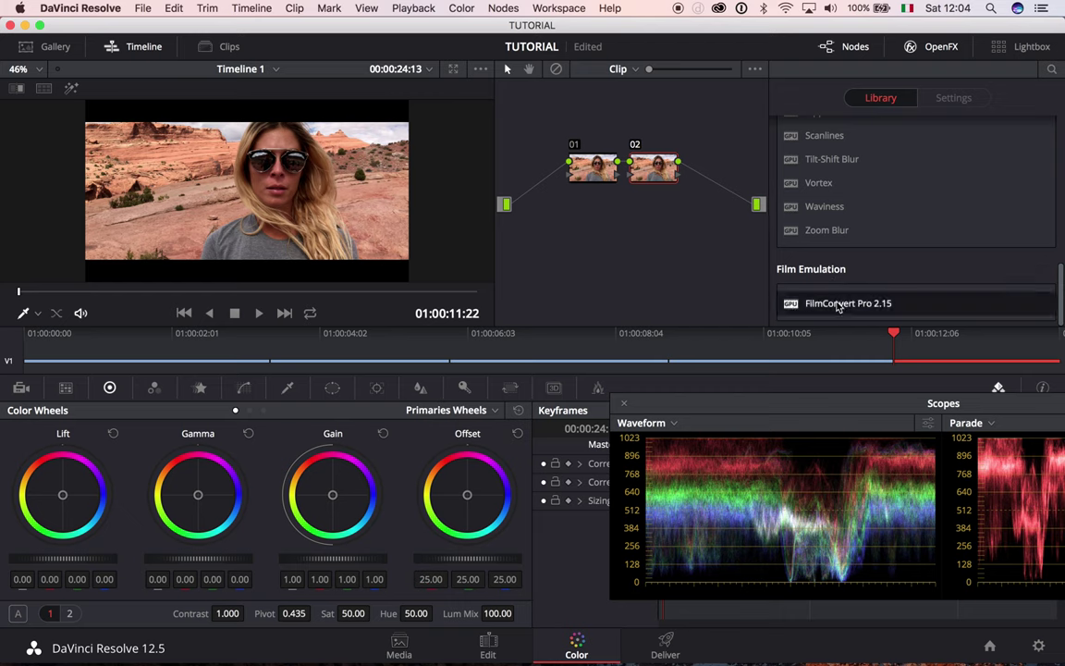
drag(831, 312, 650, 174)
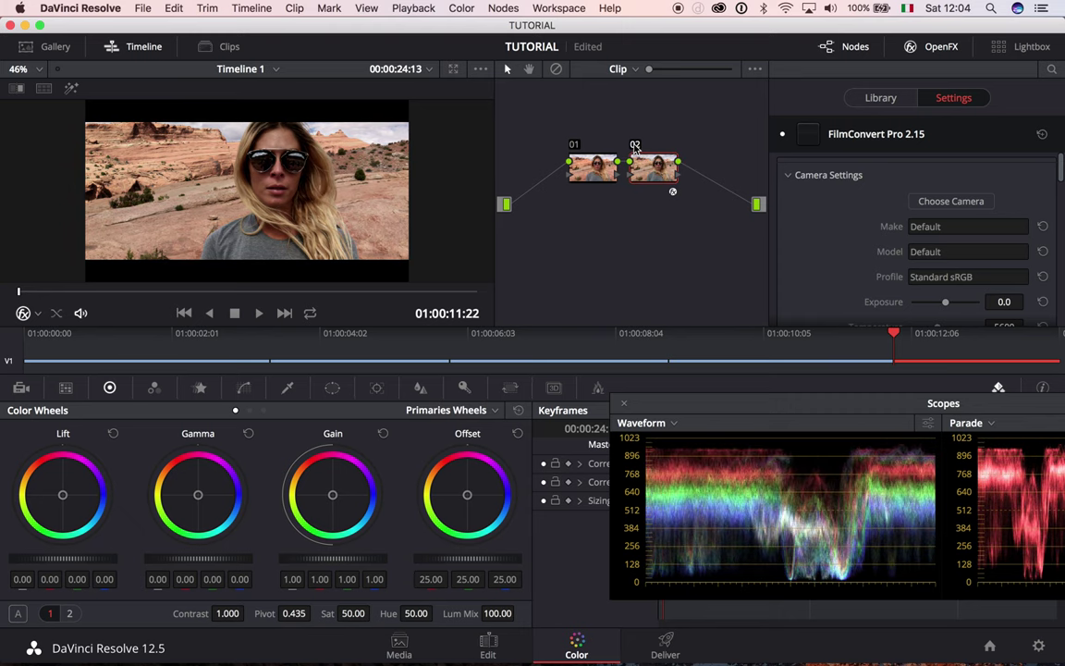
Choose Apple as FilmConvert's camera make, applying the Apple iPhone Standard profile
click(944, 208)
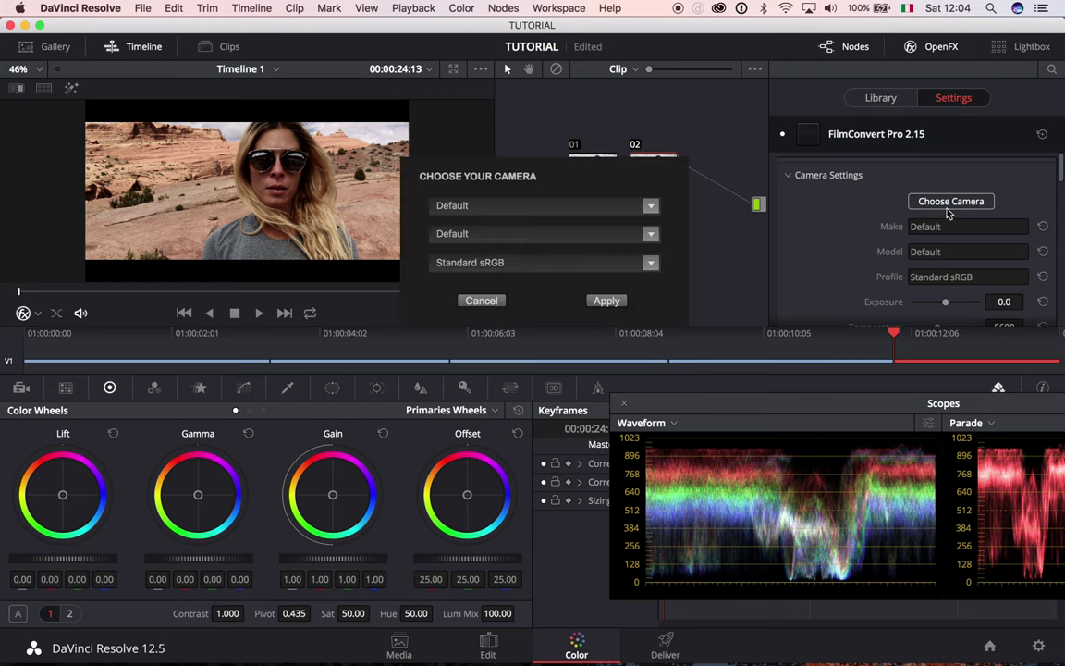
click(535, 207)
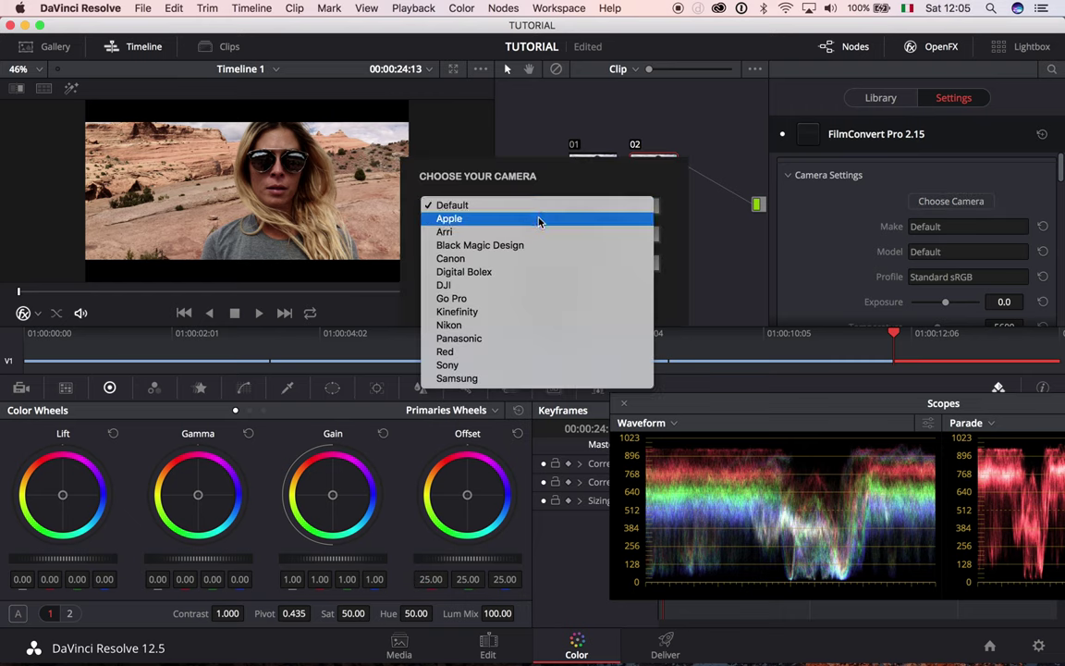
click(542, 219)
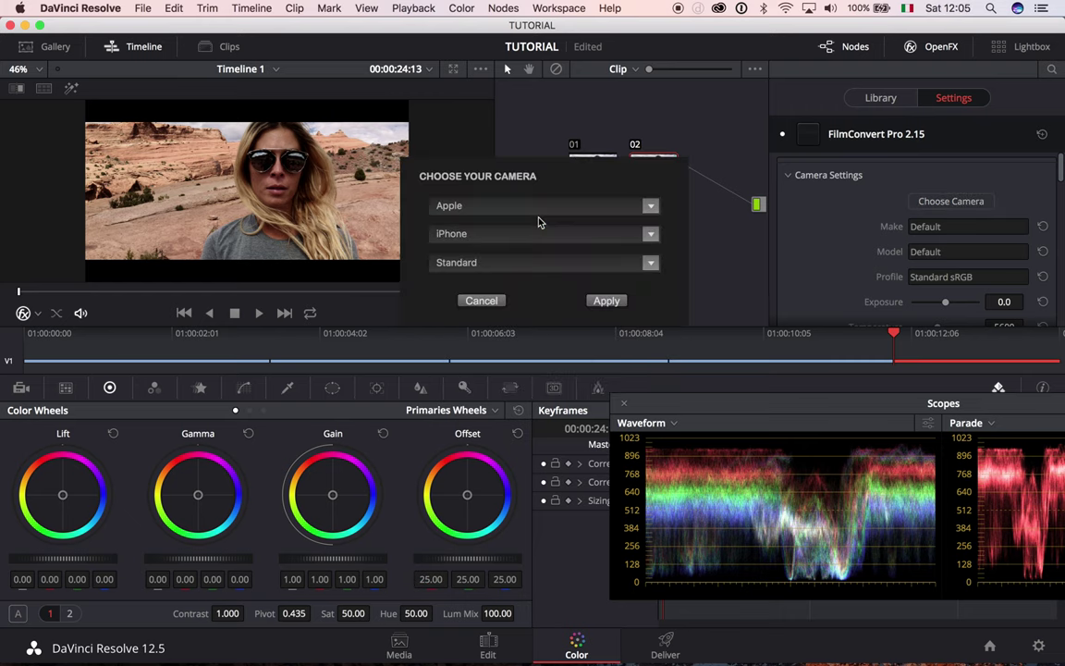
click(603, 301)
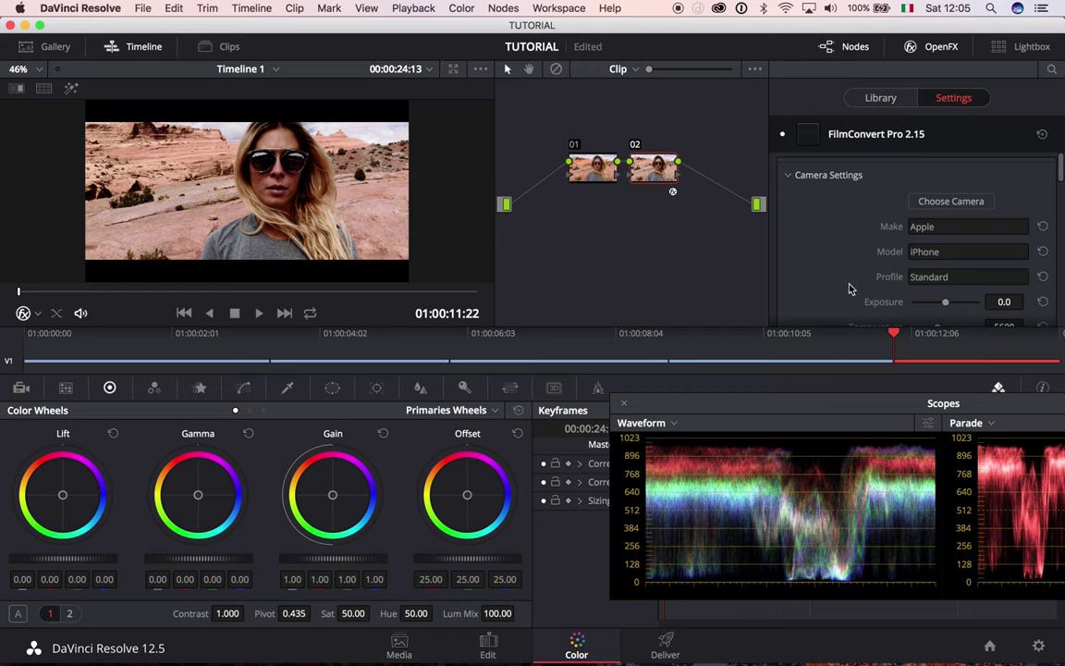
Lower FilmConvert's Exposure slider to darken the selfie clip
scroll(851, 282, down, 2)
drag(945, 261, 939, 293)
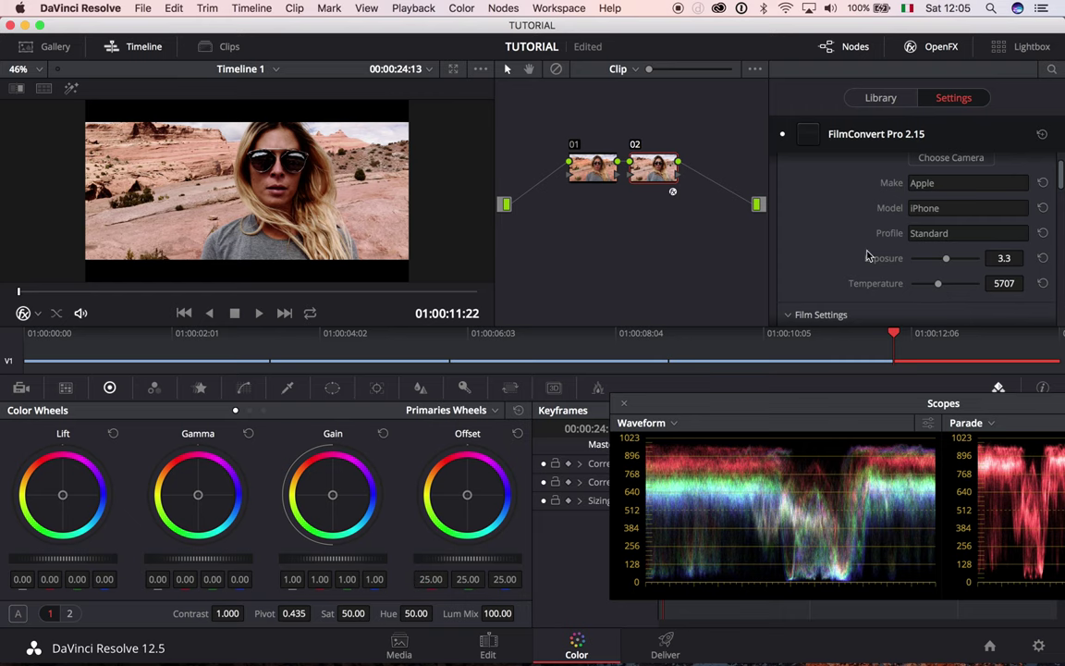
scroll(846, 247, down, 5)
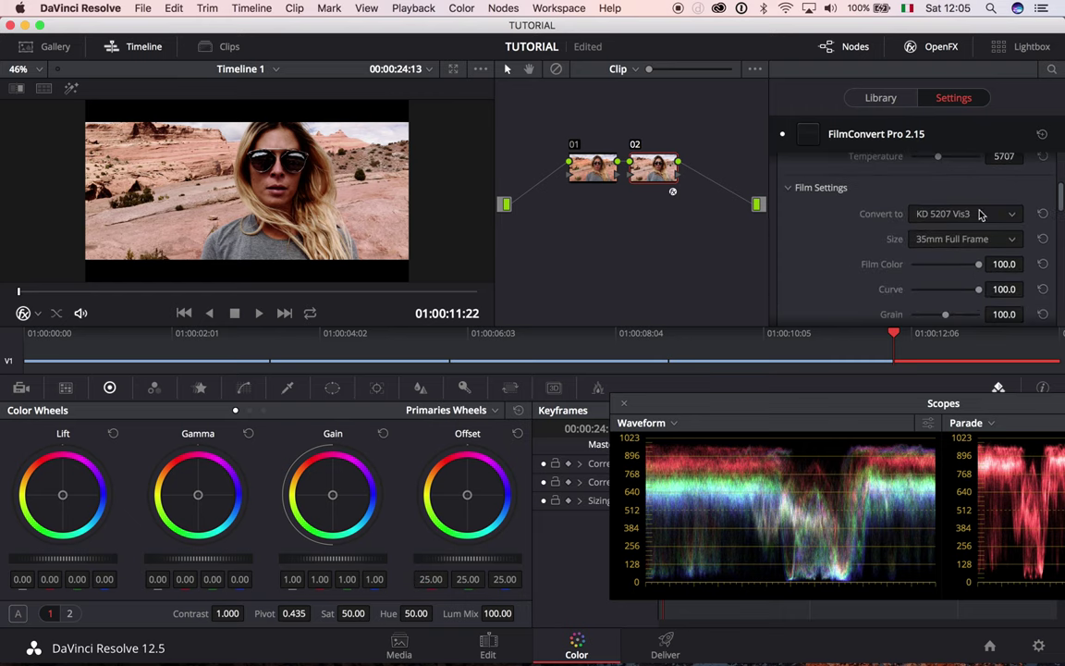
Try film stocks FJ 8543 VD, FJ Ast 100 and FJ Prov 100, ending on IL D400
click(967, 215)
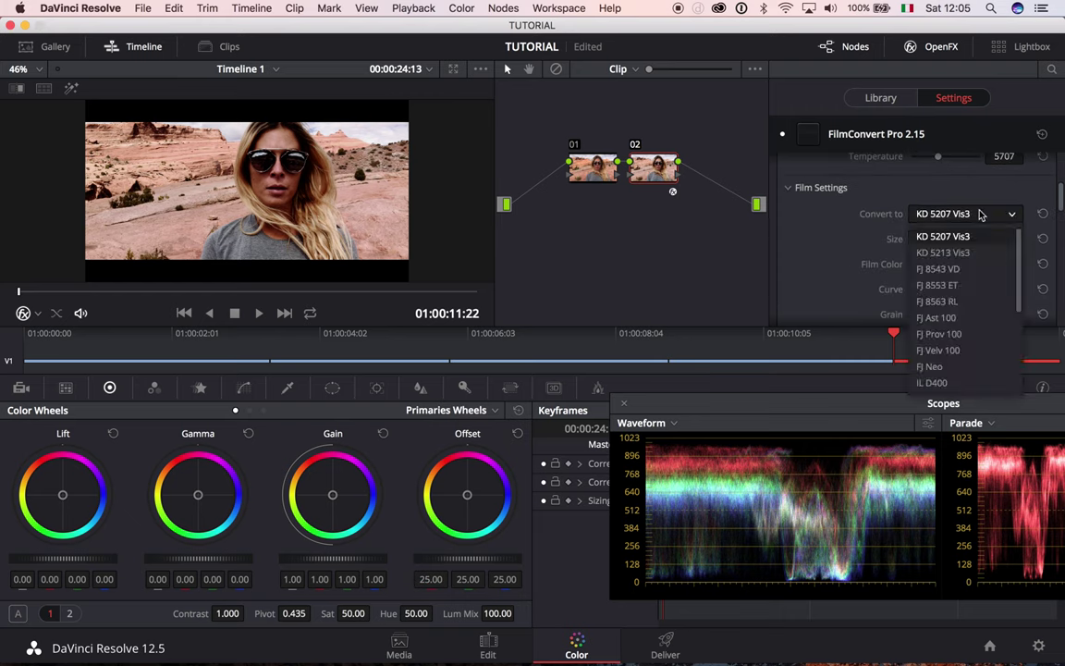
click(938, 268)
click(947, 219)
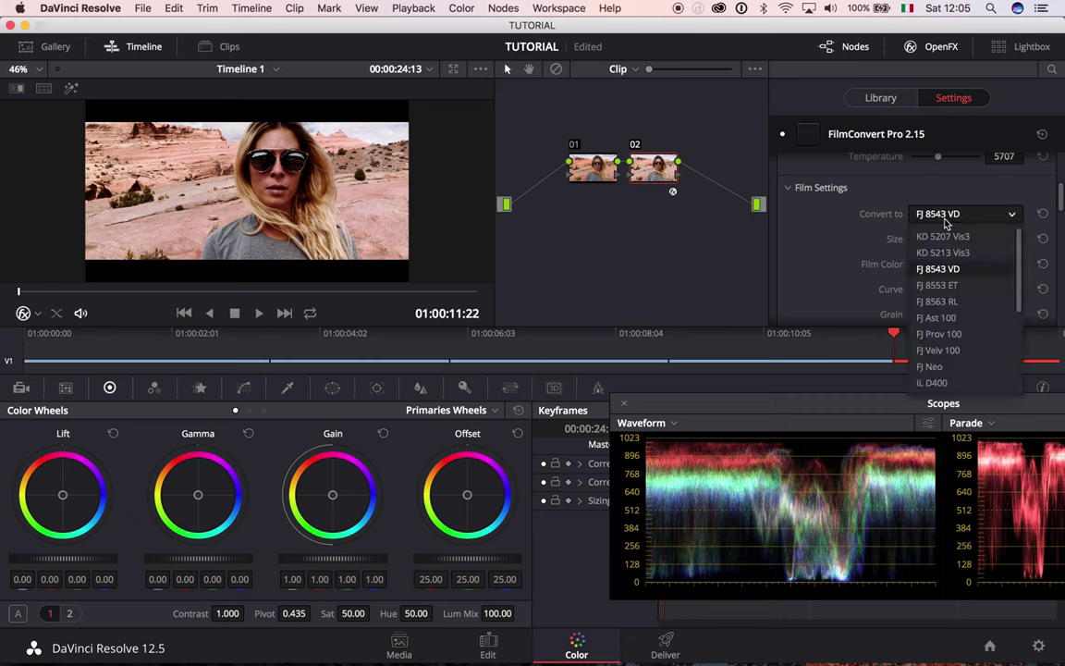
click(939, 318)
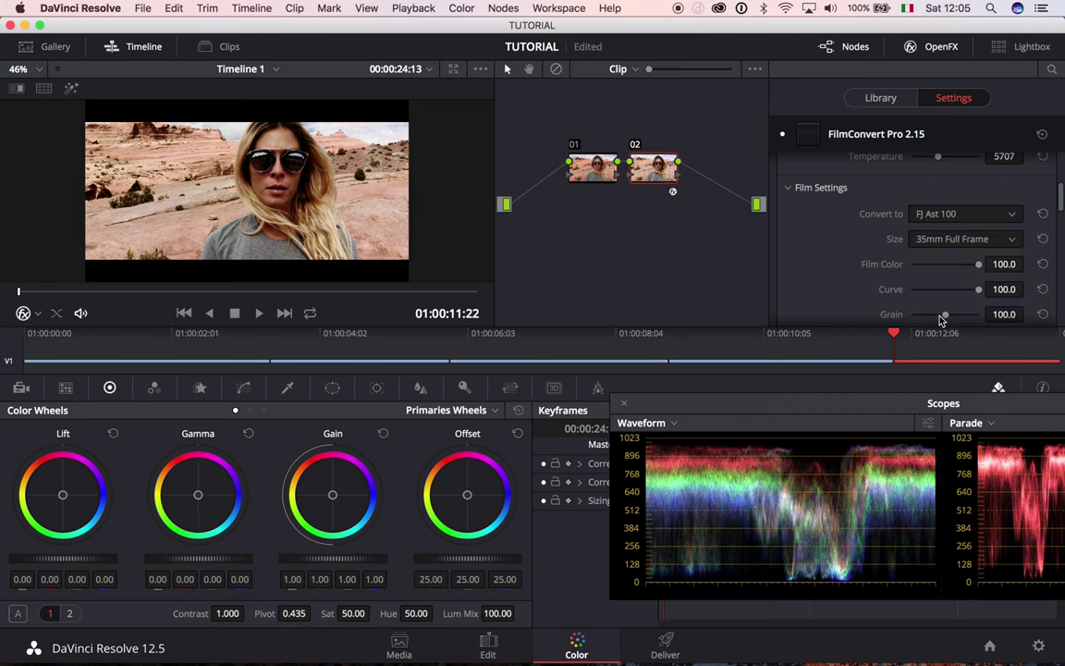
click(962, 213)
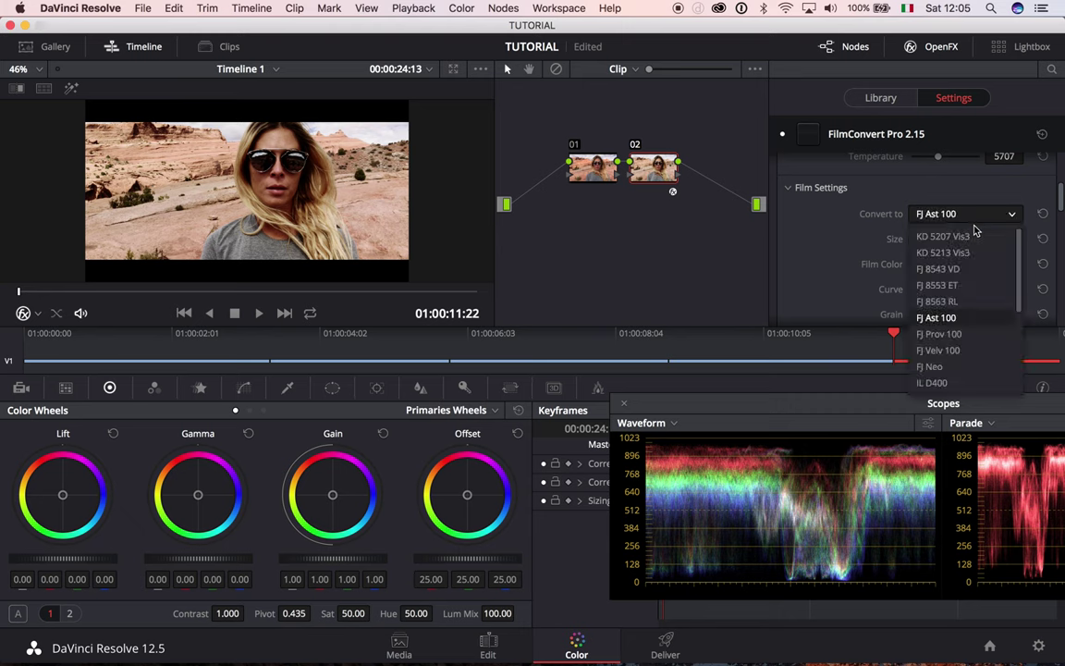
click(953, 335)
click(961, 214)
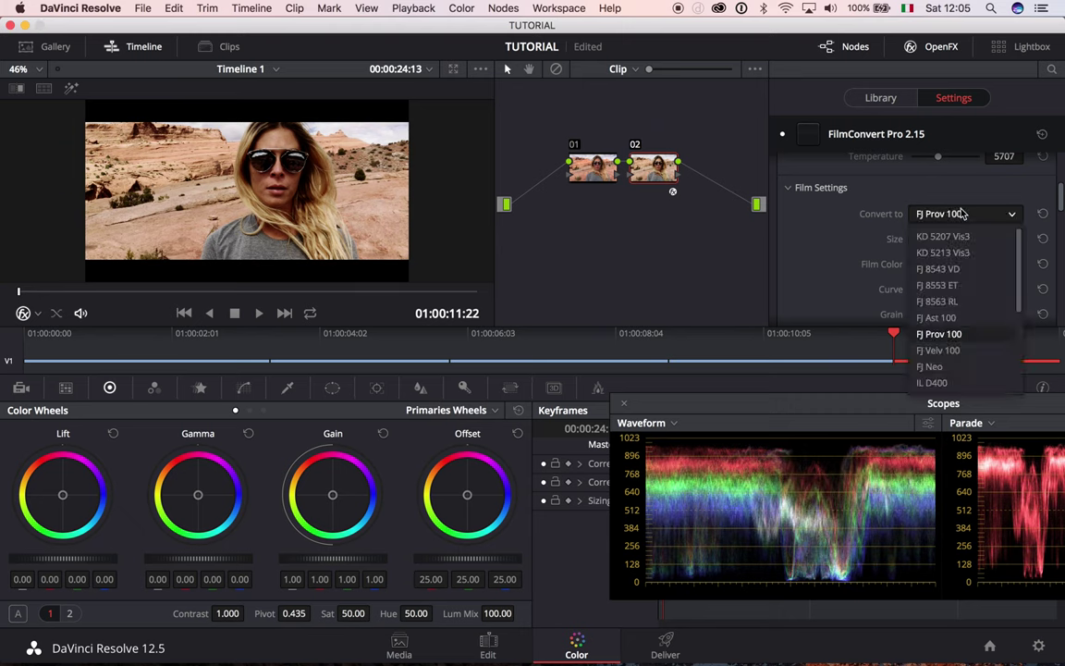
scroll(956, 301, down, 3)
click(956, 317)
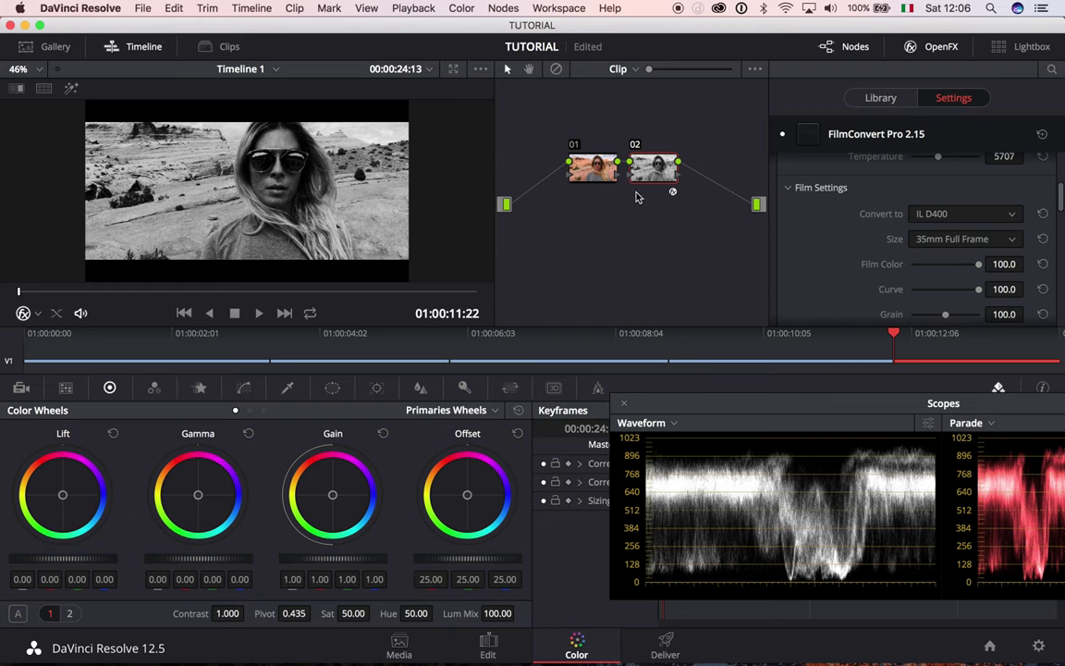
Set the timeline's output blanking to 2.35
click(250, 10)
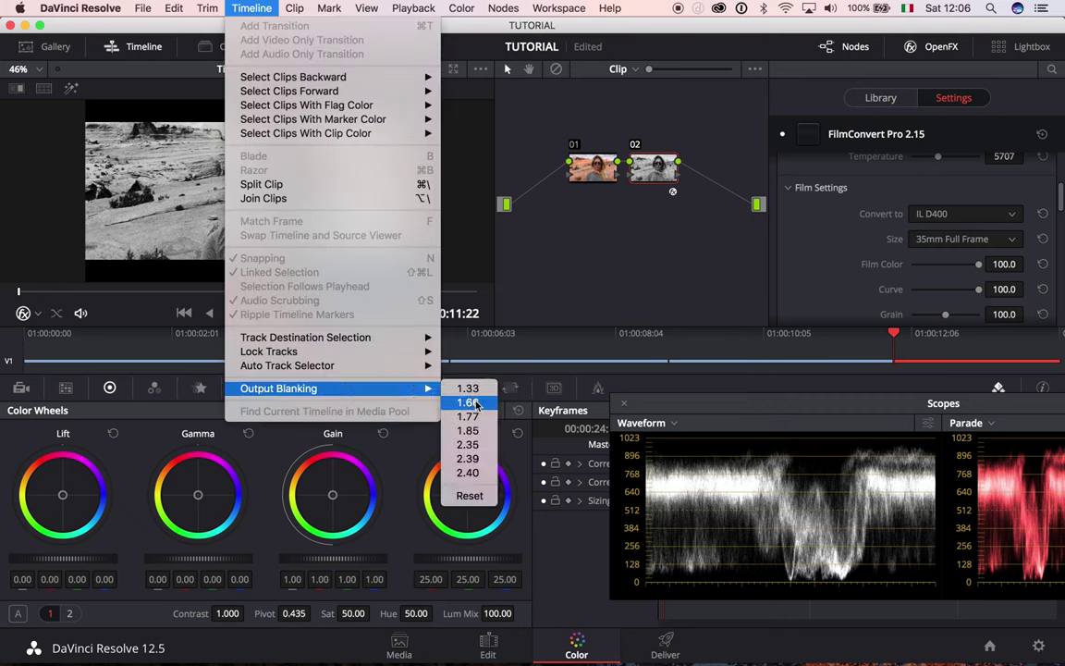
click(416, 457)
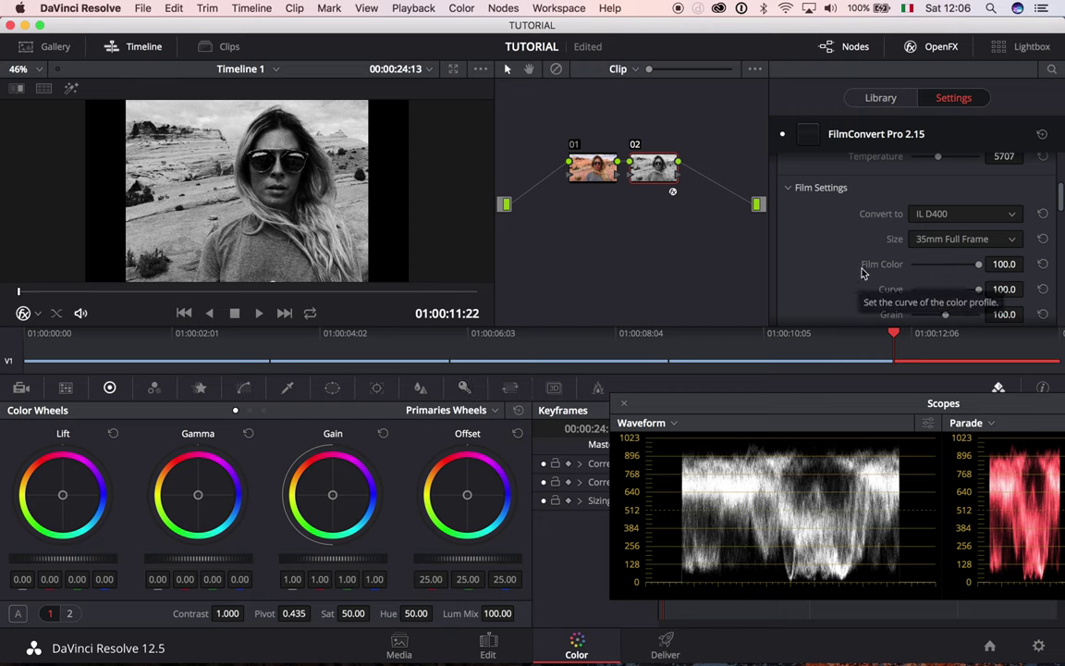
Try the IL D3200, IL FN FP and KD TMx 100 film stocks in FilmConvert
click(933, 213)
click(942, 335)
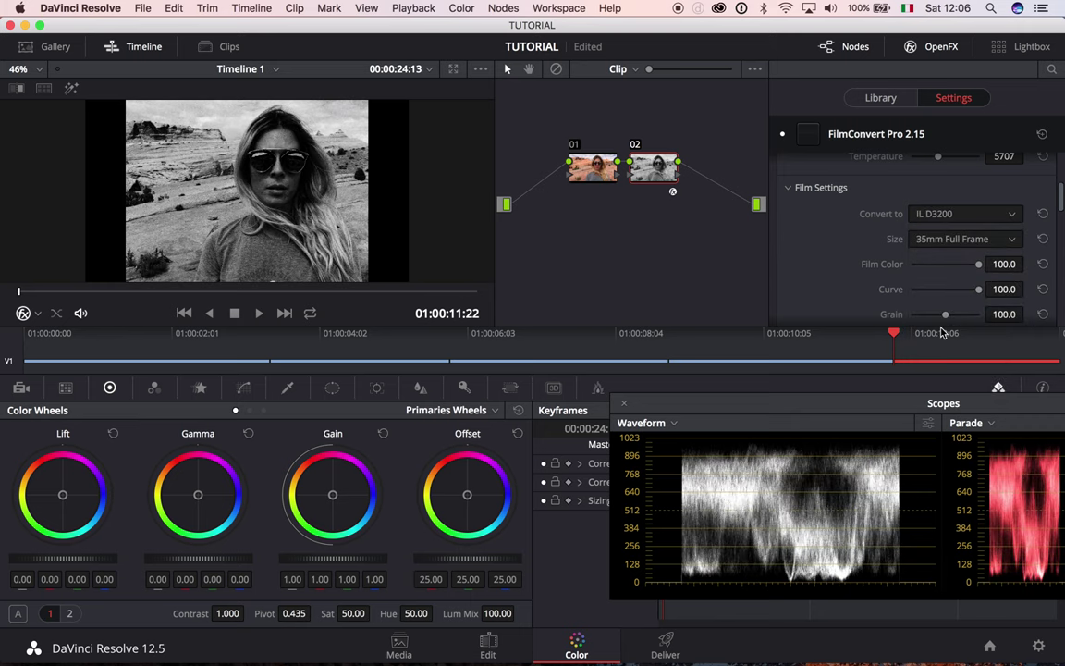
click(934, 213)
click(936, 350)
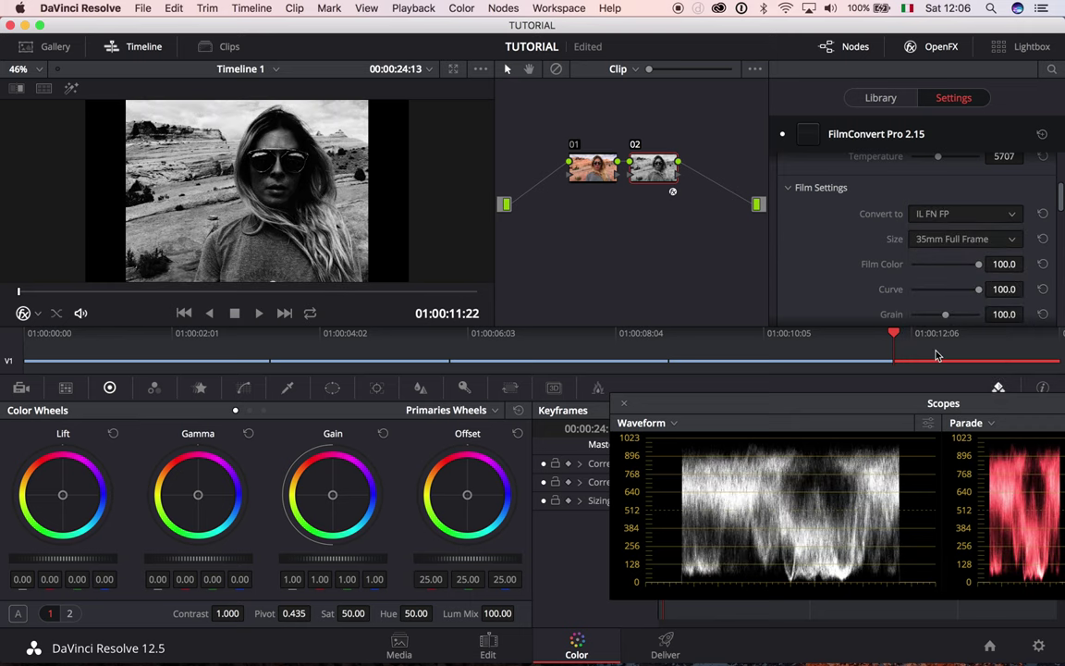
click(938, 212)
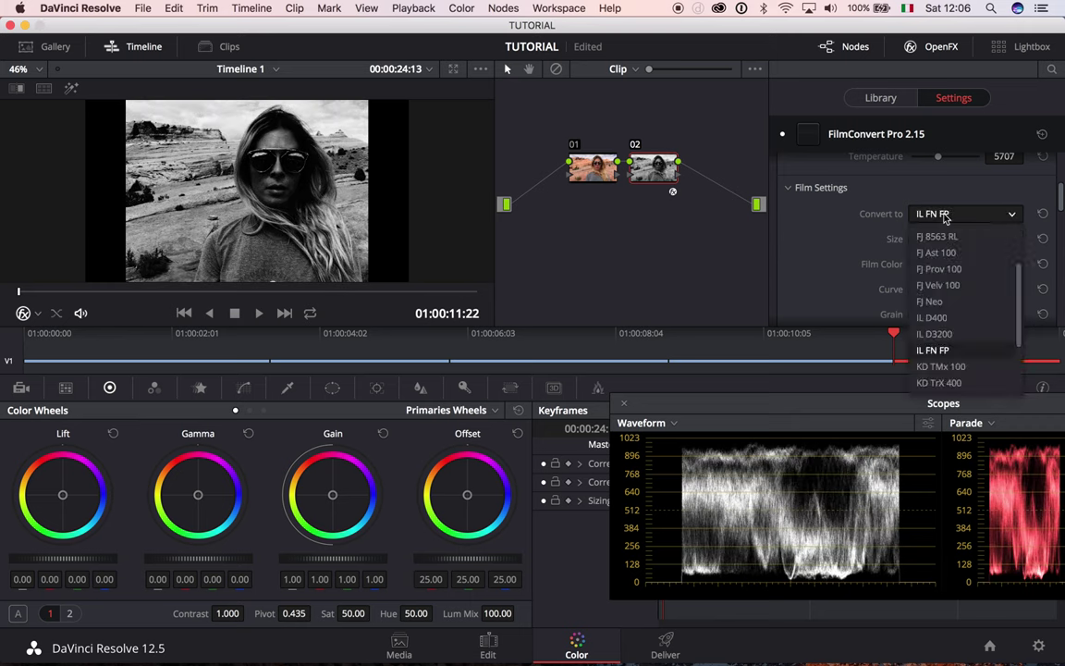
click(936, 351)
click(937, 215)
scroll(939, 296, down, 3)
click(934, 319)
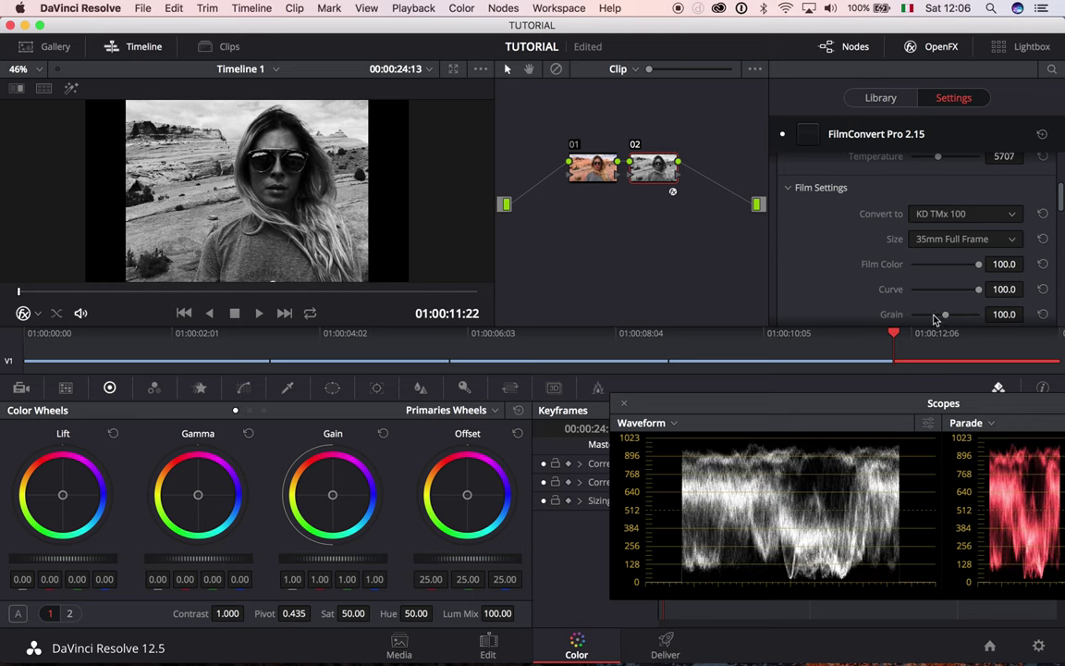
Try FJ H400 Pro and FJ H160s Pro, then settle on KD P400 Ptra
click(938, 214)
click(960, 352)
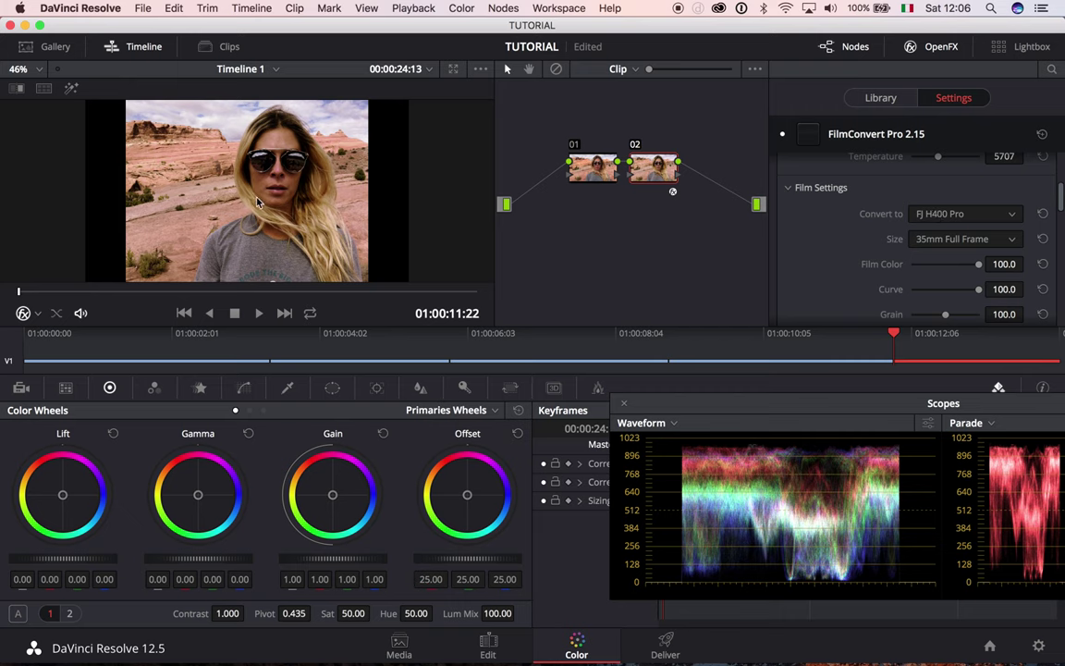
click(964, 214)
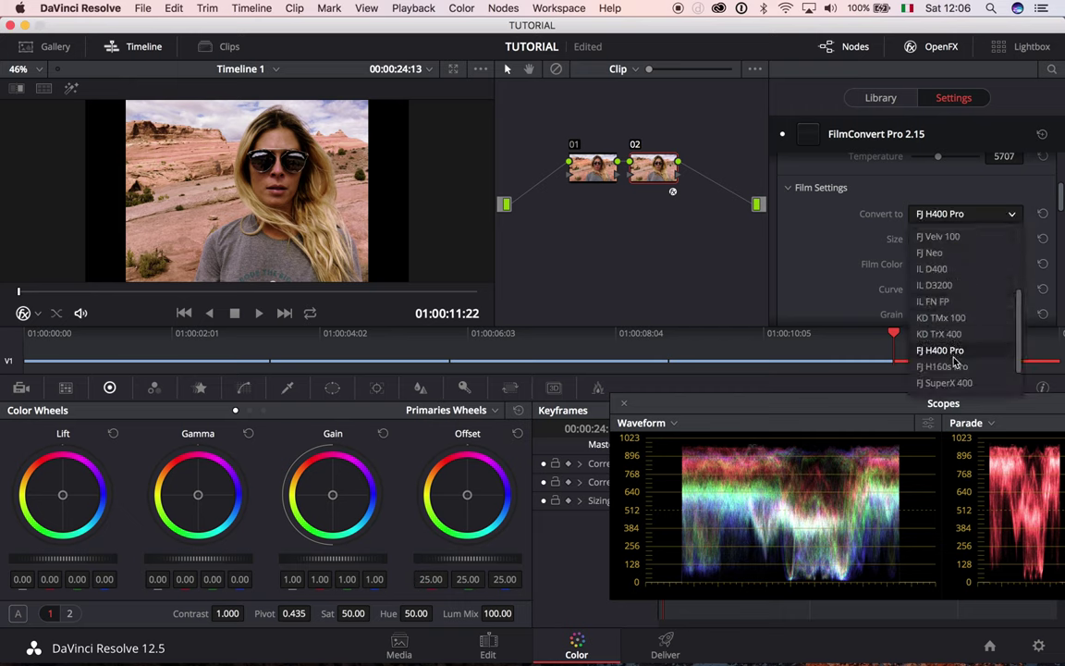
click(952, 367)
click(962, 214)
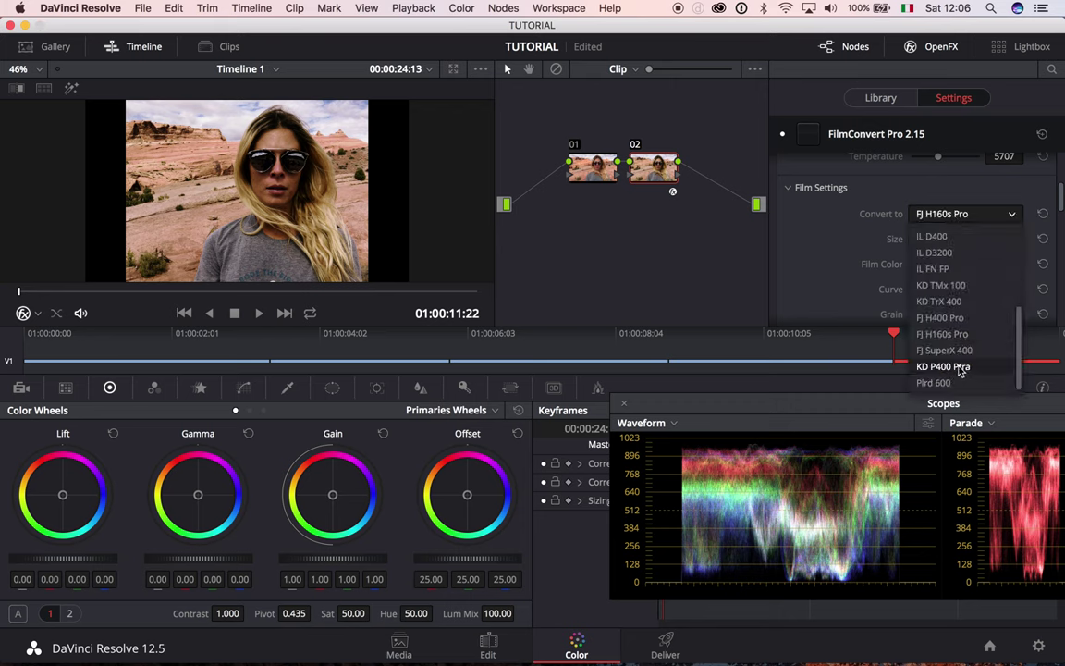
click(958, 367)
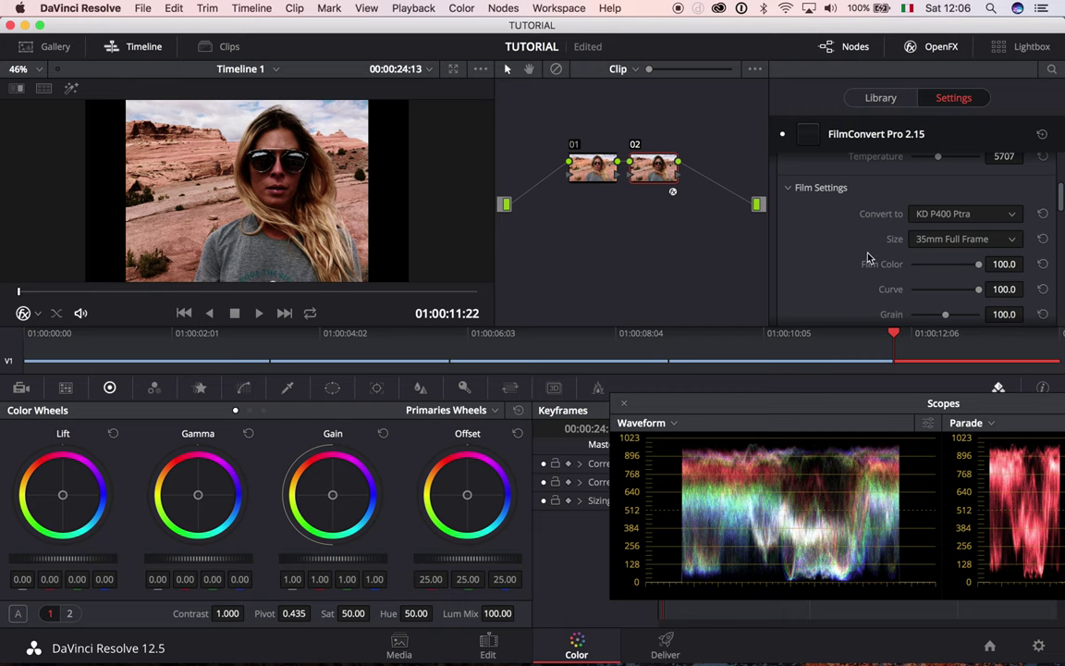
Try the 8mm, Super 8, 16mm and 35mm Full Frame film sizes in FilmConvert
click(967, 241)
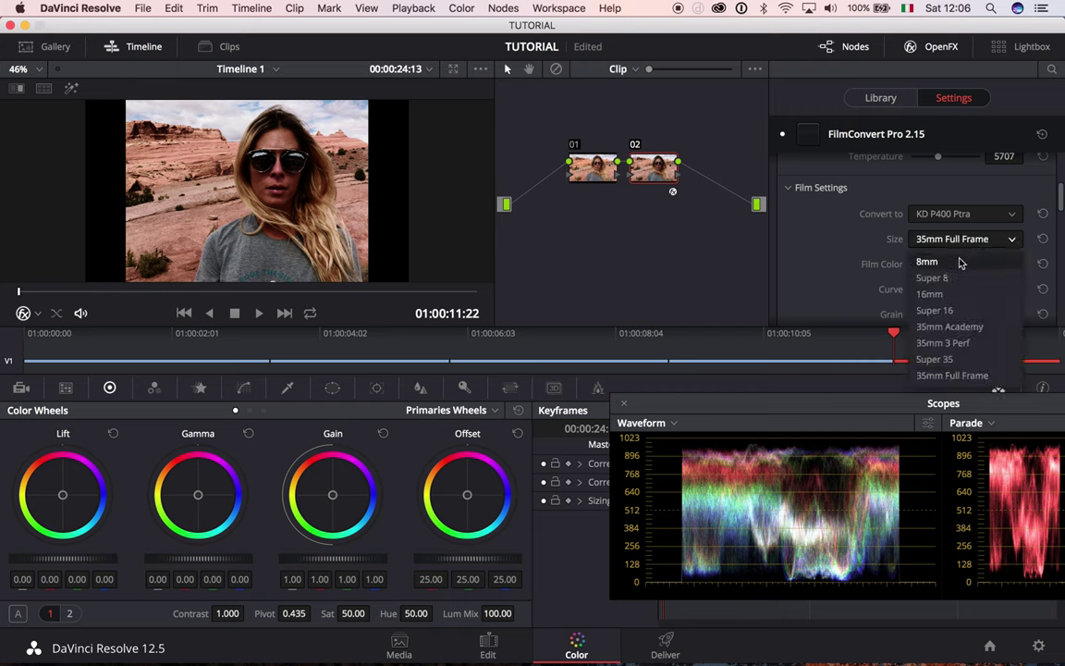
click(960, 261)
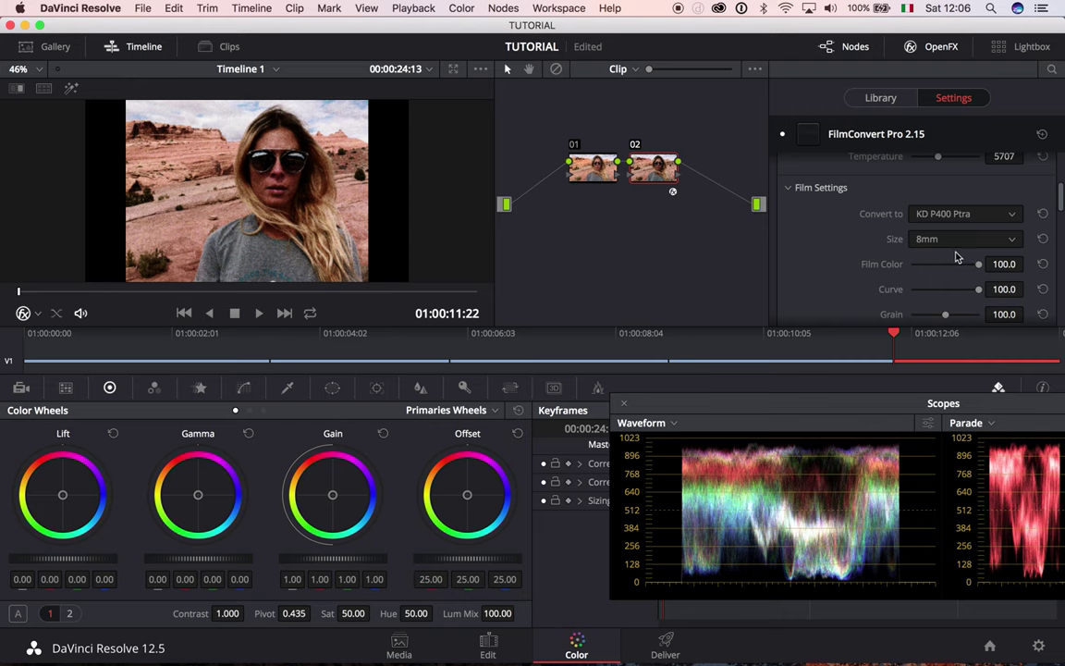
click(949, 243)
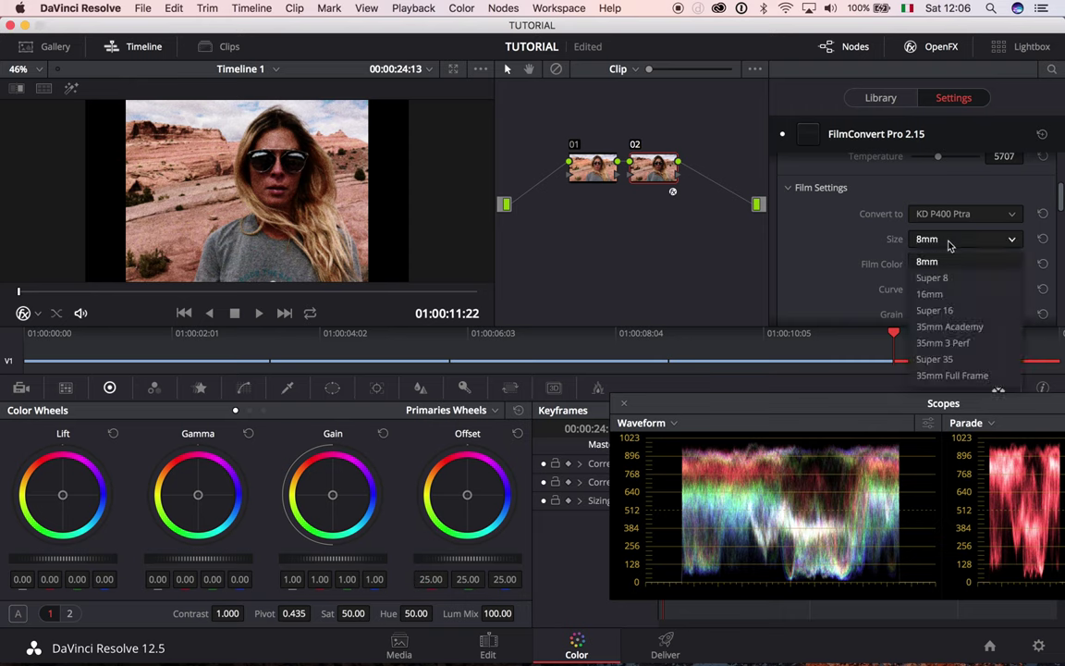
click(943, 274)
click(946, 242)
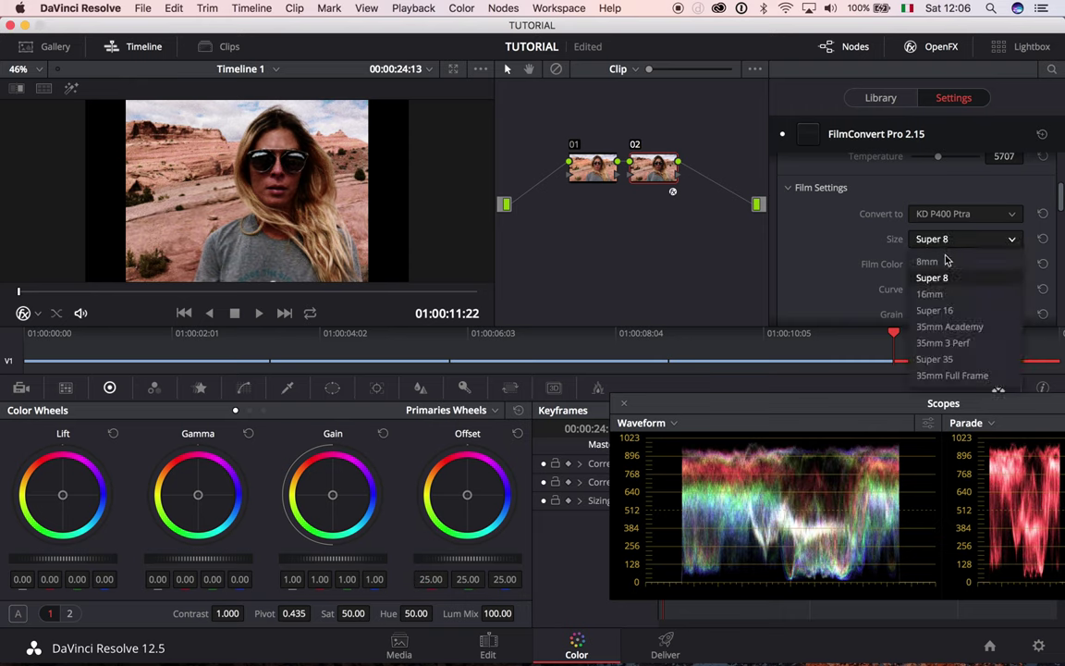
click(924, 295)
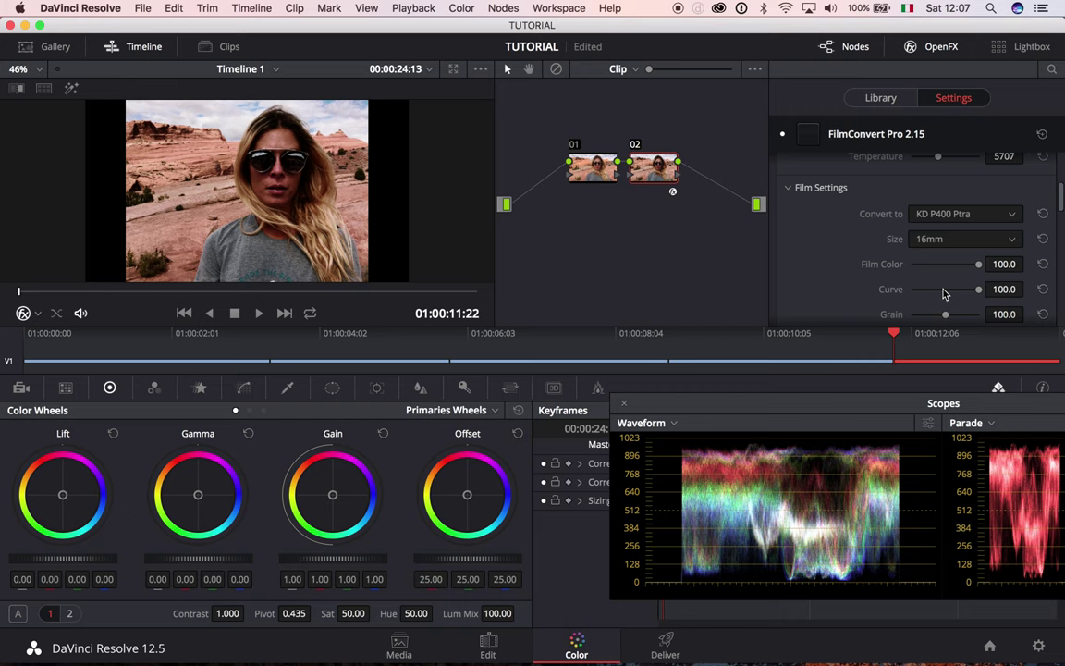
click(946, 243)
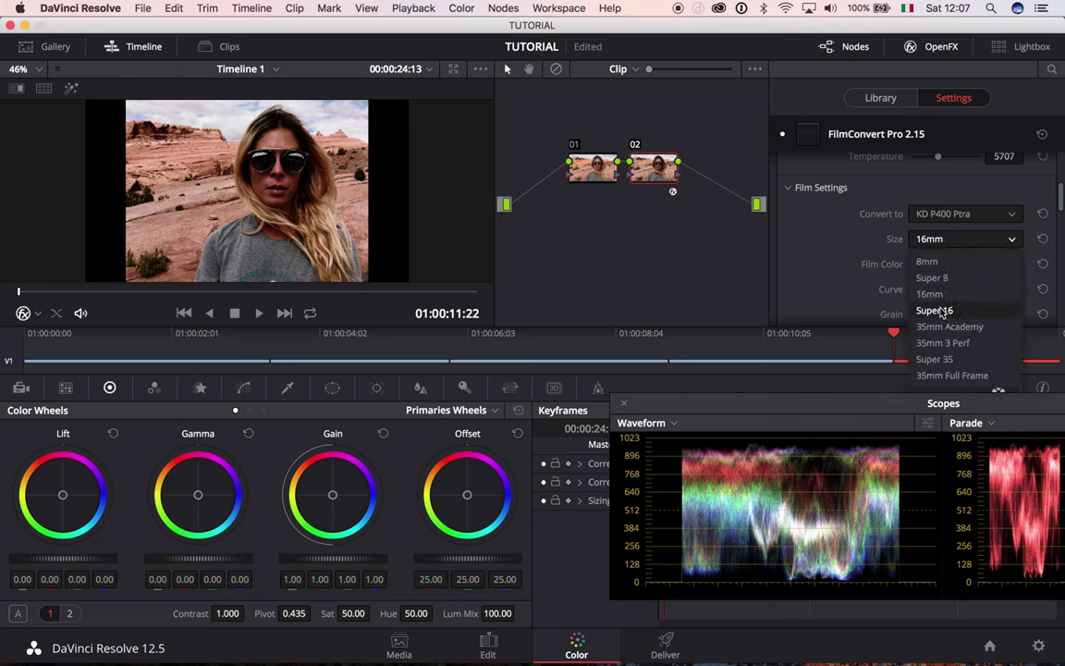
click(943, 376)
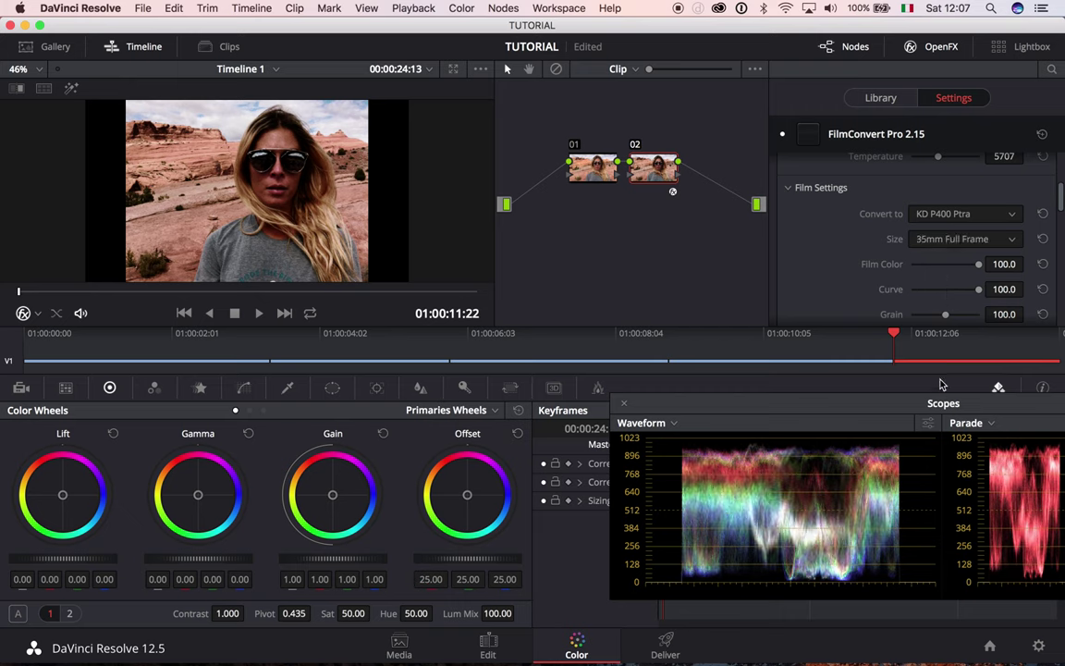
Compare Super 35, 35mm 3 Perf and 35mm Academy, then settle on 16mm
click(955, 237)
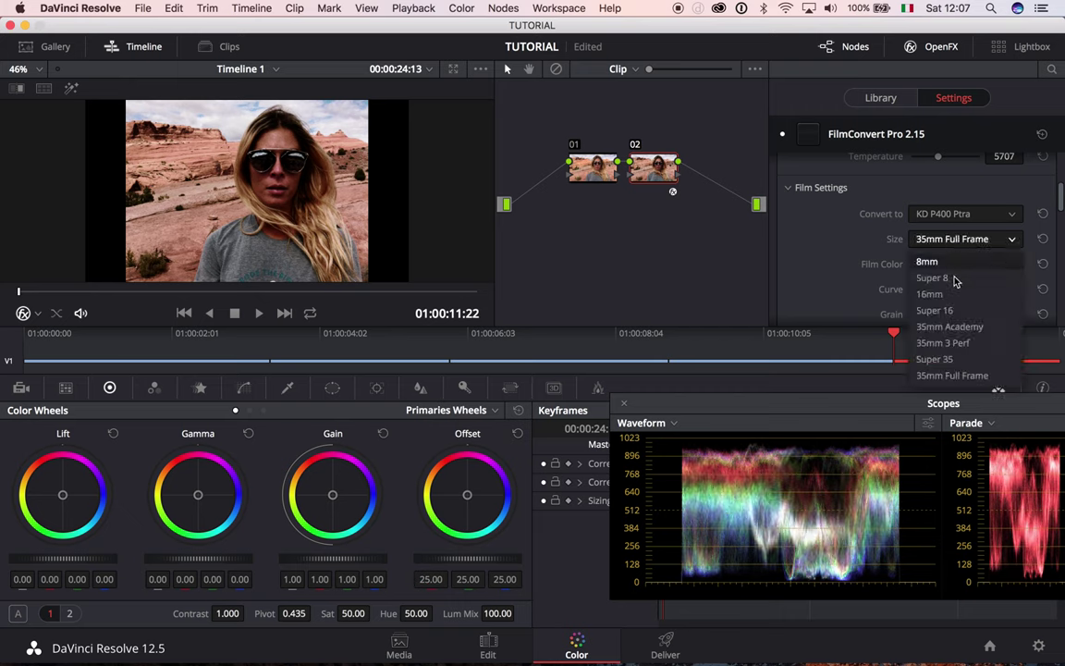
click(945, 360)
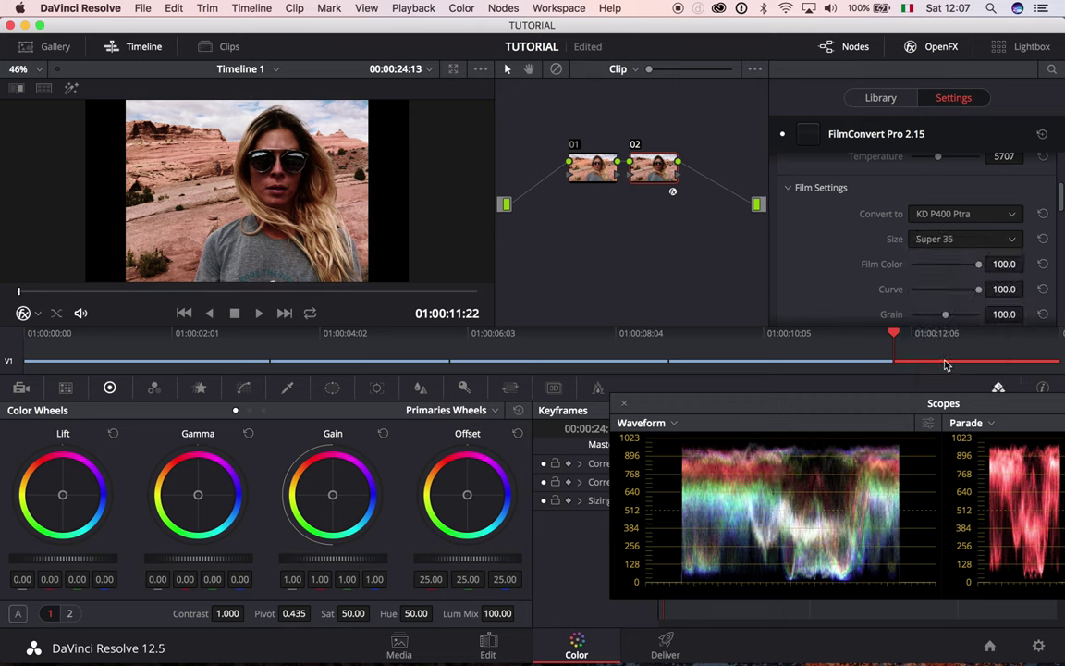
click(965, 241)
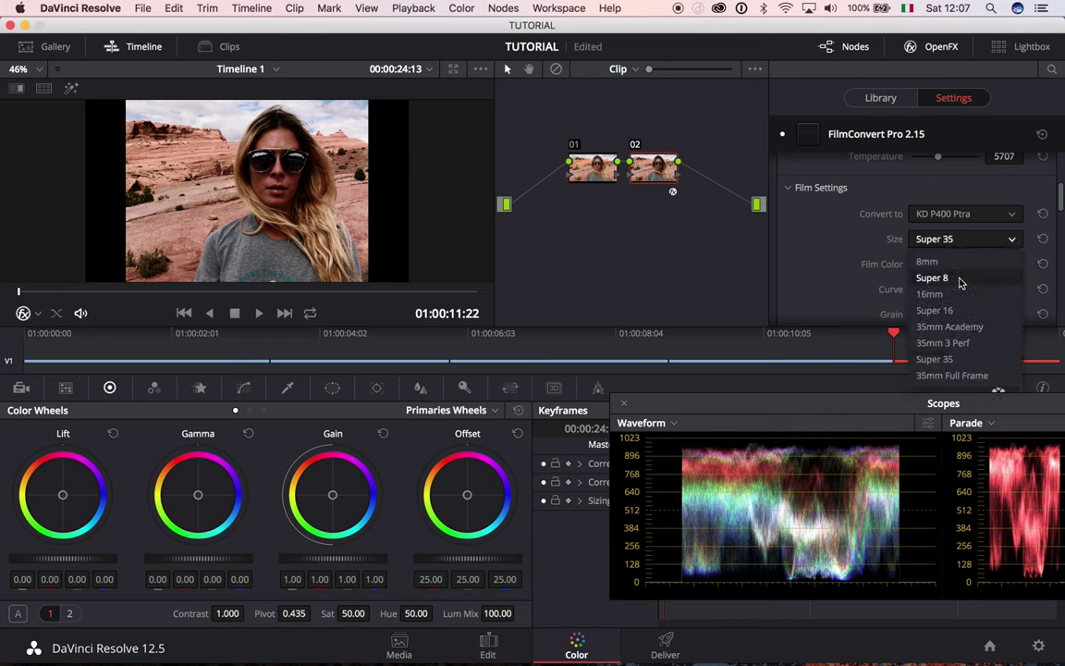
click(954, 348)
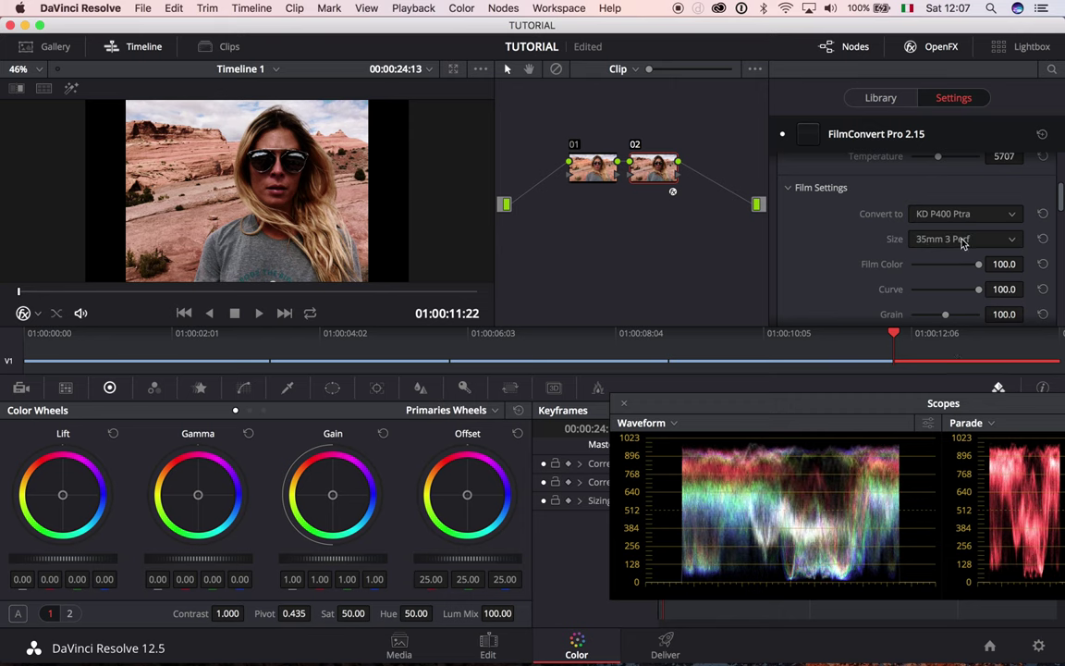
click(964, 240)
click(950, 326)
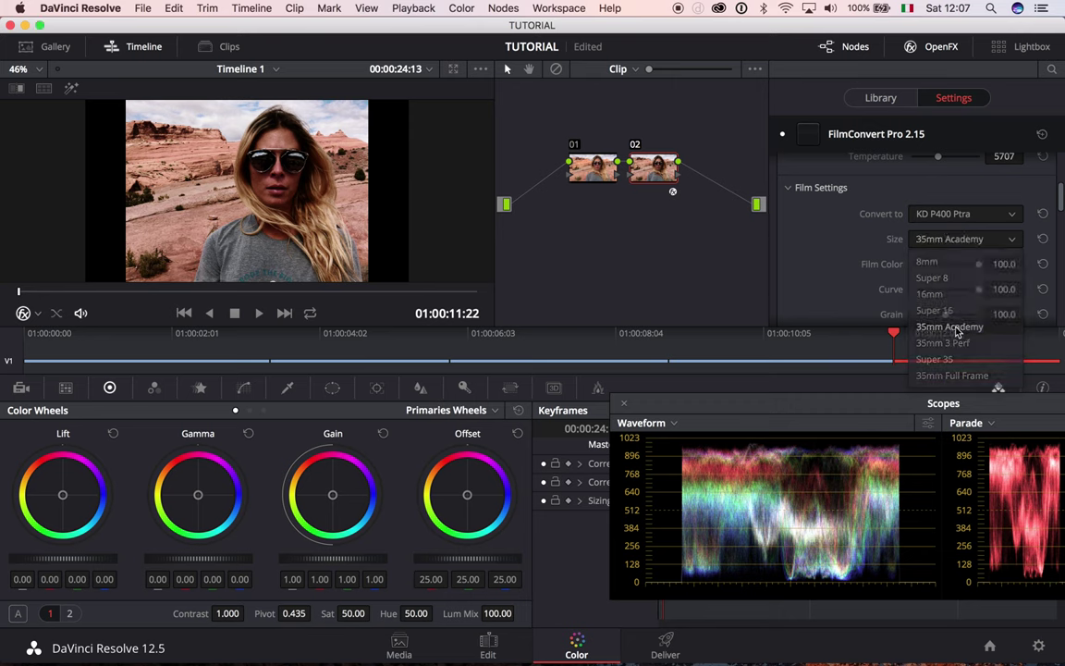
click(965, 239)
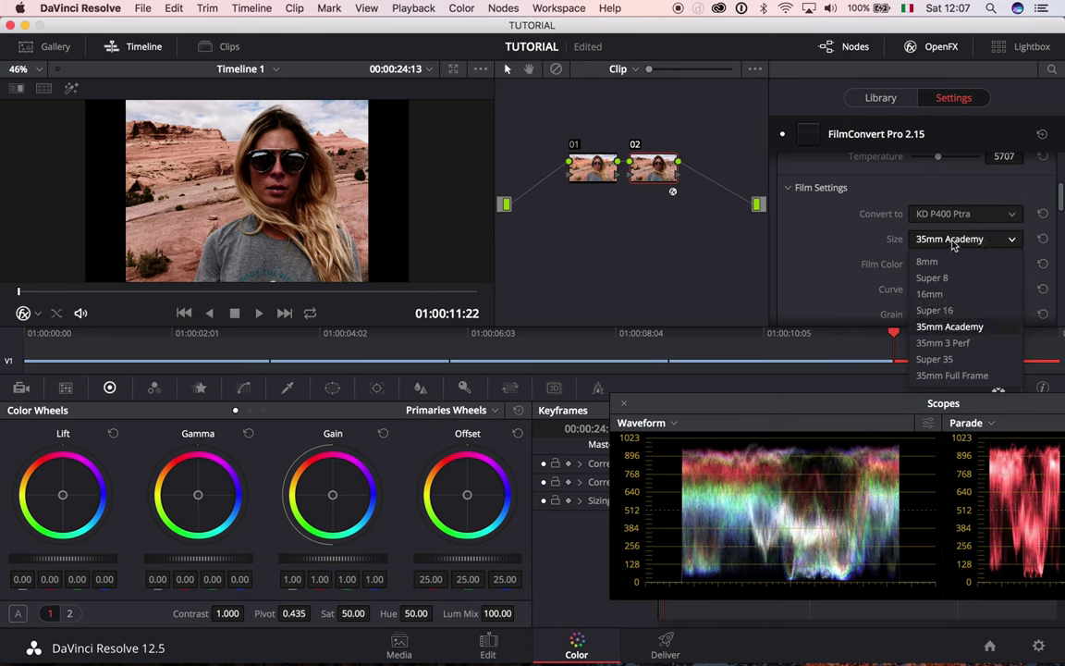
click(954, 294)
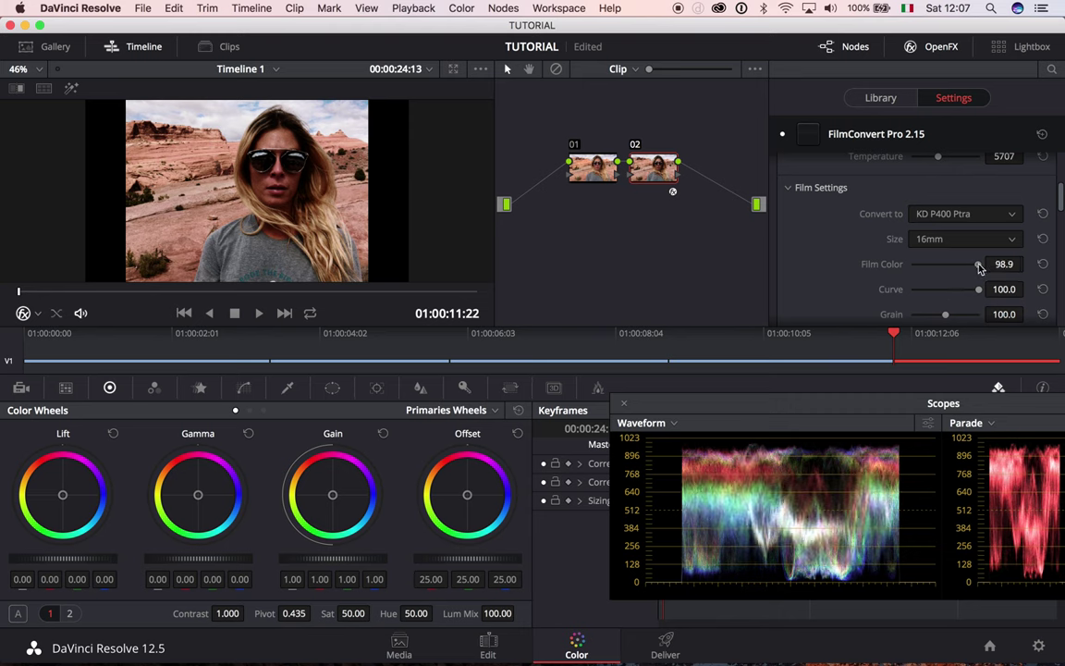
Drop Film Color to 0, restore it to 100, and reset Curve strength to 100
click(908, 266)
drag(912, 265, 928, 294)
double_click(929, 294)
Lower the Grain amount to 111.1 and scroll to the bottom of the FilmConvert settings
scroll(832, 268, down, 1)
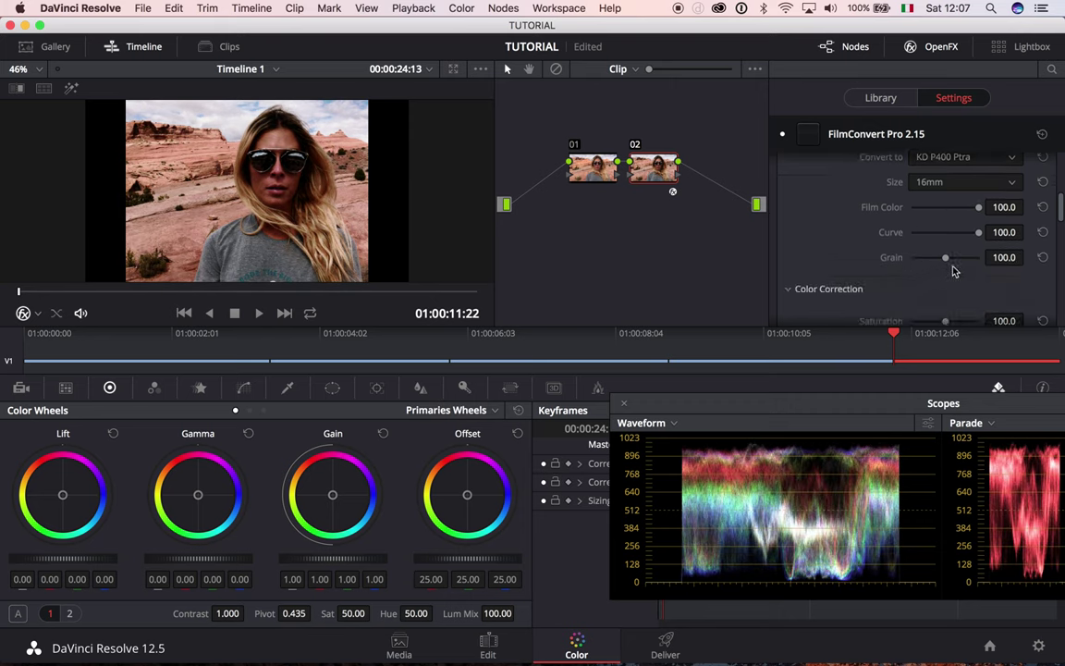
drag(954, 257, 989, 259)
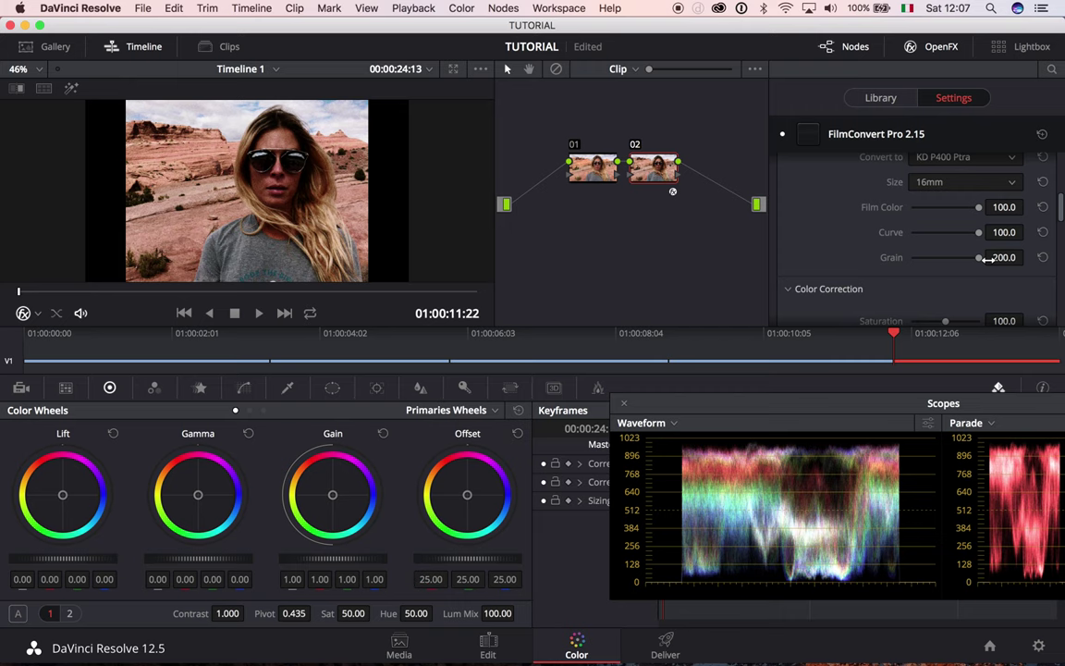
drag(988, 259, 953, 234)
scroll(925, 240, down, 2)
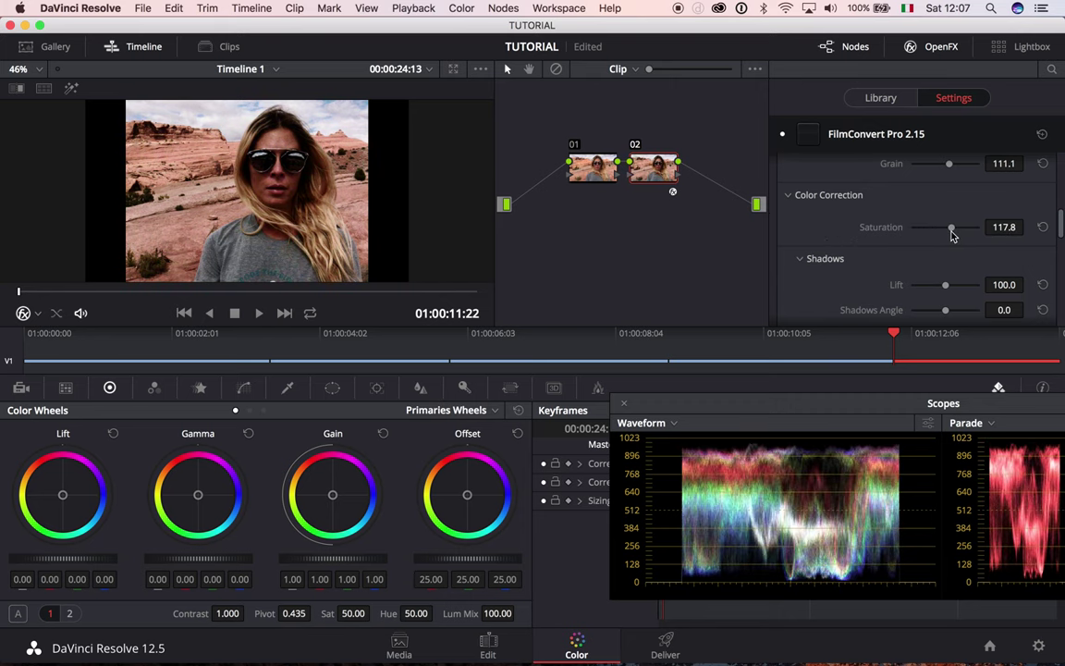
scroll(844, 278, down, 2)
scroll(912, 294, down, 2)
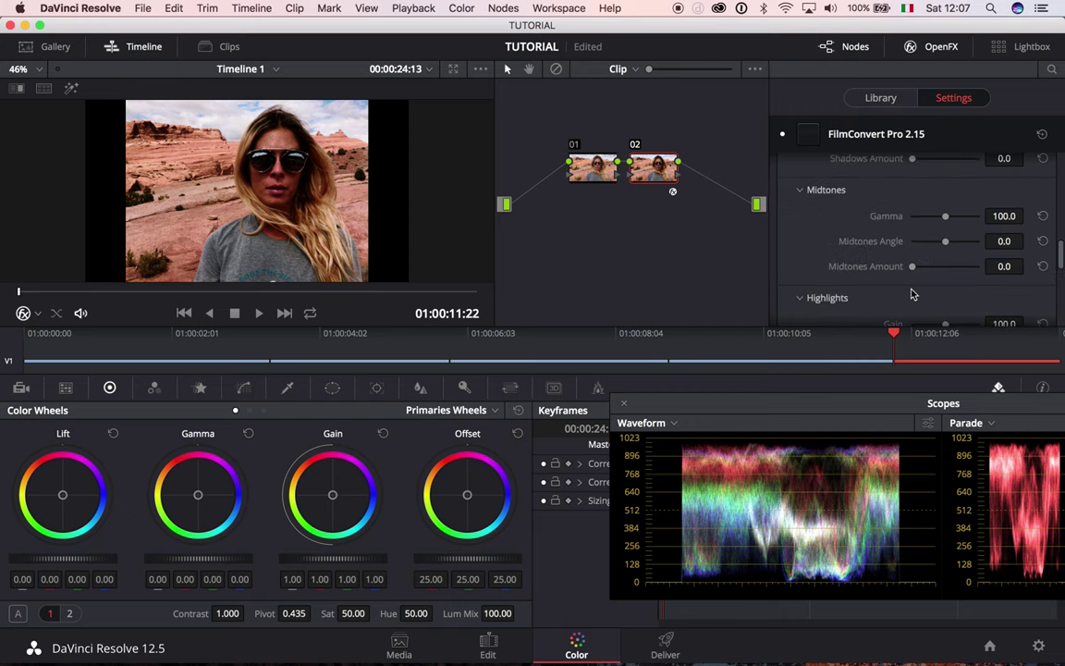
scroll(911, 294, down, 6)
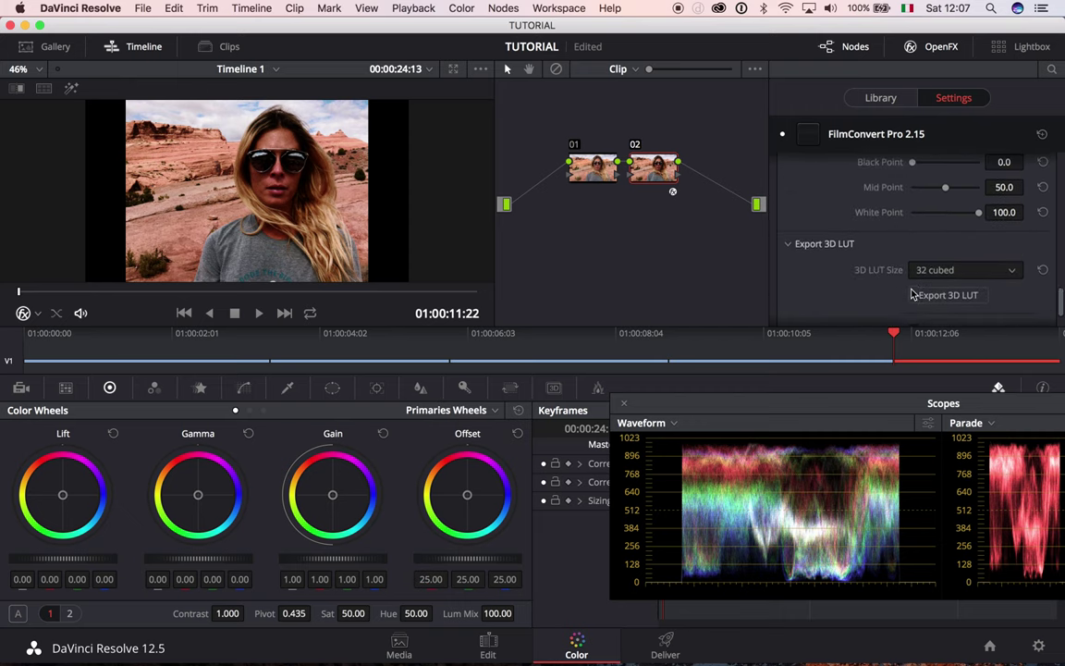
scroll(912, 287, down, 2)
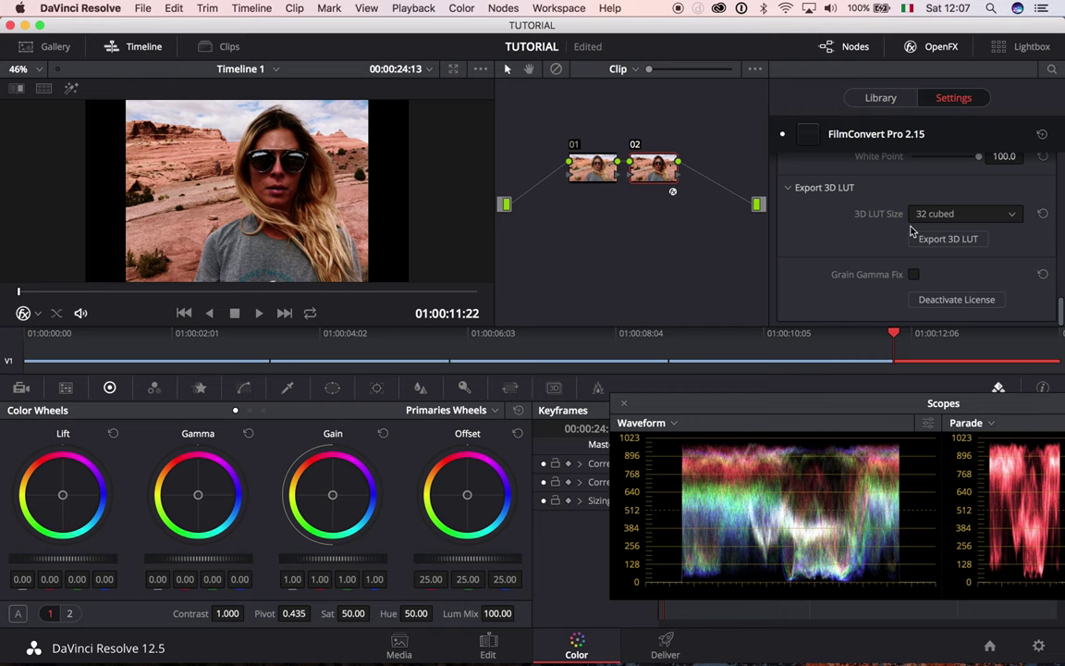
Turn on Grain Gamma Fix and toggle both grading nodes off and on to compare
click(914, 274)
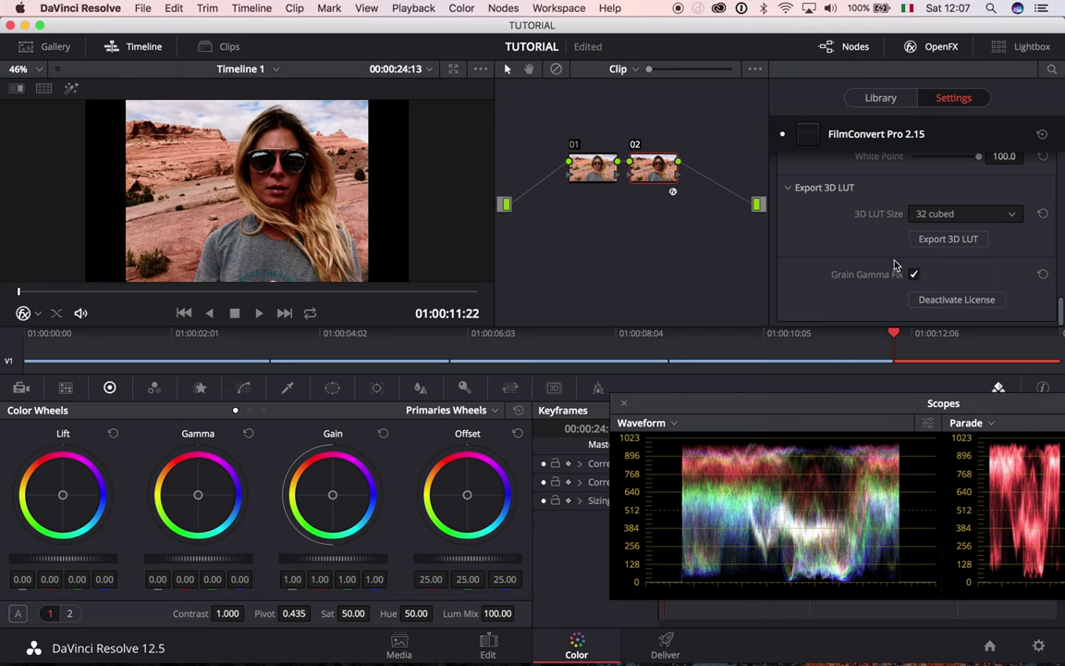
scroll(844, 268, up, 10)
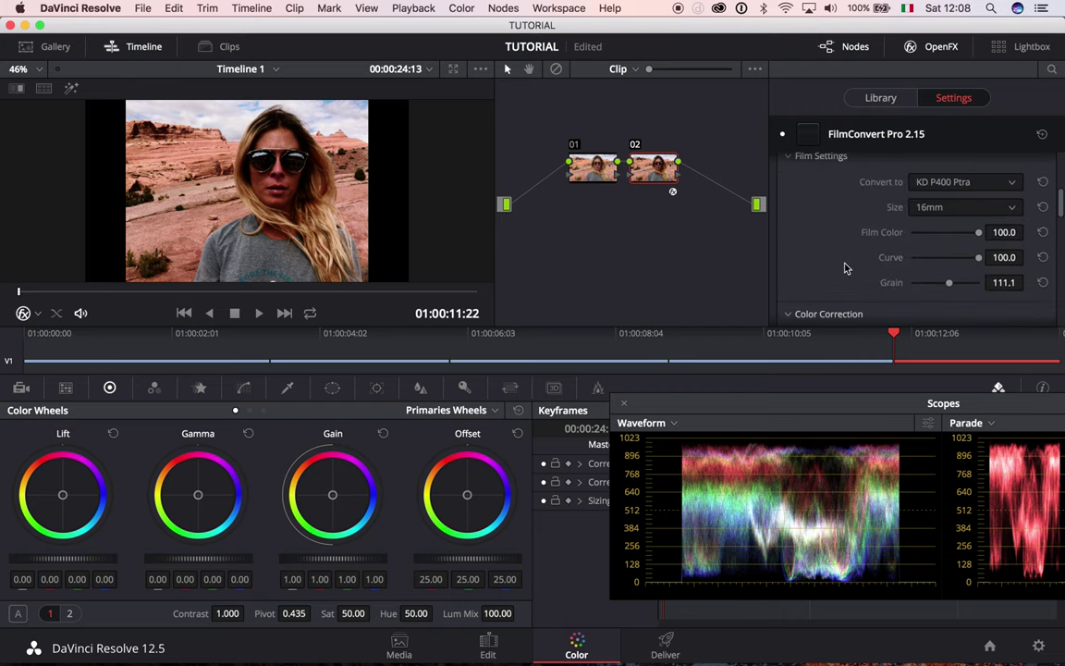
key(alt+d)
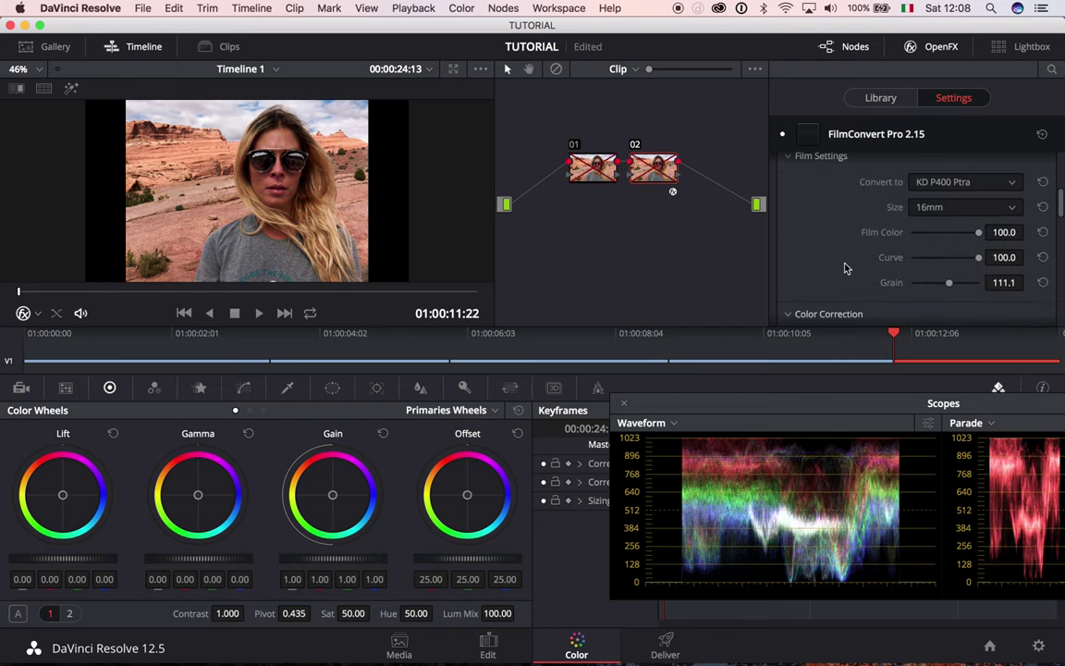
key(alt+d)
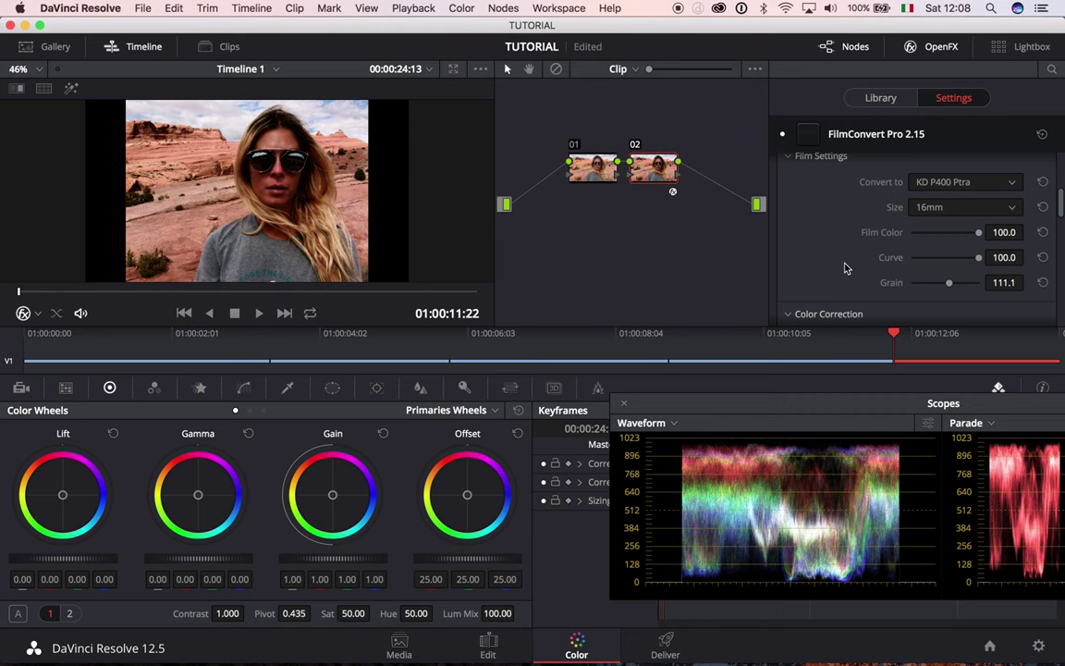
Raise Midtones Gamma to 123.3, lower Shadows Lift slightly, and bring Highlights Gain to 94.4
scroll(844, 268, down, 6)
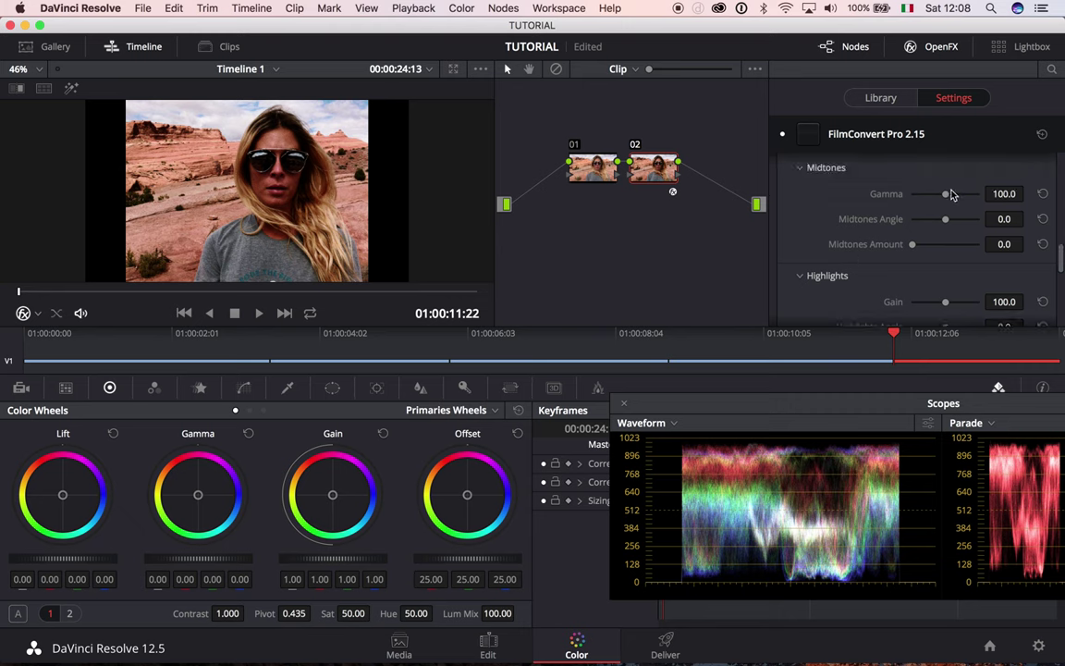
drag(945, 195, 961, 197)
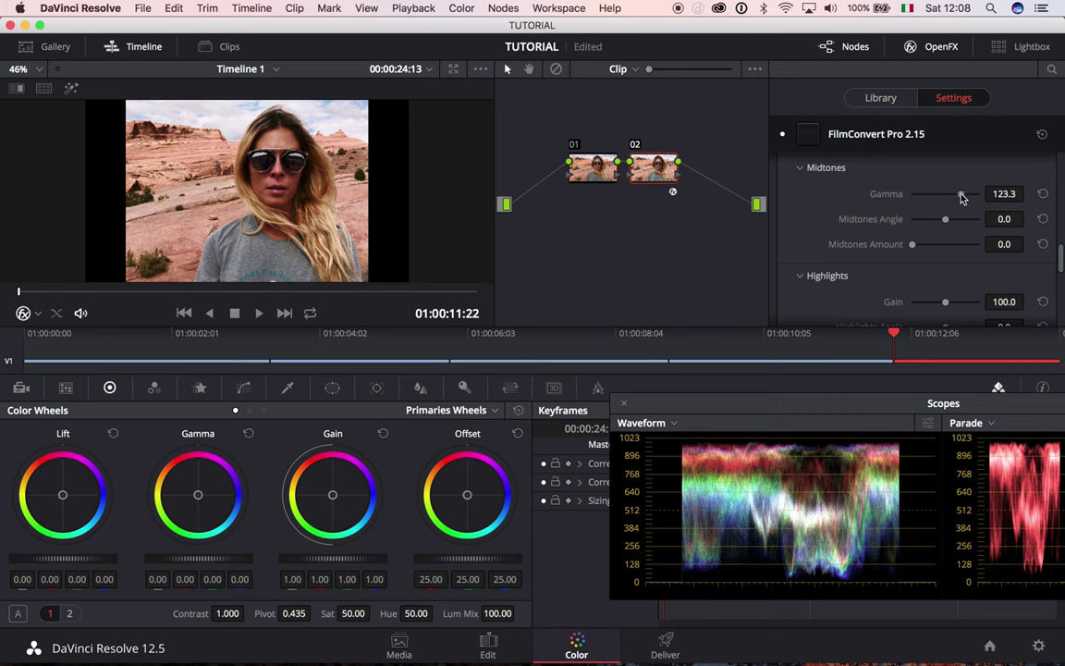
scroll(952, 193, up, 2)
drag(939, 189, 941, 188)
scroll(885, 227, down, 3)
scroll(916, 227, down, 4)
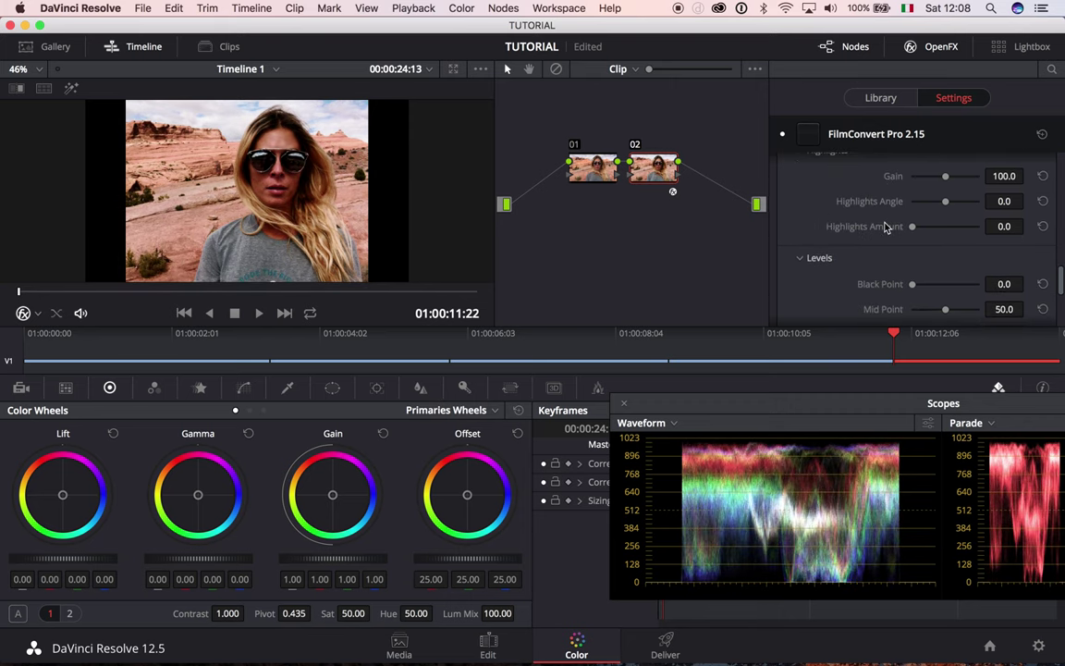
scroll(934, 222, up, 3)
drag(944, 225, 942, 226)
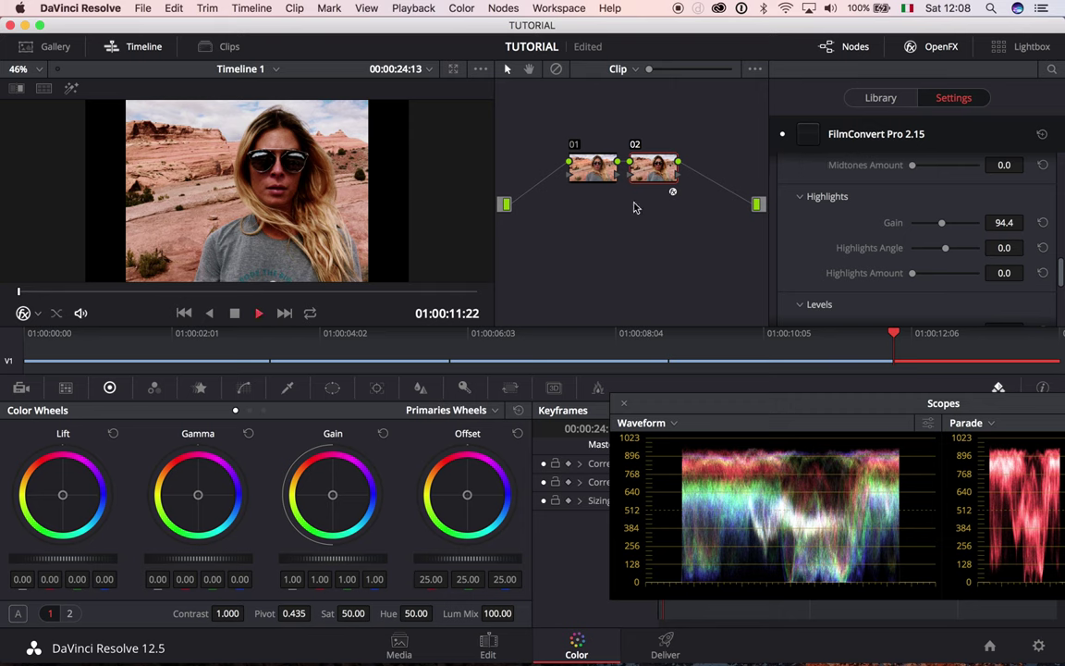
Play the clip, disable both nodes to view it ungraded, and close the Scopes window
key(space)
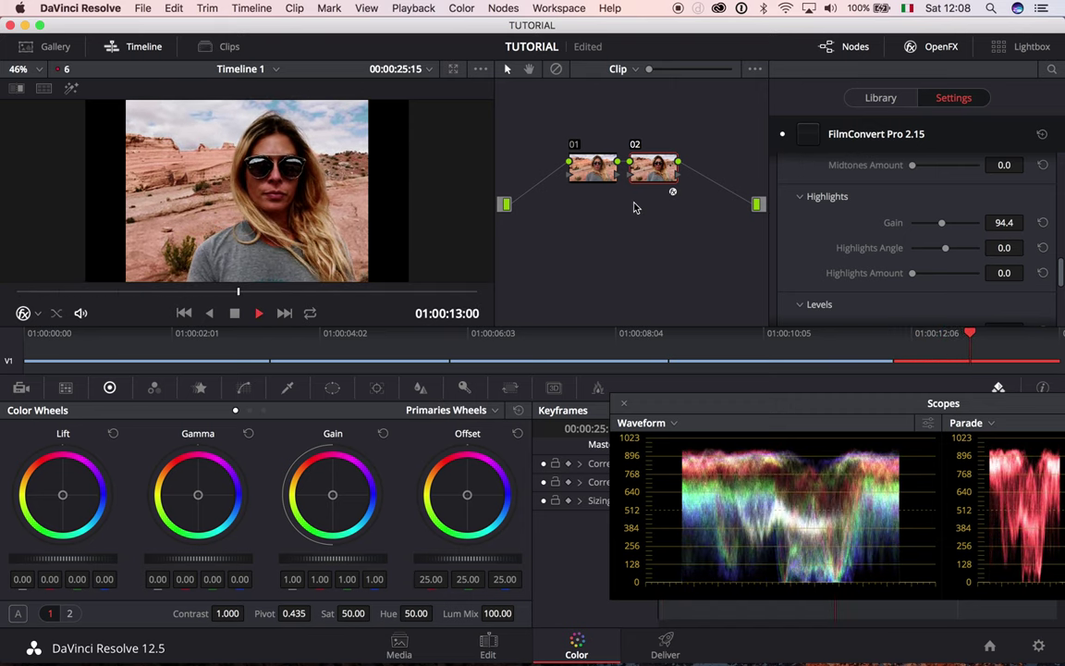
key(space)
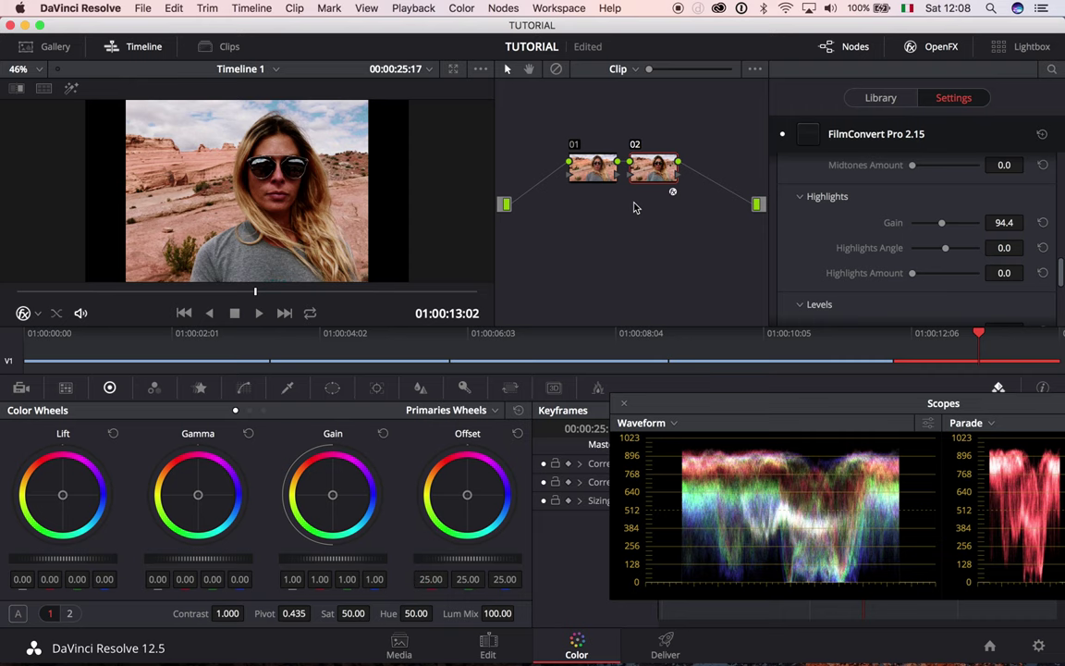
key(alt+d)
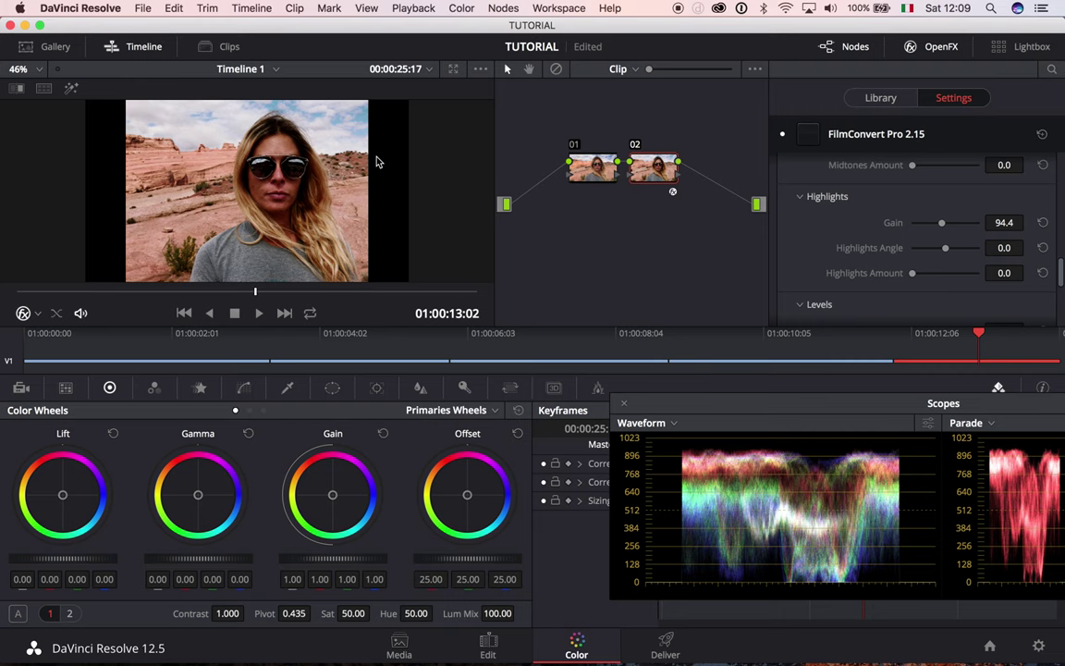
click(623, 403)
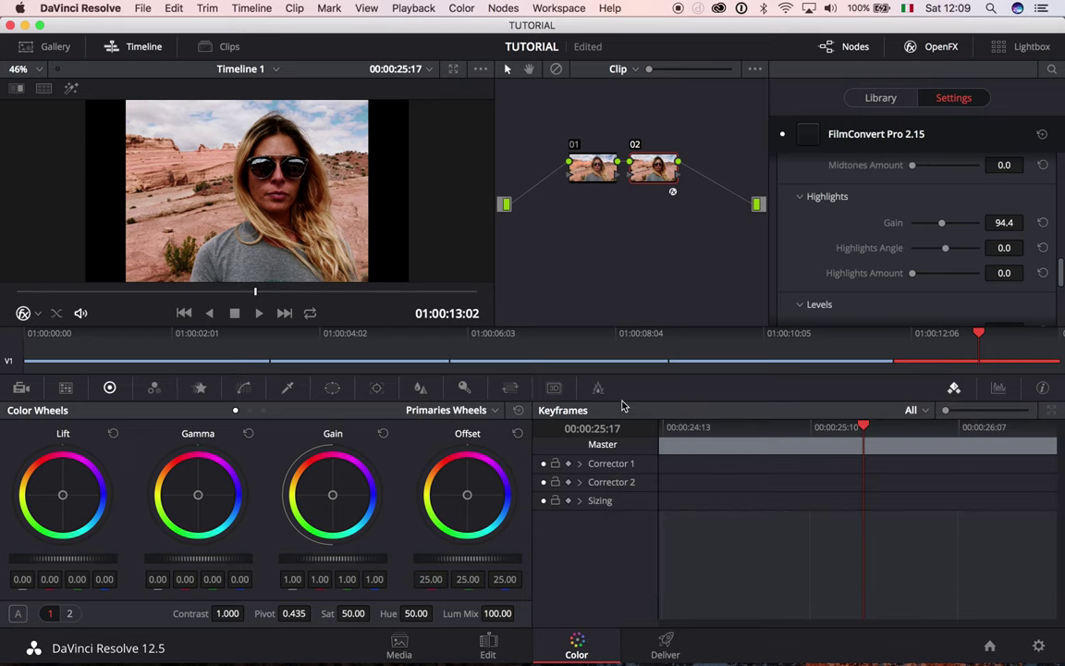
Switch to the Deliver page and enable Field rendering
click(666, 644)
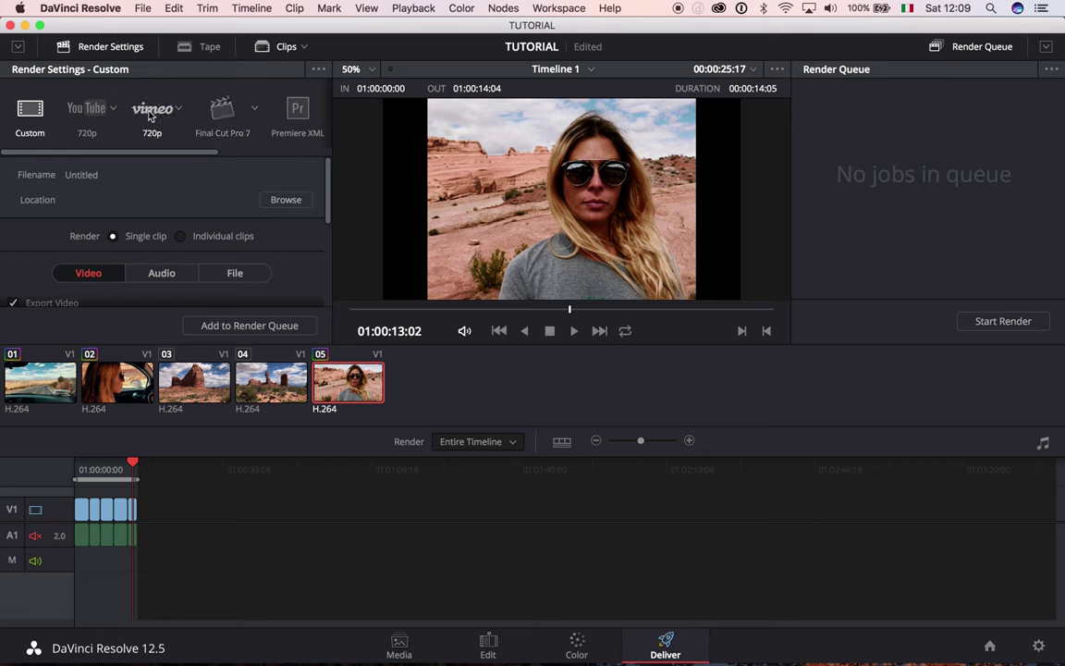
scroll(30, 259, down, 3)
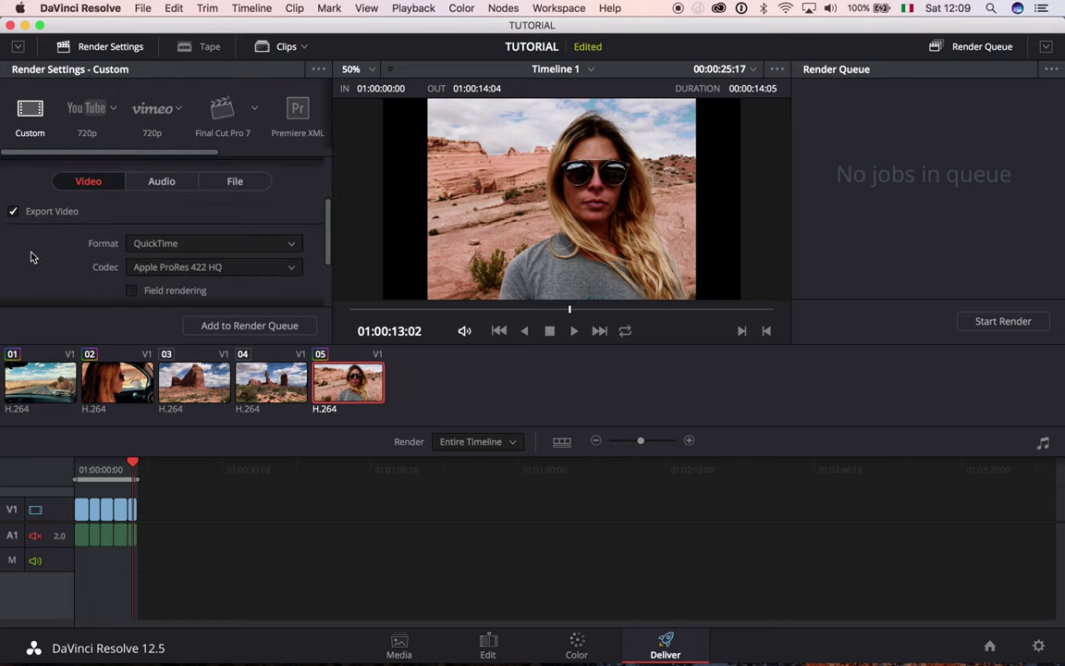
scroll(30, 257, down, 2)
scroll(162, 212, up, 1)
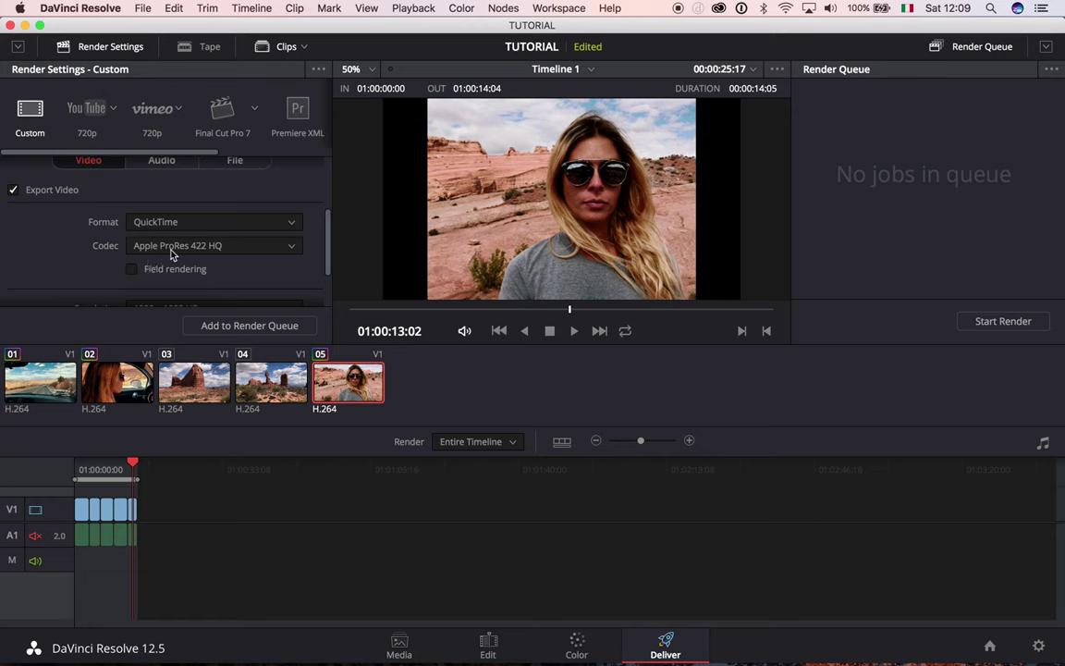
scroll(220, 254, down, 2)
scroll(220, 254, down, 1)
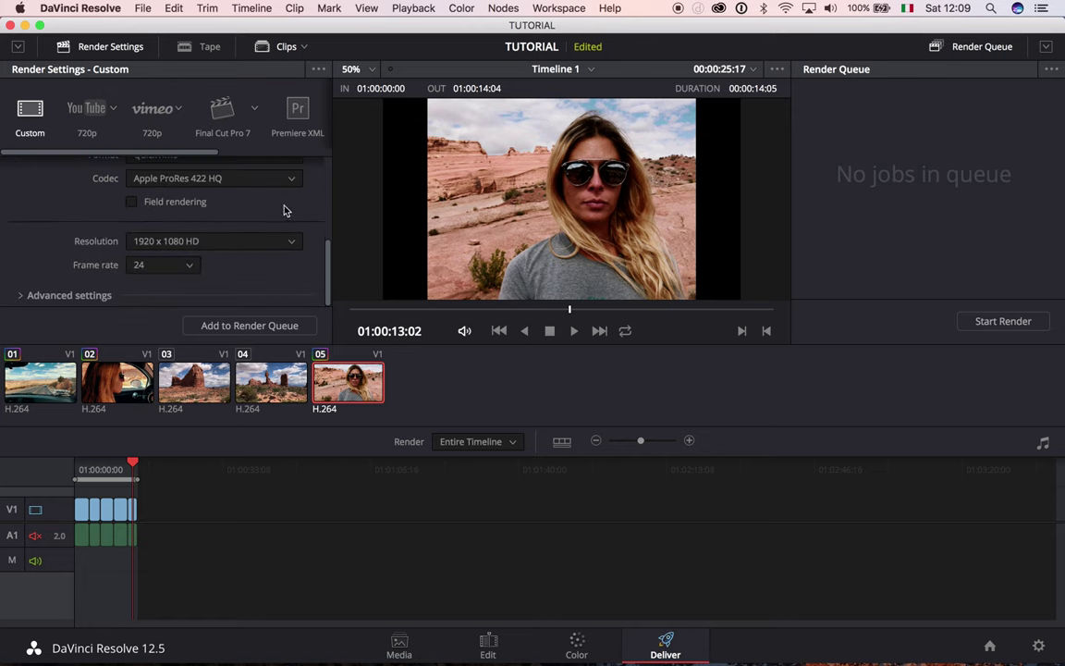
click(132, 201)
In Advanced settings, set data levels to Full and force debayer to highest quality
click(22, 295)
scroll(29, 292, down, 4)
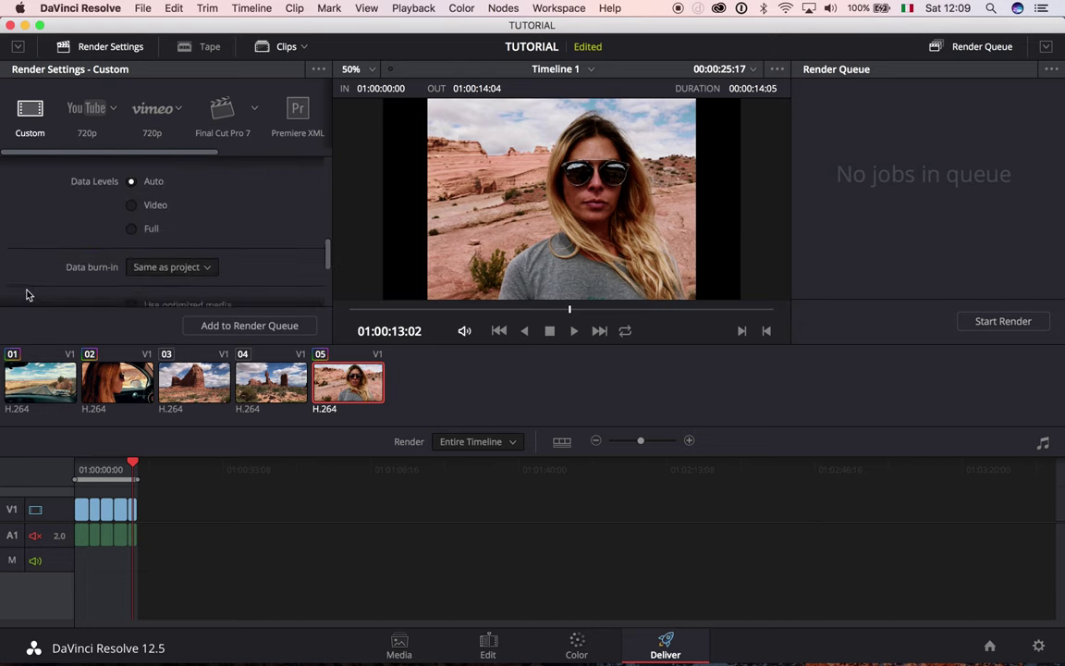
click(131, 225)
scroll(82, 251, down, 5)
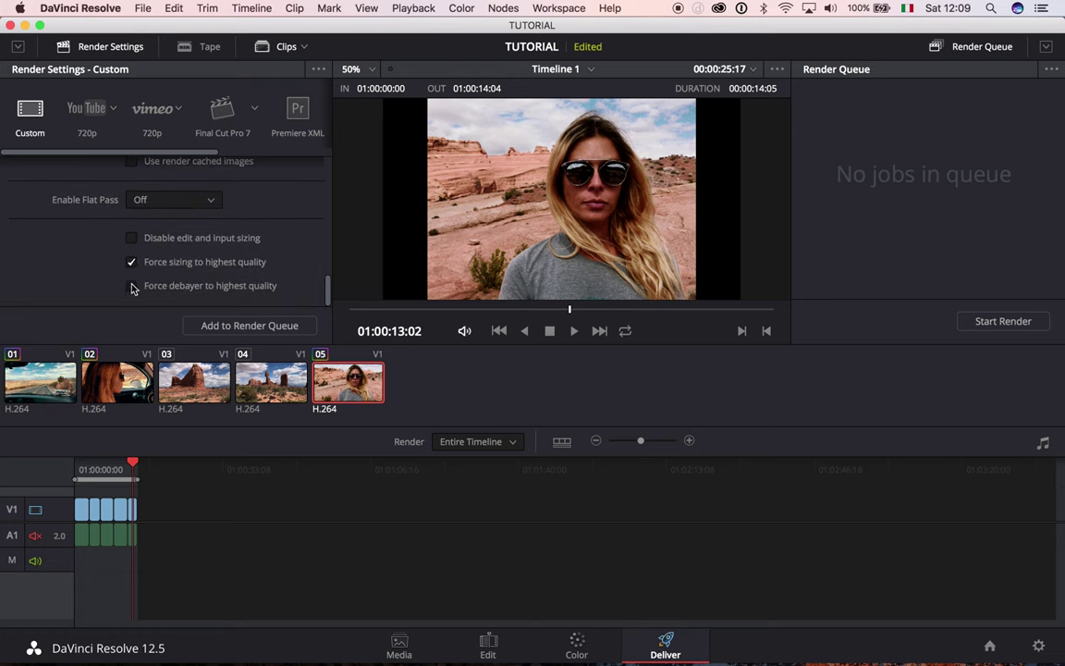
click(132, 287)
Move the playhead to clip 04 in the timeline
drag(137, 481, 141, 481)
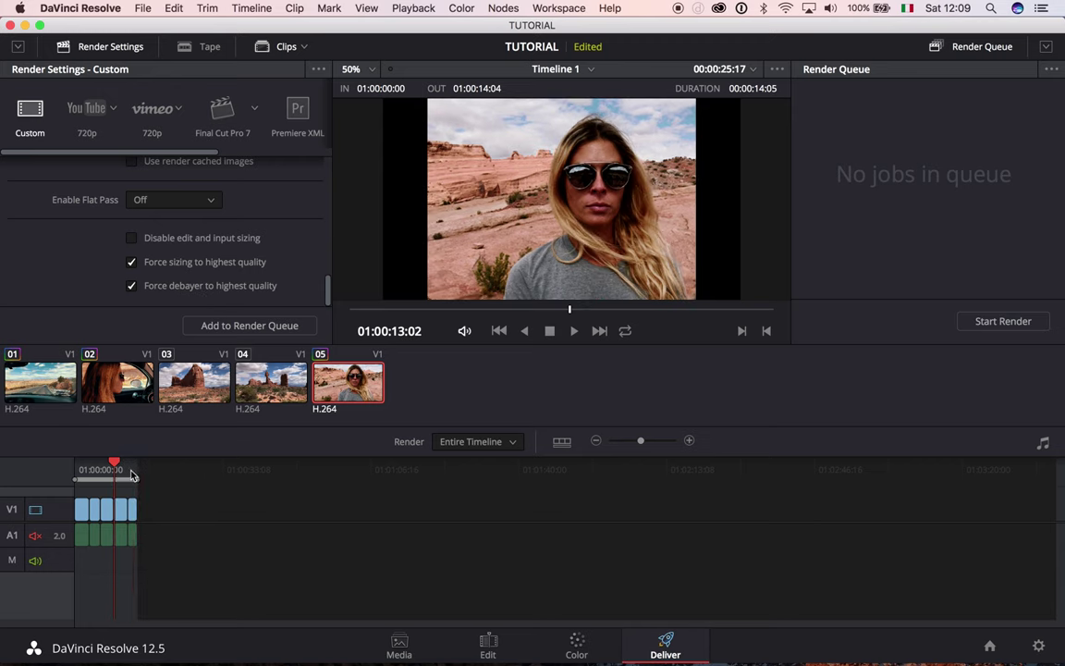
click(103, 469)
click(112, 470)
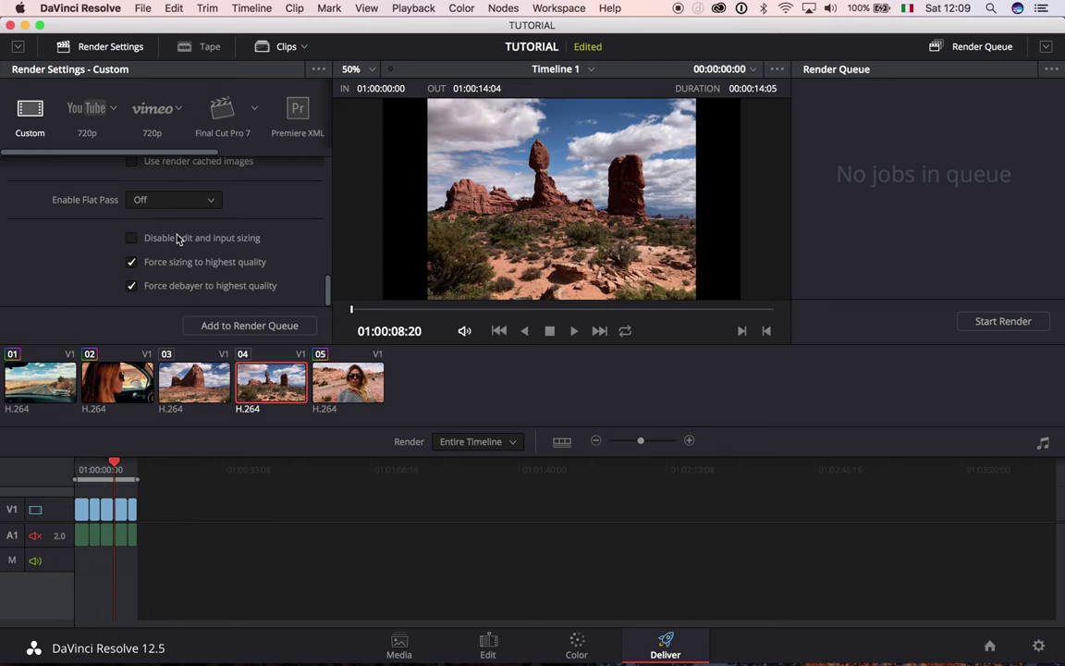
Set the render location to the external drive, queue Timeline 1, and start rendering
scroll(159, 210, up, 10)
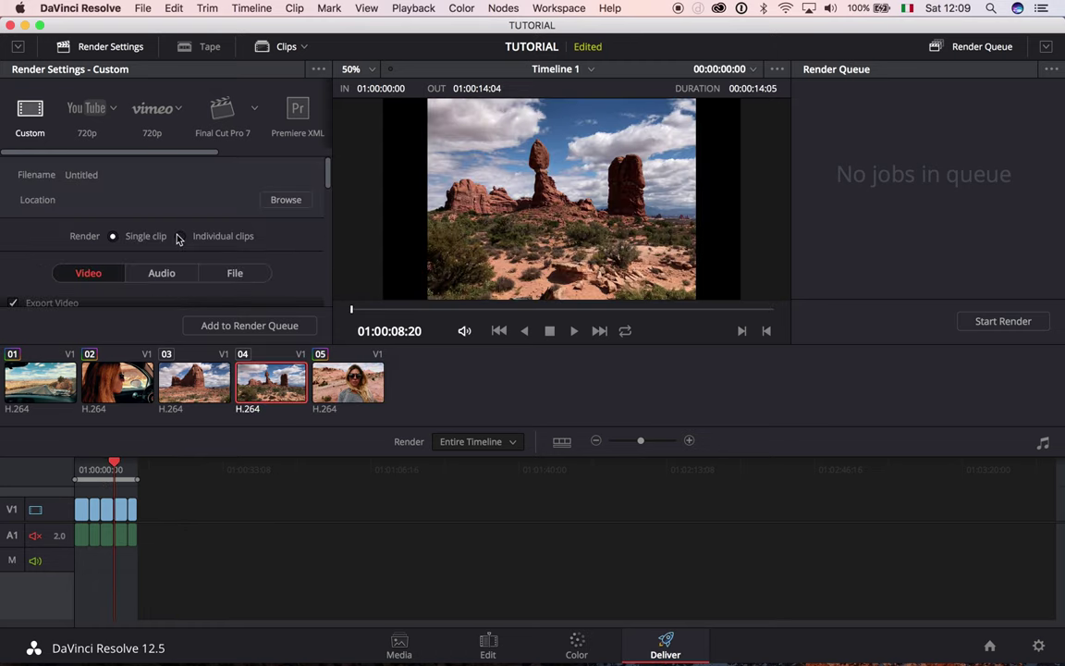
click(292, 205)
click(407, 205)
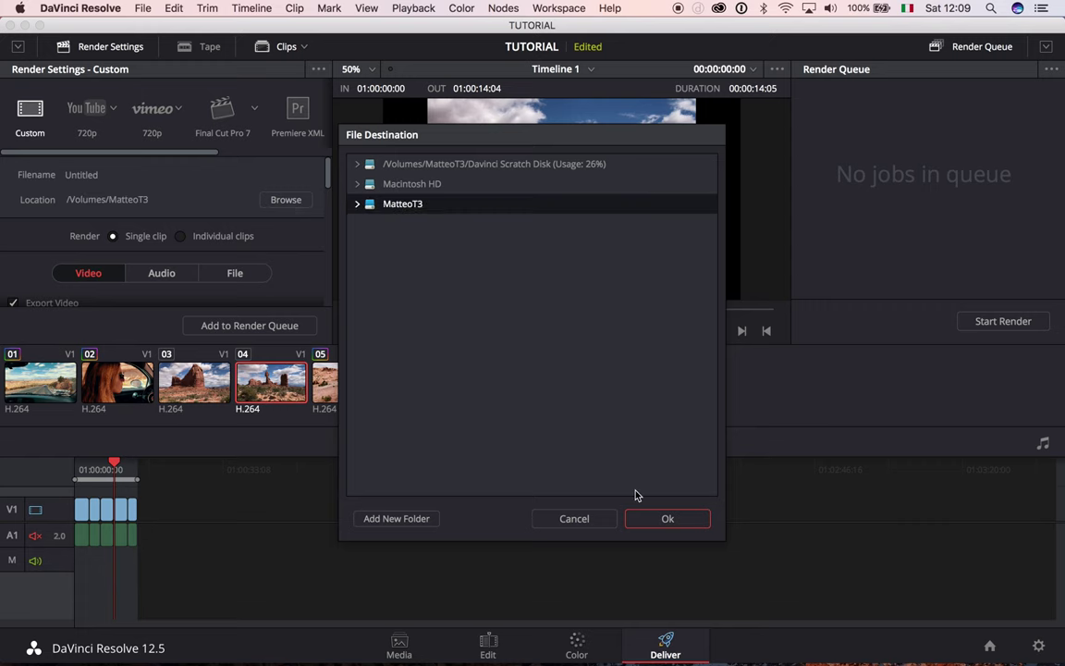
click(666, 517)
click(229, 331)
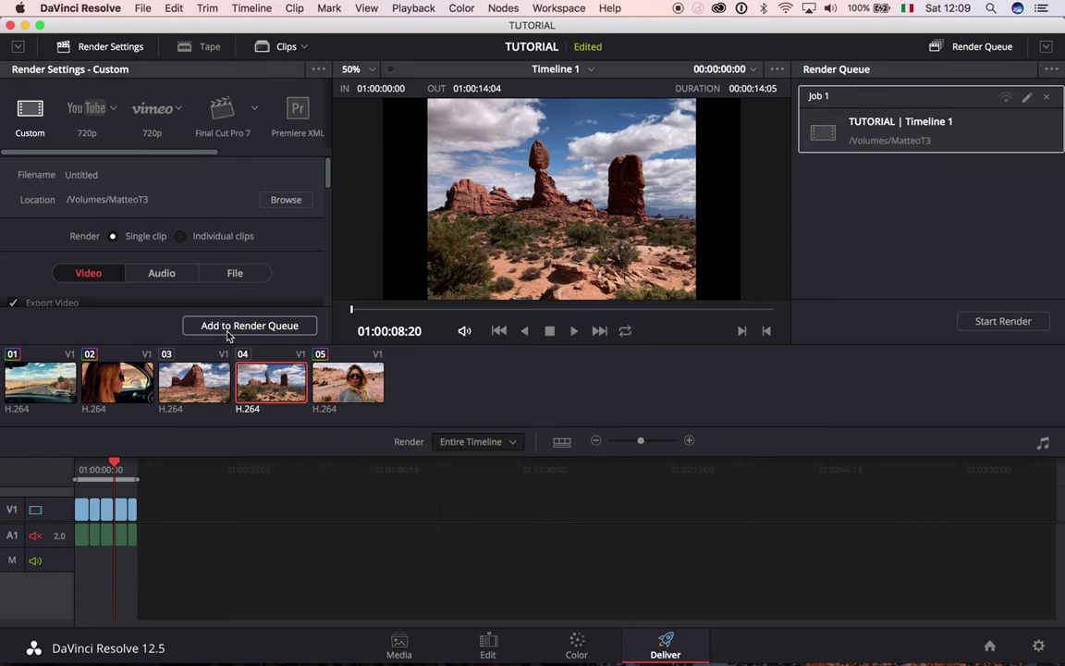
click(1003, 322)
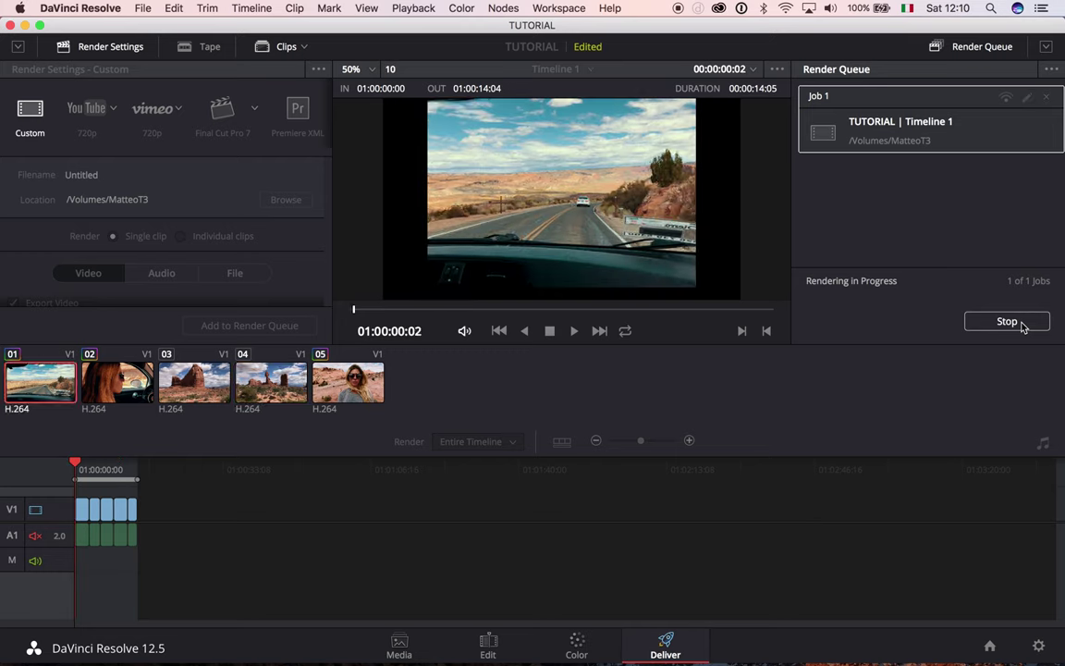